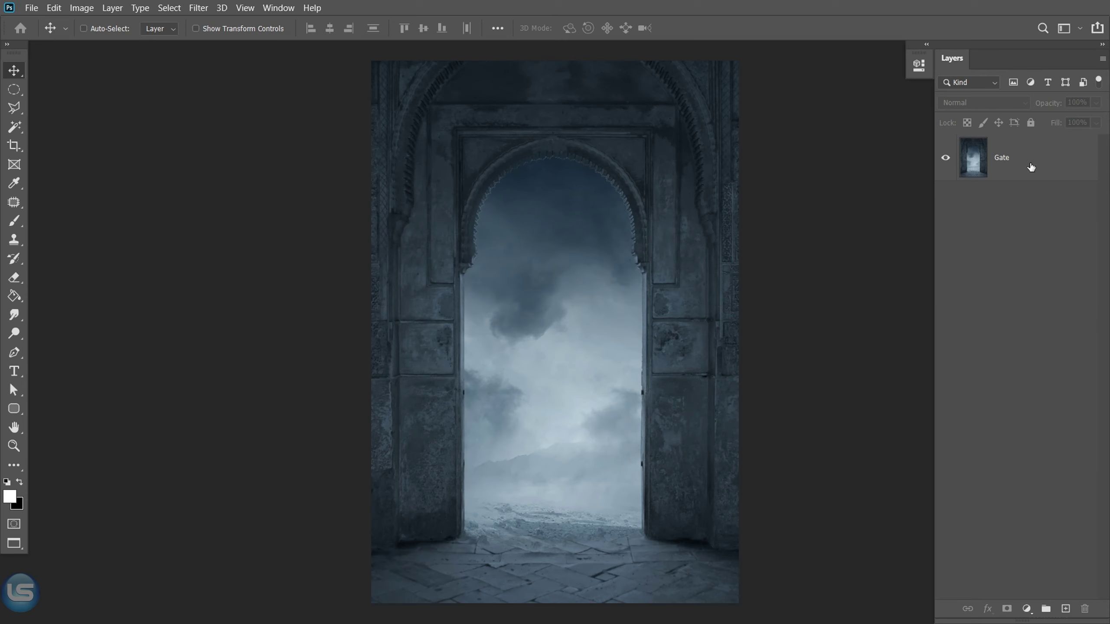
Open the context menu for the Gate layer of the stone archway image.
{"action": "right_click", "coordinate": [1030, 164]}
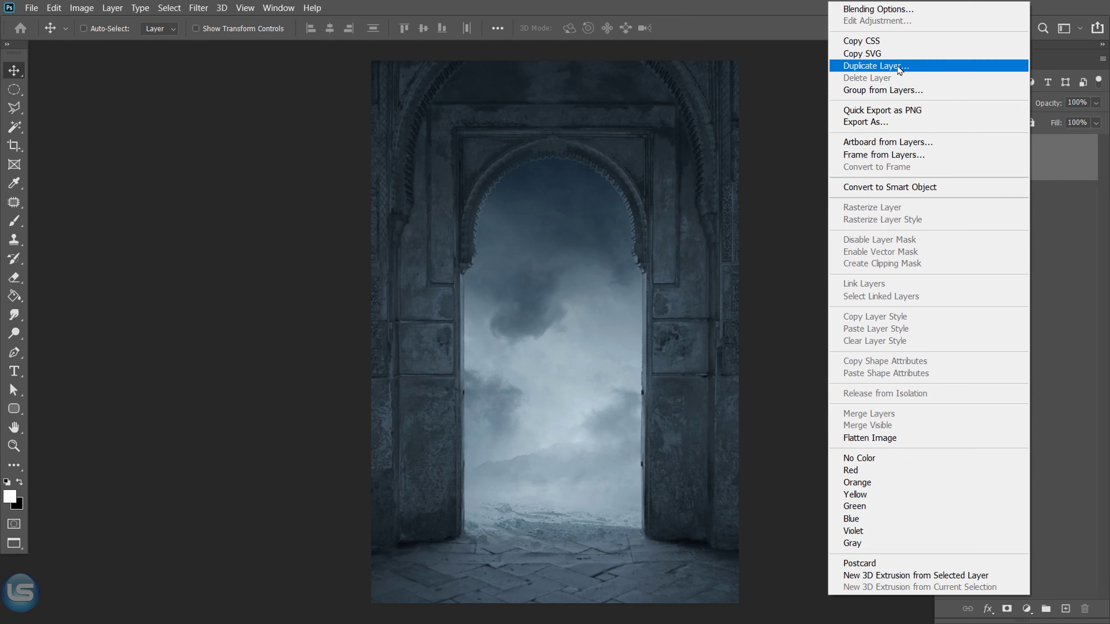
Duplicate the Gate layer as a new layer named 'Outdoor'.
{"action": "left_click", "coordinate": [876, 65]}
{"action": "type", "text": "Outdoo"}
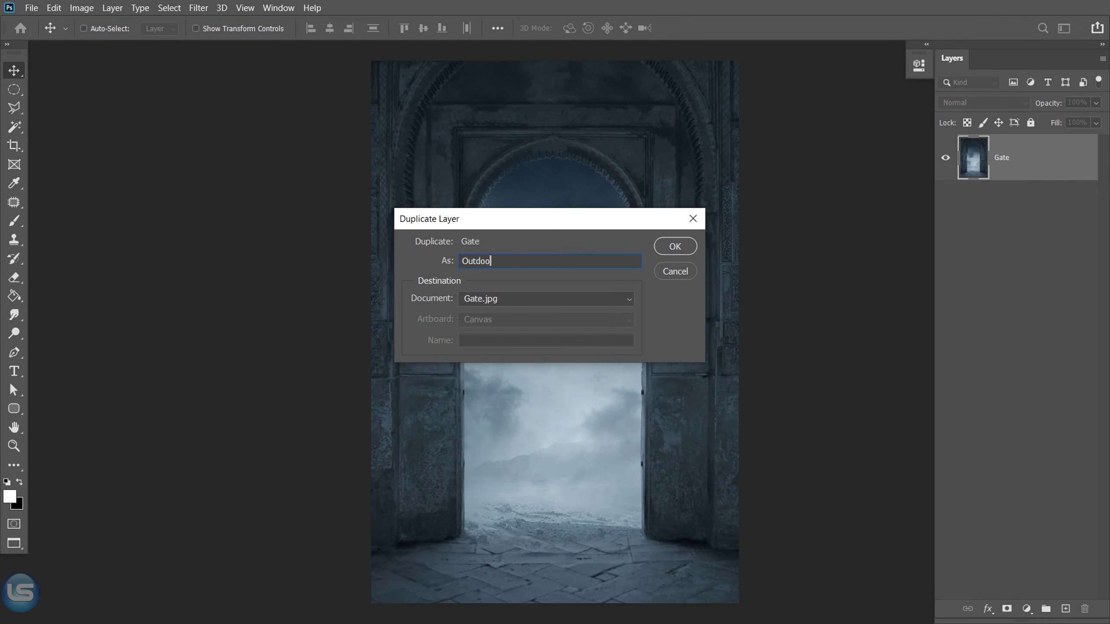
{"action": "type", "text": "r"}
{"action": "key", "text": "Return"}
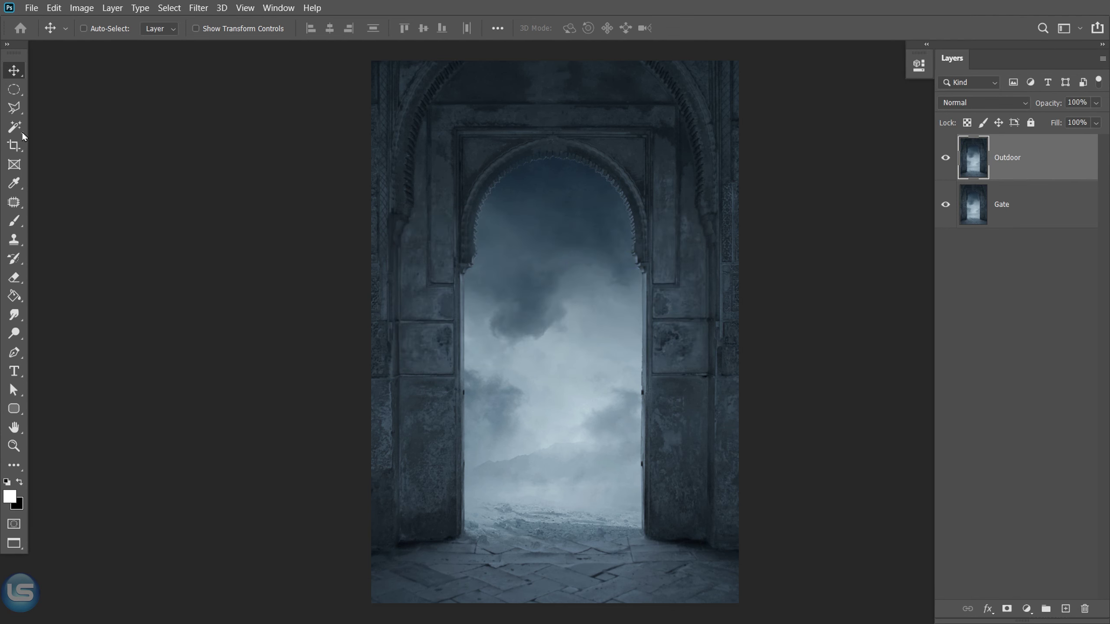
Quick-select the sky inside the arch opening and mask the Outdoor layer to it.
{"action": "right_click", "coordinate": [21, 137]}
{"action": "left_click", "coordinate": [72, 140]}
{"action": "mouse_move", "coordinate": [574, 181]}
{"action": "left_mouse_down"}
{"action": "mouse_move", "coordinate": [527, 383]}
{"action": "mouse_move", "coordinate": [550, 520]}
{"action": "left_mouse_up"}
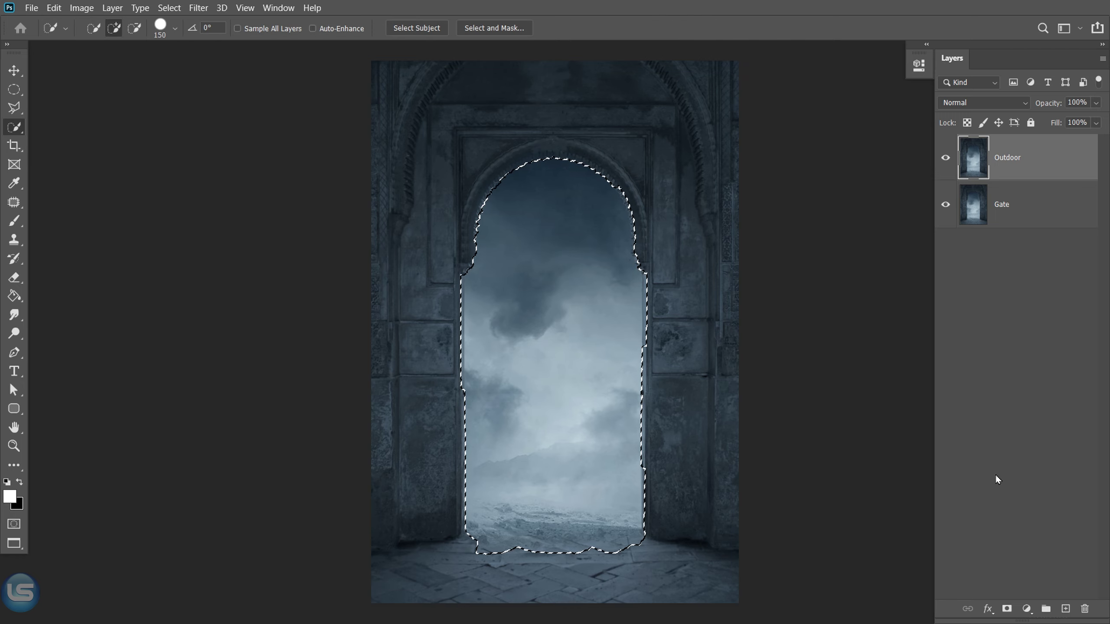
{"action": "left_click", "coordinate": [1006, 609]}
Add a Brightness/Contrast adjustment with Brightness 75, clipped to the Outdoor layer.
{"action": "left_click", "coordinate": [1026, 608]}
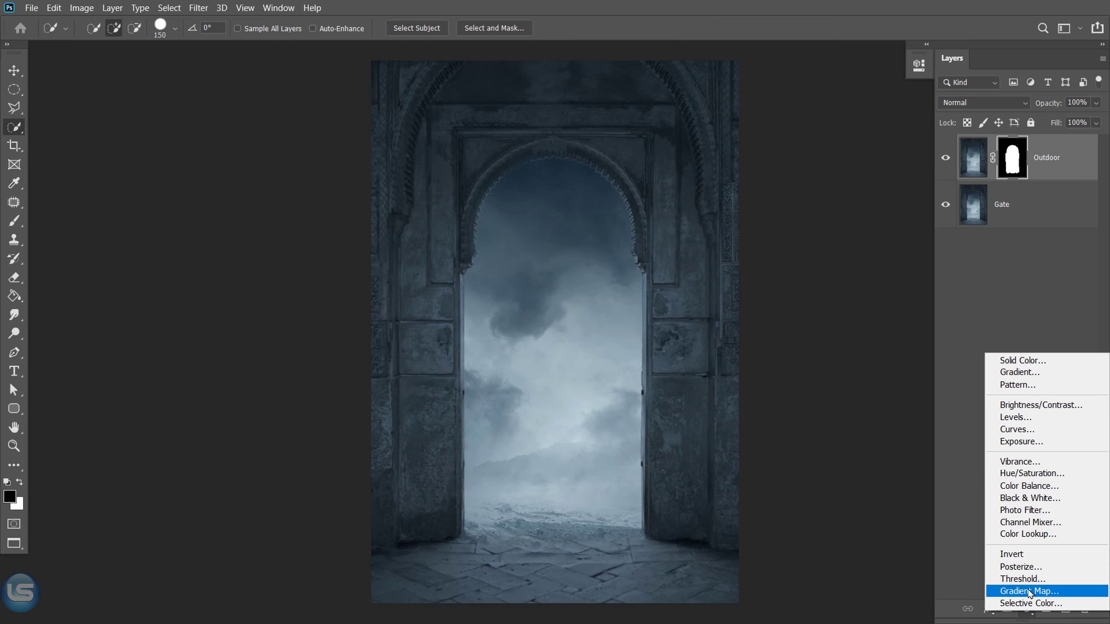
{"action": "left_click", "coordinate": [1032, 405]}
{"action": "left_click_drag", "start_coordinate": [795, 146], "coordinate": [840, 148]}
{"action": "left_click", "coordinate": [794, 344]}
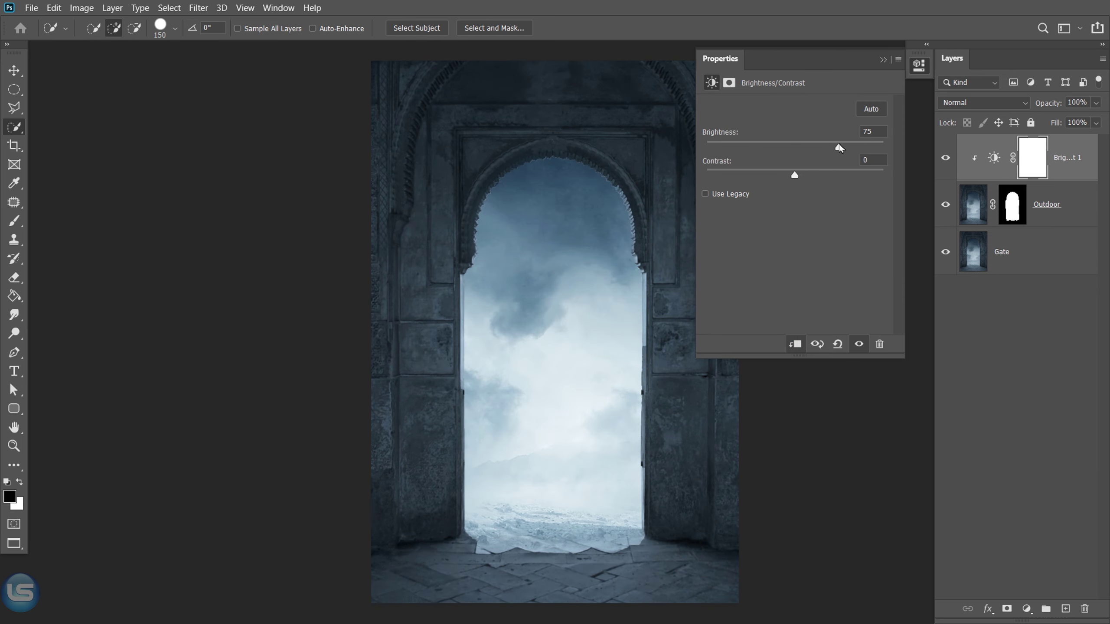
Target the Outdoor mask and set up a slightly larger soft white brush.
{"action": "left_click", "coordinate": [882, 60]}
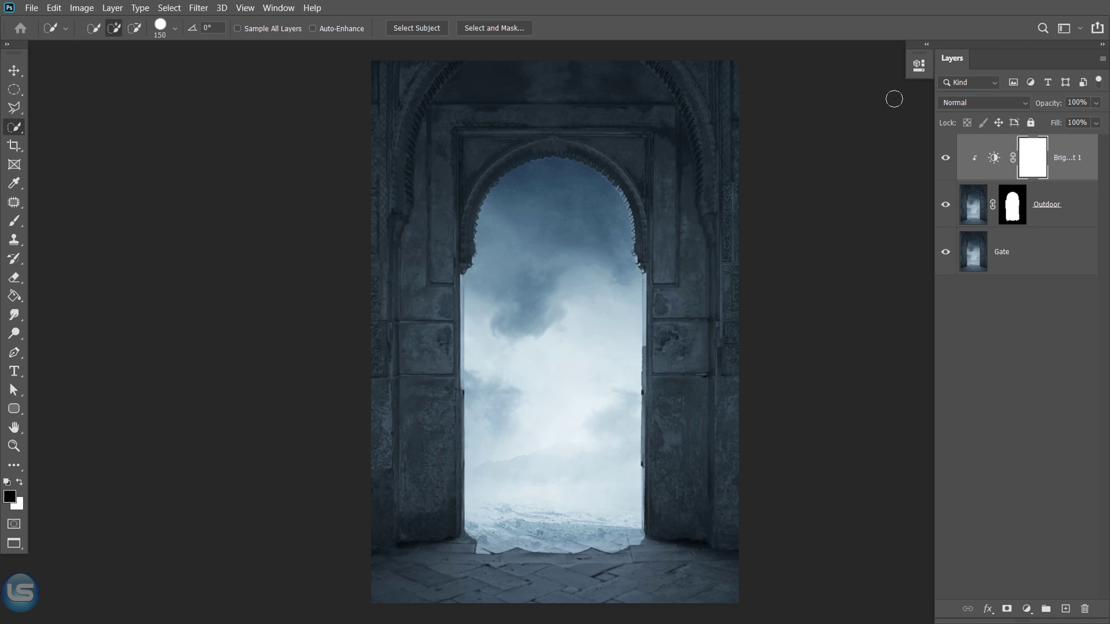
{"action": "left_click", "coordinate": [1012, 205]}
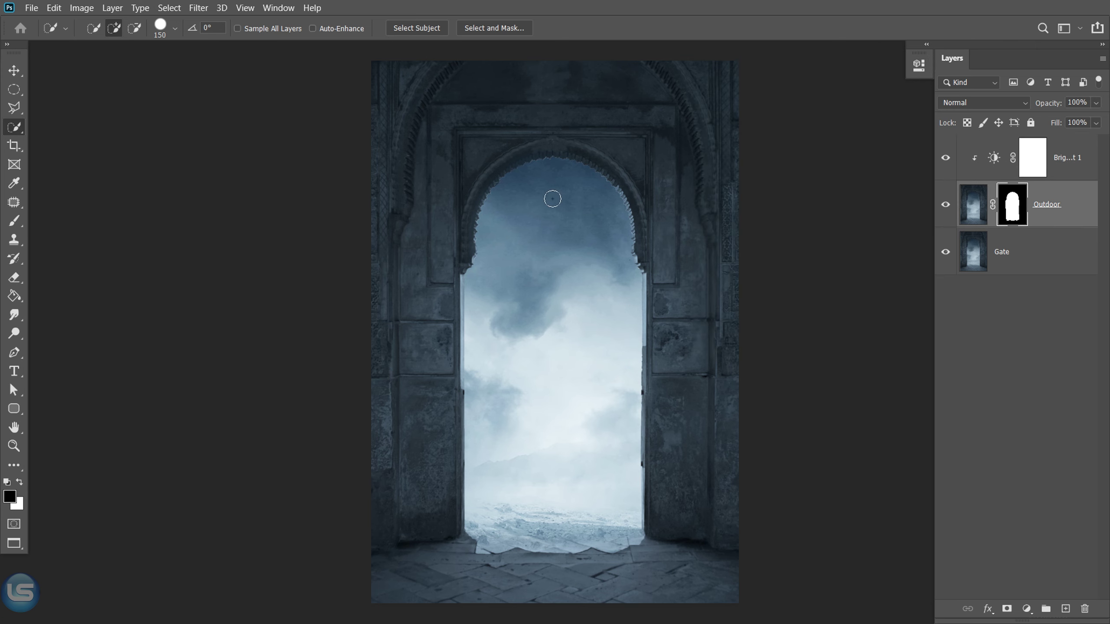
{"action": "scroll", "coordinate": [553, 199], "scroll_direction": "up", "scroll_amount": 5}
{"action": "scroll", "coordinate": [527, 163], "scroll_direction": "up", "scroll_amount": 3}
{"action": "scroll", "coordinate": [290, 355], "scroll_direction": "up", "scroll_amount": 5}
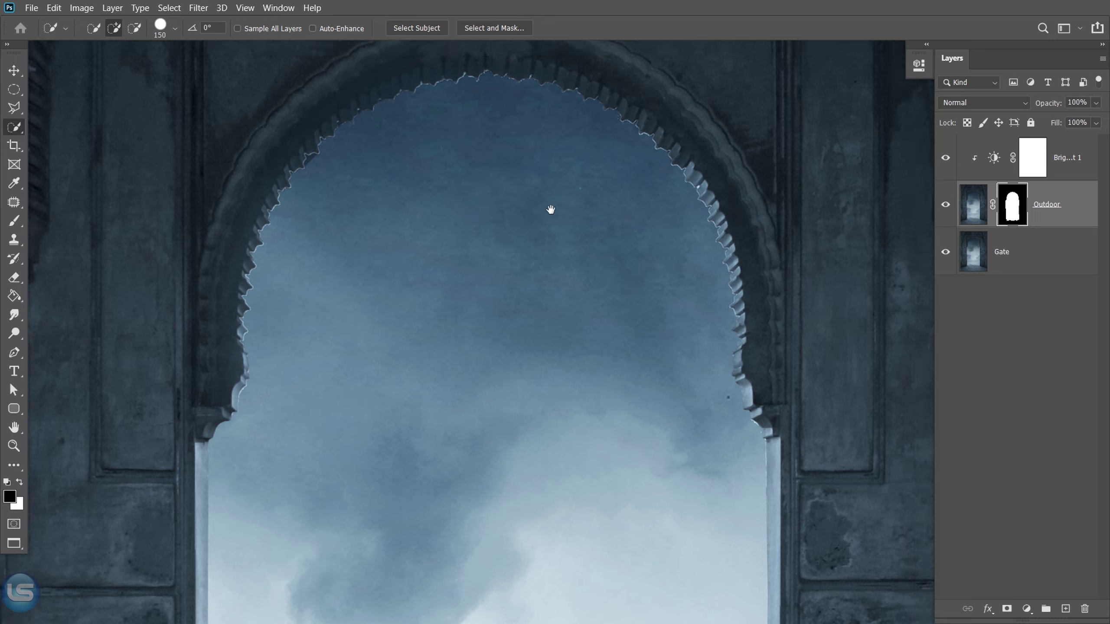
{"action": "scroll", "coordinate": [438, 316], "scroll_direction": "up", "scroll_amount": 3}
{"action": "left_click", "coordinate": [14, 221]}
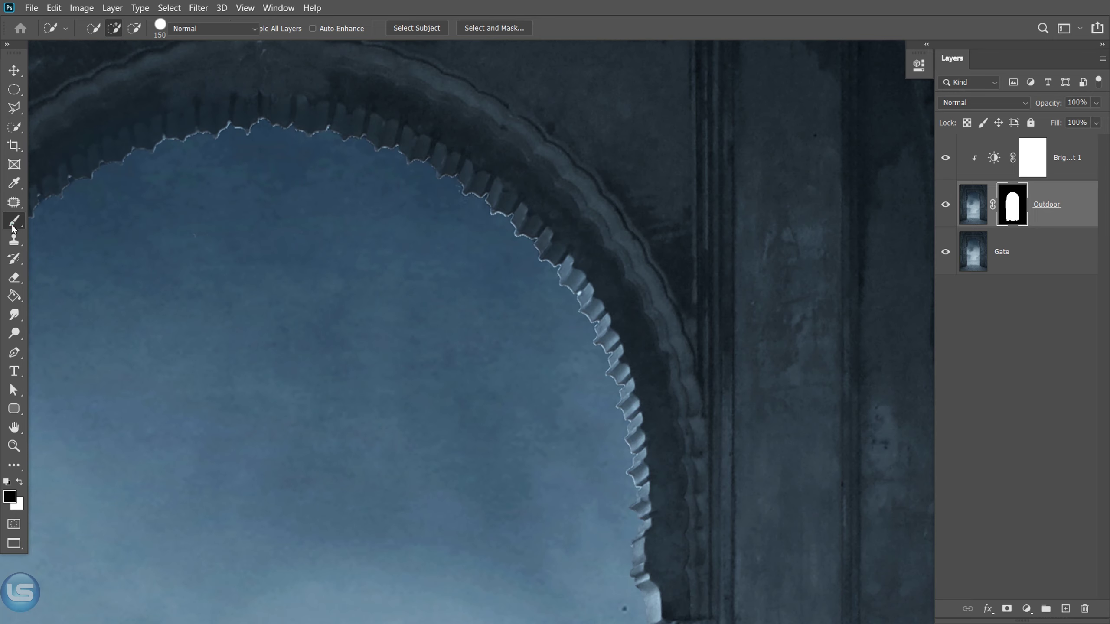
{"action": "left_click", "coordinate": [17, 484]}
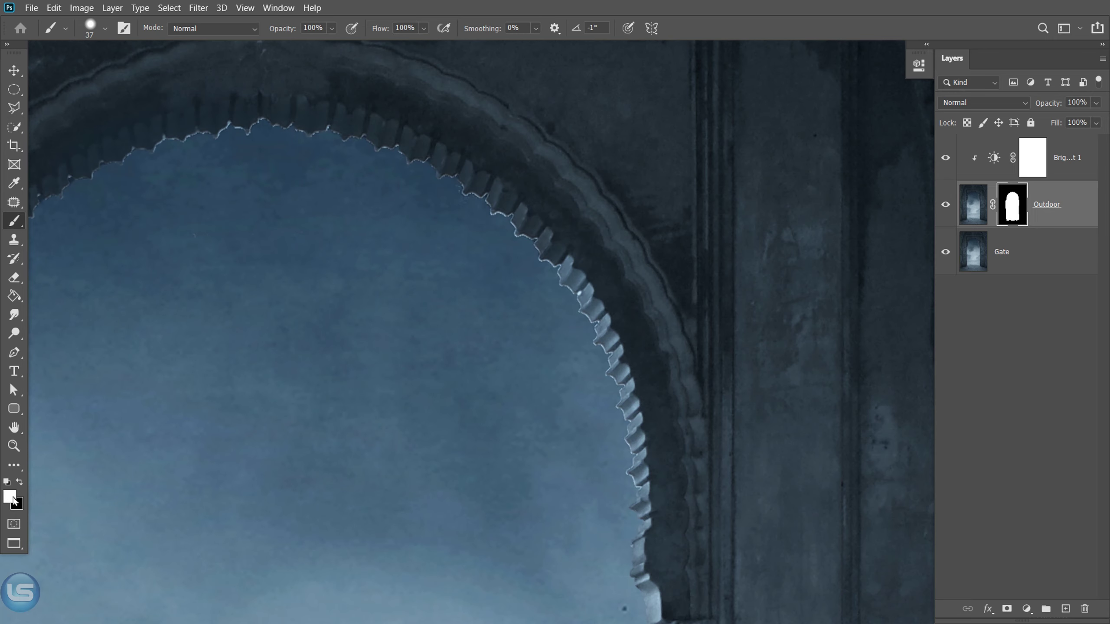
{"action": "right_click", "coordinate": [539, 267]}
{"action": "left_click_drag", "start_coordinate": [628, 306], "coordinate": [634, 306]}
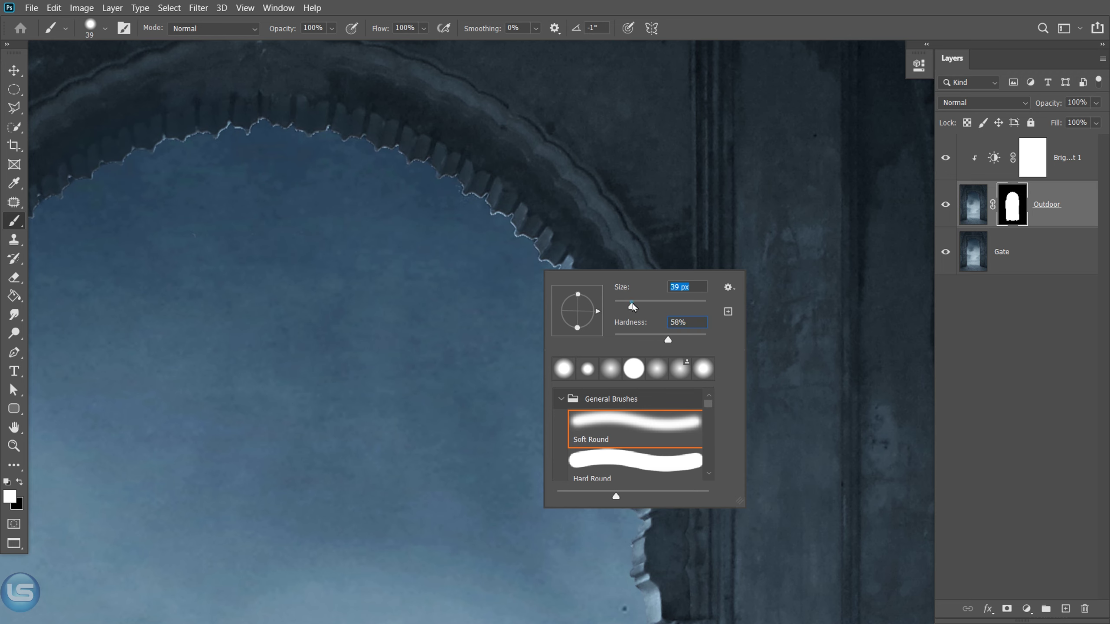
{"action": "key", "text": "Return"}
Paint the arch's carved edge and left door column into the Outdoor mask.
{"action": "mouse_move", "coordinate": [506, 226]}
{"action": "left_mouse_down"}
{"action": "mouse_move", "coordinate": [449, 162]}
{"action": "mouse_move", "coordinate": [280, 110]}
{"action": "mouse_move", "coordinate": [489, 179]}
{"action": "mouse_move", "coordinate": [322, 218]}
{"action": "mouse_move", "coordinate": [459, 182]}
{"action": "mouse_move", "coordinate": [581, 116]}
{"action": "left_mouse_up"}
{"action": "mouse_move", "coordinate": [426, 162]}
{"action": "left_mouse_down"}
{"action": "mouse_move", "coordinate": [247, 382]}
{"action": "mouse_move", "coordinate": [227, 437]}
{"action": "mouse_move", "coordinate": [227, 262]}
{"action": "left_mouse_up"}
{"action": "mouse_move", "coordinate": [236, 272]}
{"action": "left_mouse_down"}
{"action": "mouse_move", "coordinate": [171, 549]}
{"action": "mouse_move", "coordinate": [190, 417]}
{"action": "mouse_move", "coordinate": [200, 128]}
{"action": "mouse_move", "coordinate": [204, 528]}
{"action": "left_mouse_up"}
{"action": "left_click_drag", "start_coordinate": [204, 529], "coordinate": [273, 158]}
{"action": "mouse_move", "coordinate": [273, 69]}
{"action": "left_mouse_down"}
{"action": "mouse_move", "coordinate": [273, 322]}
{"action": "mouse_move", "coordinate": [289, 451]}
{"action": "left_mouse_up"}
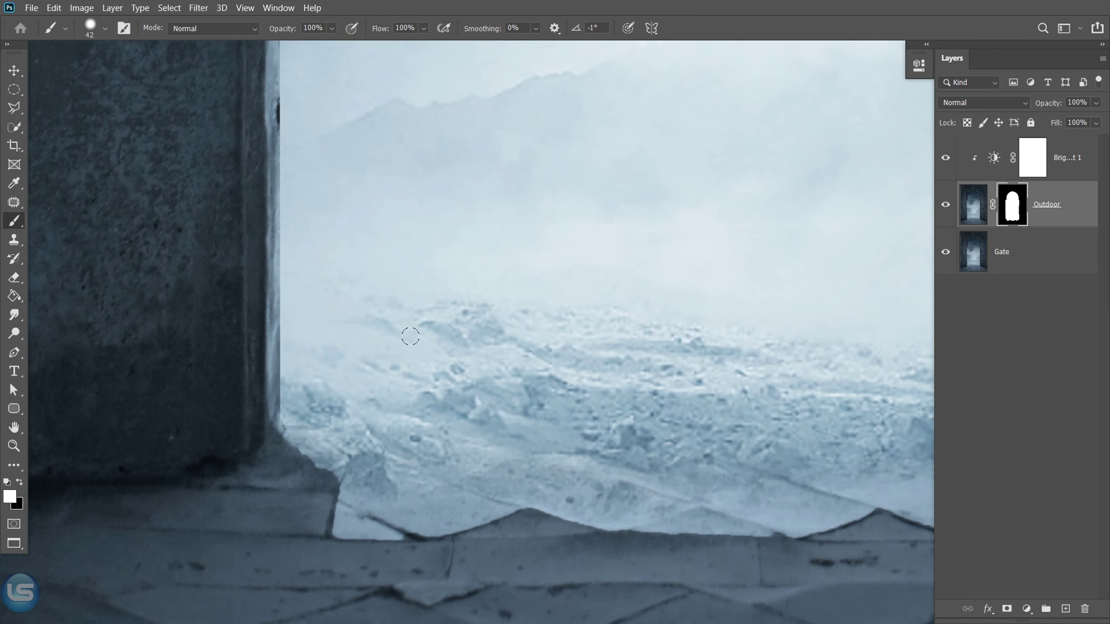
Paint the right door column's edge into the mask, then view the whole doorway.
{"action": "scroll", "coordinate": [410, 336], "scroll_direction": "right", "scroll_amount": 10}
{"action": "left_click_drag", "start_coordinate": [711, 88], "coordinate": [706, 421]}
{"action": "mouse_move", "coordinate": [701, 123]}
{"action": "left_mouse_down"}
{"action": "mouse_move", "coordinate": [567, 512]}
{"action": "mouse_move", "coordinate": [586, 105]}
{"action": "mouse_move", "coordinate": [567, 345]}
{"action": "left_mouse_up"}
{"action": "left_click_drag", "start_coordinate": [570, 173], "coordinate": [569, 389]}
{"action": "mouse_move", "coordinate": [455, 525]}
{"action": "left_mouse_down"}
{"action": "mouse_move", "coordinate": [544, 343]}
{"action": "mouse_move", "coordinate": [581, 356]}
{"action": "left_mouse_up"}
{"action": "key", "text": "ctrl+0"}
Soften the mask's bottom edge into the floor with a very large brush.
{"action": "right_click", "coordinate": [435, 312]}
{"action": "key", "text": "Return"}
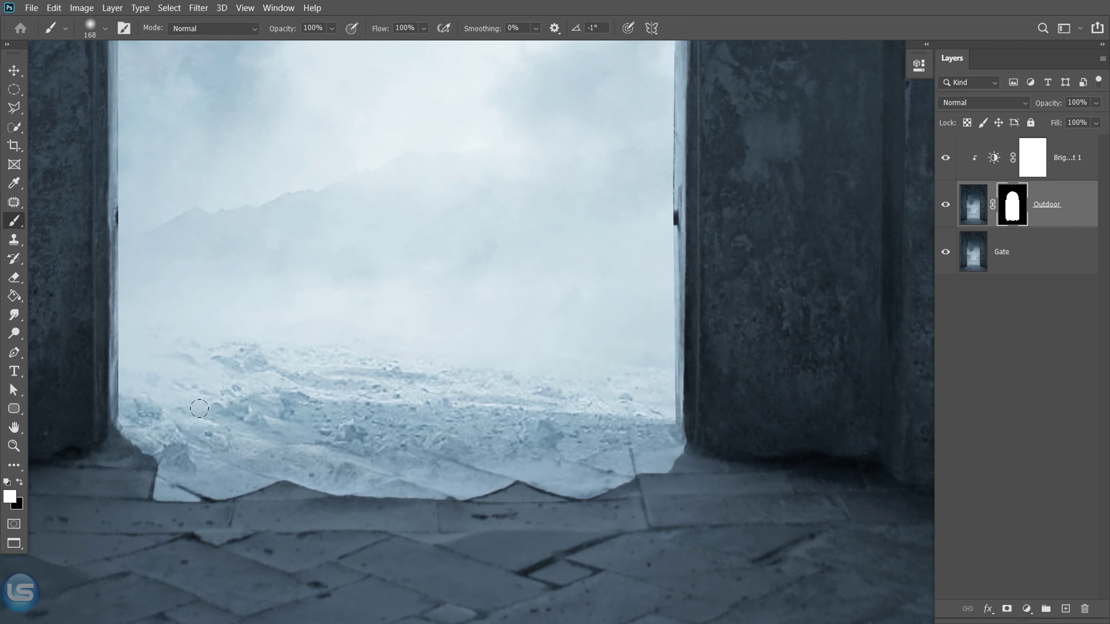
{"action": "left_click_drag", "start_coordinate": [149, 468], "coordinate": [669, 459]}
{"action": "key", "text": "bracketright"}
{"action": "key", "text": "bracketright"}
{"action": "key", "text": "bracketright"}
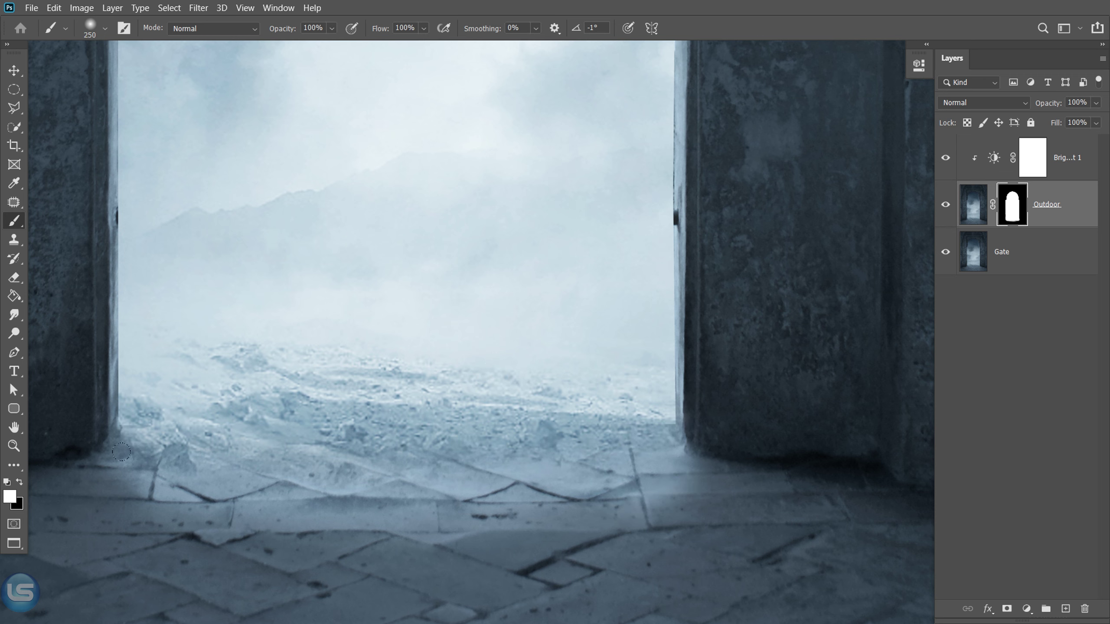
{"action": "key", "text": "bracketright"}
{"action": "key", "text": "bracketright"}
{"action": "key", "text": "bracketright"}
{"action": "left_click_drag", "start_coordinate": [122, 494], "coordinate": [699, 512]}
{"action": "left_click_drag", "start_coordinate": [612, 546], "coordinate": [183, 551]}
{"action": "key", "text": "ctrl+0"}
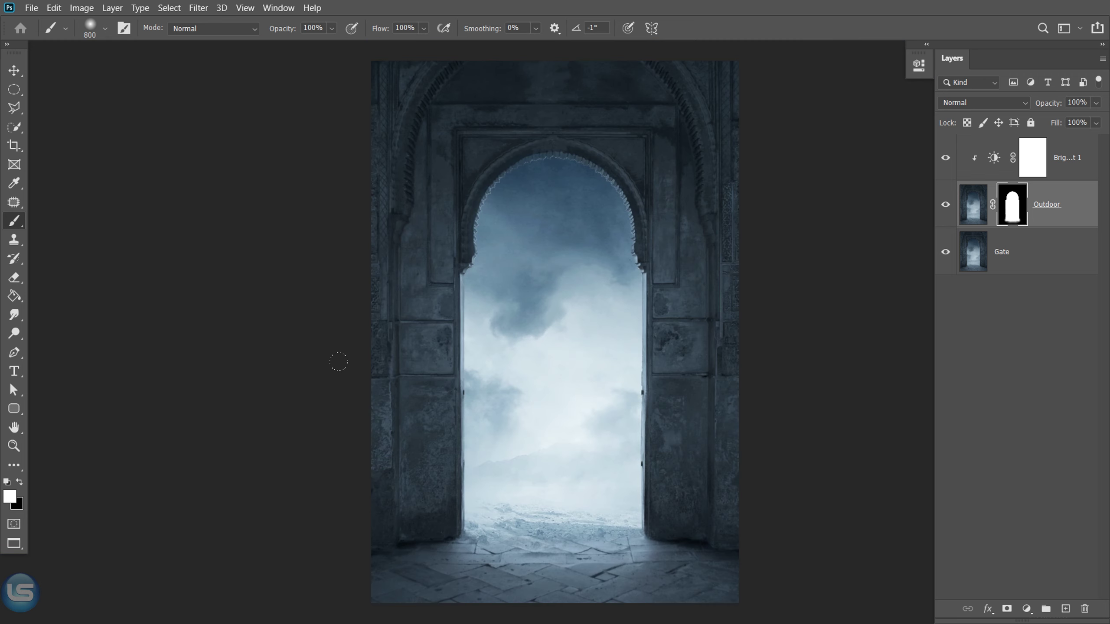
Add a Color Balance on Outdoor with midtones Cyan-Red +100 and Yellow-Blue −100.
{"action": "key", "text": "v"}
{"action": "left_click", "coordinate": [941, 204]}
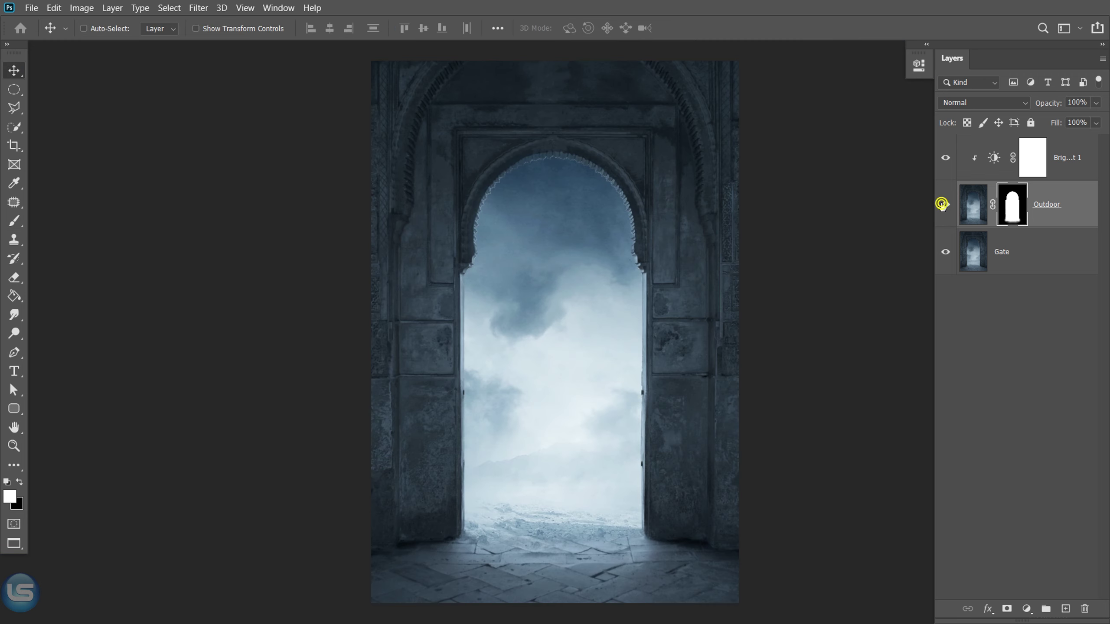
{"action": "left_click", "coordinate": [1026, 608]}
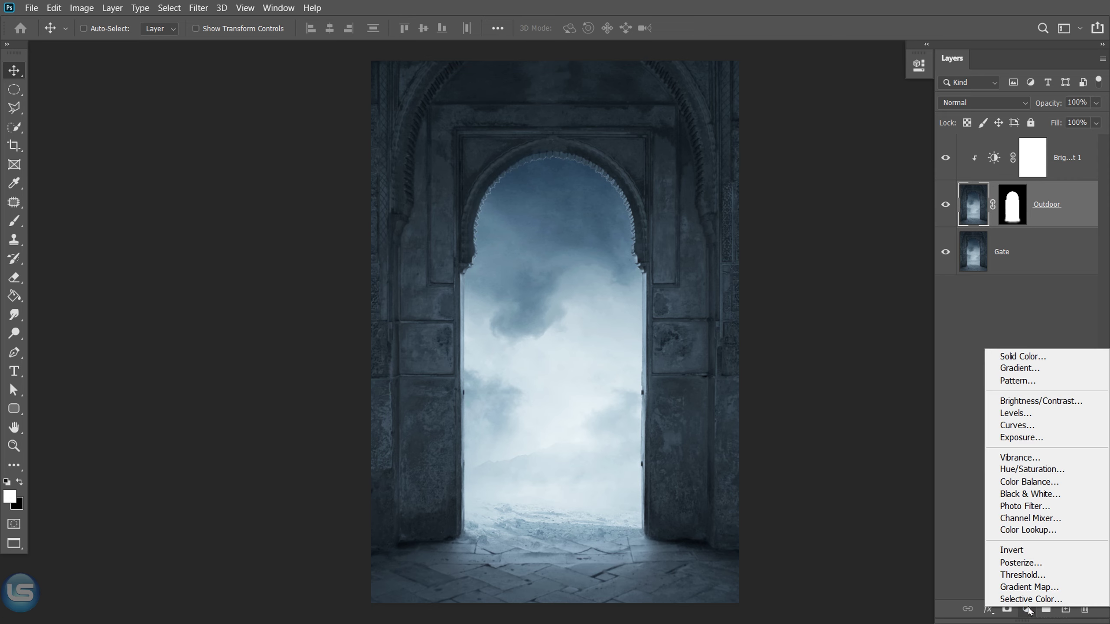
{"action": "left_click", "coordinate": [1026, 485]}
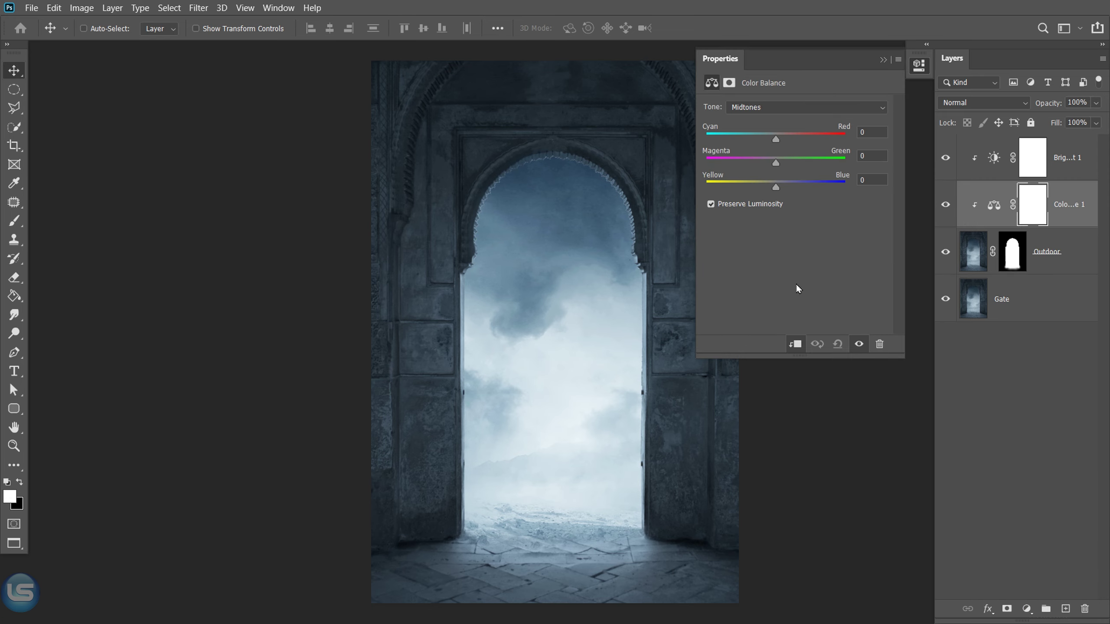
{"action": "left_click_drag", "start_coordinate": [775, 139], "coordinate": [847, 139]}
{"action": "left_click_drag", "start_coordinate": [775, 188], "coordinate": [657, 186]}
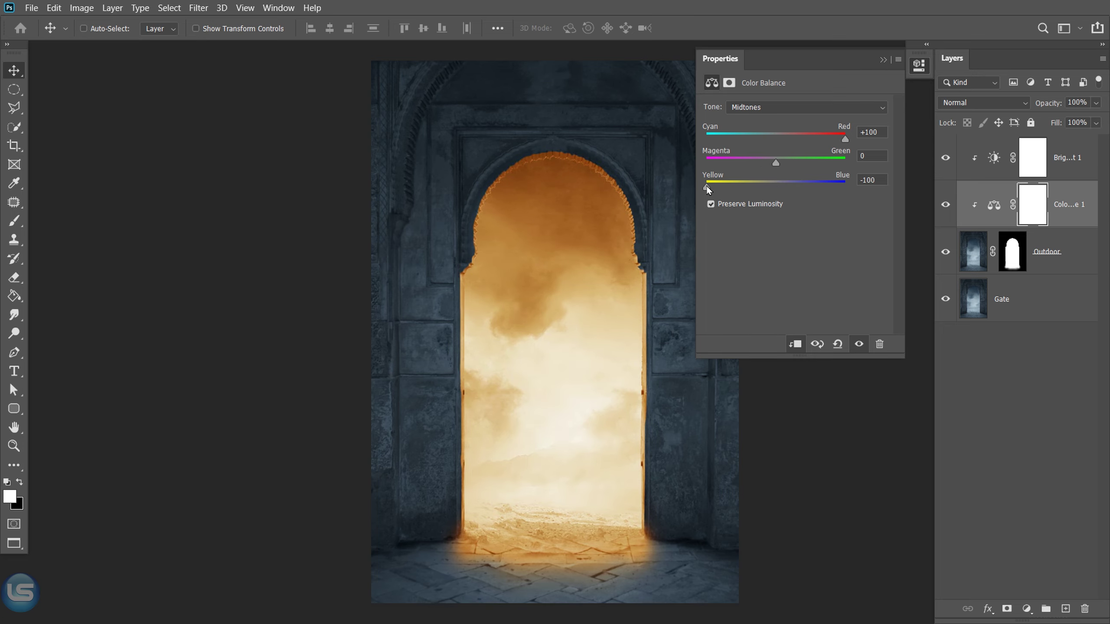
{"action": "left_click", "coordinate": [882, 60]}
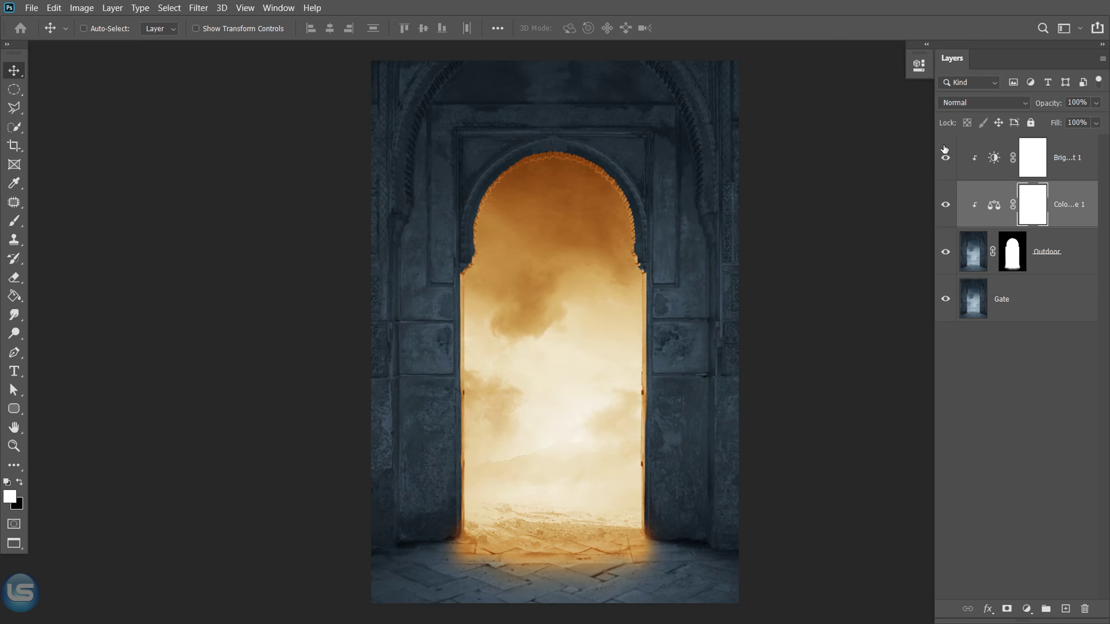
{"action": "left_click", "coordinate": [996, 165]}
Open the Floor.jpg image.
{"action": "left_click", "coordinate": [32, 8]}
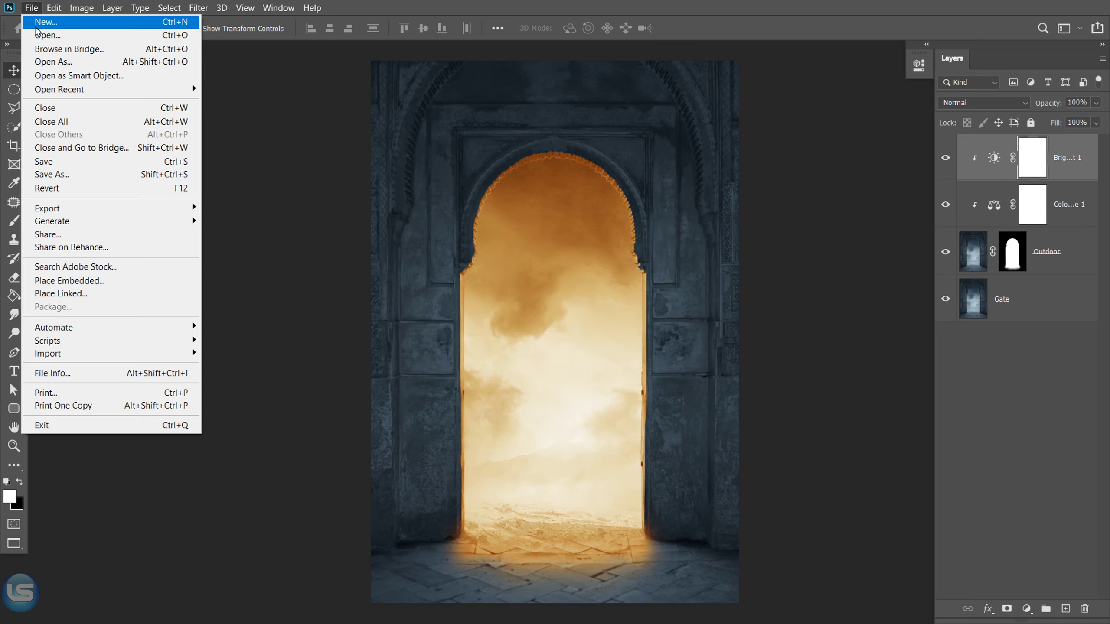
{"action": "left_click", "coordinate": [39, 32]}
{"action": "left_click", "coordinate": [410, 116]}
{"action": "left_click", "coordinate": [967, 568]}
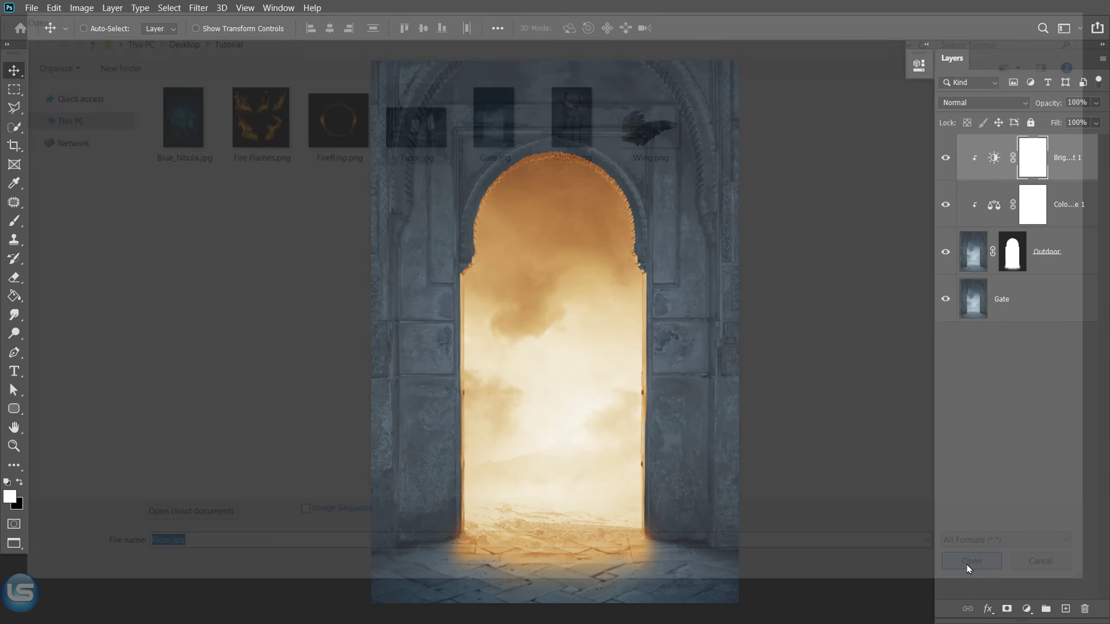
Copy the lower floor strip from Floor.jpg and paste it at the bottom of the gate image.
{"action": "key", "text": "m"}
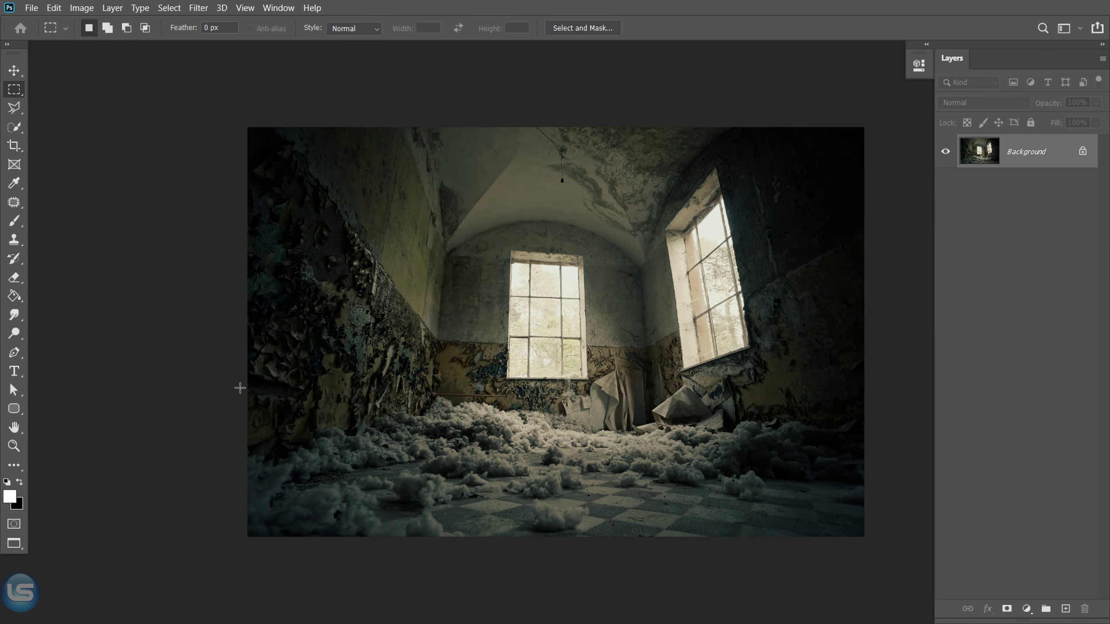
{"action": "left_click_drag", "start_coordinate": [240, 388], "coordinate": [900, 543]}
{"action": "key", "text": "ctrl+c"}
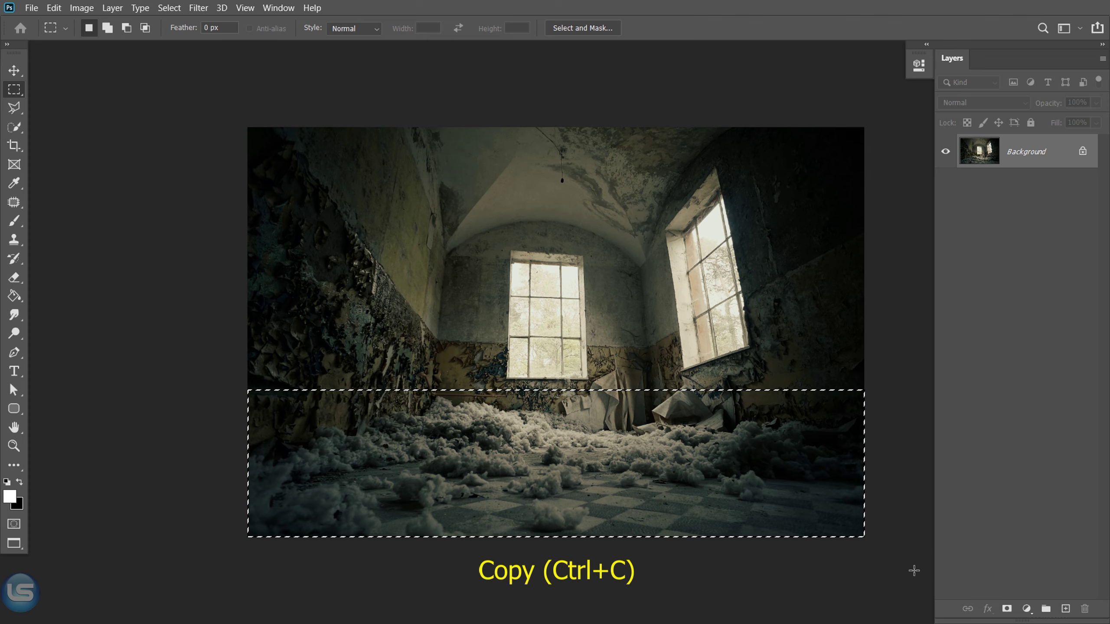
{"action": "key", "text": "ctrl+v"}
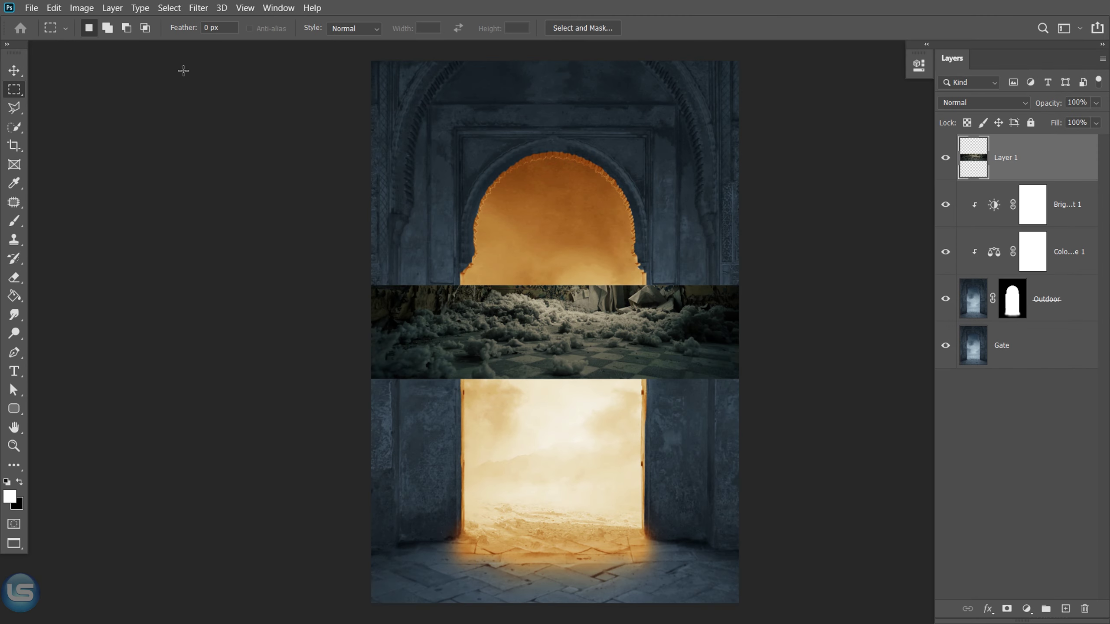
{"action": "key", "text": "v"}
{"action": "left_click_drag", "start_coordinate": [537, 323], "coordinate": [553, 532]}
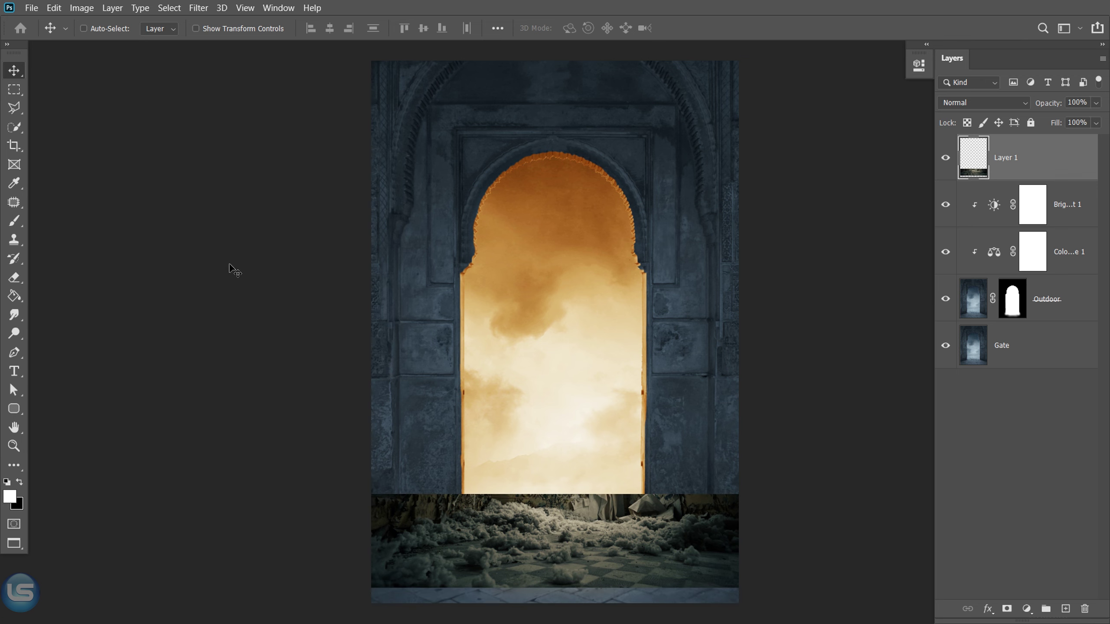
Free Transform the floor strip taller and wider to fill the bottom of the scene.
{"action": "left_click", "coordinate": [53, 7]}
{"action": "left_click", "coordinate": [102, 304]}
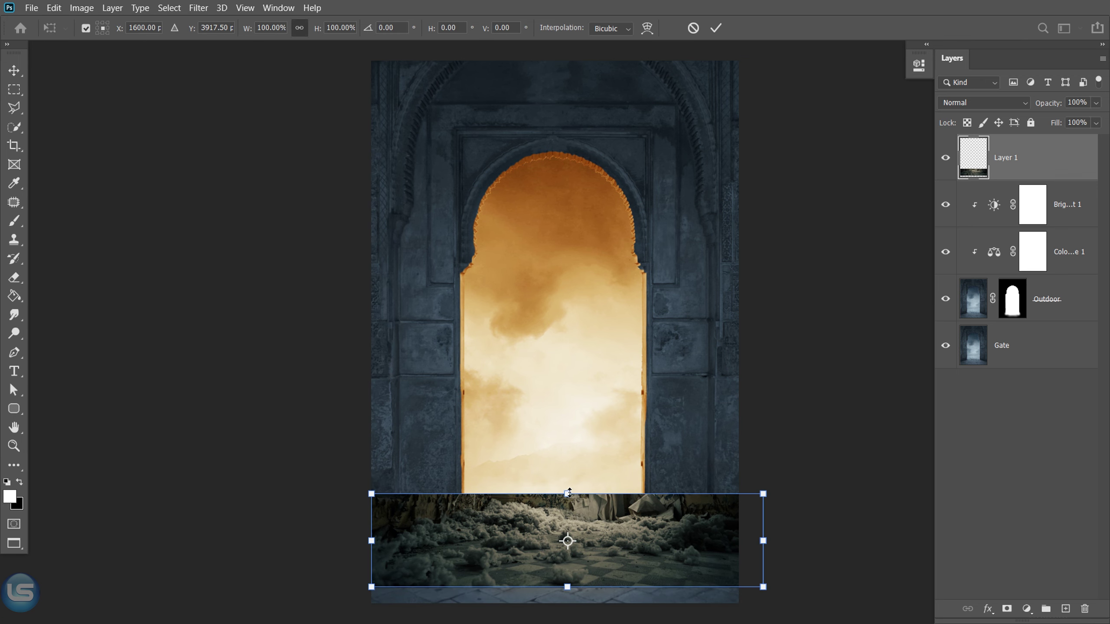
{"action": "left_click_drag", "start_coordinate": [568, 494], "coordinate": [567, 479]}
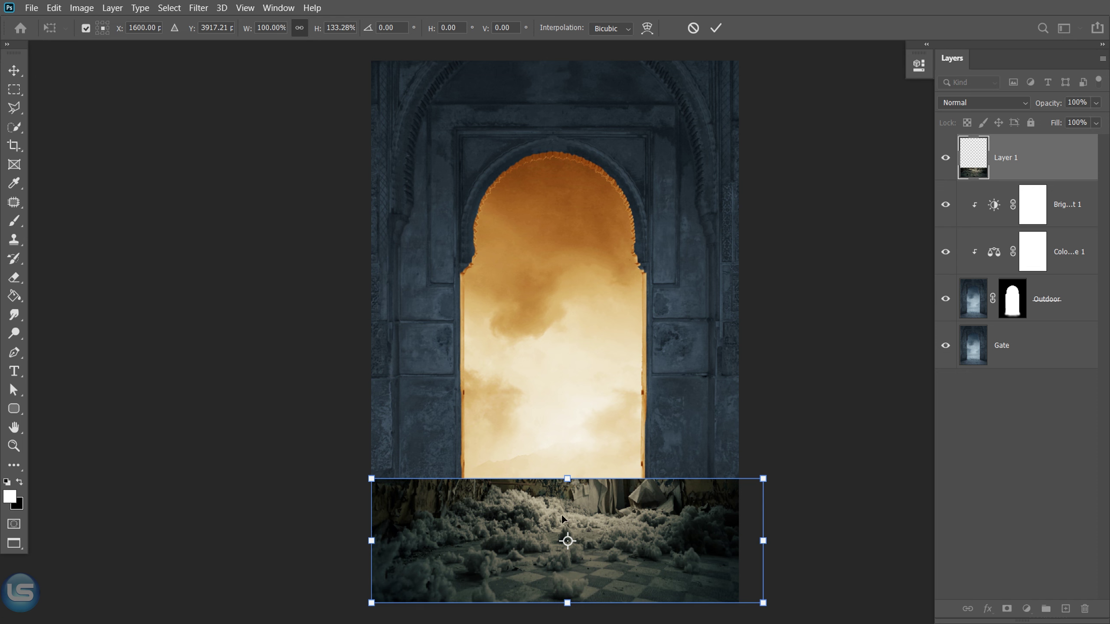
{"action": "left_click_drag", "start_coordinate": [562, 519], "coordinate": [553, 499]}
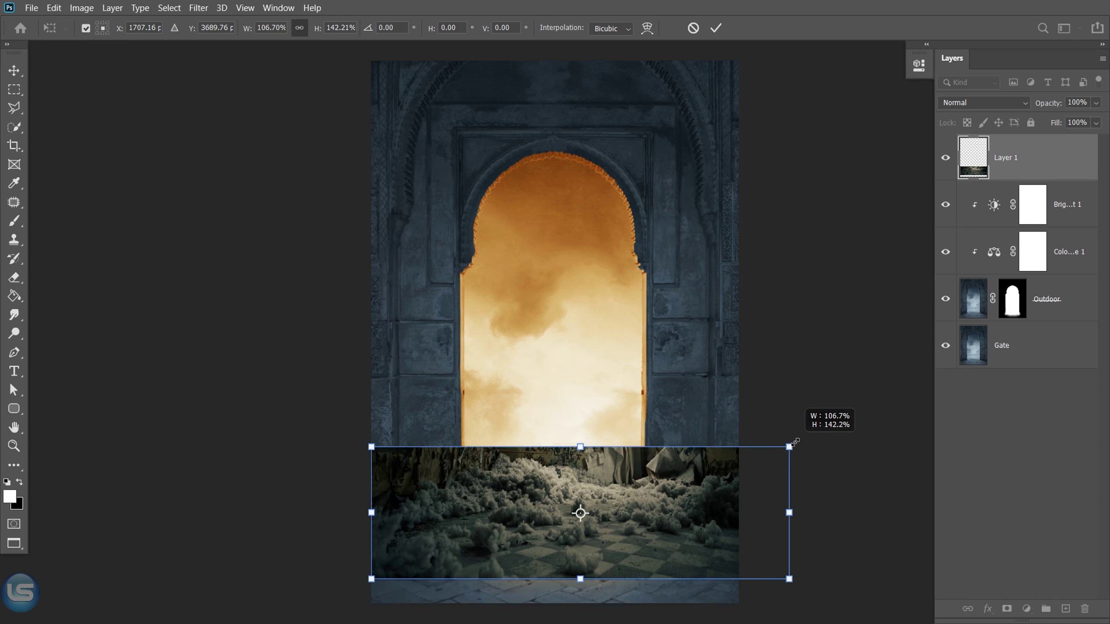
{"action": "left_click_drag", "start_coordinate": [763, 455], "coordinate": [790, 446]}
{"action": "left_click_drag", "start_coordinate": [716, 487], "coordinate": [694, 493]}
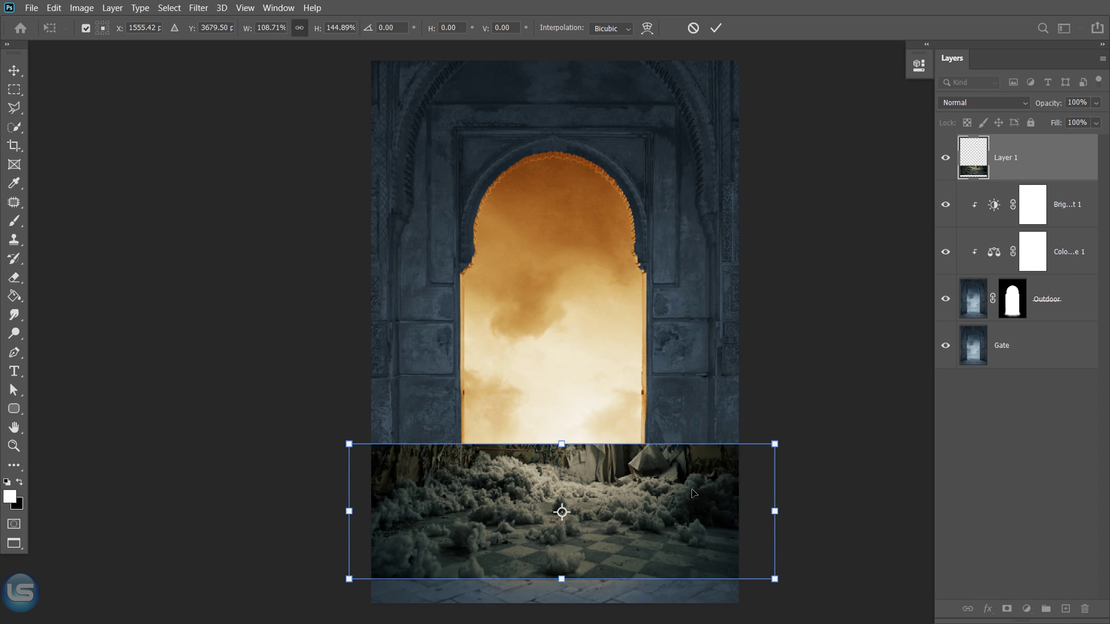
{"action": "key", "text": "Return"}
Duplicate the floor layer and raise the copy slightly on the canvas.
{"action": "right_click", "coordinate": [1022, 169]}
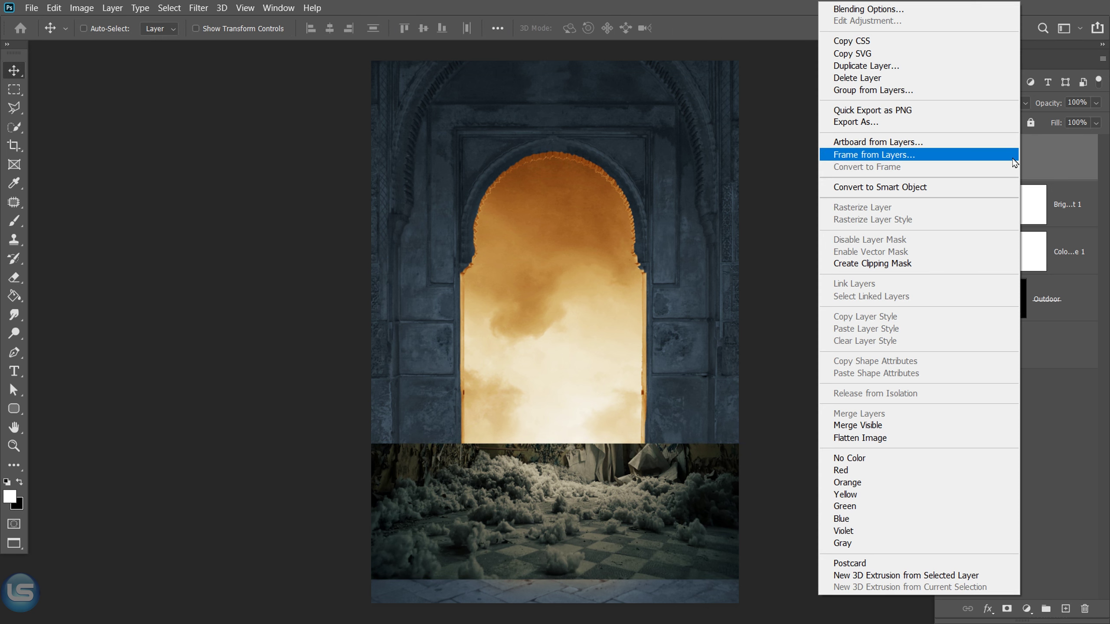
{"action": "left_click", "coordinate": [896, 70]}
{"action": "left_click", "coordinate": [673, 247]}
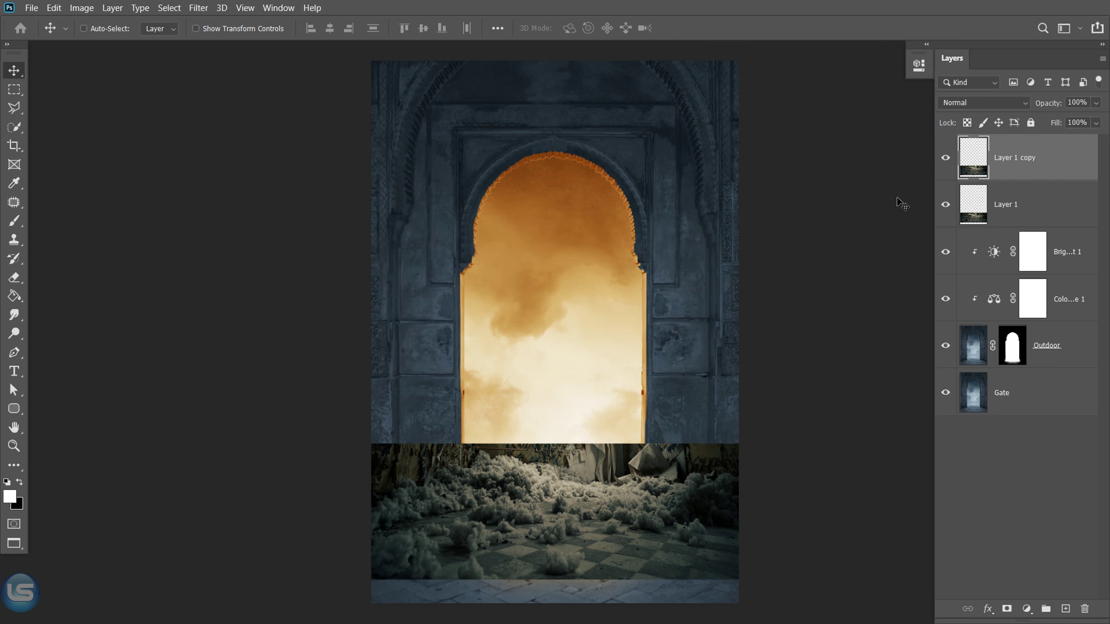
{"action": "left_click_drag", "start_coordinate": [577, 511], "coordinate": [585, 482]}
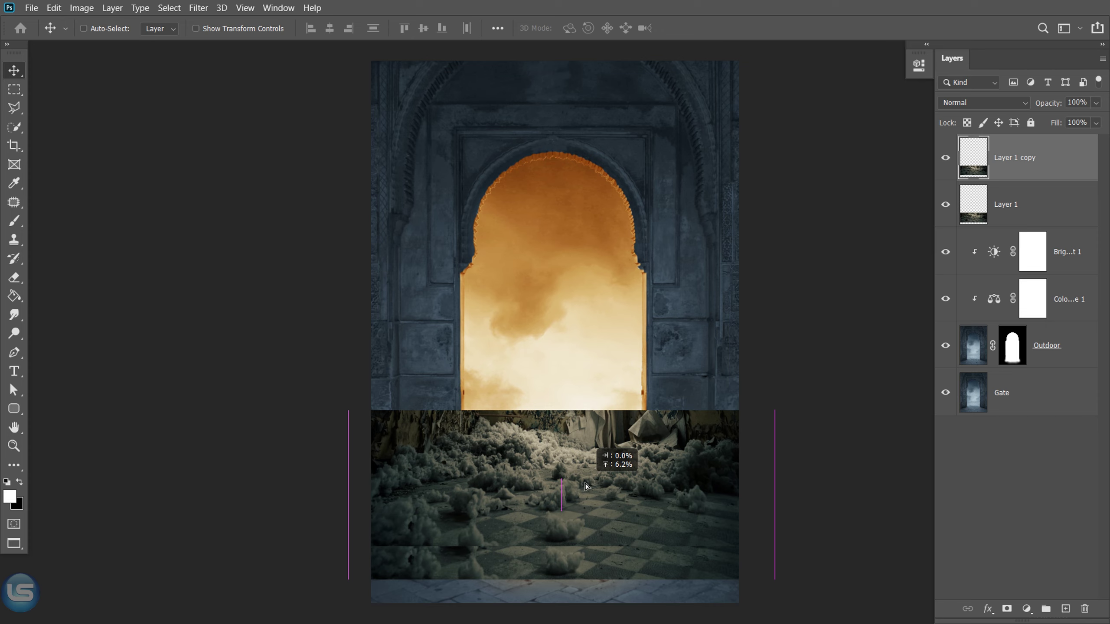
Enlarge the original floor layer with Free Transform, then nudge the copy down slightly.
{"action": "key", "text": "alt+bracketleft"}
{"action": "left_click", "coordinate": [54, 8]}
{"action": "left_click", "coordinate": [99, 307]}
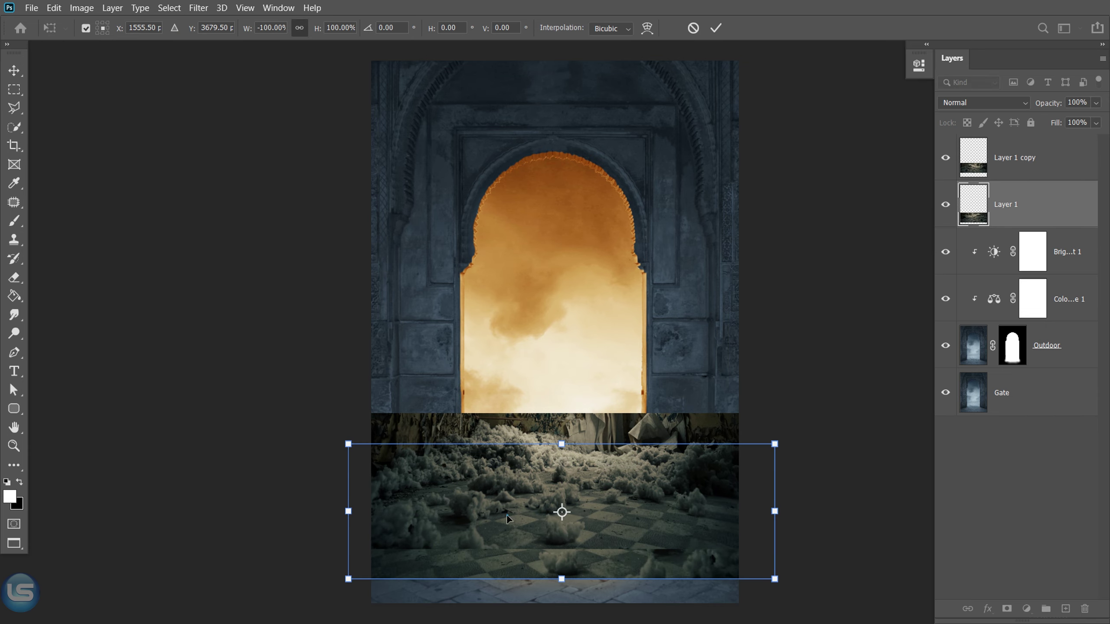
{"action": "left_click_drag", "start_coordinate": [776, 441], "coordinate": [975, 436]}
{"action": "left_click_drag", "start_coordinate": [348, 505], "coordinate": [231, 505]}
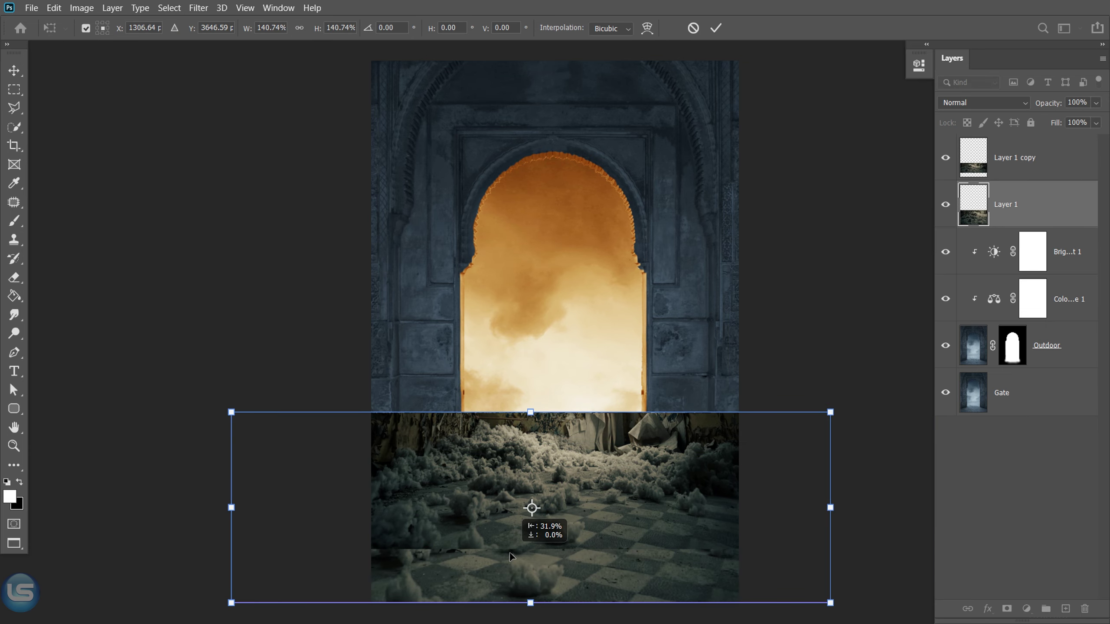
{"action": "left_click_drag", "start_coordinate": [897, 504], "coordinate": [830, 504]}
{"action": "left_click_drag", "start_coordinate": [531, 407], "coordinate": [531, 353]}
{"action": "left_click_drag", "start_coordinate": [231, 351], "coordinate": [273, 372]}
{"action": "left_click_drag", "start_coordinate": [415, 513], "coordinate": [378, 506]}
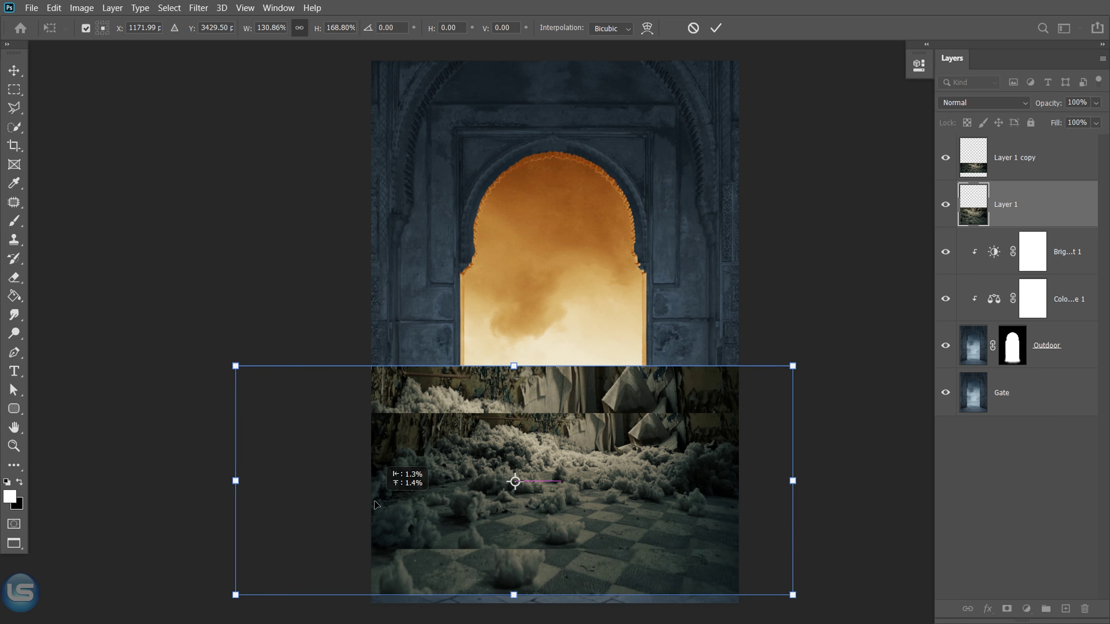
{"action": "left_click", "coordinate": [715, 28]}
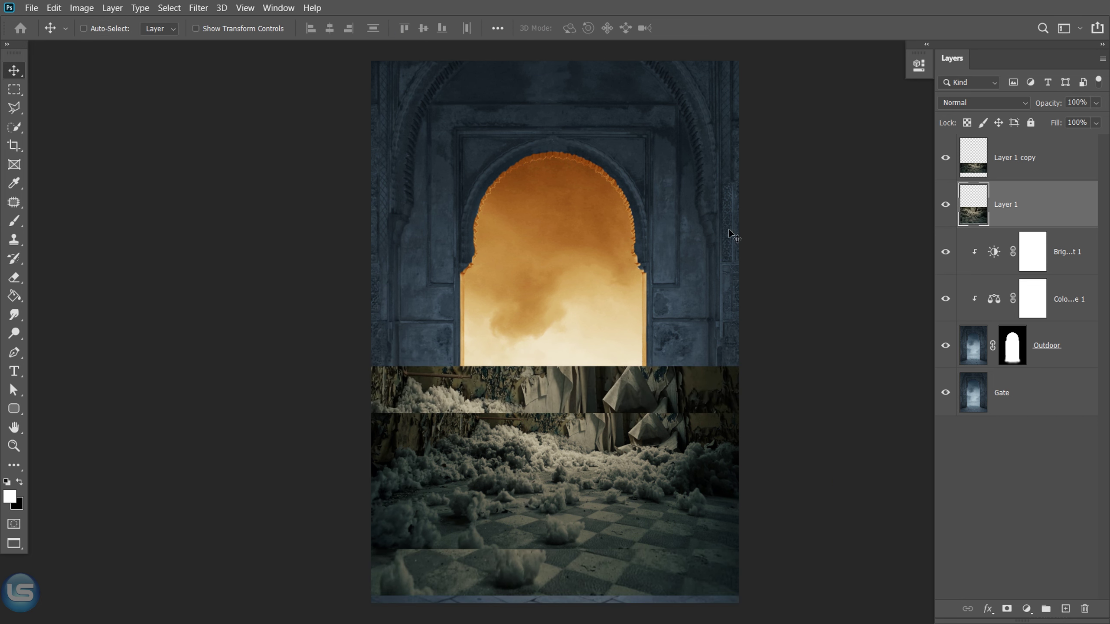
{"action": "left_click", "coordinate": [1006, 169]}
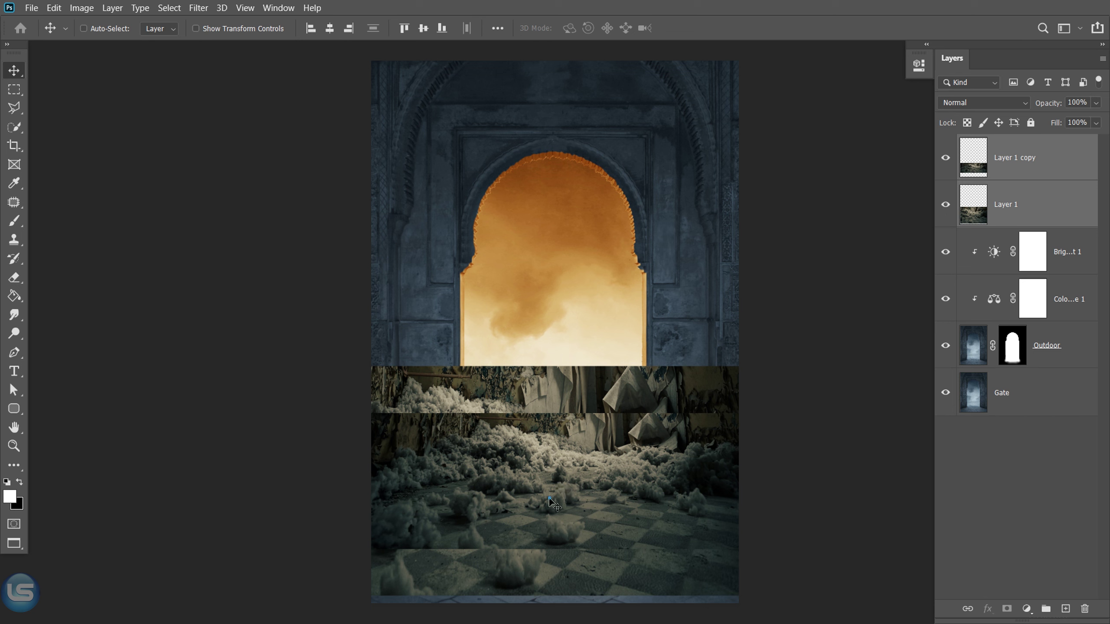
{"action": "key", "text": "shift+Down"}
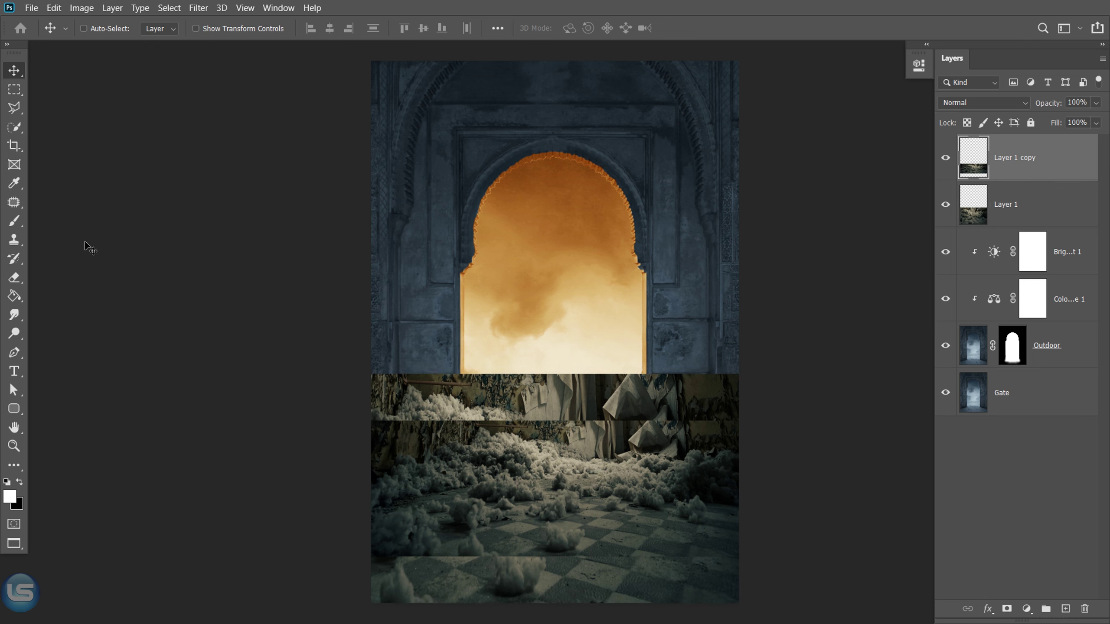
Erase the floor's cloud clump with a 417 px eraser and merge both floor layers.
{"action": "key", "text": "e"}
{"action": "right_click", "coordinate": [614, 417]}
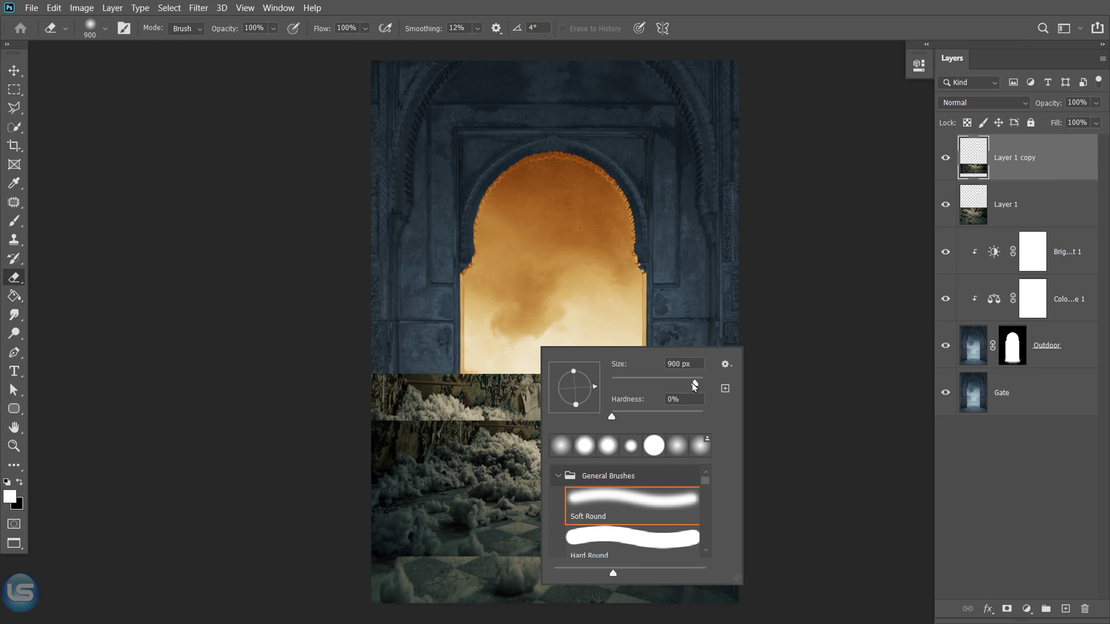
{"action": "left_click_drag", "start_coordinate": [695, 386], "coordinate": [680, 385]}
{"action": "key", "text": "Return"}
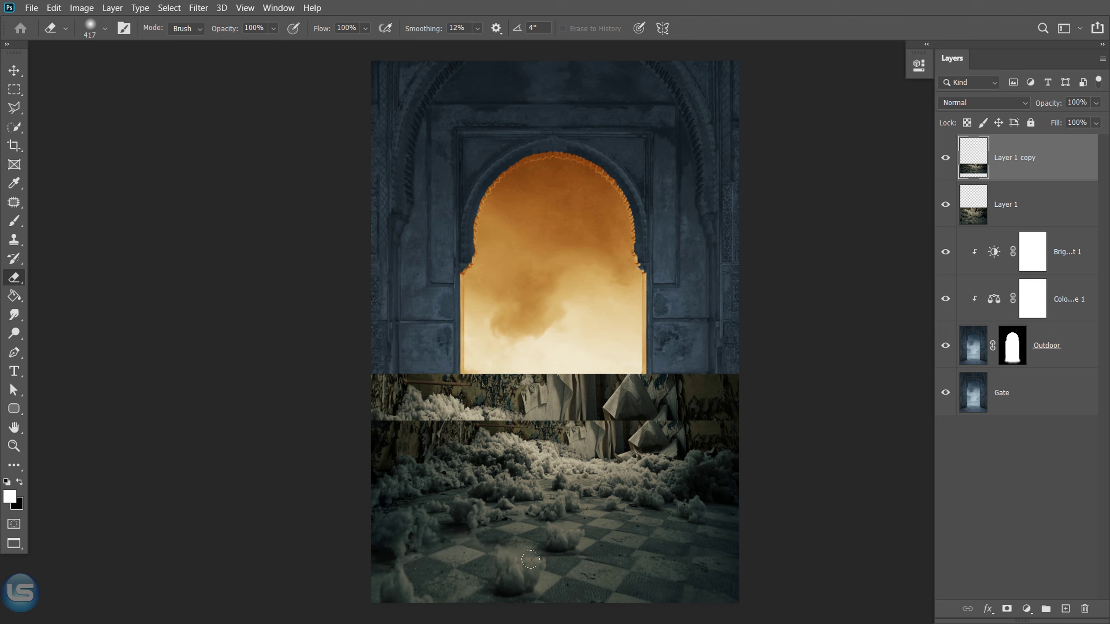
{"action": "left_click_drag", "start_coordinate": [531, 559], "coordinate": [581, 540]}
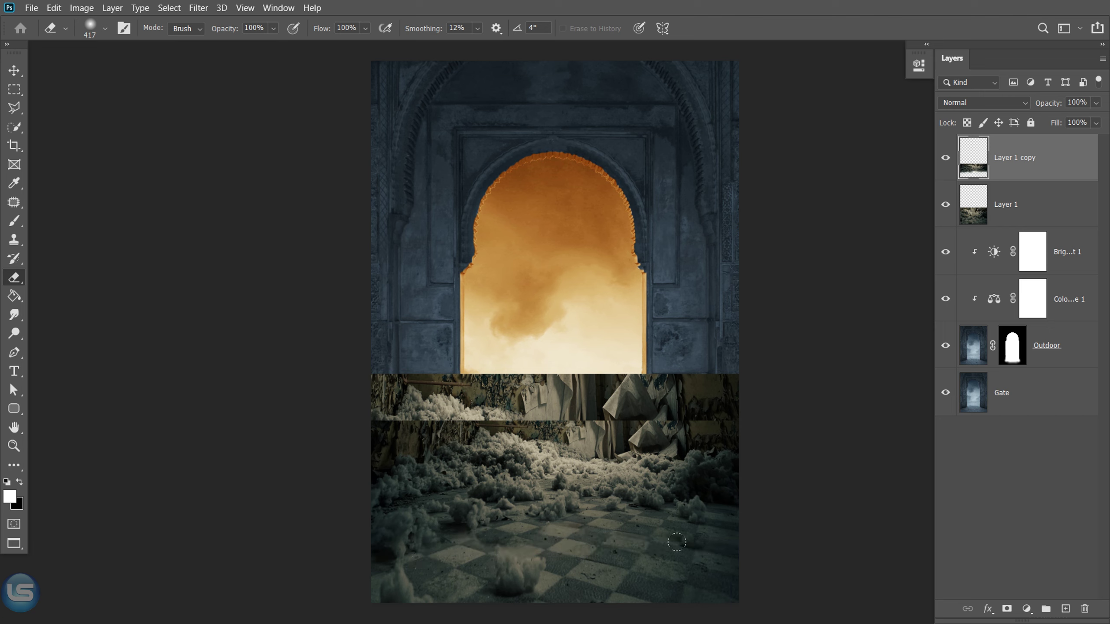
{"action": "left_click", "coordinate": [1033, 216], "text": "shift"}
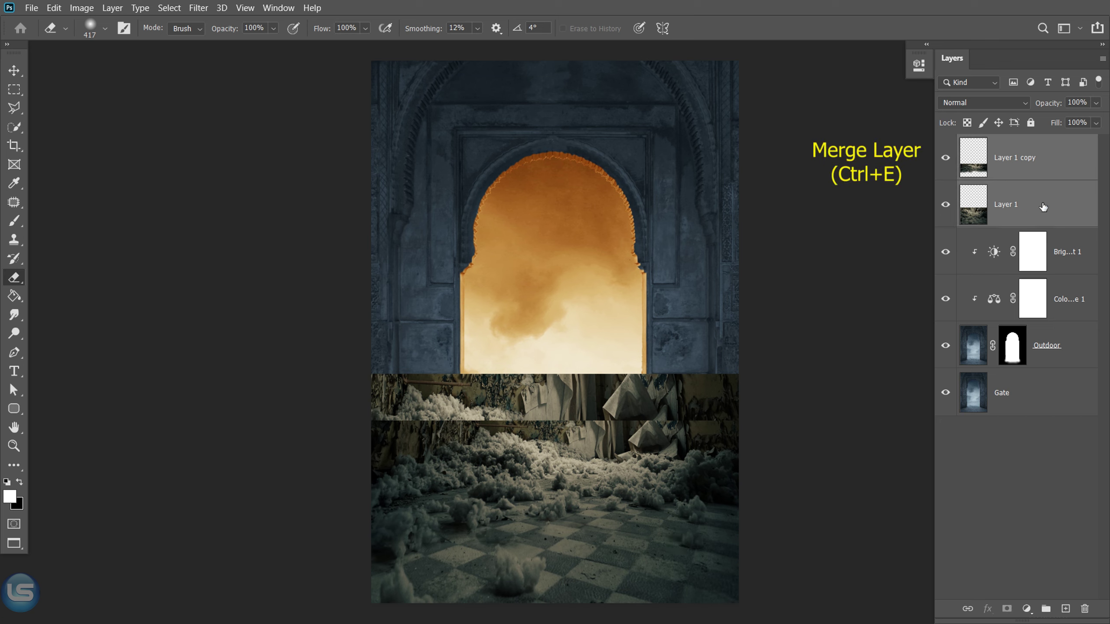
{"action": "key", "text": "ctrl+e"}
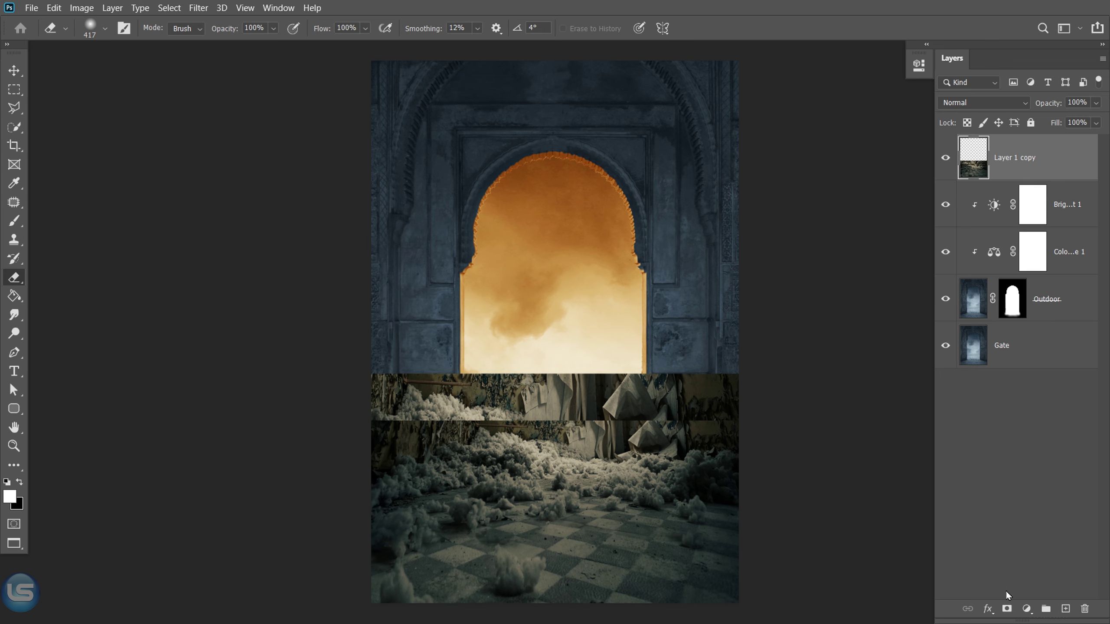
Mask the floor layer and soften its top seam with a 199 px black brush.
{"action": "left_click", "coordinate": [1006, 608]}
{"action": "left_click", "coordinate": [14, 220]}
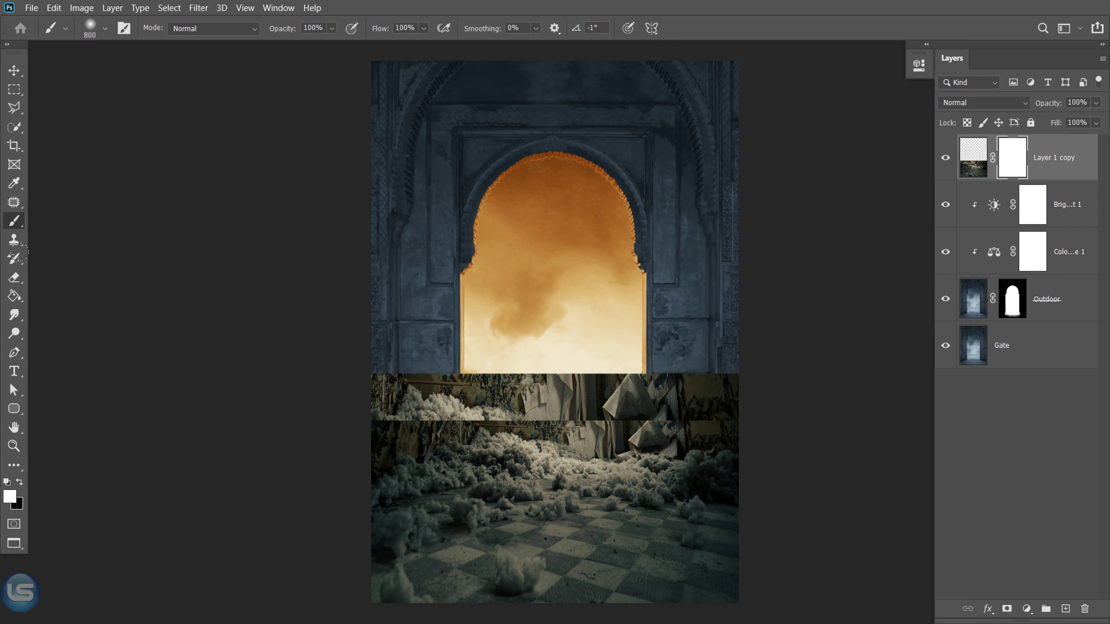
{"action": "left_click", "coordinate": [19, 482]}
{"action": "right_click", "coordinate": [516, 356]}
{"action": "double_click", "coordinate": [656, 372]}
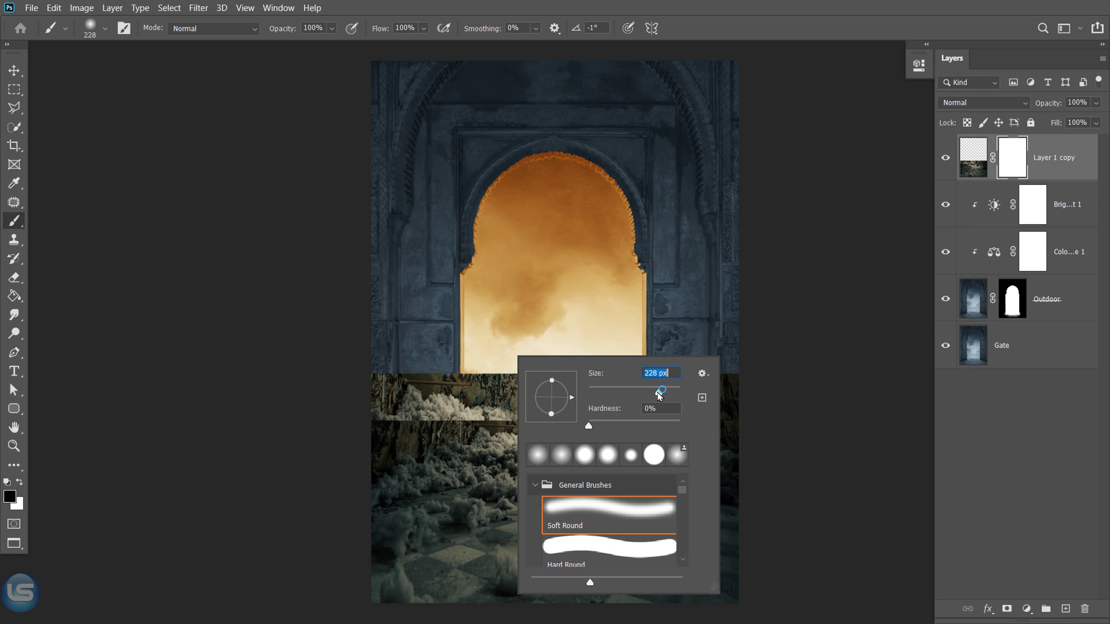
{"action": "type", "text": "199"}
{"action": "key", "text": "Return"}
{"action": "mouse_move", "coordinate": [359, 375]}
{"action": "left_mouse_down"}
{"action": "mouse_move", "coordinate": [480, 398]}
{"action": "mouse_move", "coordinate": [371, 426]}
{"action": "mouse_move", "coordinate": [228, 508]}
{"action": "mouse_move", "coordinate": [368, 425]}
{"action": "mouse_move", "coordinate": [690, 502]}
{"action": "mouse_move", "coordinate": [396, 443]}
{"action": "mouse_move", "coordinate": [271, 546]}
{"action": "left_mouse_up"}
Hide the rubble beside the doorway's lower right using a 250 px brush.
{"action": "key", "text": "ctrl+plus"}
{"action": "key", "text": "]"}
{"action": "key", "text": "]"}
{"action": "key", "text": "]"}
{"action": "key", "text": "["}
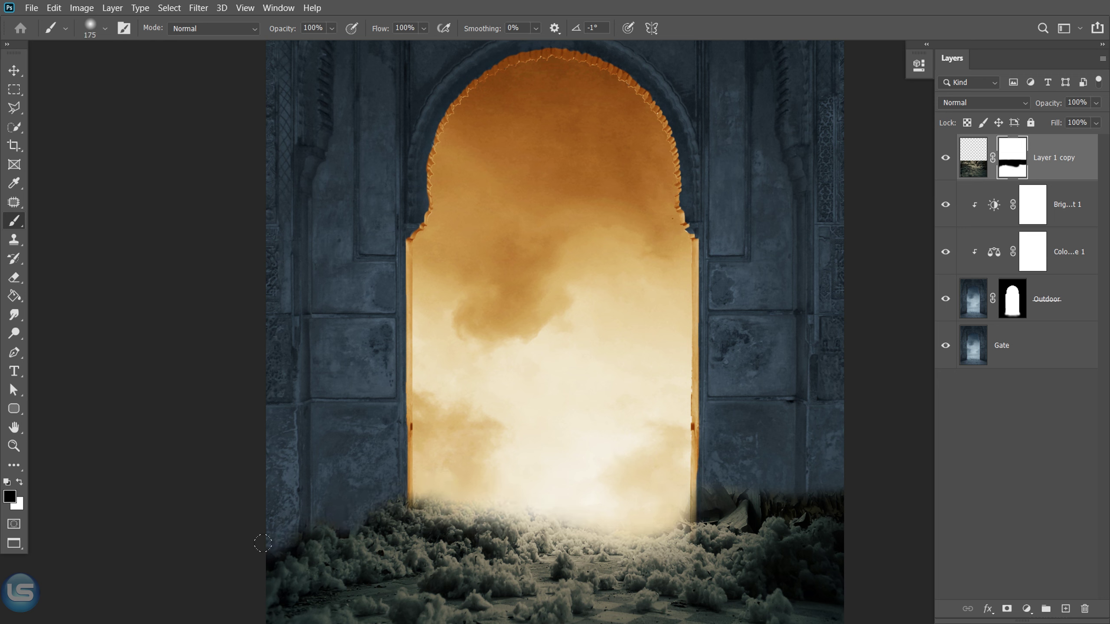
{"action": "key", "text": "["}
{"action": "key", "text": "["}
{"action": "left_click_drag", "start_coordinate": [694, 486], "coordinate": [744, 491]}
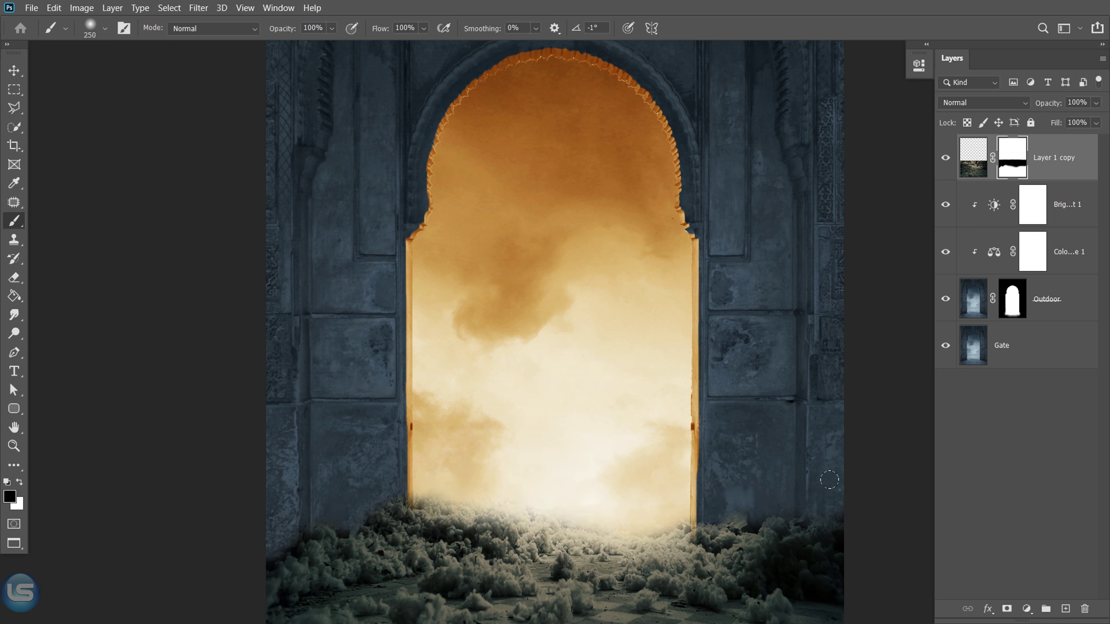
{"action": "key", "text": "ctrl+minus"}
Move the Outdoor and Gate layers together slightly higher in the canvas.
{"action": "left_click", "coordinate": [10, 70]}
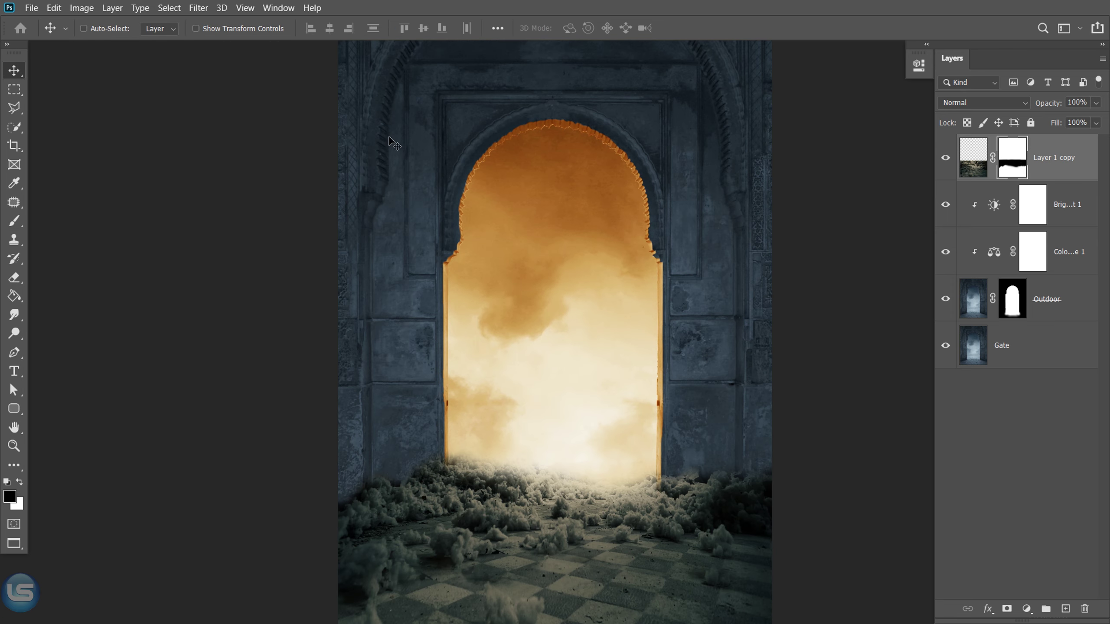
{"action": "left_click", "coordinate": [1075, 308]}
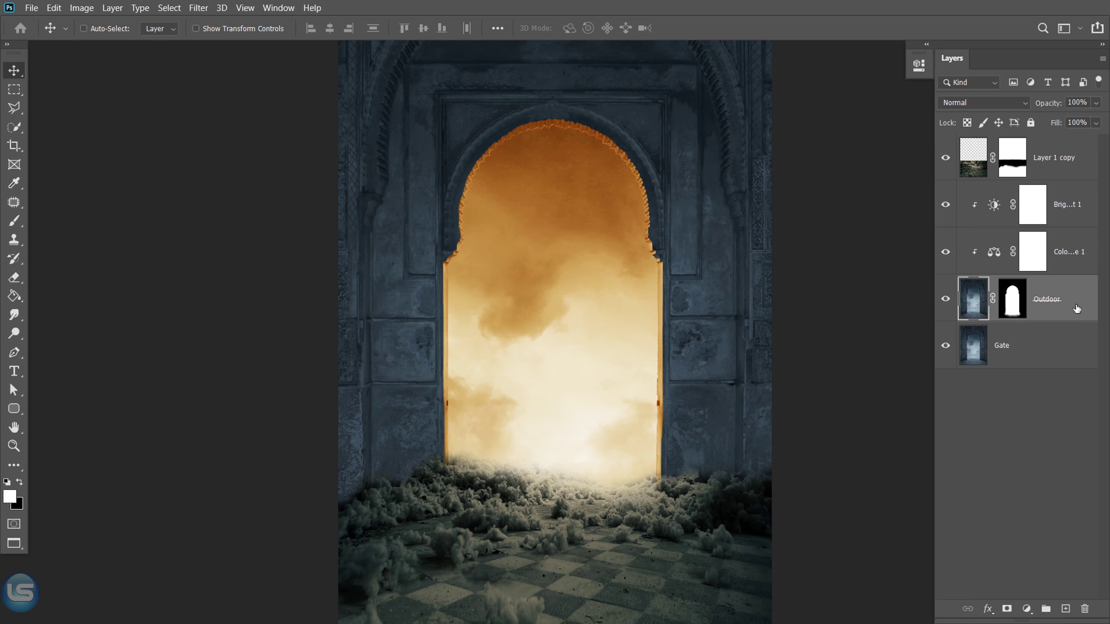
{"action": "left_click", "coordinate": [1067, 349]}
{"action": "key", "text": "ctrl+minus"}
{"action": "left_click_drag", "start_coordinate": [650, 353], "coordinate": [649, 328]}
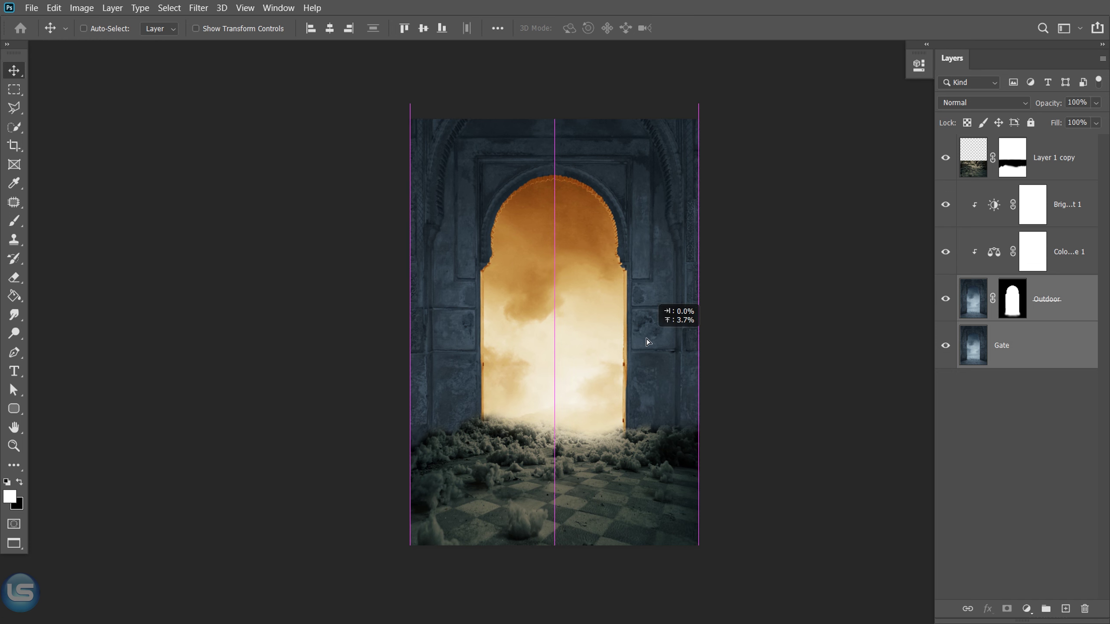
{"action": "key", "text": "ctrl+plus"}
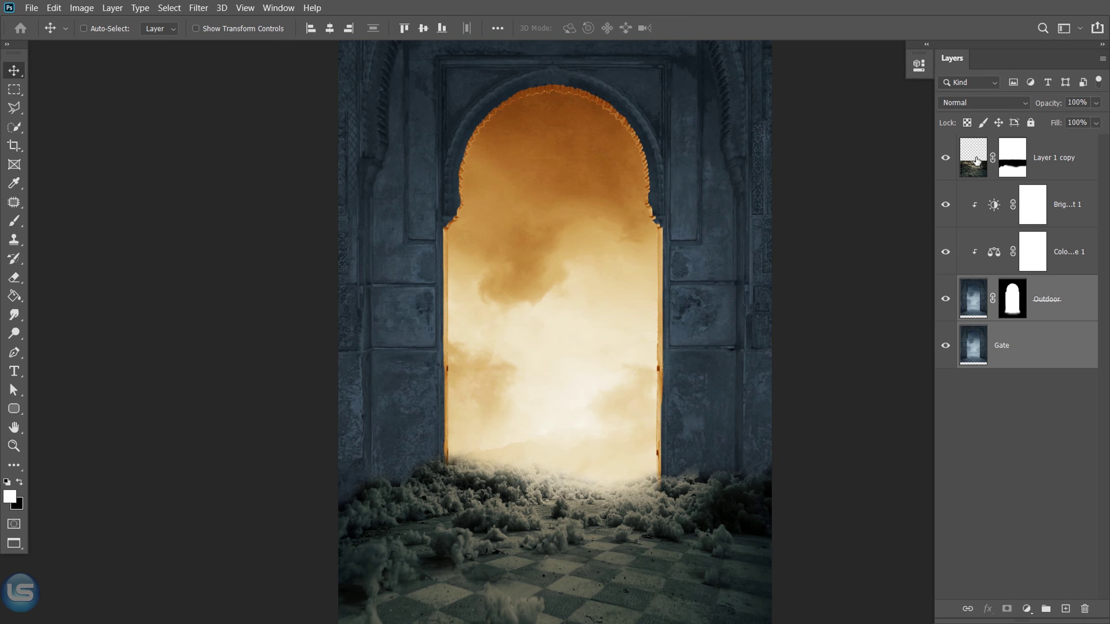
Rename the merged floor layer to 'Floor'.
{"action": "left_click", "coordinate": [977, 162]}
{"action": "double_click", "coordinate": [1053, 157]}
{"action": "type", "text": "Floor"}
{"action": "key", "text": "Return"}
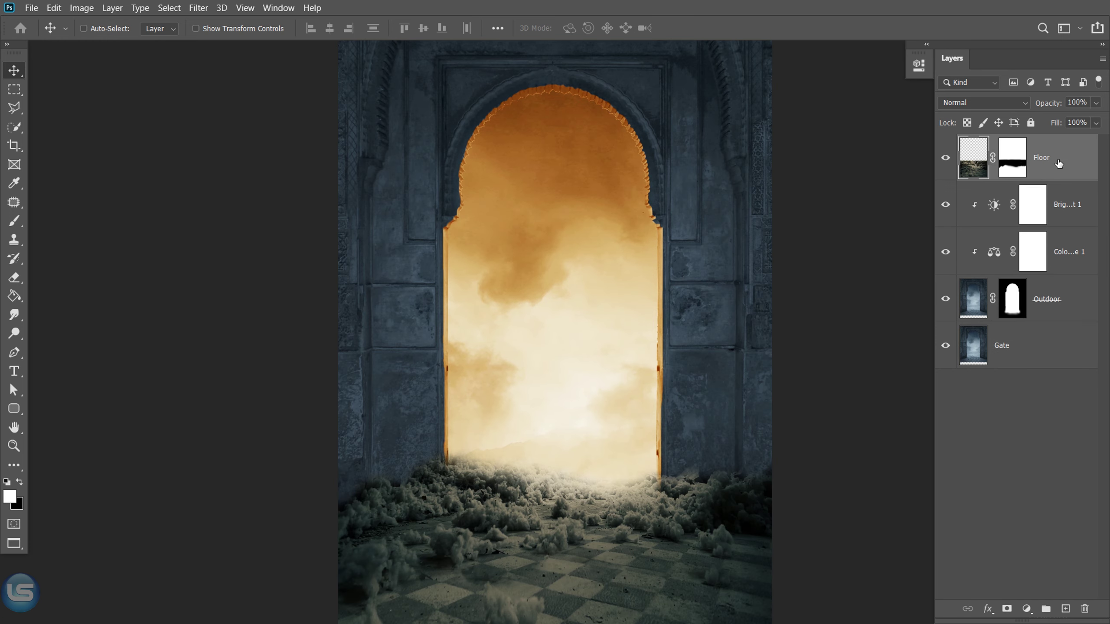
{"action": "left_click", "coordinate": [1026, 609]}
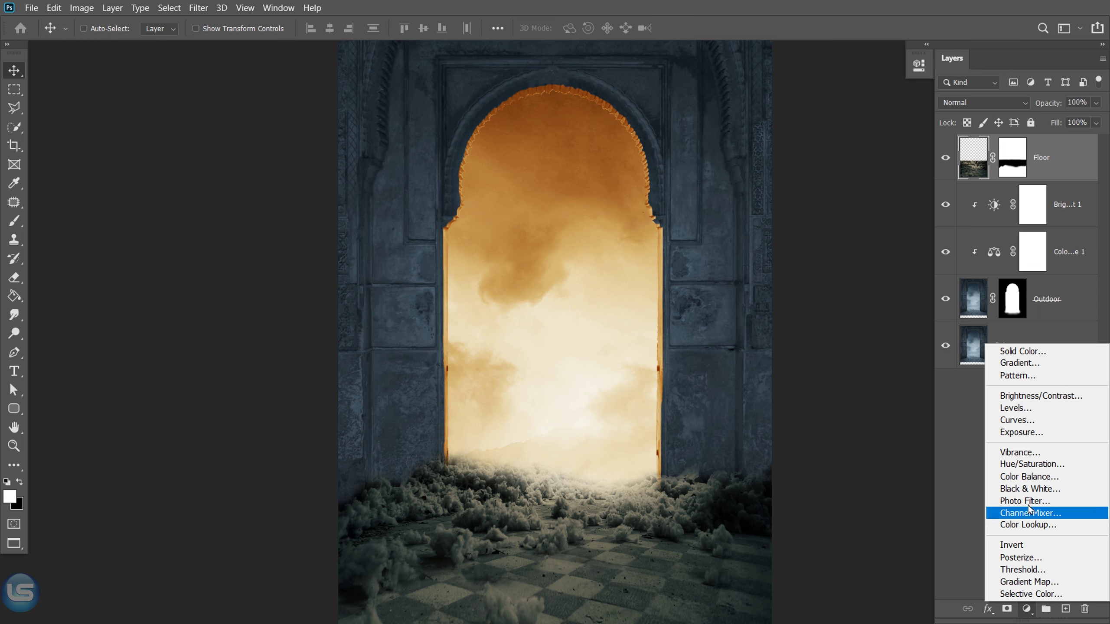
Add a Hue/Saturation adjustment lowering the whole scene's saturation, comparing before and after.
{"action": "left_click", "coordinate": [1032, 464]}
{"action": "left_click_drag", "start_coordinate": [795, 190], "coordinate": [746, 199]}
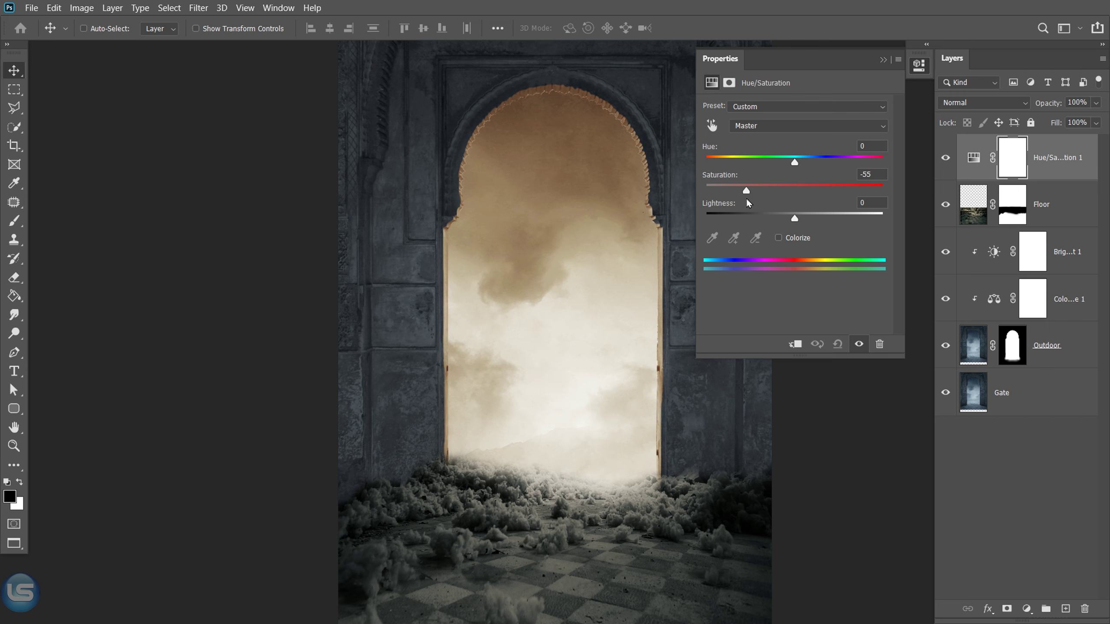
{"action": "left_click", "coordinate": [858, 344]}
{"action": "left_click", "coordinate": [882, 60]}
Add a Brightness/Contrast adjustment that darkens the whole scene.
{"action": "left_click", "coordinate": [1026, 609]}
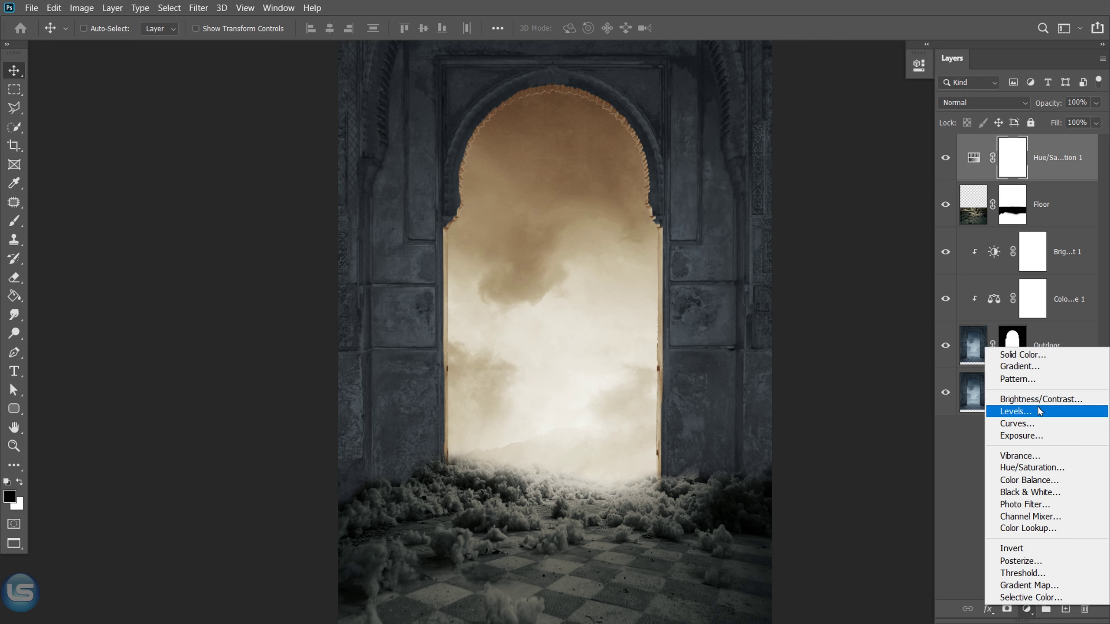
{"action": "left_click", "coordinate": [1037, 400]}
{"action": "mouse_move", "coordinate": [801, 146]}
{"action": "left_mouse_down"}
{"action": "mouse_move", "coordinate": [739, 150]}
{"action": "mouse_move", "coordinate": [820, 175]}
{"action": "left_mouse_up"}
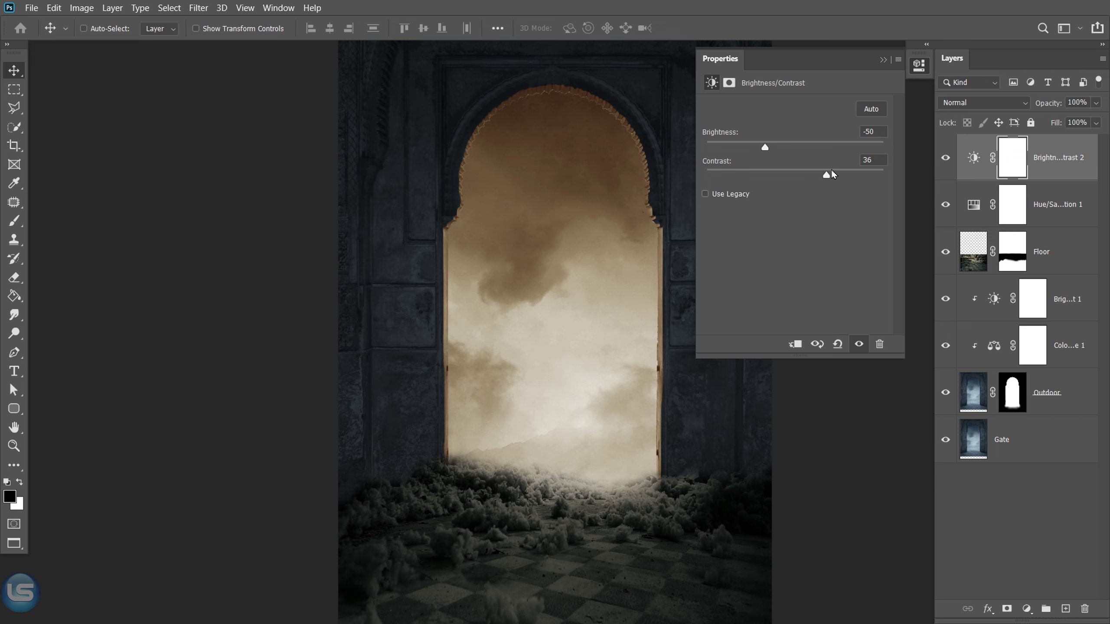
{"action": "left_click", "coordinate": [881, 60]}
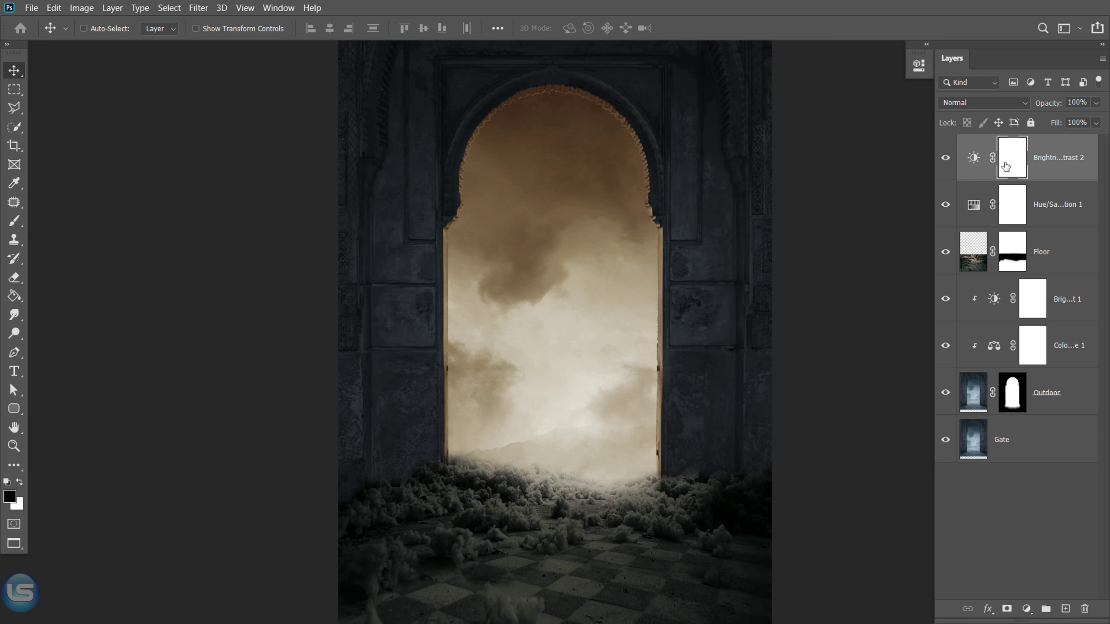
Restore brightness to the fog below the doorway by painting the adjustment's mask with a larger brush.
{"action": "key", "text": "b"}
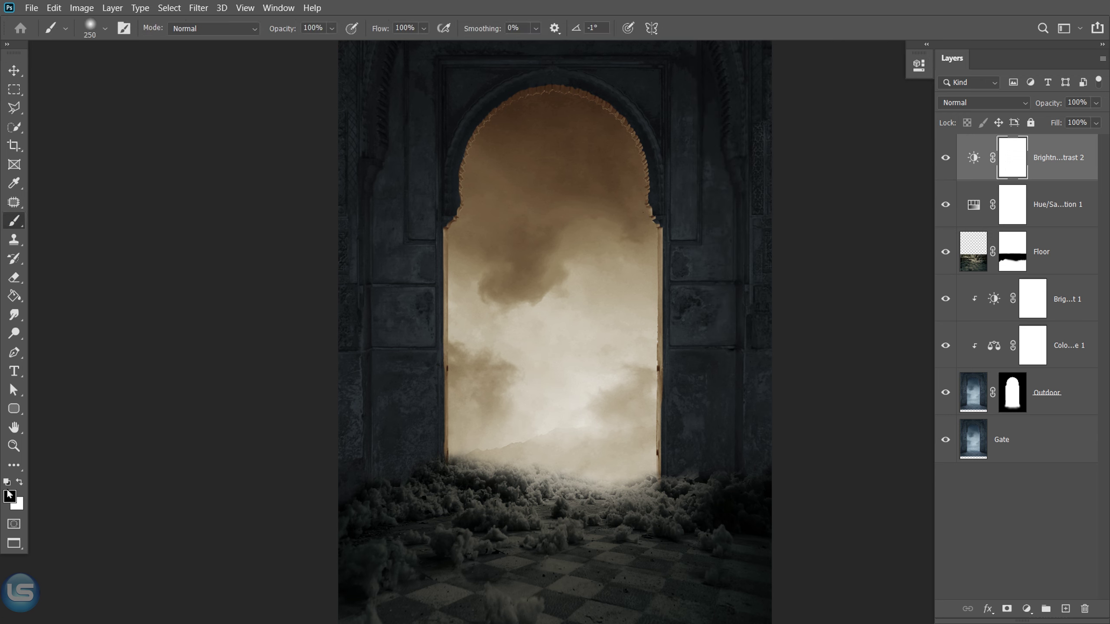
{"action": "right_click", "coordinate": [567, 316]}
{"action": "left_click_drag", "start_coordinate": [696, 364], "coordinate": [725, 364]}
{"action": "left_click", "coordinate": [517, 397]}
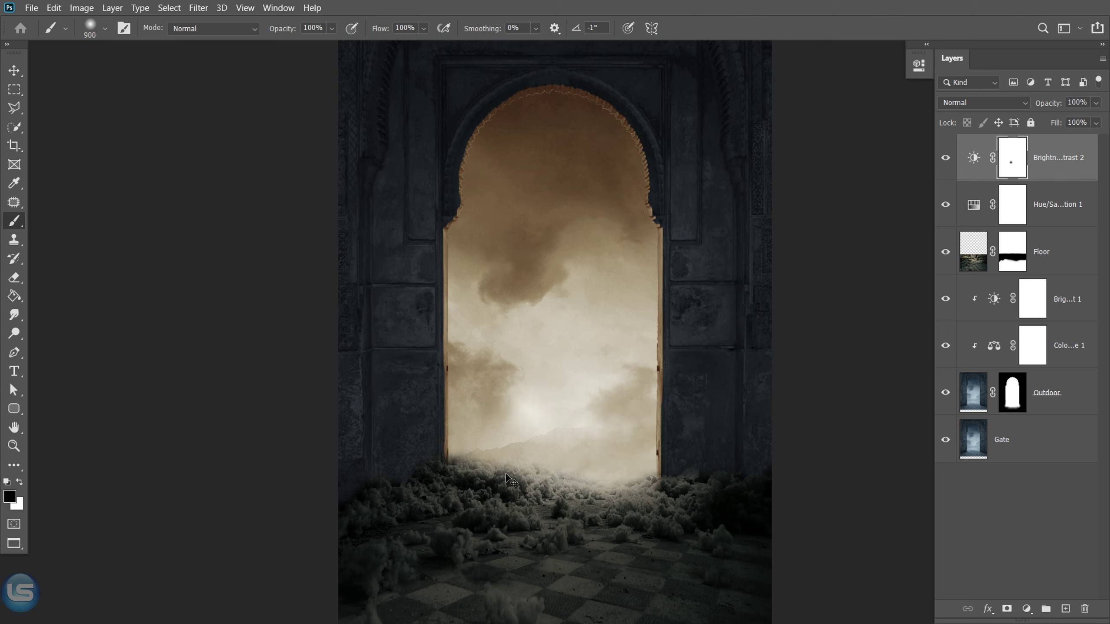
{"action": "mouse_move", "coordinate": [506, 474]}
{"action": "left_mouse_down"}
{"action": "mouse_move", "coordinate": [584, 459]}
{"action": "mouse_move", "coordinate": [653, 502]}
{"action": "left_mouse_up"}
Brighten more fog at the doorway's base with smaller soft strokes, then compare the result.
{"action": "left_click", "coordinate": [423, 28]}
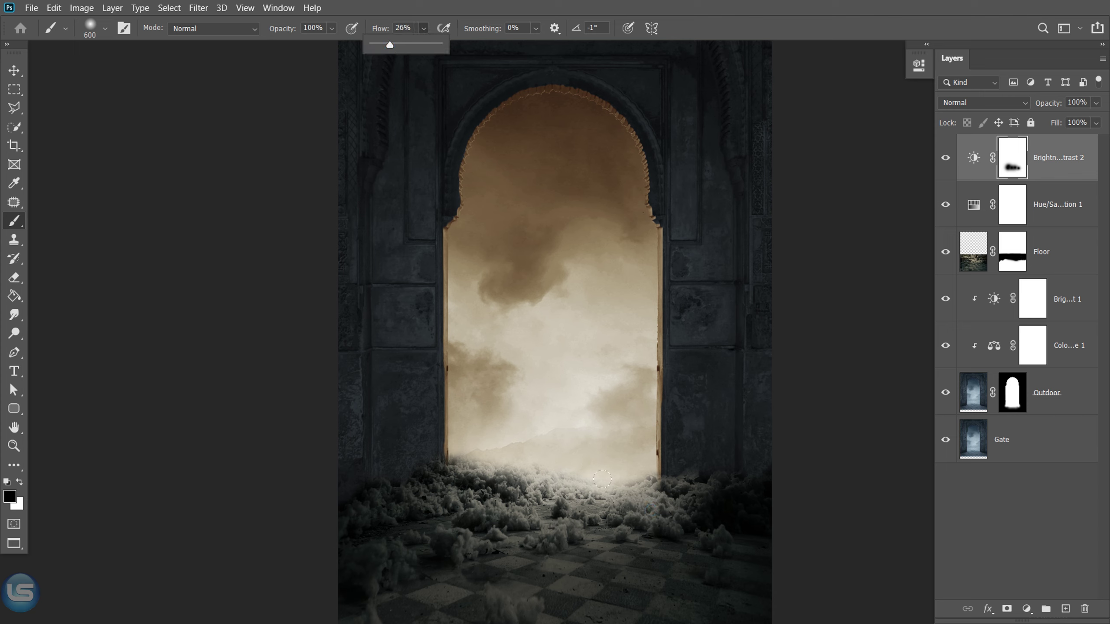
{"action": "key", "text": "bracketleft"}
{"action": "key", "text": "bracketleft"}
{"action": "left_click_drag", "start_coordinate": [632, 514], "coordinate": [520, 542]}
{"action": "key", "text": "bracketleft"}
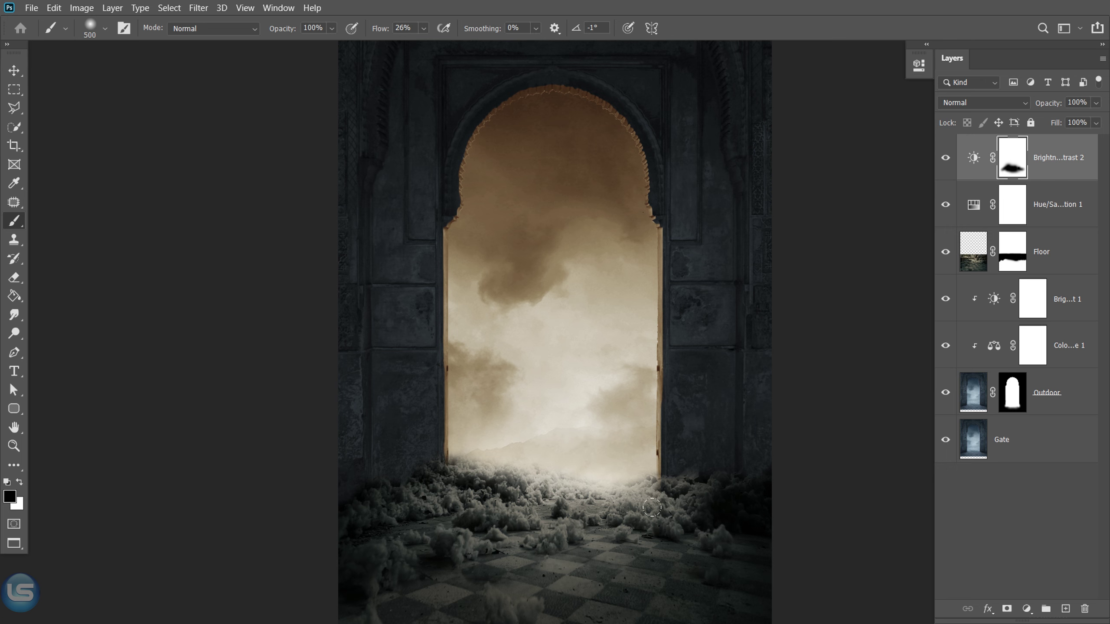
{"action": "left_click_drag", "start_coordinate": [464, 446], "coordinate": [459, 434]}
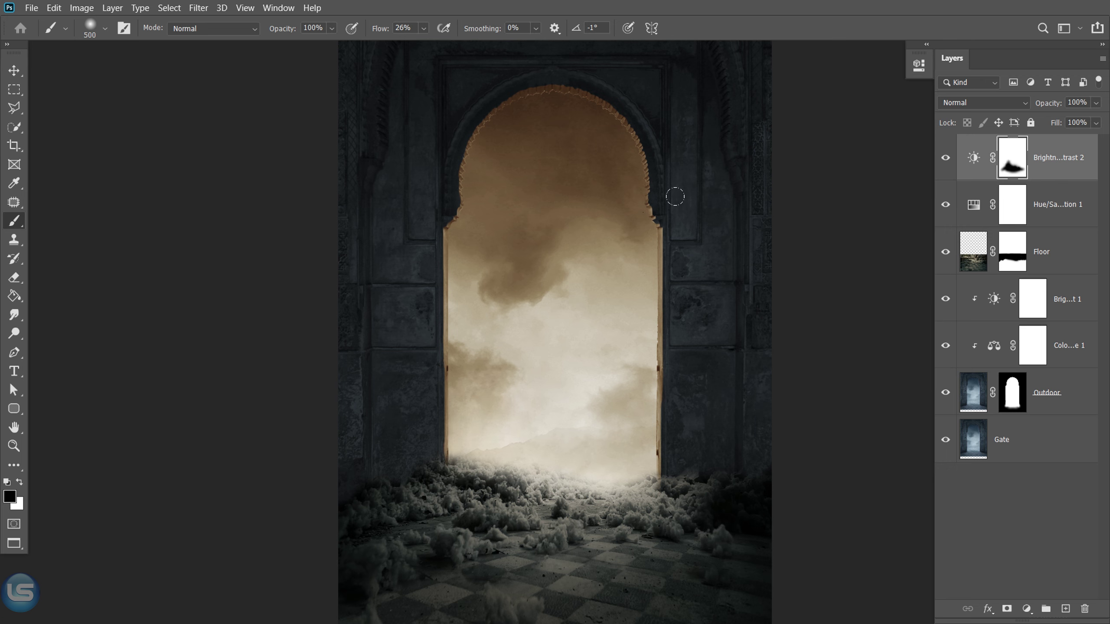
{"action": "left_click", "coordinate": [945, 158]}
{"action": "left_click", "coordinate": [24, 71]}
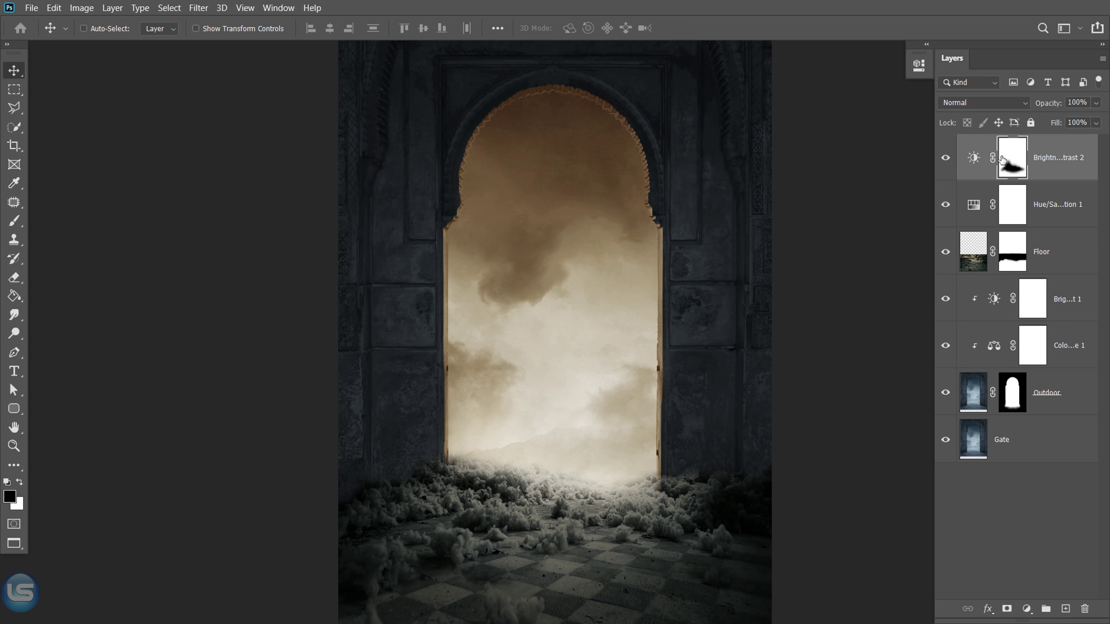
Add a Color Balance layer at Cyan −39 and Blue +7 to tint the gate scene teal.
{"action": "left_click", "coordinate": [1026, 609]}
{"action": "left_click", "coordinate": [1021, 478]}
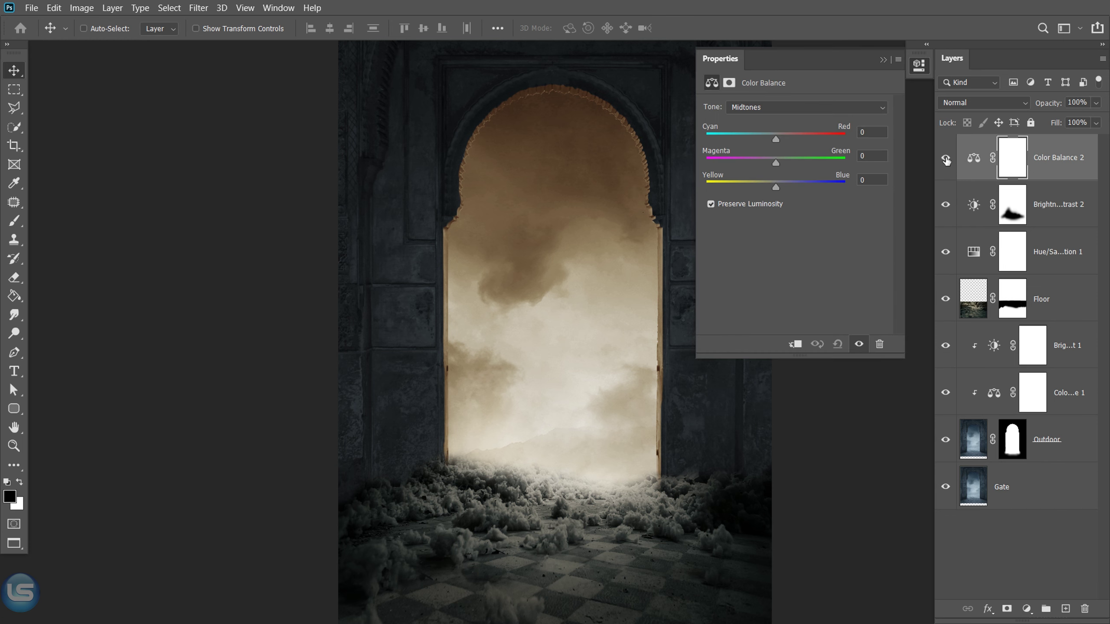
{"action": "mouse_move", "coordinate": [789, 141]}
{"action": "left_mouse_down"}
{"action": "mouse_move", "coordinate": [737, 139]}
{"action": "mouse_move", "coordinate": [751, 147]}
{"action": "left_mouse_up"}
{"action": "left_click_drag", "start_coordinate": [776, 186], "coordinate": [781, 185]}
{"action": "left_click", "coordinate": [883, 60]}
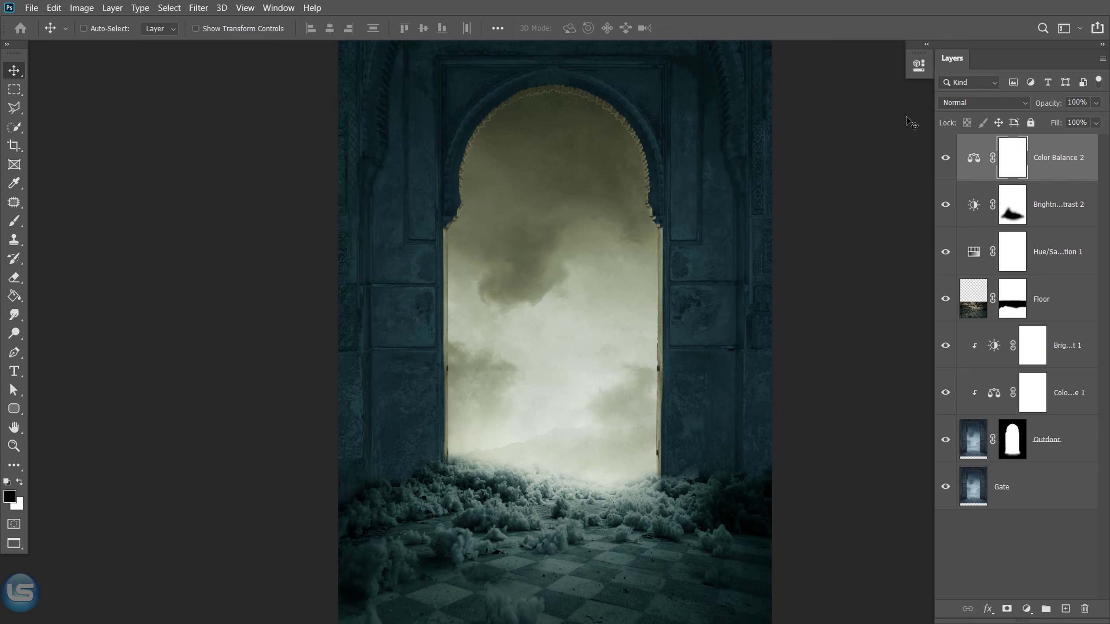
{"action": "key", "text": "ctrl+minus"}
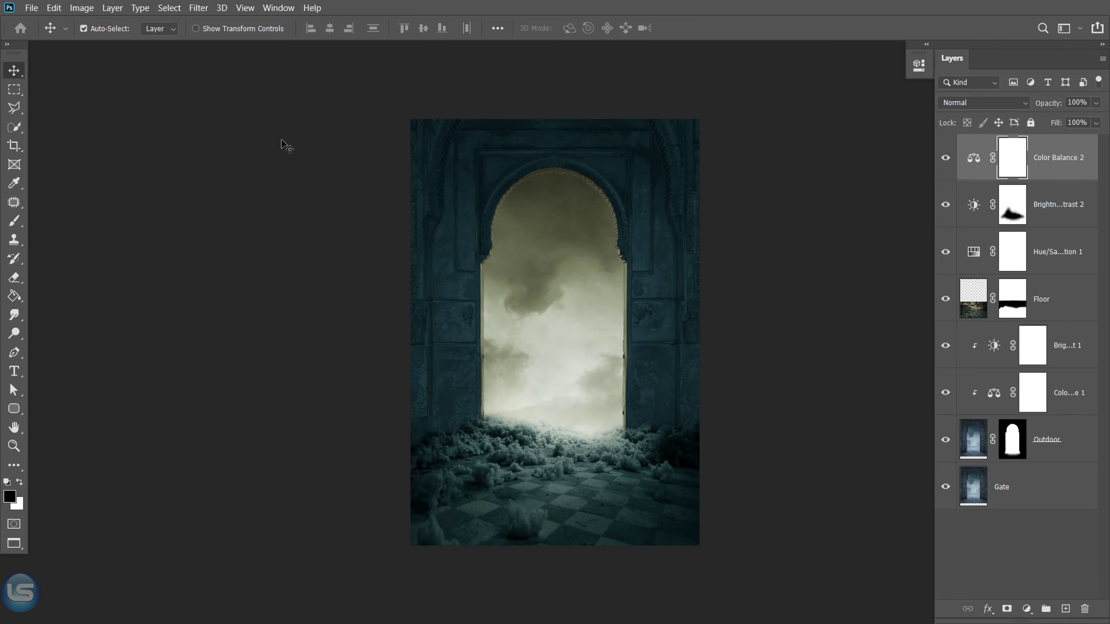
{"action": "key", "text": "ctrl+minus"}
Open Model.jpg and unlock its Background layer.
{"action": "left_click", "coordinate": [31, 8]}
{"action": "left_click", "coordinate": [55, 39]}
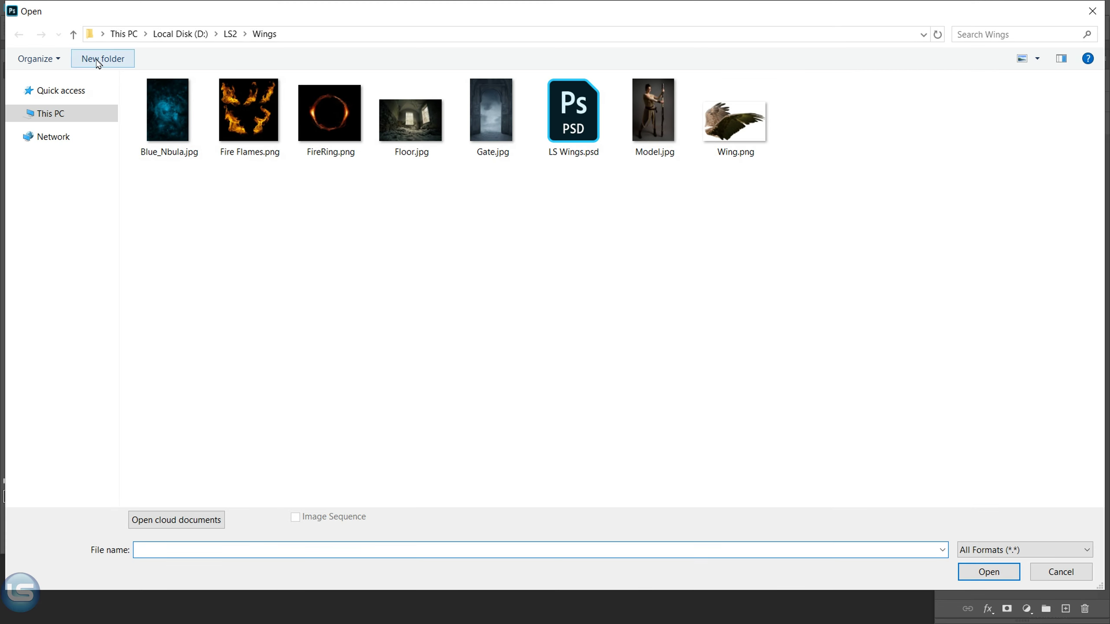
{"action": "double_click", "coordinate": [654, 117]}
{"action": "left_click", "coordinate": [1082, 160]}
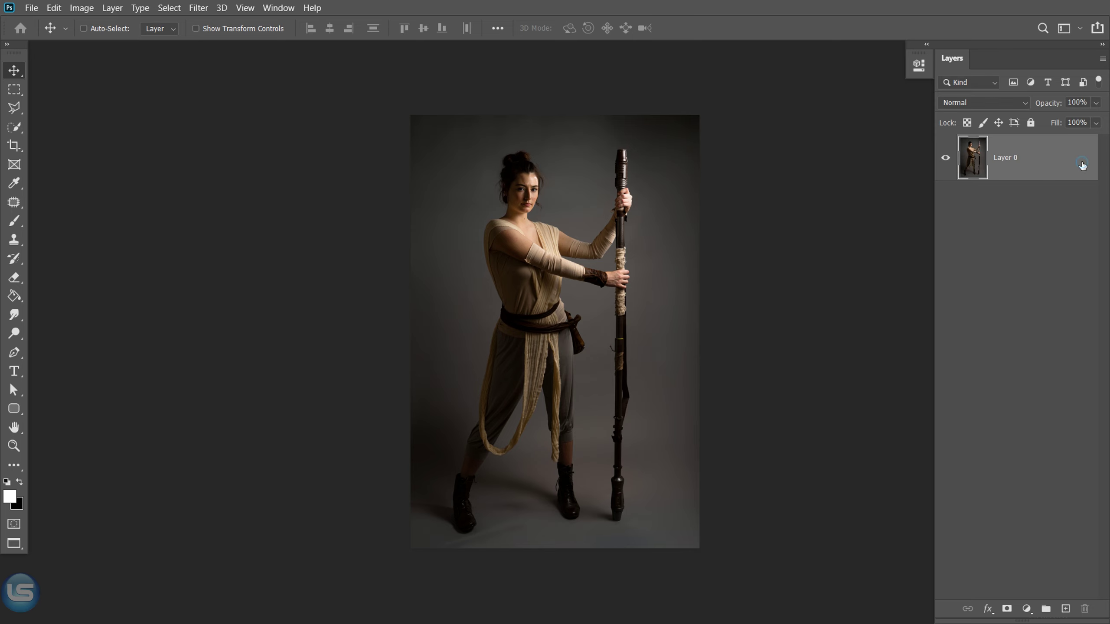
Select the woman and staff with Select Subject and turn the selection into a layer mask.
{"action": "key", "text": "ctrl+plus"}
{"action": "key", "text": "ctrl+plus"}
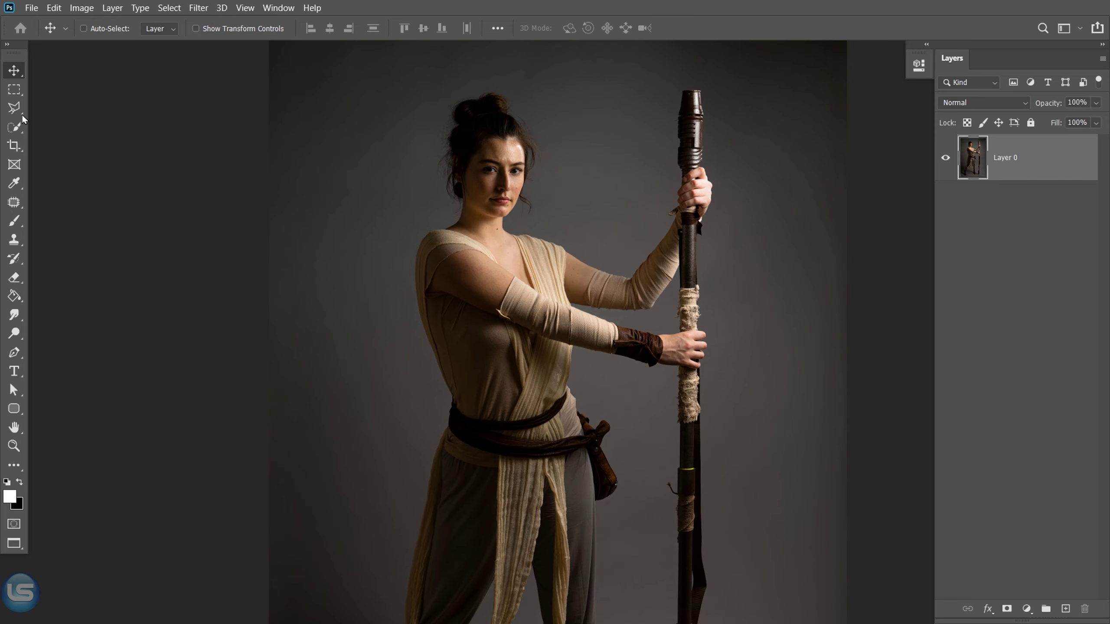
{"action": "left_click", "coordinate": [15, 126]}
{"action": "left_click", "coordinate": [415, 32]}
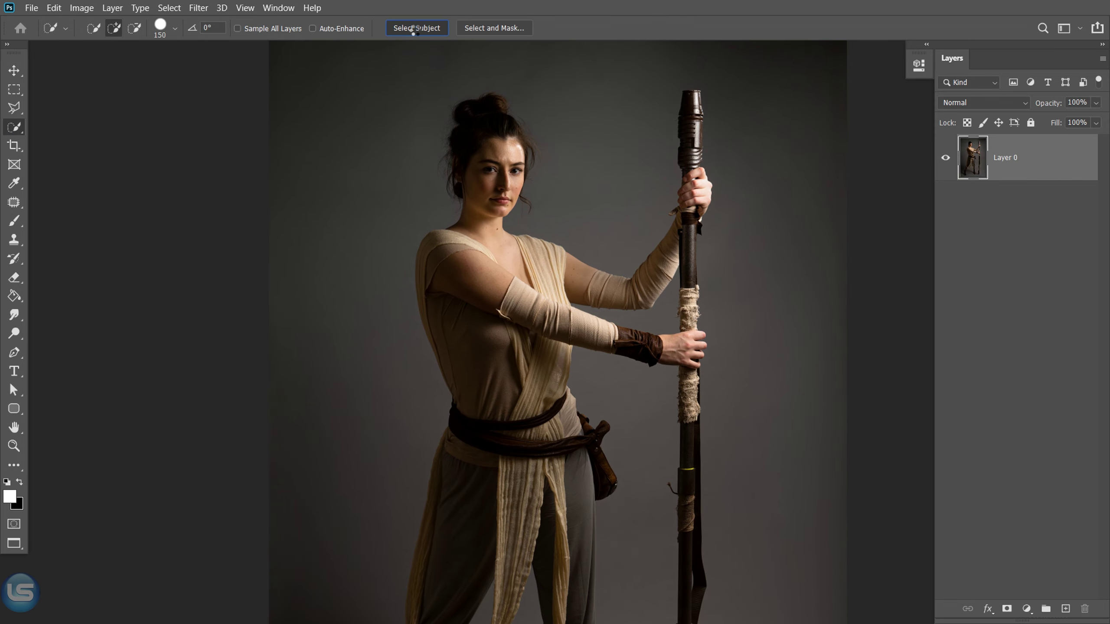
{"action": "scroll", "coordinate": [435, 314], "scroll_direction": "down", "scroll_amount": 5}
{"action": "scroll", "coordinate": [435, 315], "scroll_direction": "up", "scroll_amount": 2}
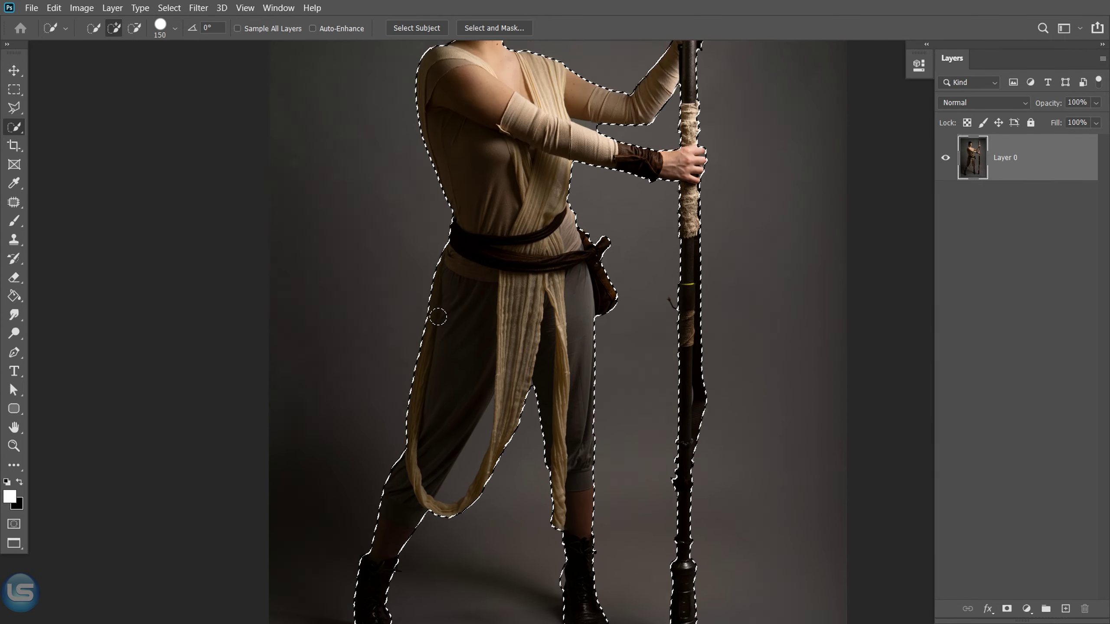
{"action": "scroll", "coordinate": [437, 316], "scroll_direction": "up", "scroll_amount": 3}
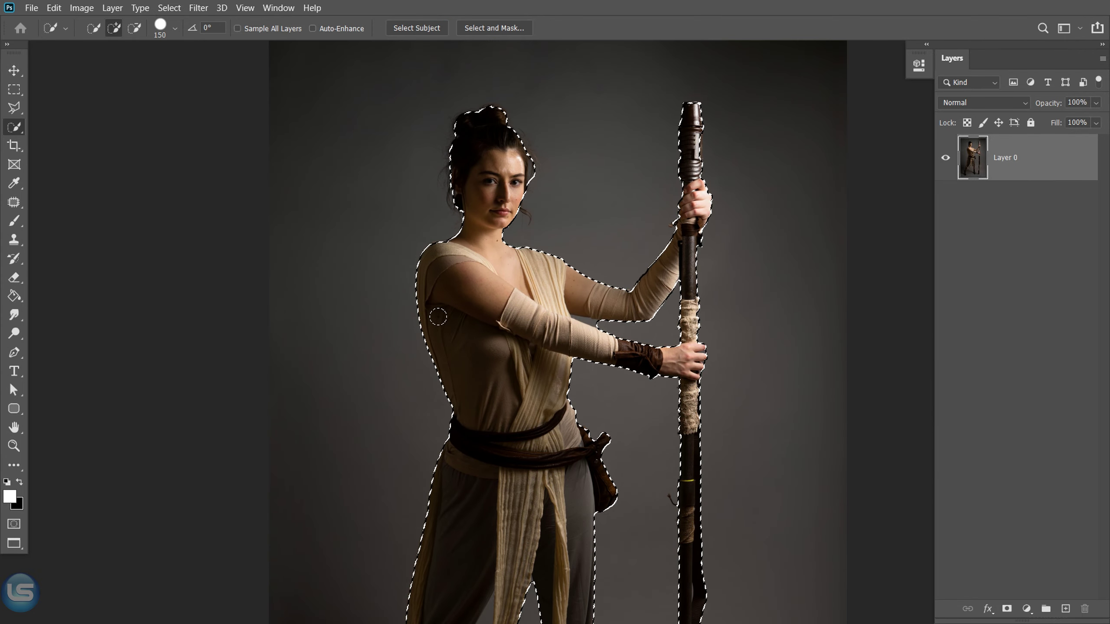
{"action": "left_click", "coordinate": [1007, 609]}
Drag the cut-out woman into the gate composite and scale her to about 50%.
{"action": "key", "text": "v"}
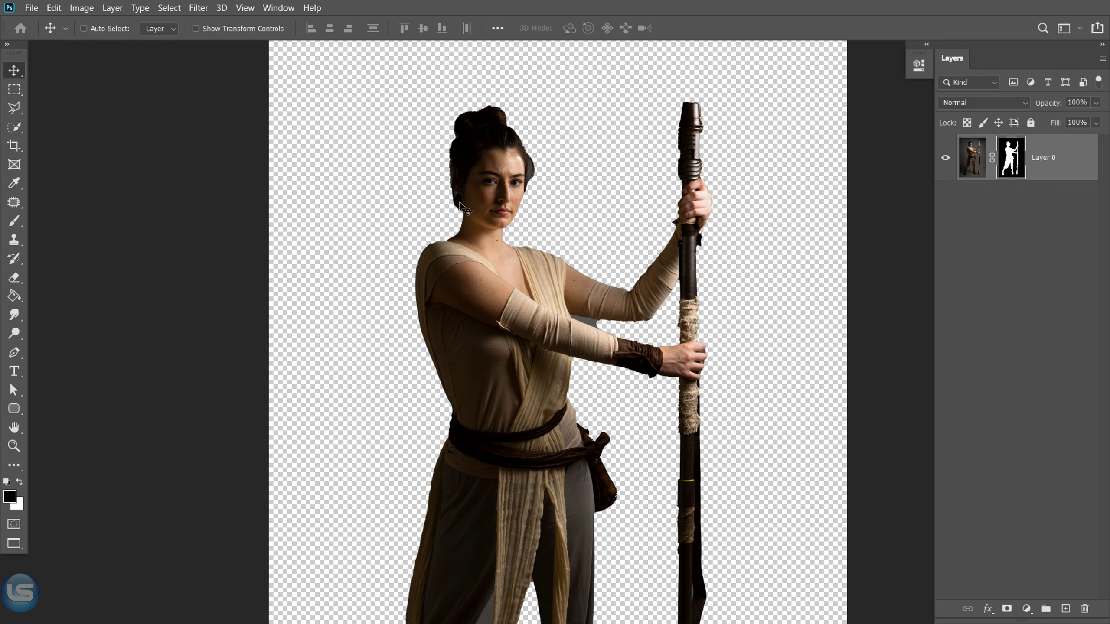
{"action": "key", "text": "ctrl+0"}
{"action": "left_click_drag", "start_coordinate": [522, 307], "coordinate": [229, 311]}
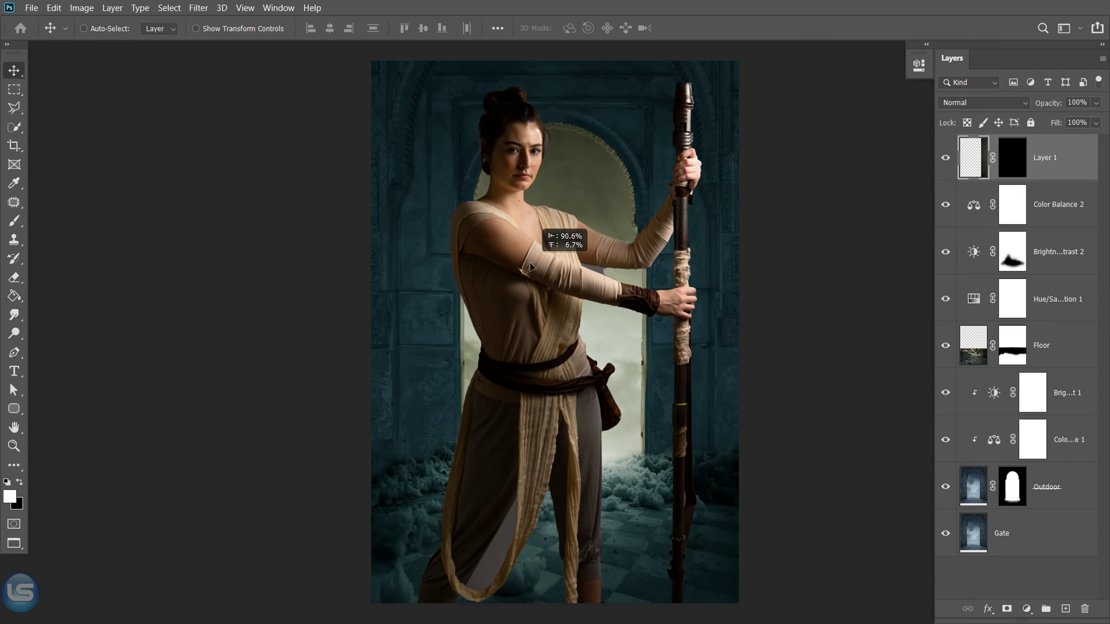
{"action": "key", "text": "ctrl+t"}
{"action": "left_click_drag", "start_coordinate": [711, 149], "coordinate": [619, 279]}
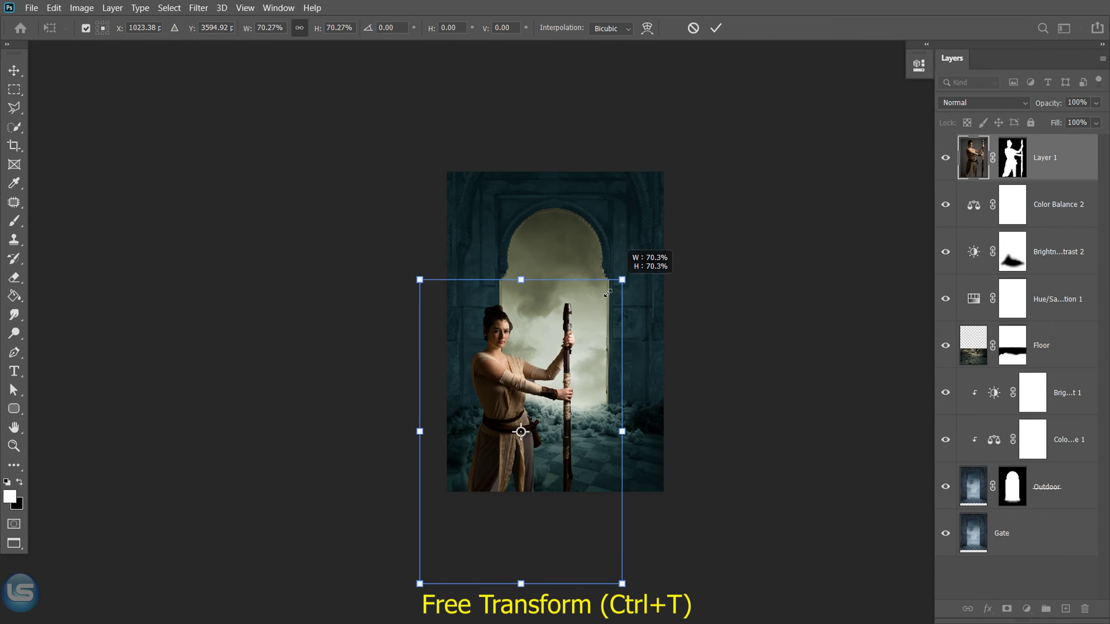
{"action": "left_click_drag", "start_coordinate": [560, 384], "coordinate": [613, 311]}
{"action": "left_click_drag", "start_coordinate": [662, 225], "coordinate": [628, 277]}
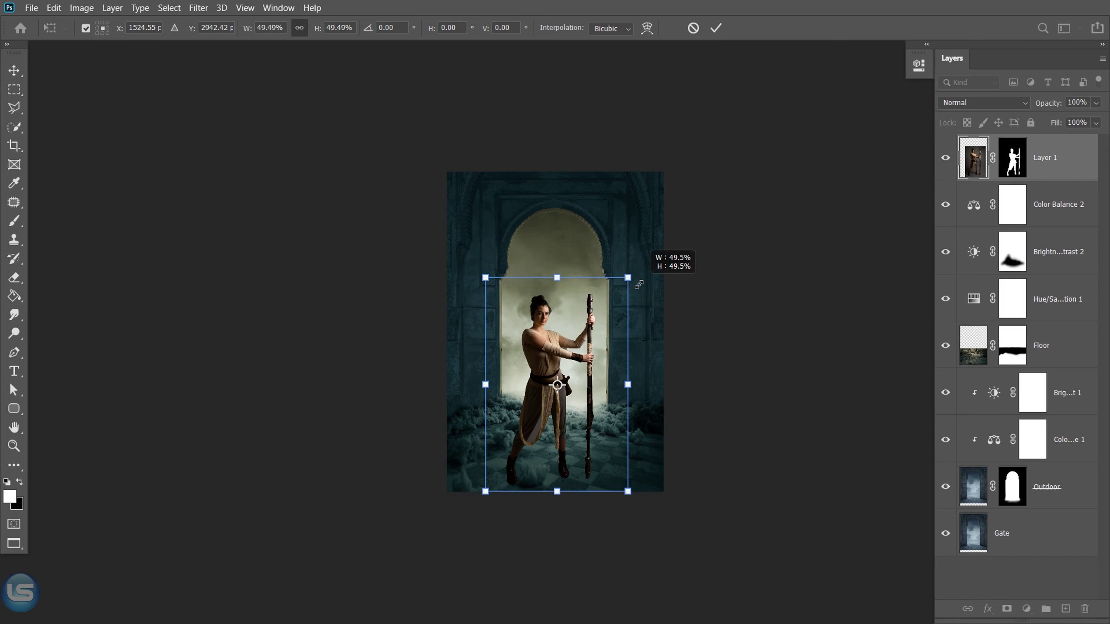
{"action": "left_click_drag", "start_coordinate": [561, 365], "coordinate": [596, 355]}
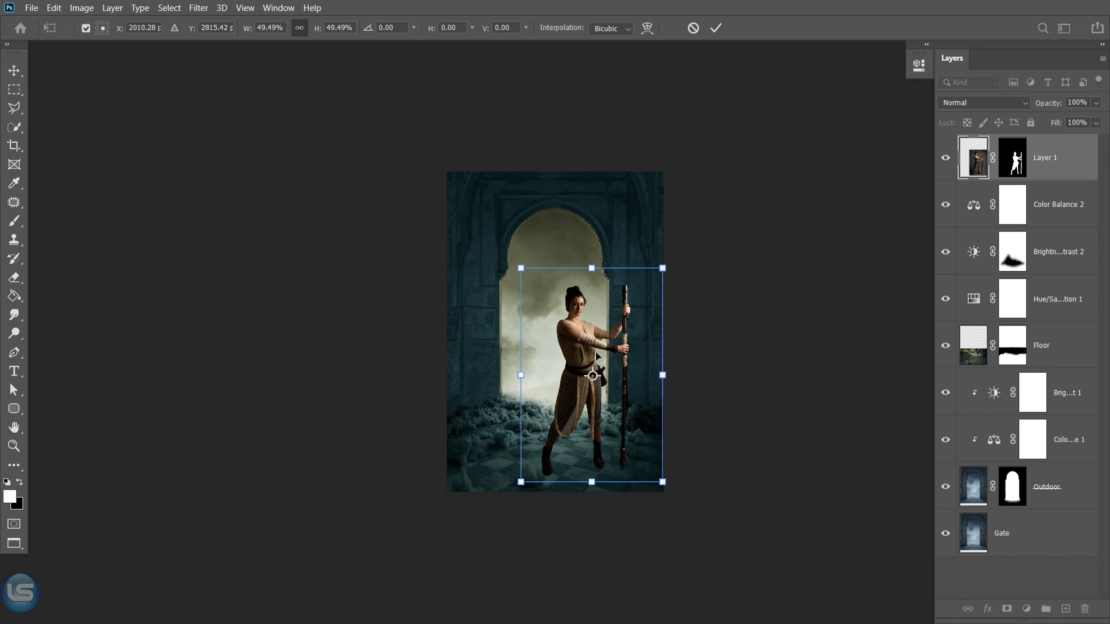
{"action": "left_click_drag", "start_coordinate": [662, 481], "coordinate": [667, 488]}
Nudge the woman into the doorway and commit the transform at about 51%.
{"action": "key", "text": "ctrl+plus"}
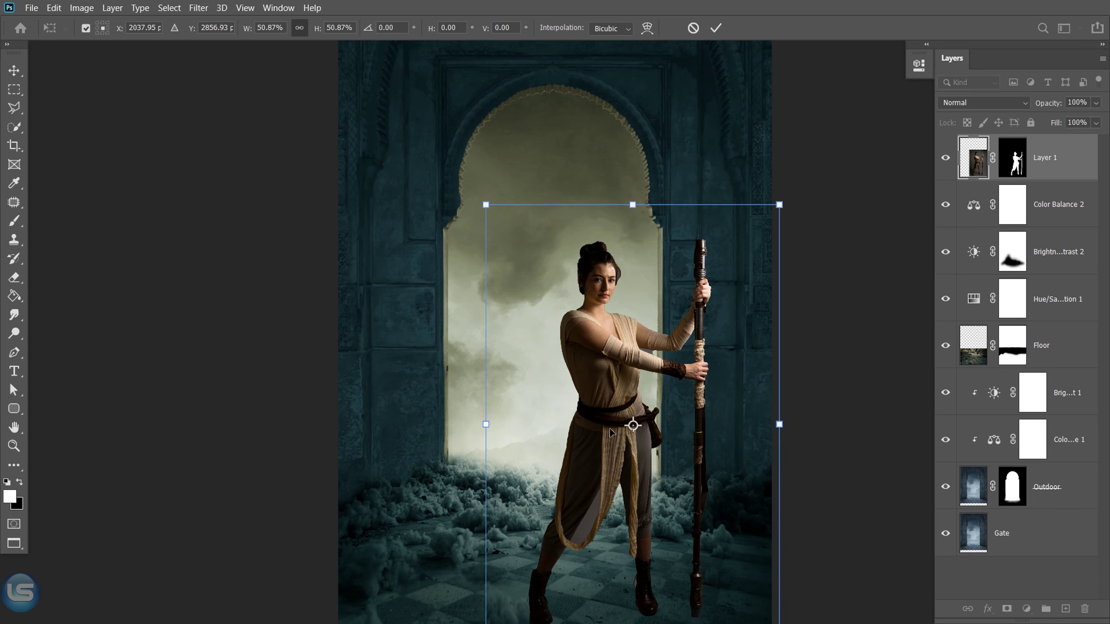
{"action": "left_click_drag", "start_coordinate": [593, 489], "coordinate": [475, 423]}
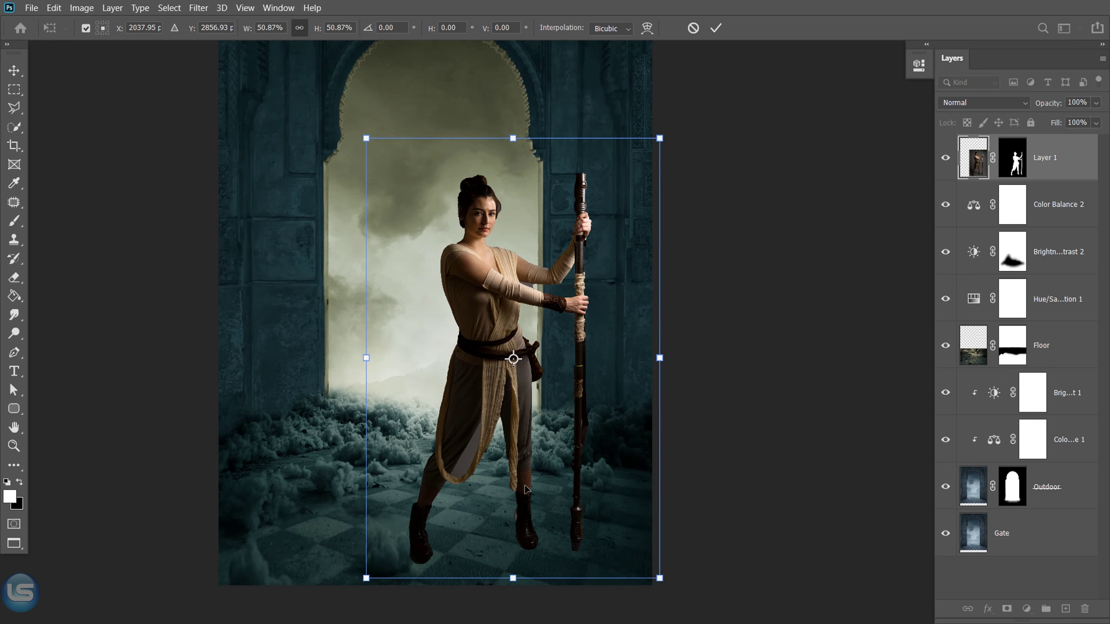
{"action": "left_click_drag", "start_coordinate": [525, 489], "coordinate": [526, 488]}
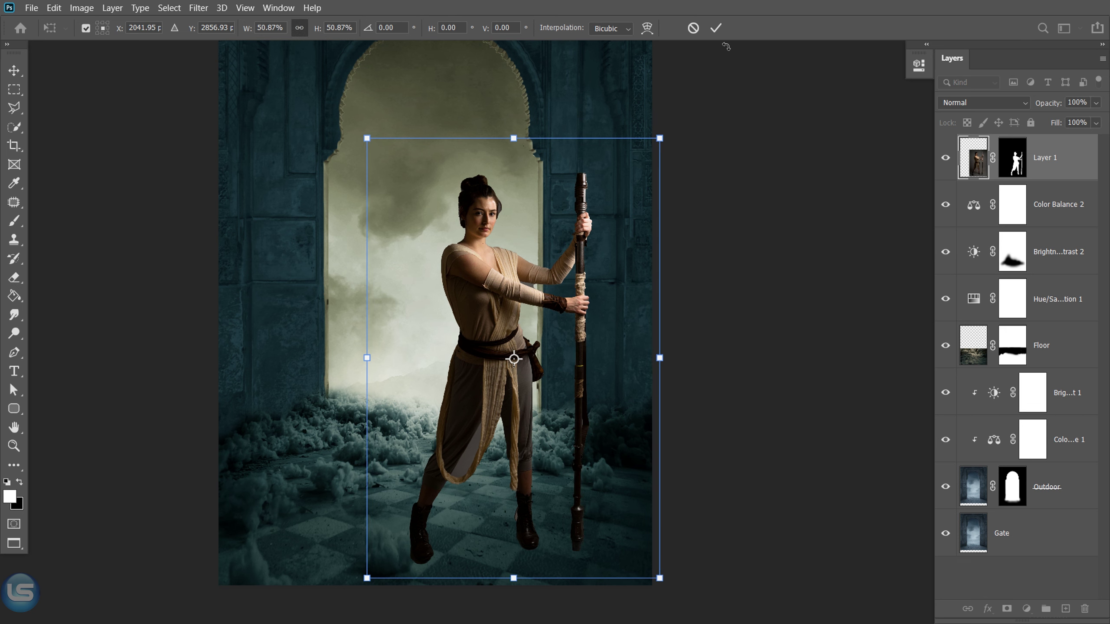
{"action": "left_click", "coordinate": [716, 28]}
{"action": "left_click_drag", "start_coordinate": [440, 249], "coordinate": [477, 306]}
{"action": "left_click", "coordinate": [1010, 172]}
With a black size-8 brush, mask out the grey backdrop between arm and body.
{"action": "key", "text": "x"}
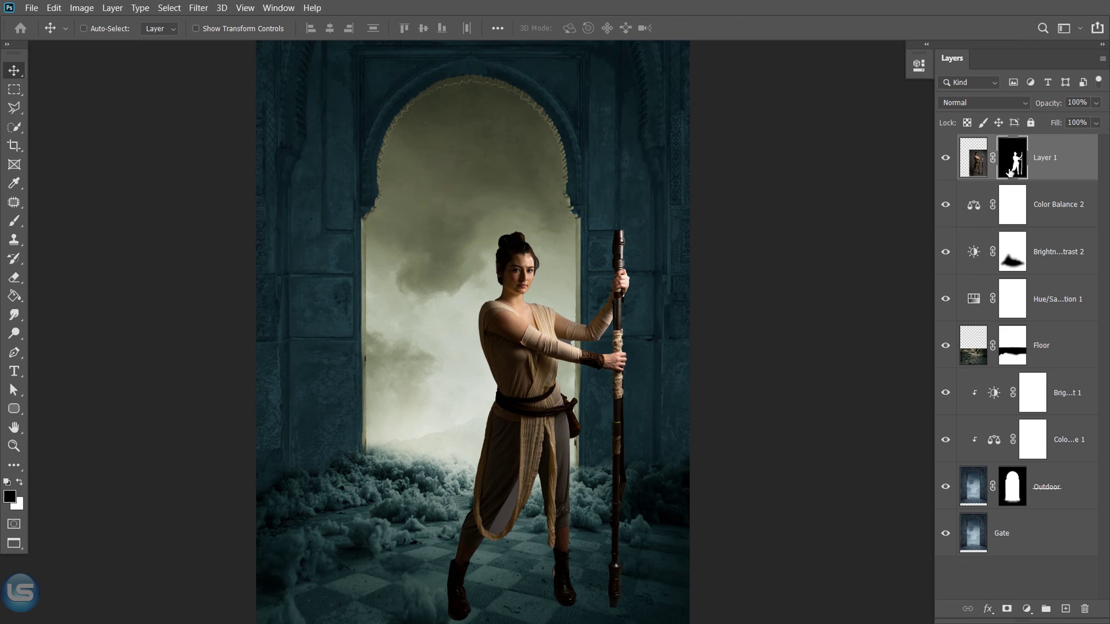
{"action": "key", "text": "b"}
{"action": "scroll", "coordinate": [595, 324], "scroll_direction": "up", "scroll_amount": 3}
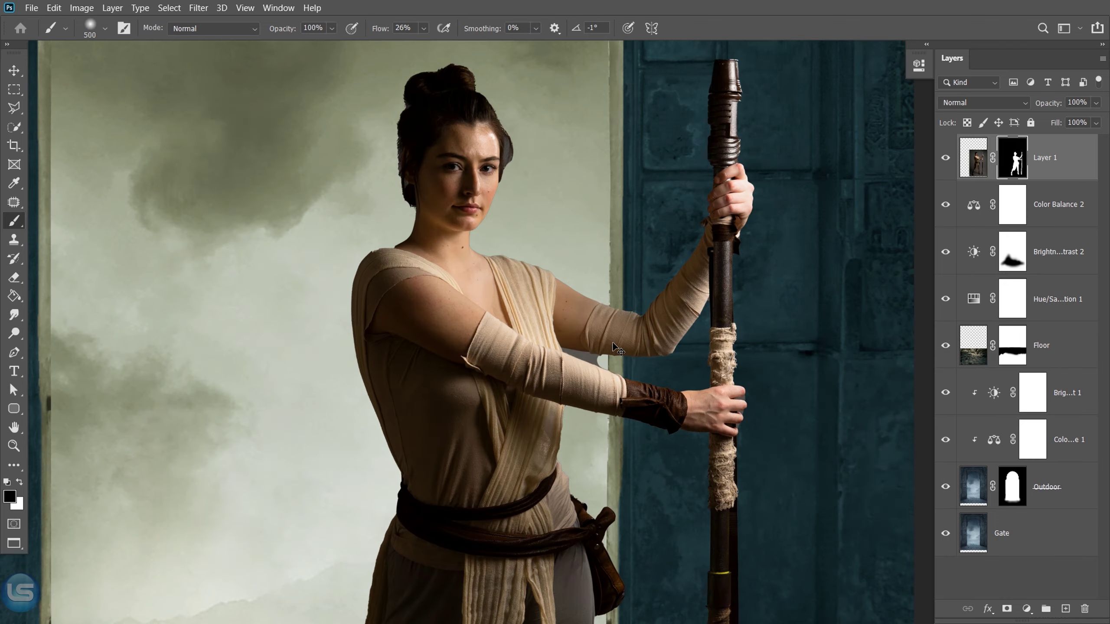
{"action": "scroll", "coordinate": [614, 348], "scroll_direction": "up", "scroll_amount": 3}
{"action": "scroll", "coordinate": [616, 348], "scroll_direction": "up", "scroll_amount": 1}
{"action": "left_click_drag", "start_coordinate": [639, 367], "coordinate": [403, 264]}
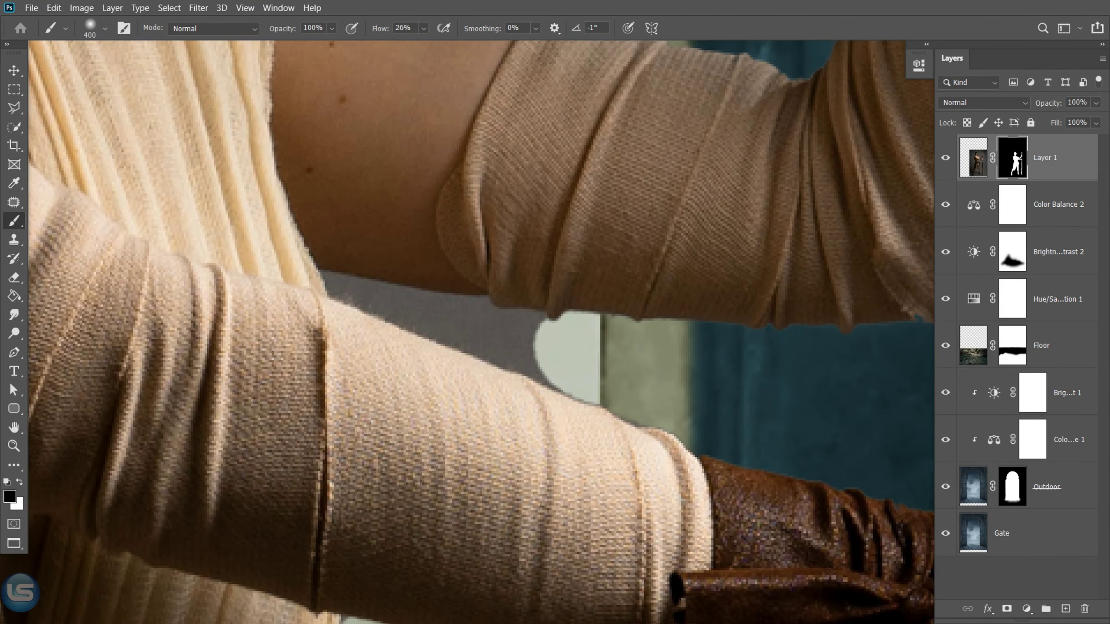
{"action": "right_click", "coordinate": [541, 346]}
{"action": "type", "text": "8"}
{"action": "key", "text": "Return"}
{"action": "mouse_move", "coordinate": [537, 341]}
{"action": "left_mouse_down"}
{"action": "mouse_move", "coordinate": [478, 313]}
{"action": "mouse_move", "coordinate": [537, 312]}
{"action": "mouse_move", "coordinate": [413, 309]}
{"action": "left_mouse_up"}
At full flow, paint out the grey below the arm and along the sleeve edge.
{"action": "key", "text": "shift+0"}
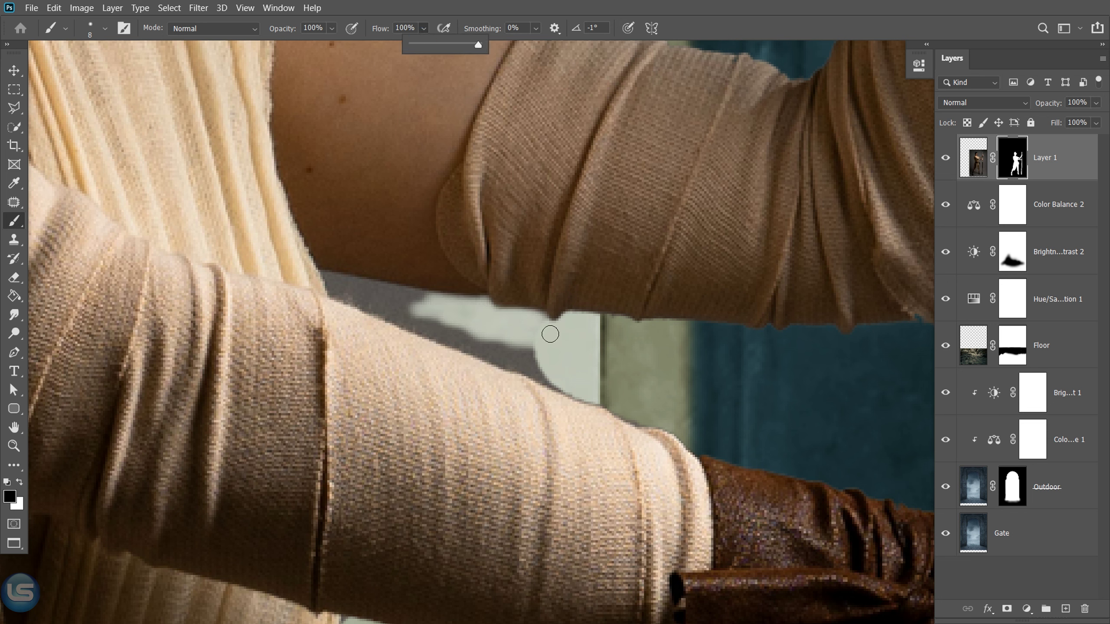
{"action": "left_click_drag", "start_coordinate": [463, 339], "coordinate": [537, 360]}
{"action": "left_click", "coordinate": [384, 312], "text": "shift"}
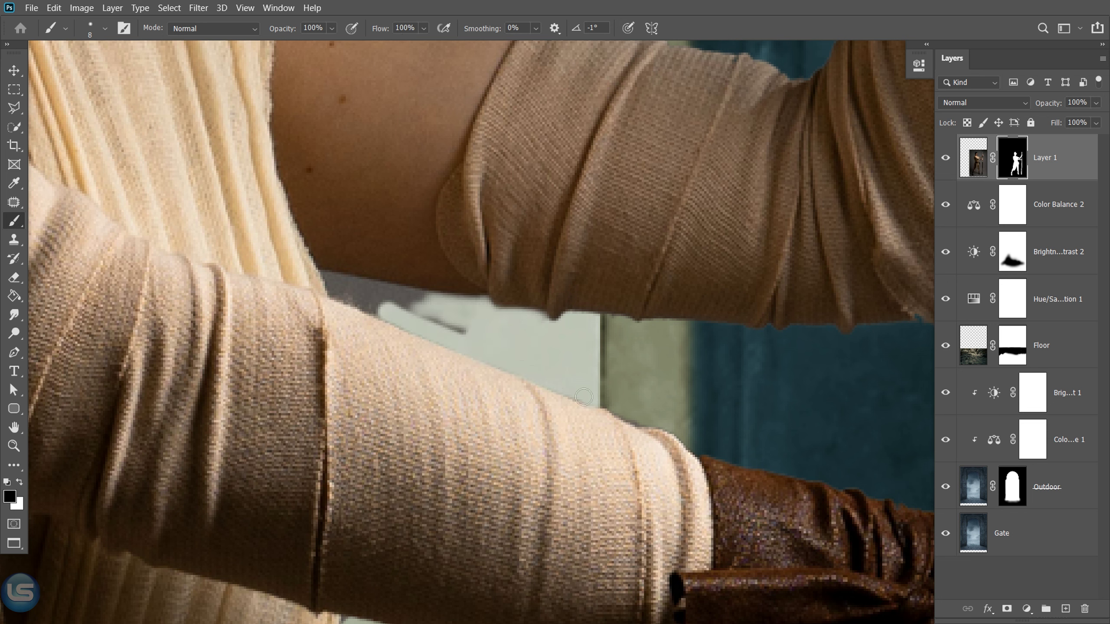
{"action": "mouse_move", "coordinate": [399, 319]}
{"action": "left_mouse_down"}
{"action": "mouse_move", "coordinate": [332, 289]}
{"action": "mouse_move", "coordinate": [460, 312]}
{"action": "mouse_move", "coordinate": [350, 275]}
{"action": "mouse_move", "coordinate": [368, 300]}
{"action": "left_mouse_up"}
{"action": "key", "text": "bracketleft"}
{"action": "key", "text": "bracketleft"}
{"action": "key", "text": "bracketleft"}
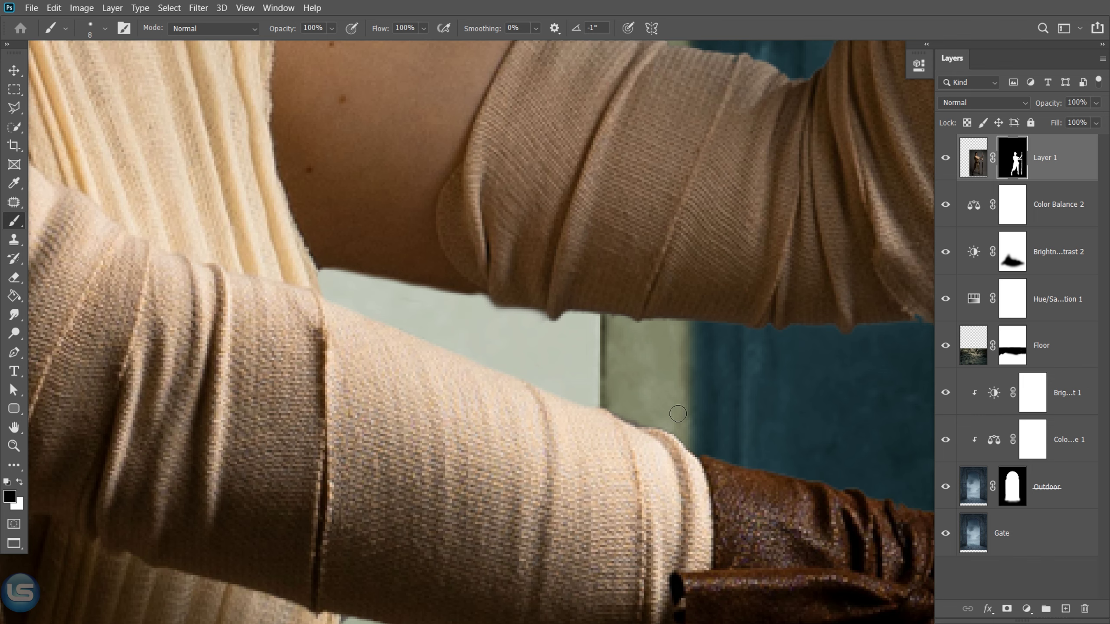
{"action": "mouse_move", "coordinate": [636, 418]}
{"action": "left_mouse_down"}
{"action": "mouse_move", "coordinate": [651, 419]}
{"action": "mouse_move", "coordinate": [523, 390]}
{"action": "mouse_move", "coordinate": [714, 389]}
{"action": "left_mouse_up"}
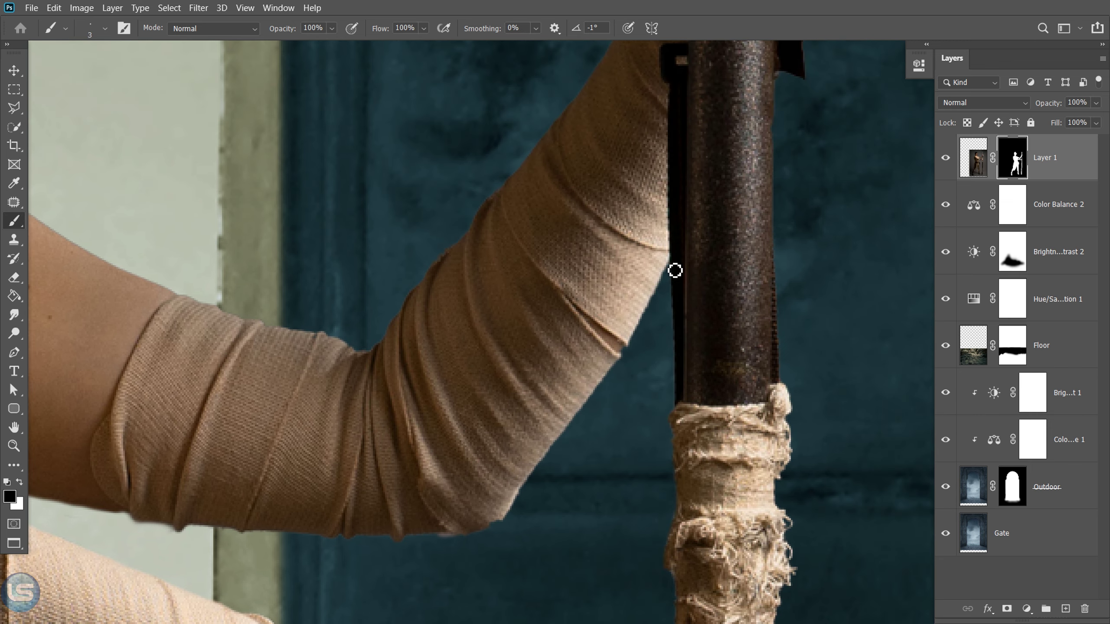
Remove the grey halos between the fingers and around the fingertips with a smaller brush.
{"action": "scroll", "coordinate": [472, 393], "scroll_direction": "down", "scroll_amount": 5}
{"action": "scroll", "coordinate": [545, 247], "scroll_direction": "right", "scroll_amount": 5}
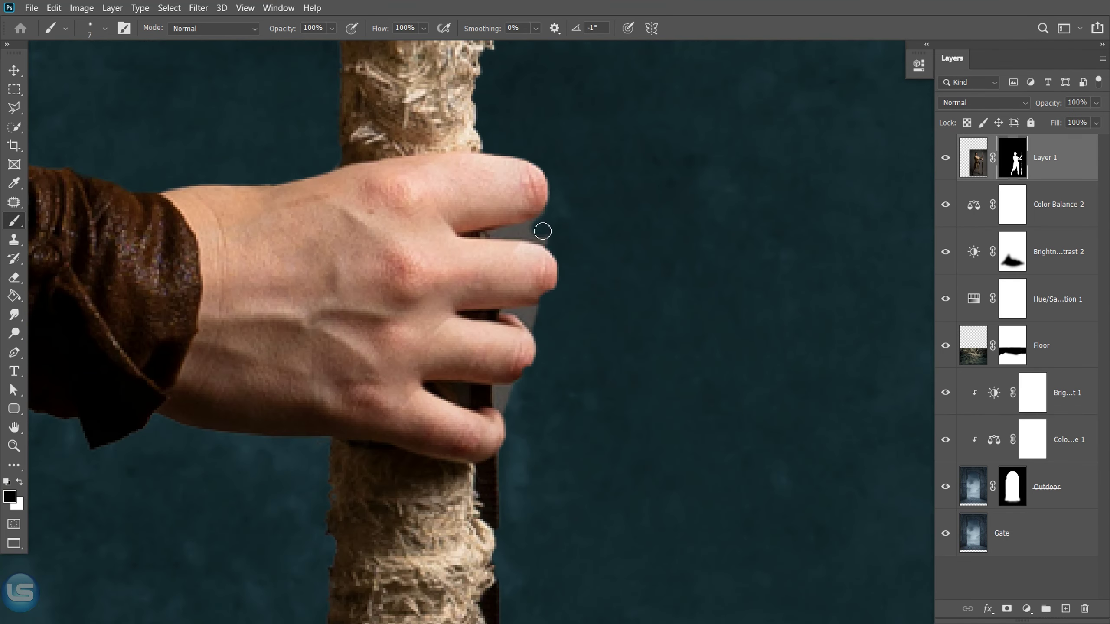
{"action": "key", "text": "bracketleft"}
{"action": "left_click_drag", "start_coordinate": [497, 238], "coordinate": [507, 230]}
{"action": "mouse_move", "coordinate": [500, 308]}
{"action": "left_mouse_down"}
{"action": "mouse_move", "coordinate": [547, 312]}
{"action": "mouse_move", "coordinate": [543, 332]}
{"action": "left_mouse_up"}
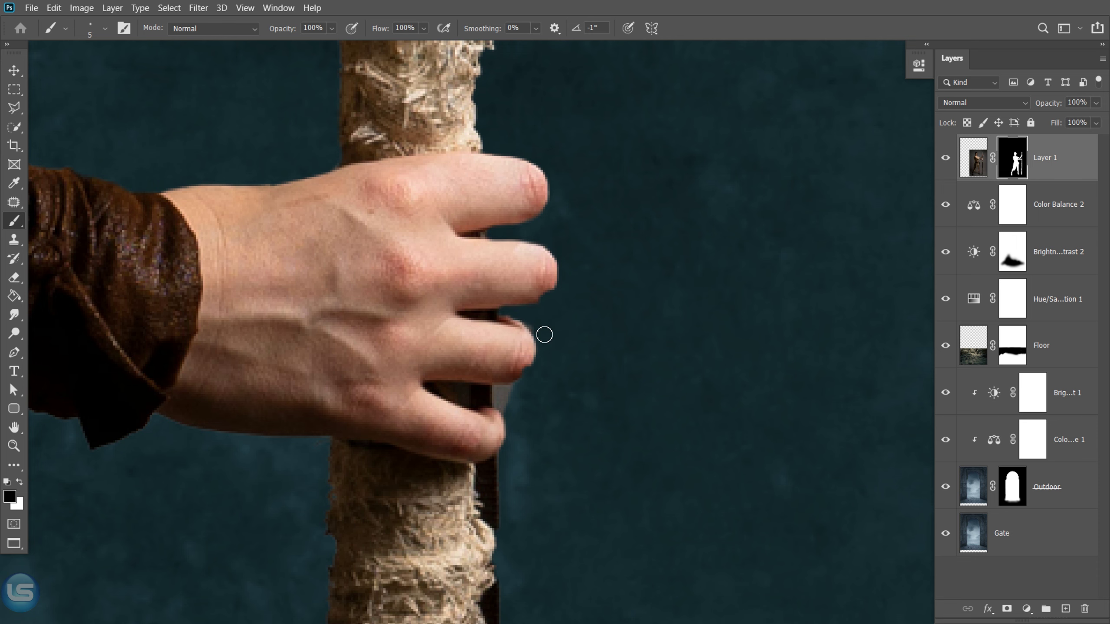
{"action": "left_click_drag", "start_coordinate": [502, 384], "coordinate": [499, 401]}
Restore the rope edge on the staff in white, then mask out the light sliver beside the pole.
{"action": "key", "text": "x"}
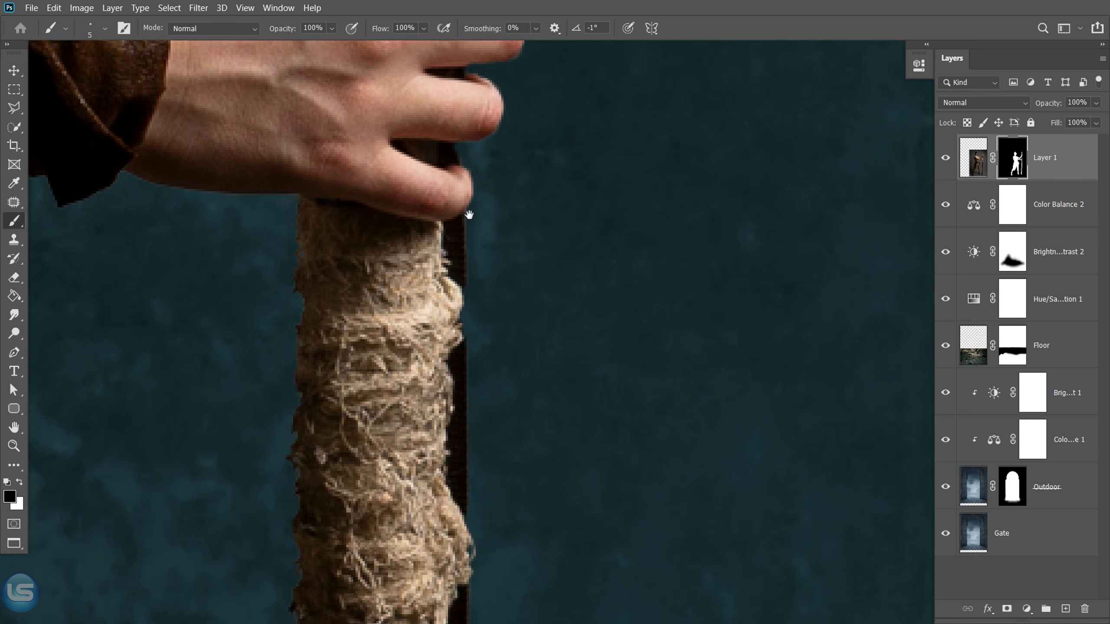
{"action": "scroll", "coordinate": [481, 327], "scroll_direction": "down", "scroll_amount": 5}
{"action": "left_click_drag", "start_coordinate": [454, 286], "coordinate": [460, 315]}
{"action": "key", "text": "x"}
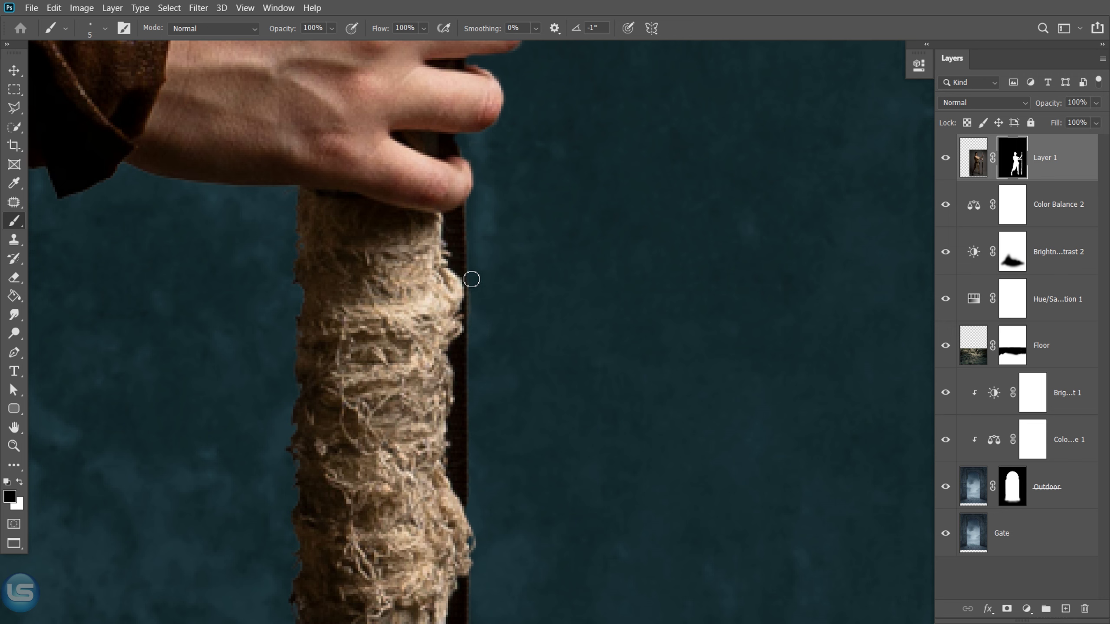
{"action": "scroll", "coordinate": [483, 402], "scroll_direction": "up", "scroll_amount": 5}
{"action": "scroll", "coordinate": [542, 376], "scroll_direction": "up", "scroll_amount": 5}
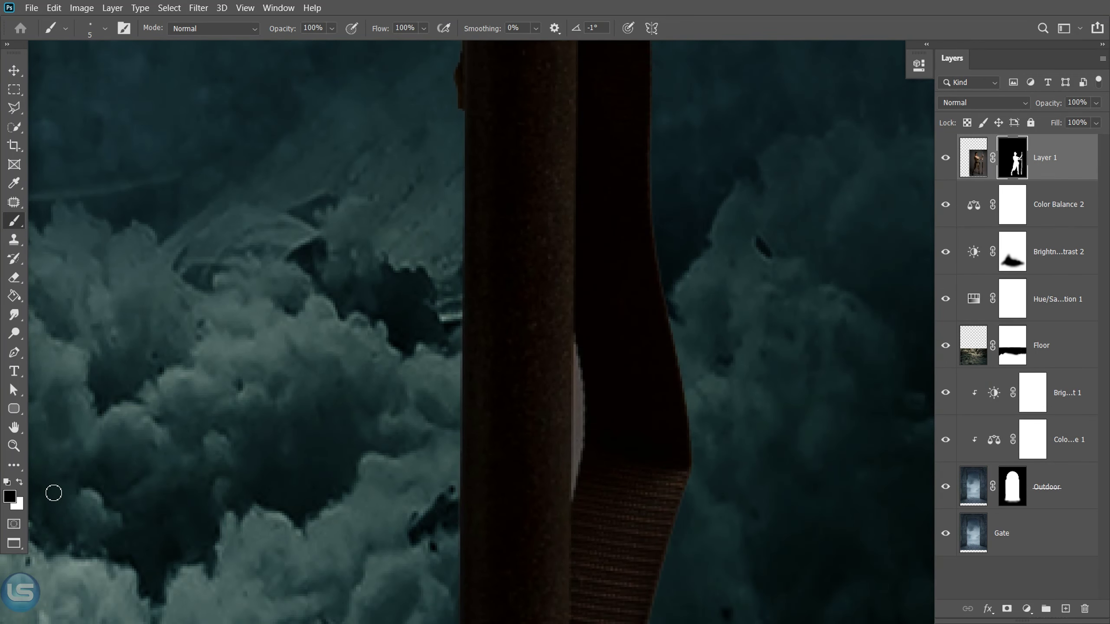
{"action": "key", "text": "bracketleft"}
{"action": "key", "text": "bracketleft"}
{"action": "left_click_drag", "start_coordinate": [577, 379], "coordinate": [582, 445]}
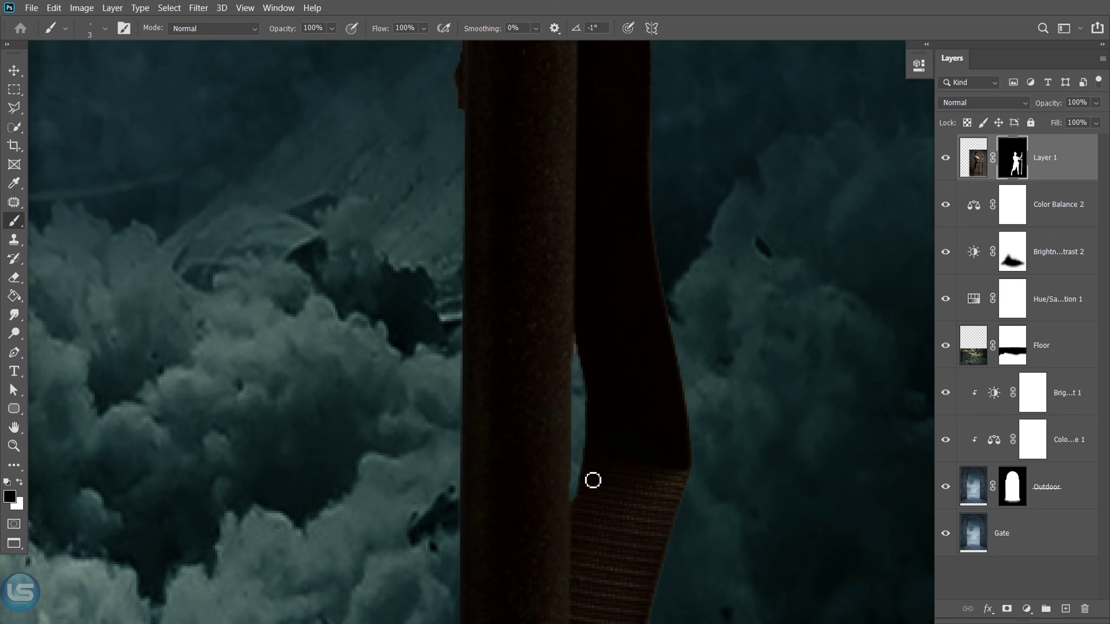
Mask out the light fringe beside the boot and along the boot sole.
{"action": "scroll", "coordinate": [603, 437], "scroll_direction": "down", "scroll_amount": 10}
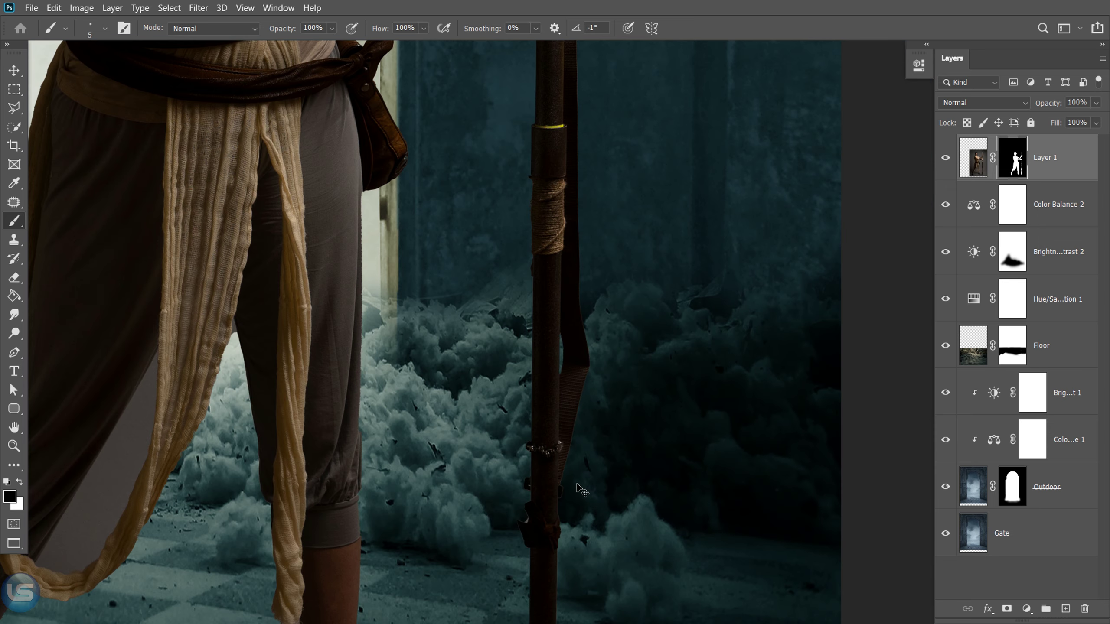
{"action": "scroll", "coordinate": [545, 409], "scroll_direction": "up", "scroll_amount": 8}
{"action": "scroll", "coordinate": [470, 458], "scroll_direction": "down", "scroll_amount": 3}
{"action": "scroll", "coordinate": [459, 431], "scroll_direction": "down", "scroll_amount": 3}
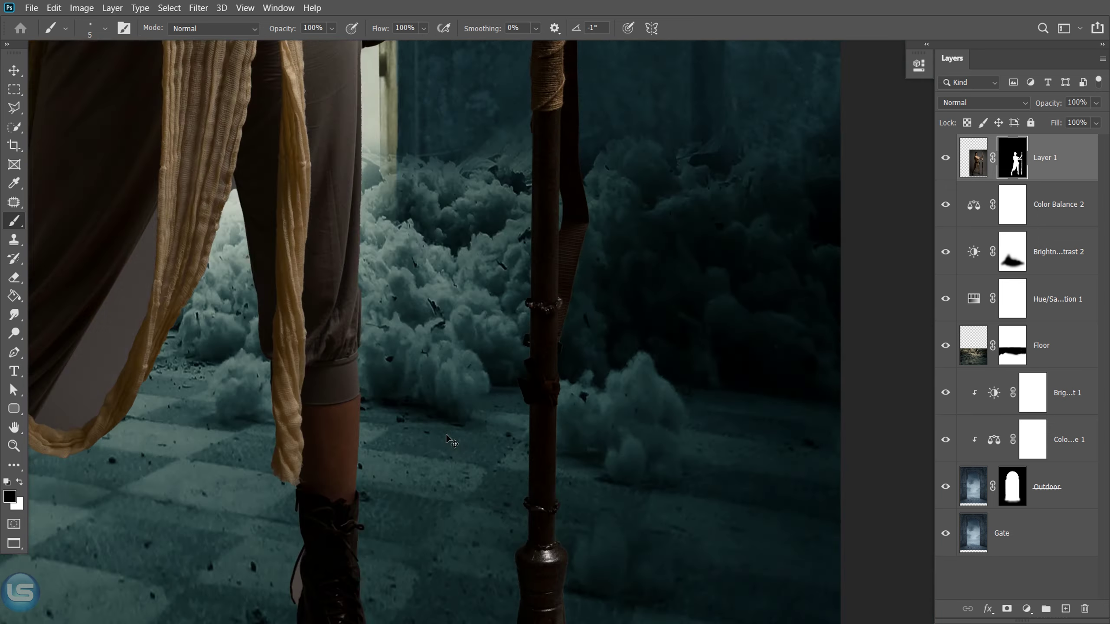
{"action": "scroll", "coordinate": [408, 366], "scroll_direction": "up", "scroll_amount": 2}
{"action": "scroll", "coordinate": [409, 377], "scroll_direction": "up", "scroll_amount": 2}
{"action": "scroll", "coordinate": [408, 367], "scroll_direction": "up", "scroll_amount": 2}
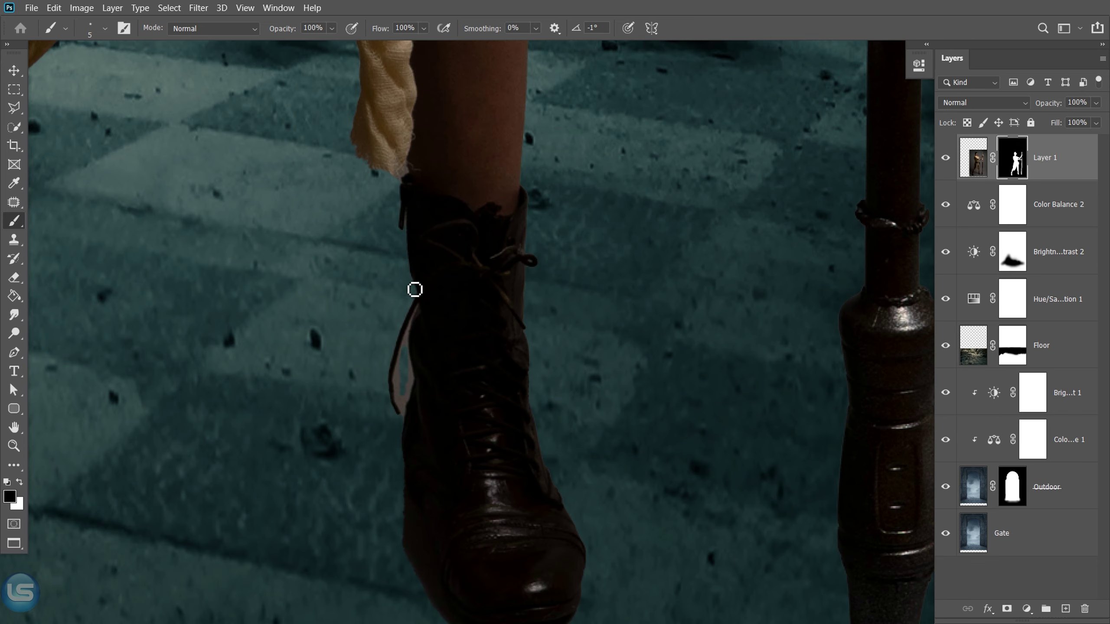
{"action": "mouse_move", "coordinate": [414, 290]}
{"action": "left_mouse_down"}
{"action": "mouse_move", "coordinate": [417, 399]}
{"action": "mouse_move", "coordinate": [400, 407]}
{"action": "left_mouse_up"}
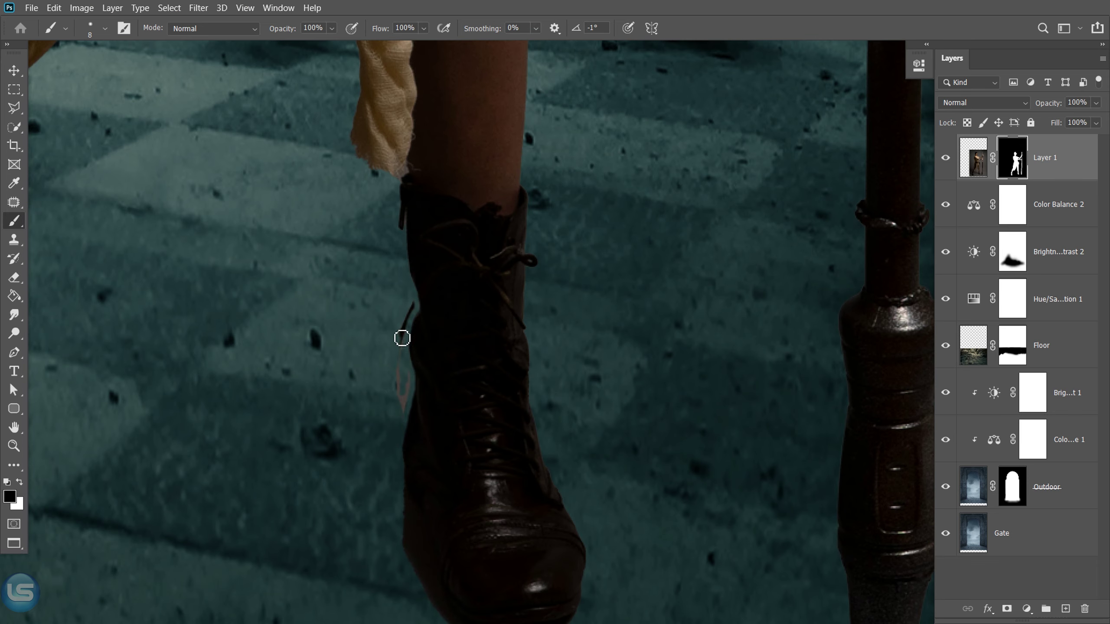
{"action": "key", "text": "bracketright"}
{"action": "left_click_drag", "start_coordinate": [380, 503], "coordinate": [379, 368]}
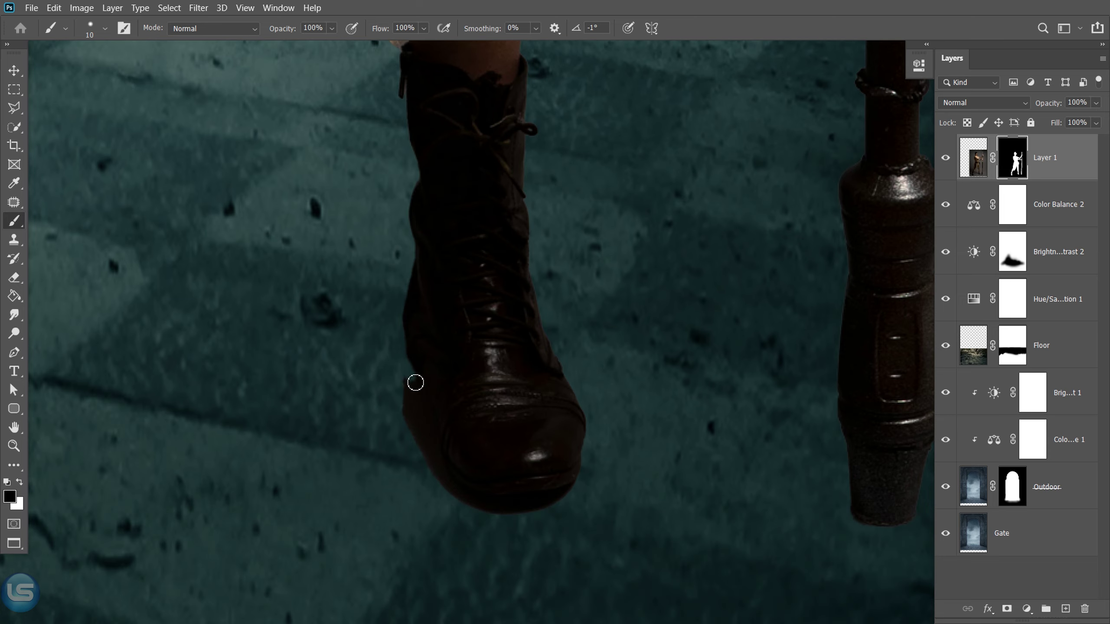
{"action": "mouse_move", "coordinate": [433, 486]}
{"action": "left_mouse_down"}
{"action": "mouse_move", "coordinate": [480, 511]}
{"action": "mouse_move", "coordinate": [585, 491]}
{"action": "mouse_move", "coordinate": [449, 488]}
{"action": "mouse_move", "coordinate": [559, 499]}
{"action": "left_mouse_up"}
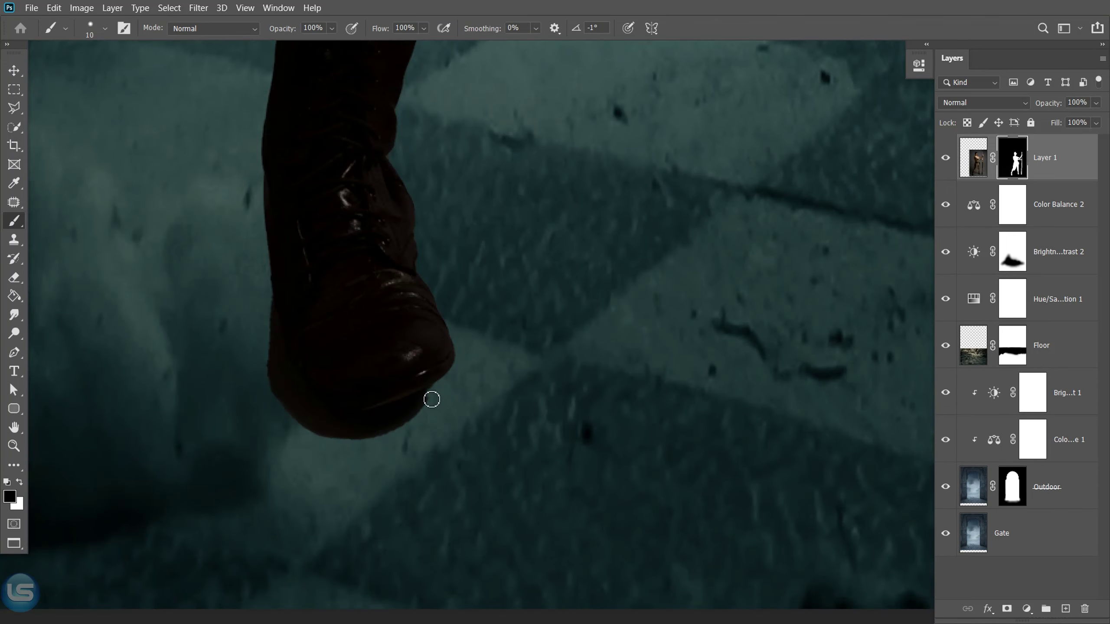
{"action": "mouse_move", "coordinate": [431, 397]}
{"action": "left_mouse_down"}
{"action": "mouse_move", "coordinate": [369, 436]}
{"action": "mouse_move", "coordinate": [267, 297]}
{"action": "mouse_move", "coordinate": [302, 388]}
{"action": "mouse_move", "coordinate": [267, 347]}
{"action": "mouse_move", "coordinate": [335, 435]}
{"action": "left_mouse_up"}
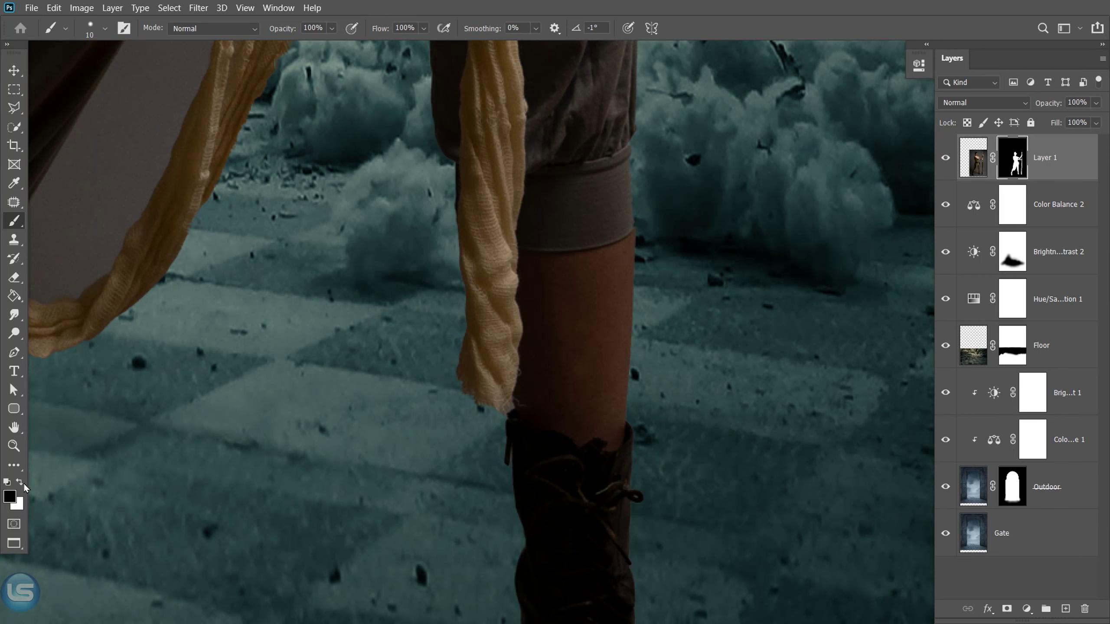
Undo the stray stroke by the scarf end and quick-select the grey gap inside the scarf loop.
{"action": "left_click", "coordinate": [24, 484]}
{"action": "key", "text": "x"}
{"action": "key", "text": "ctrl+z"}
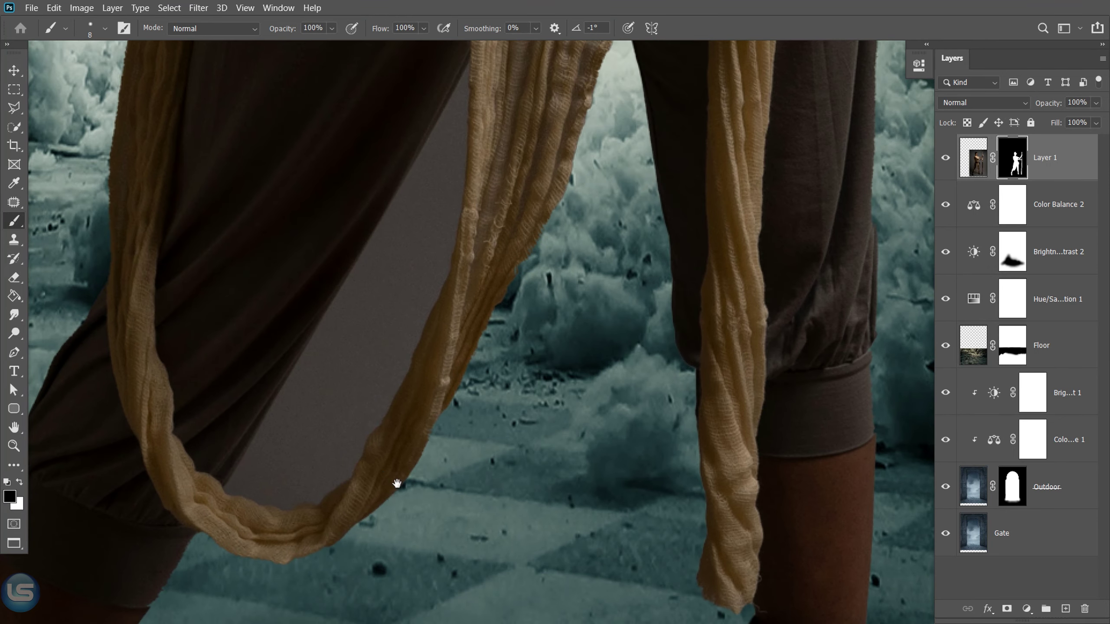
{"action": "key", "text": "w"}
{"action": "mouse_move", "coordinate": [319, 393]}
{"action": "left_mouse_down"}
{"action": "mouse_move", "coordinate": [421, 193]}
{"action": "mouse_move", "coordinate": [315, 460]}
{"action": "left_mouse_up"}
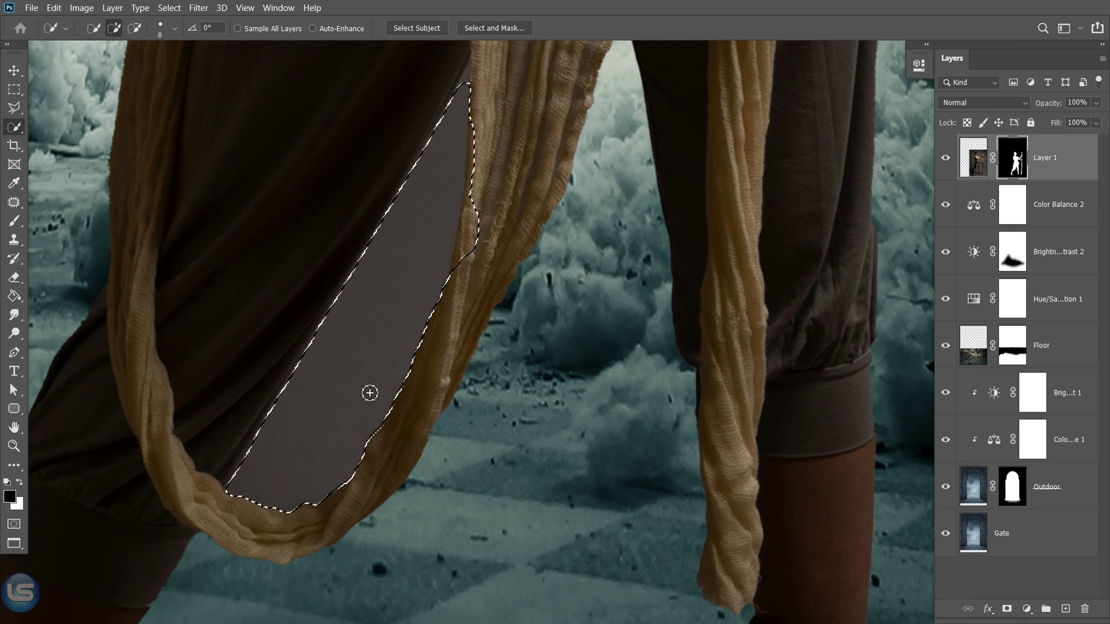
Trim the scarf-gap selection with the Polygonal Lasso, fill it black on the mask, and deselect.
{"action": "key", "text": "l"}
{"action": "left_click", "coordinate": [450, 301]}
{"action": "left_click", "coordinate": [471, 94]}
{"action": "left_click", "coordinate": [528, 118]}
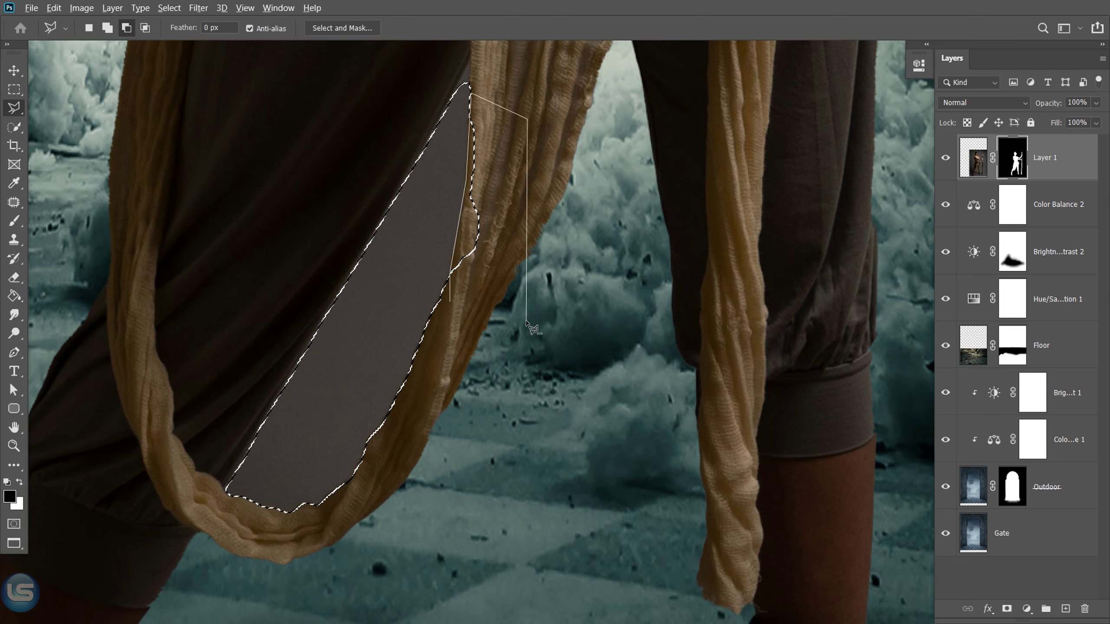
{"action": "double_click", "coordinate": [528, 323]}
{"action": "key", "text": "b"}
{"action": "right_click", "coordinate": [327, 291]}
{"action": "key", "text": "Escape"}
{"action": "key", "text": "alt+BackSpace"}
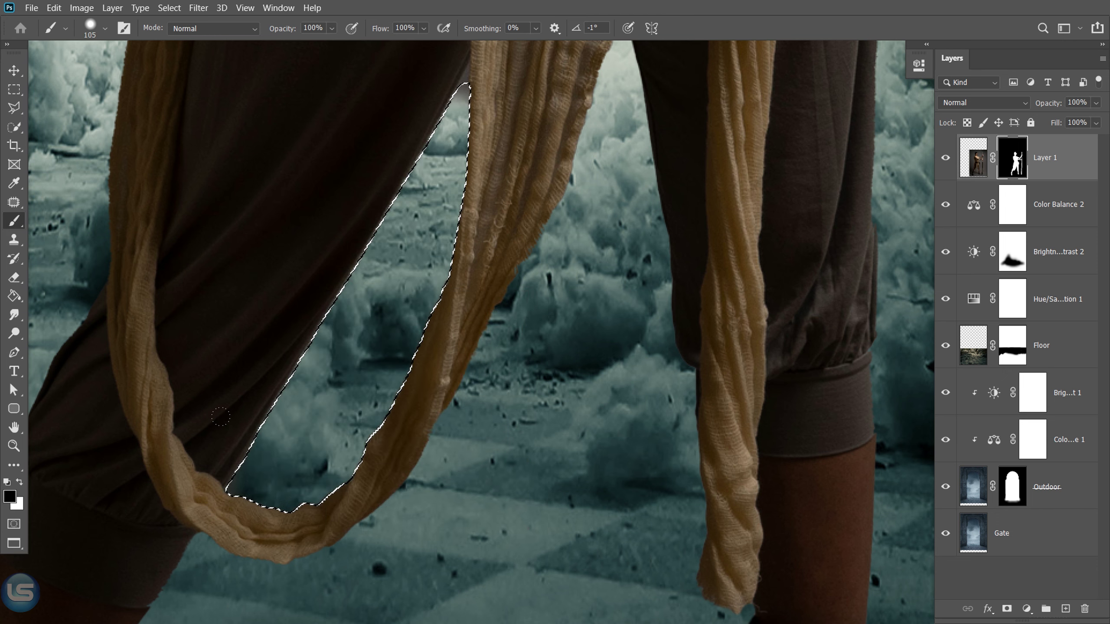
{"action": "key", "text": "ctrl+d"}
Brush away the leftover grey strip along the scarf edge at size 4.
{"action": "scroll", "coordinate": [439, 258], "scroll_direction": "up", "scroll_amount": 5}
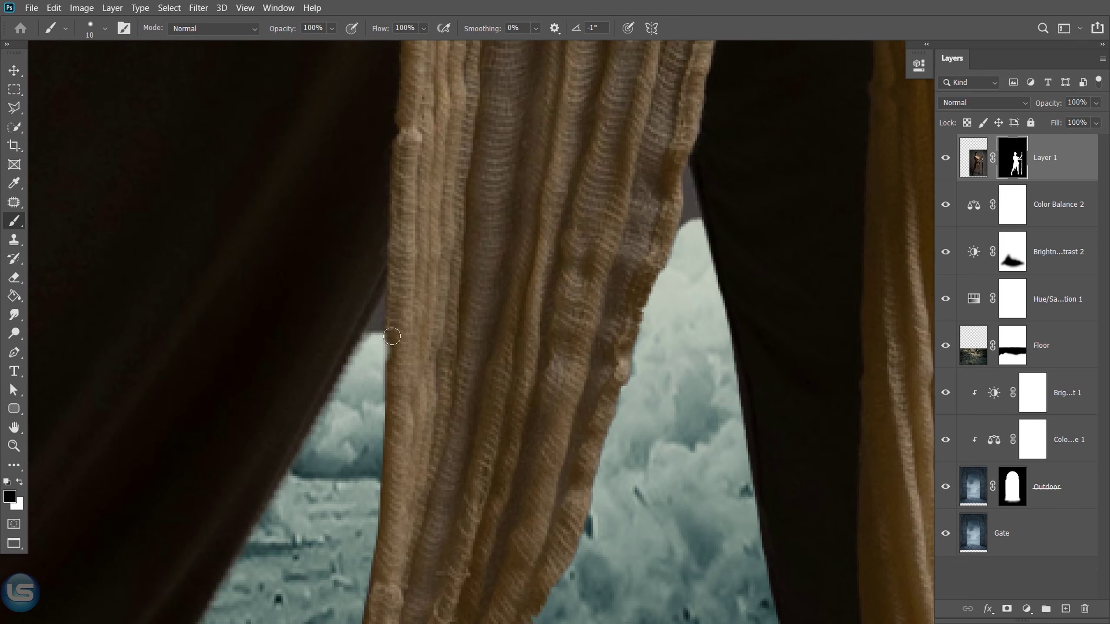
{"action": "key", "text": "bracketleft"}
{"action": "key", "text": "bracketleft"}
{"action": "key", "text": "bracketleft"}
{"action": "mouse_move", "coordinate": [392, 336]}
{"action": "left_mouse_down"}
{"action": "mouse_move", "coordinate": [384, 315]}
{"action": "mouse_move", "coordinate": [383, 372]}
{"action": "left_mouse_up"}
{"action": "key", "text": "bracketright"}
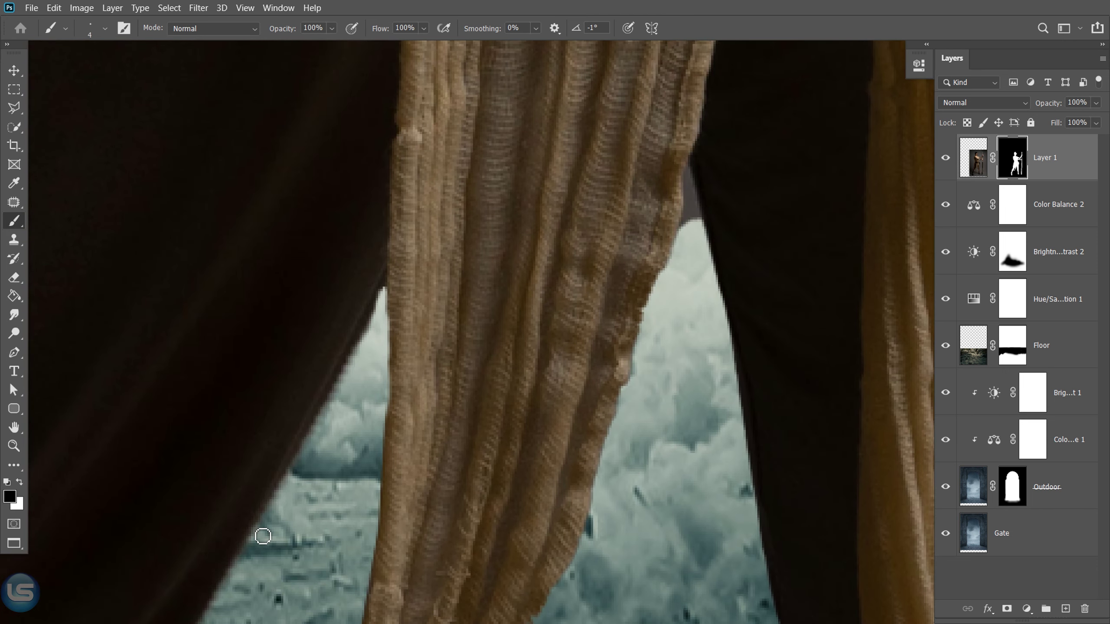
{"action": "scroll", "coordinate": [272, 528], "scroll_direction": "down", "scroll_amount": 3}
{"action": "scroll", "coordinate": [429, 314], "scroll_direction": "up", "scroll_amount": 3}
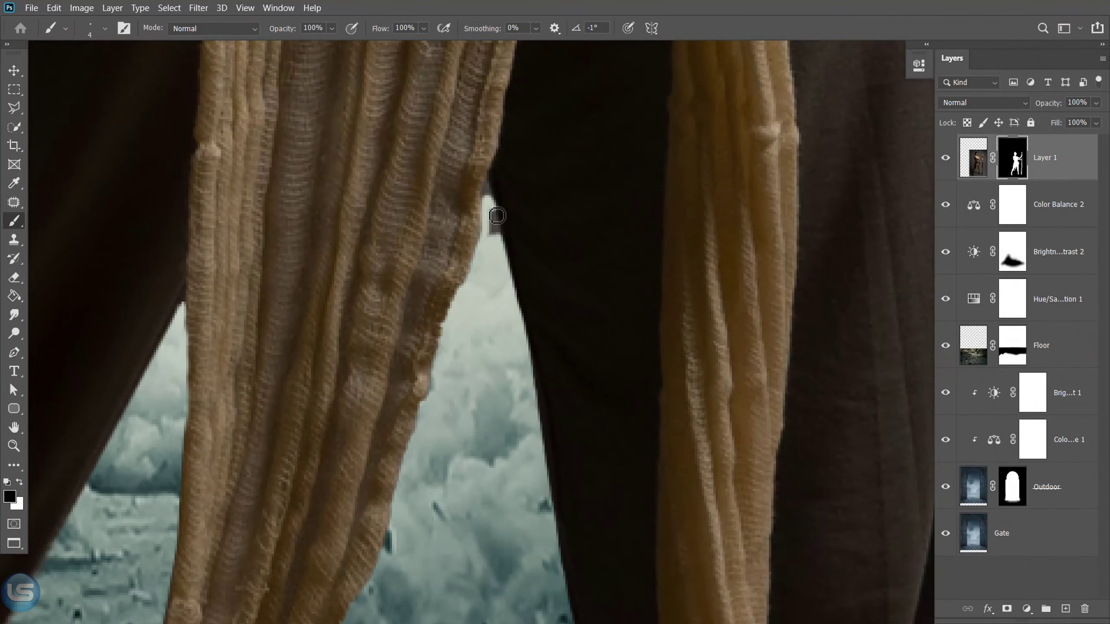
{"action": "scroll", "coordinate": [494, 225], "scroll_direction": "down", "scroll_amount": 2}
{"action": "scroll", "coordinate": [494, 225], "scroll_direction": "down", "scroll_amount": 2}
Smooth the jagged shoulder-scarf edge on the mask with a white brush.
{"action": "scroll", "coordinate": [494, 225], "scroll_direction": "down", "scroll_amount": 2}
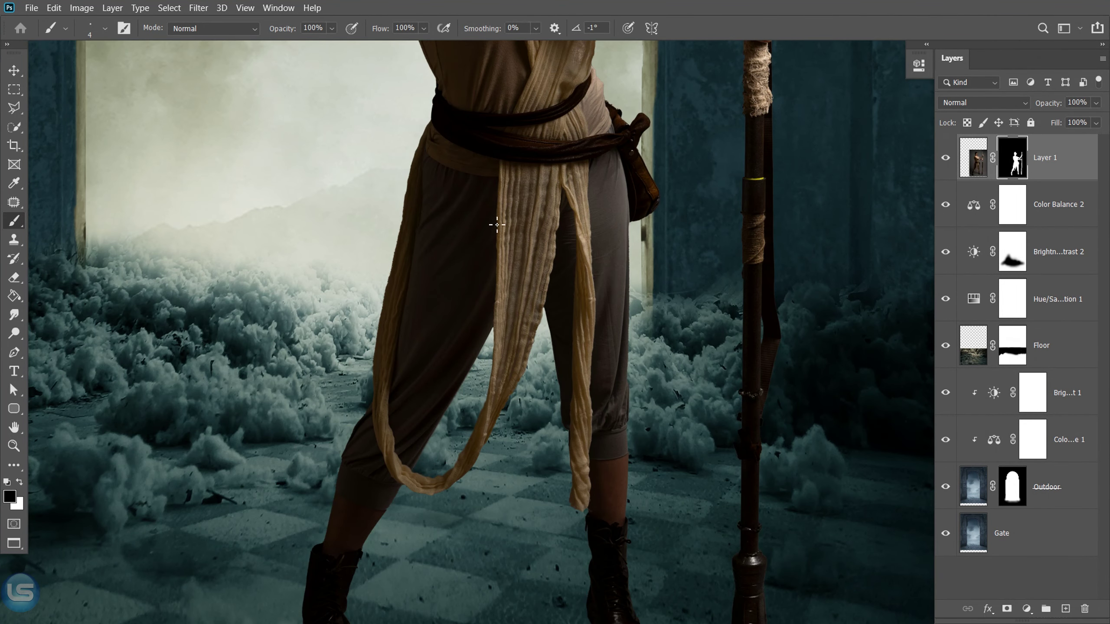
{"action": "scroll", "coordinate": [334, 285], "scroll_direction": "up", "scroll_amount": 5}
{"action": "scroll", "coordinate": [379, 322], "scroll_direction": "up", "scroll_amount": 3}
{"action": "scroll", "coordinate": [398, 229], "scroll_direction": "up", "scroll_amount": 2}
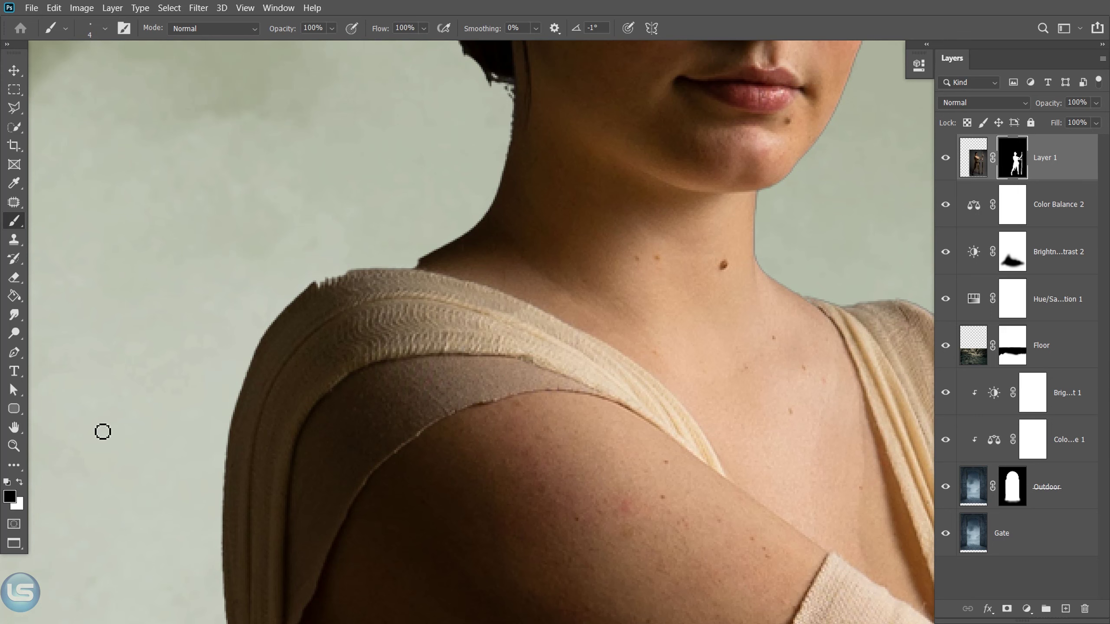
{"action": "key", "text": "x"}
{"action": "left_click_drag", "start_coordinate": [322, 288], "coordinate": [367, 271]}
Clean the mask edge along the jaw and neck with a size 10 brush.
{"action": "scroll", "coordinate": [425, 266], "scroll_direction": "up", "scroll_amount": 3}
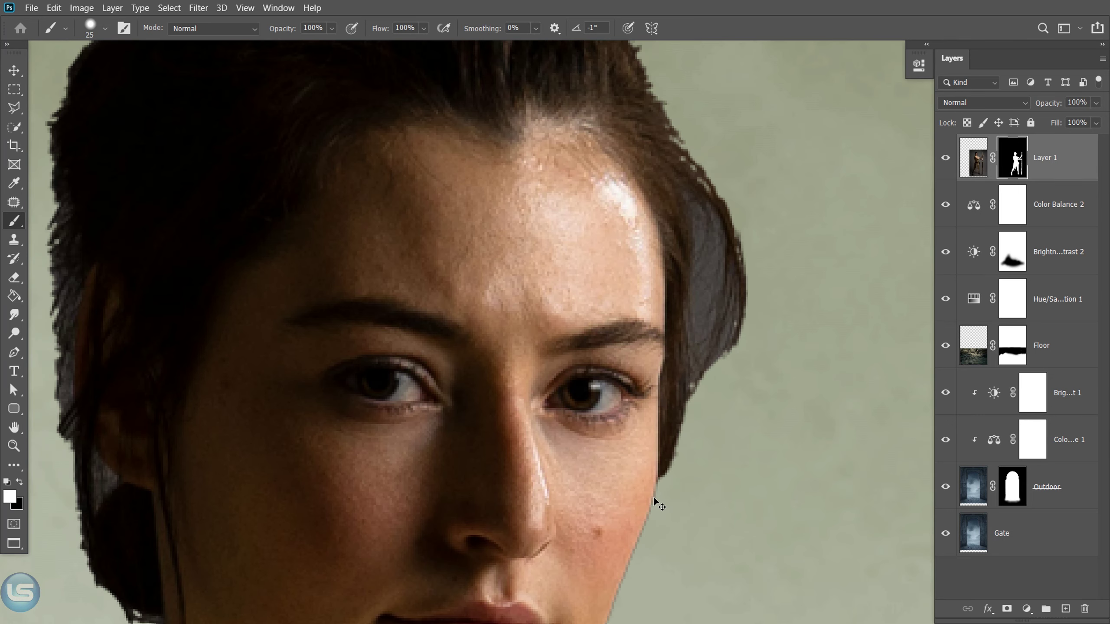
{"action": "scroll", "coordinate": [656, 508], "scroll_direction": "down", "scroll_amount": 2}
{"action": "scroll", "coordinate": [463, 334], "scroll_direction": "up", "scroll_amount": 2}
{"action": "key", "text": "bracketright"}
{"action": "key", "text": "bracketright"}
{"action": "key", "text": "bracketright"}
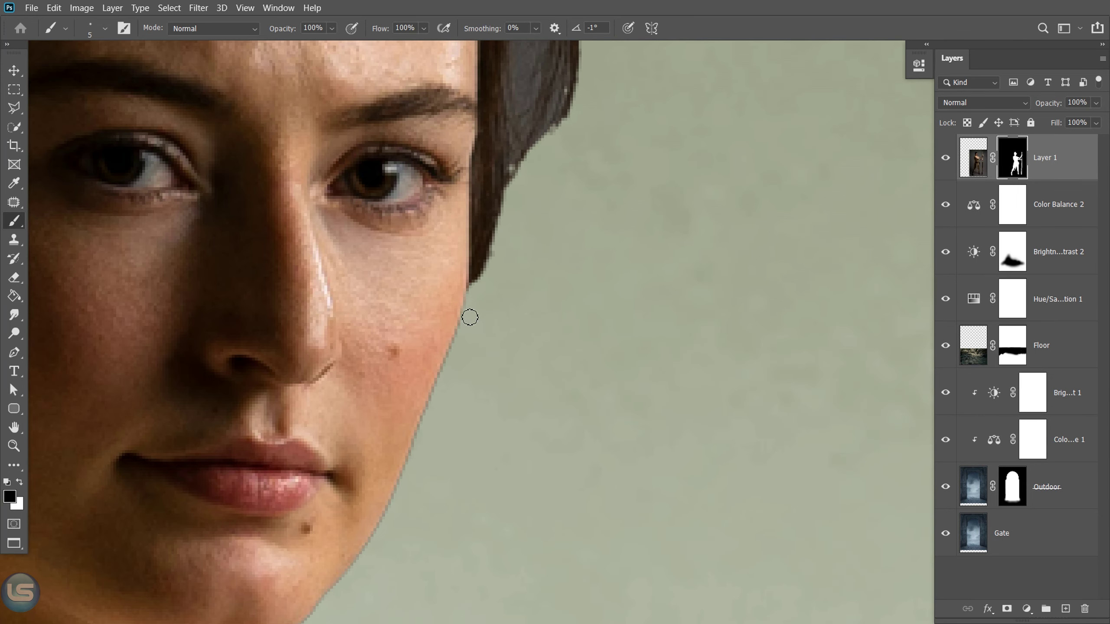
{"action": "scroll", "coordinate": [426, 426], "scroll_direction": "down", "scroll_amount": 5}
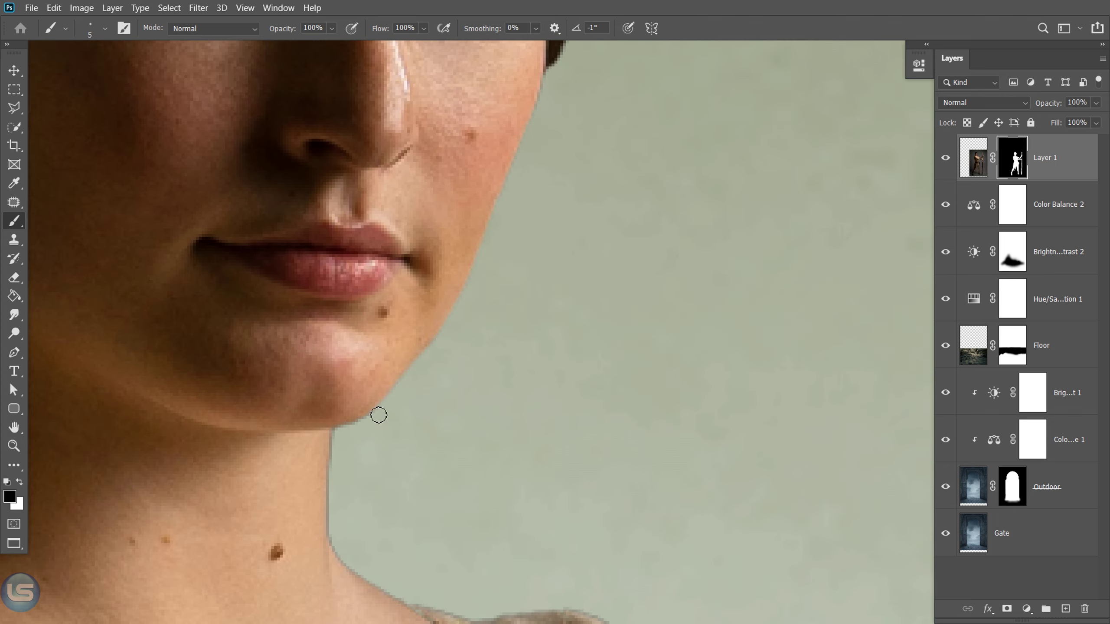
{"action": "mouse_move", "coordinate": [444, 338]}
{"action": "left_mouse_down"}
{"action": "mouse_move", "coordinate": [407, 597]}
{"action": "mouse_move", "coordinate": [498, 288]}
{"action": "left_mouse_up"}
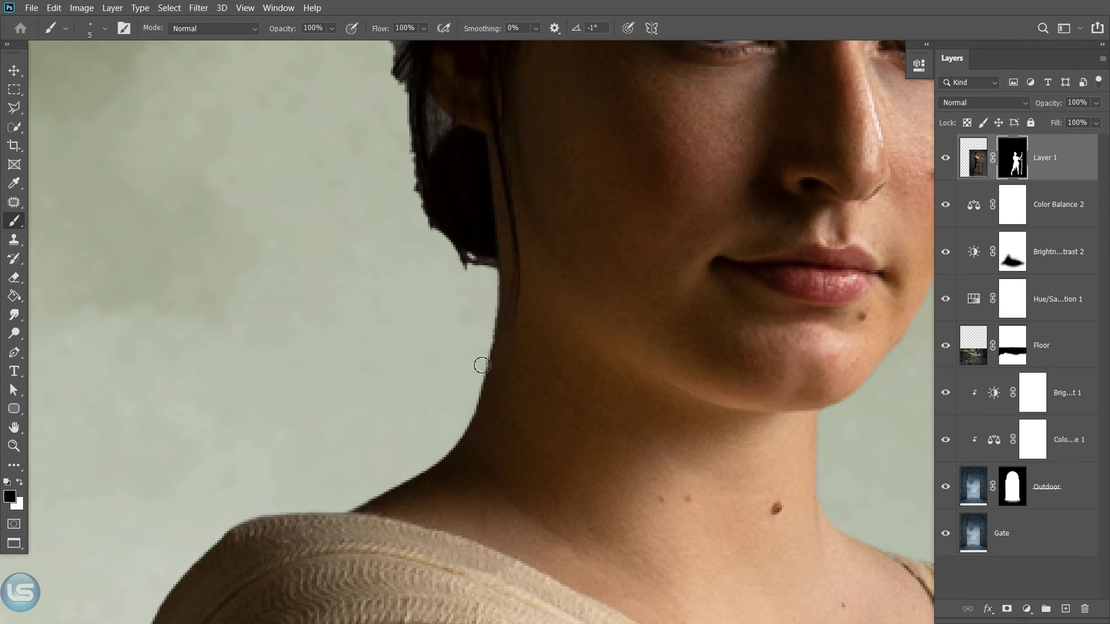
{"action": "left_click_drag", "start_coordinate": [478, 364], "coordinate": [359, 441]}
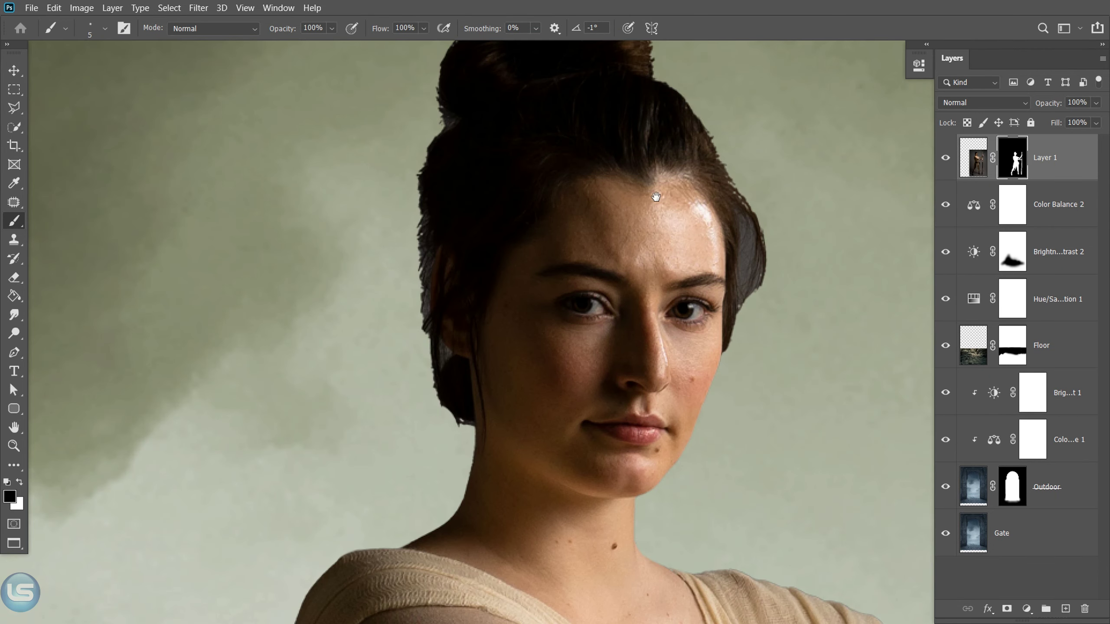
{"action": "left_click_drag", "start_coordinate": [656, 197], "coordinate": [593, 308]}
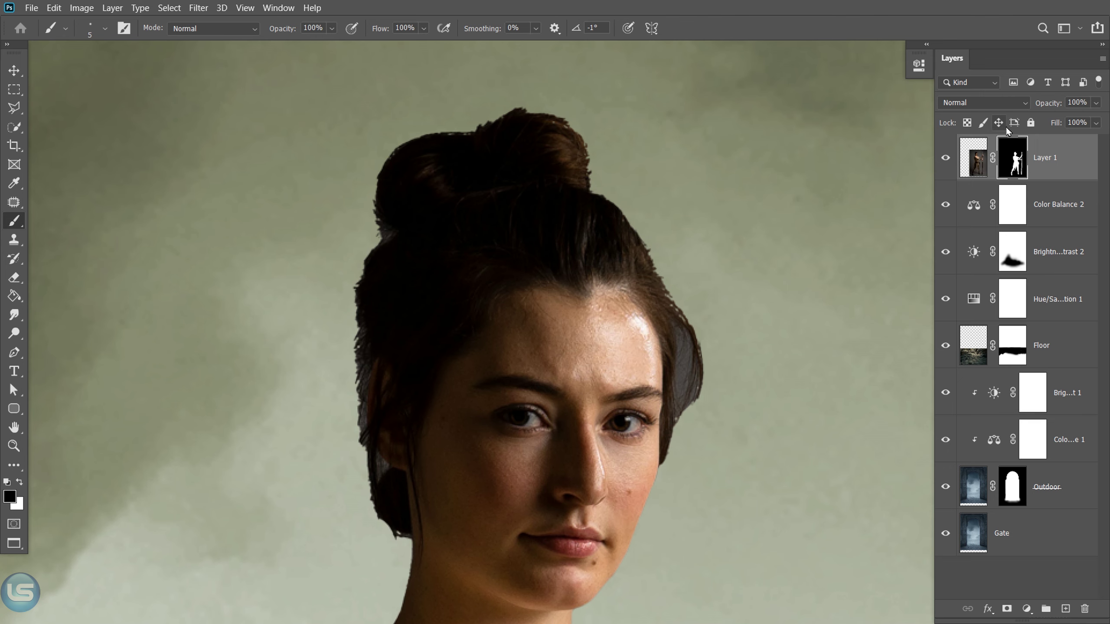
Refine the loose hair strands with Select and Mask's Refine Edge Brush and apply it.
{"action": "double_click", "coordinate": [1013, 159]}
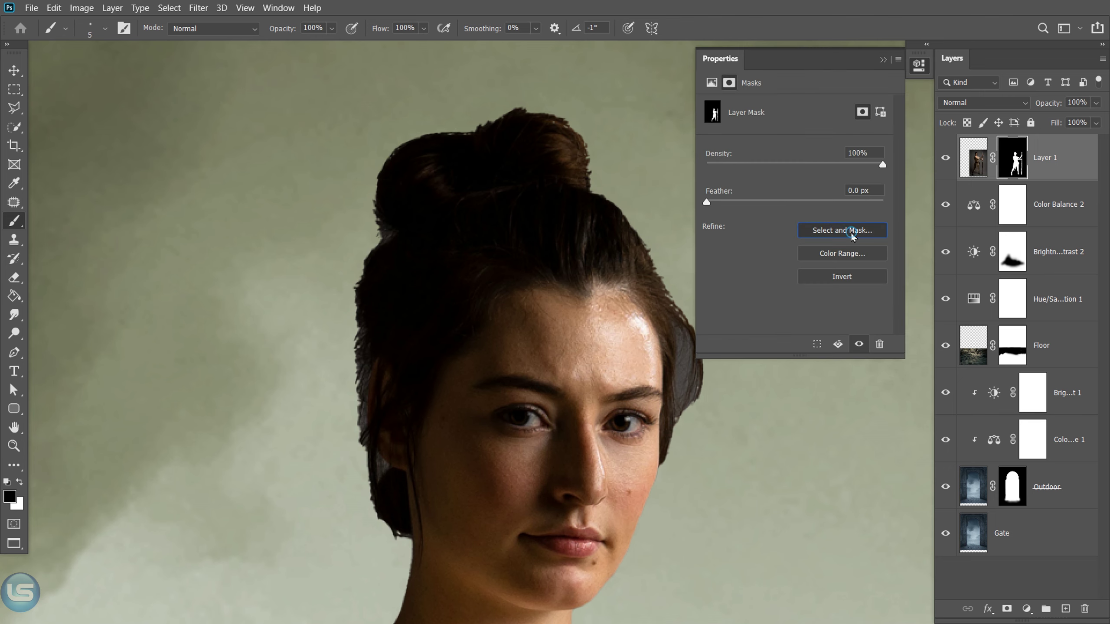
{"action": "left_click", "coordinate": [849, 232]}
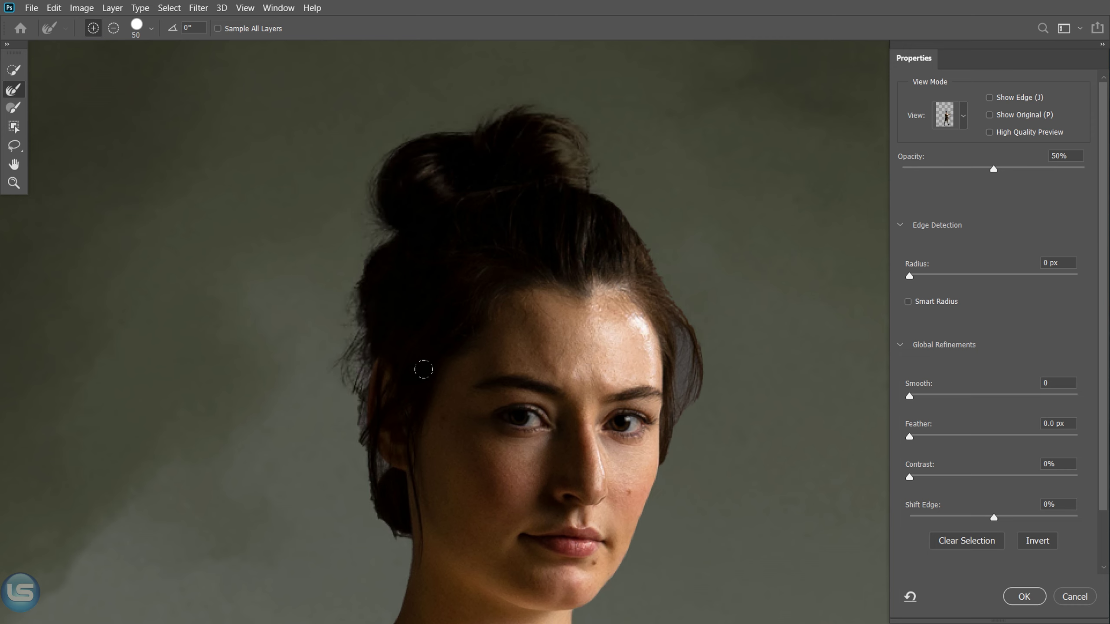
{"action": "key", "text": "bracketleft"}
{"action": "left_click_drag", "start_coordinate": [666, 302], "coordinate": [637, 244]}
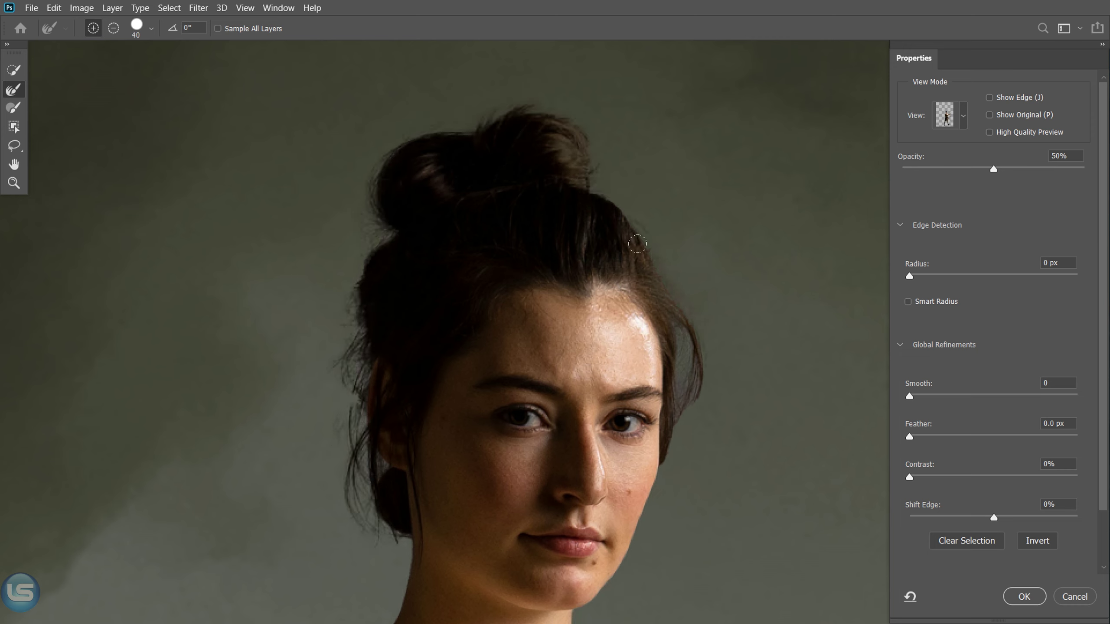
{"action": "left_click", "coordinate": [1024, 596]}
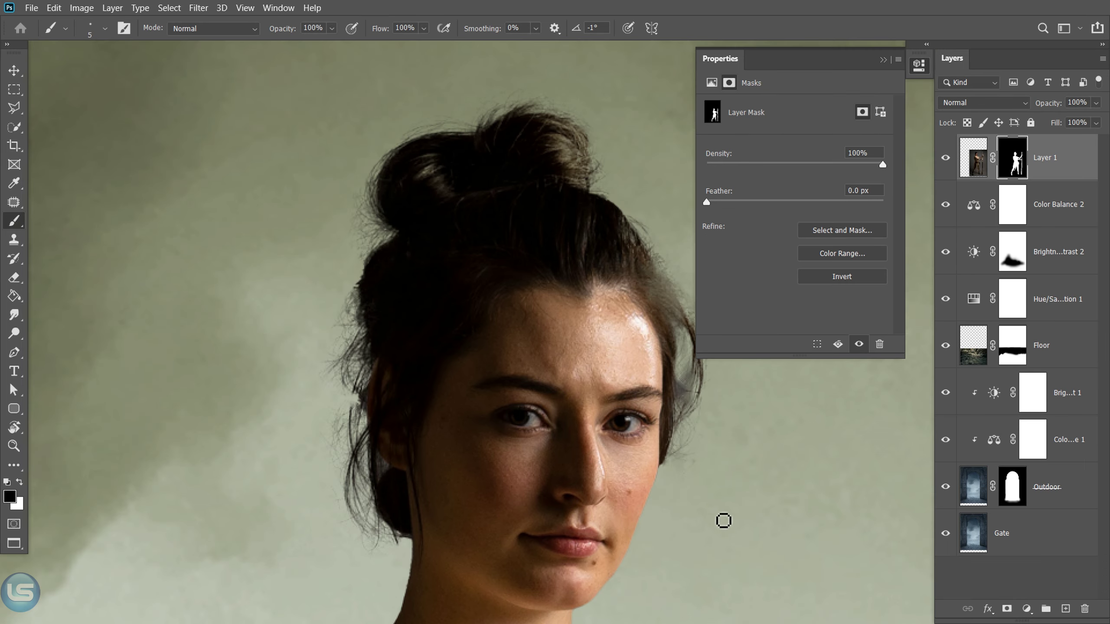
{"action": "left_click", "coordinate": [835, 230]}
{"action": "left_click", "coordinate": [1019, 598]}
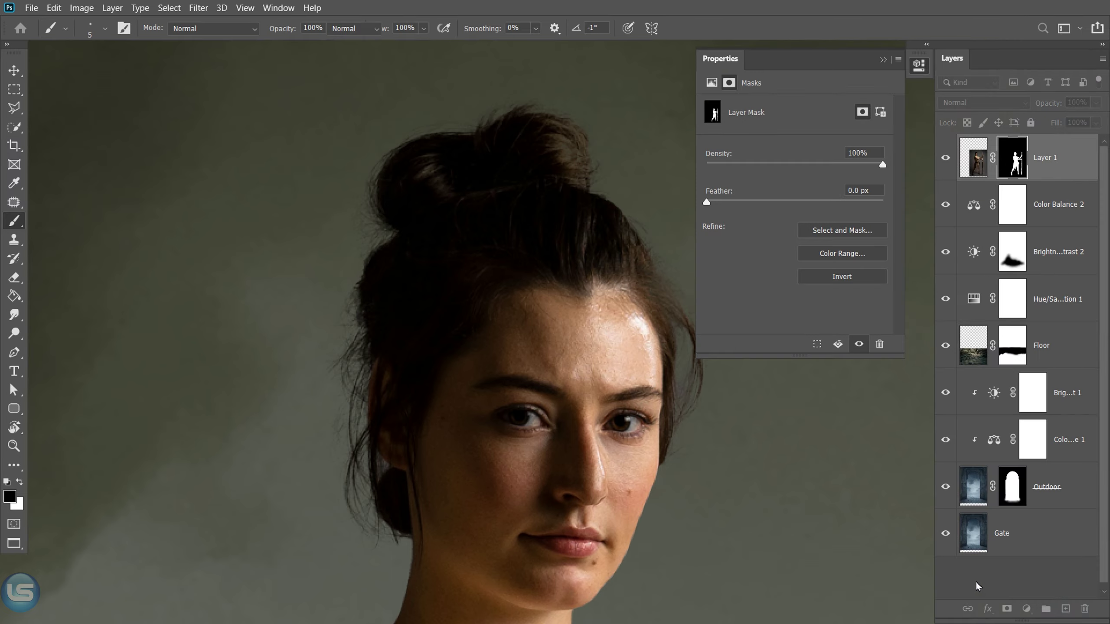
Zoom in on the left-side hair, set the mask brush to white, and close Properties.
{"action": "key", "text": "ctrl+1"}
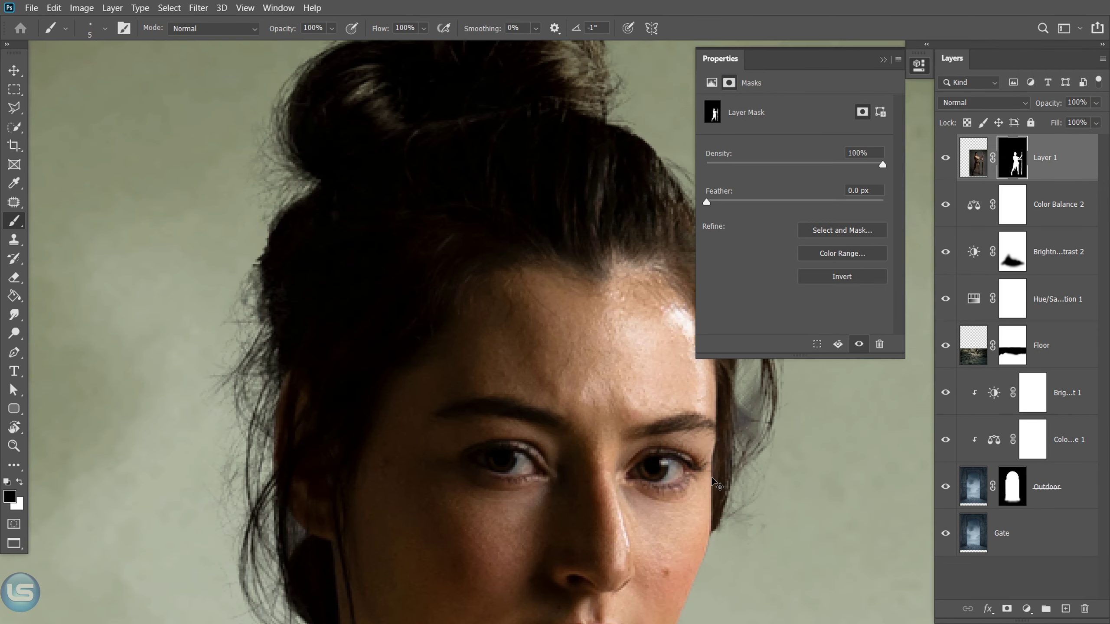
{"action": "left_click_drag", "start_coordinate": [611, 322], "coordinate": [468, 367]}
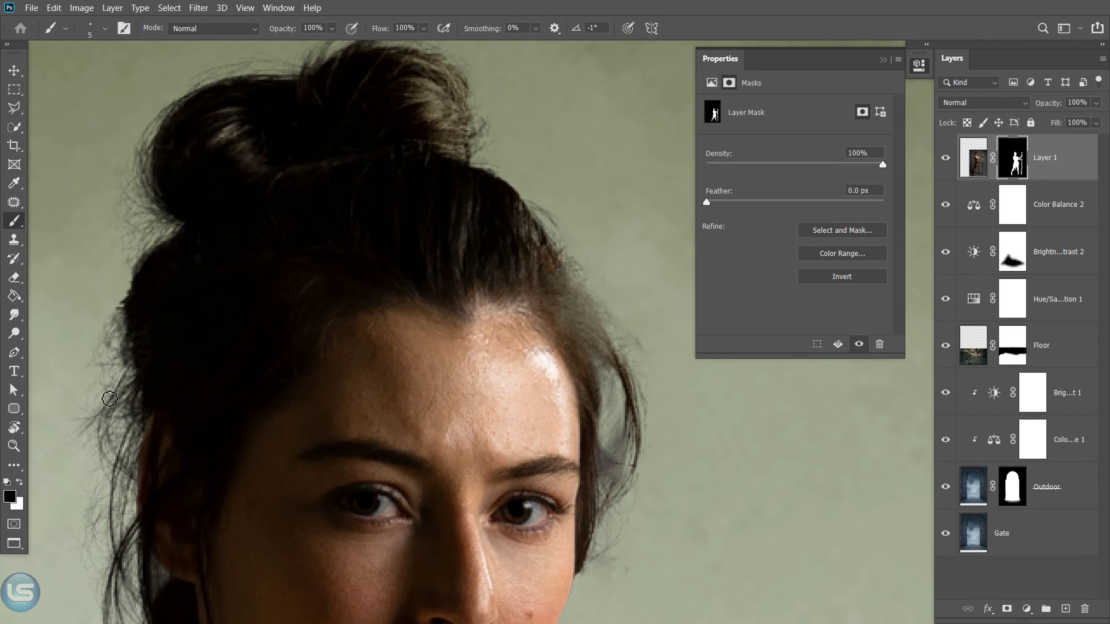
{"action": "key", "text": "x"}
{"action": "right_click", "coordinate": [587, 329]}
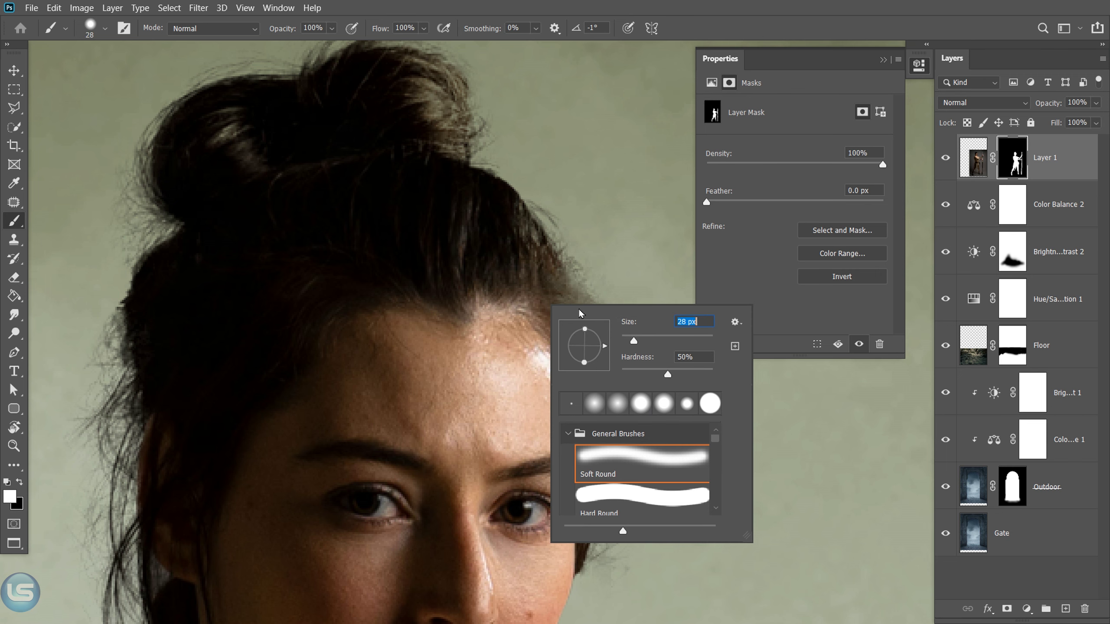
{"action": "key", "text": "Return"}
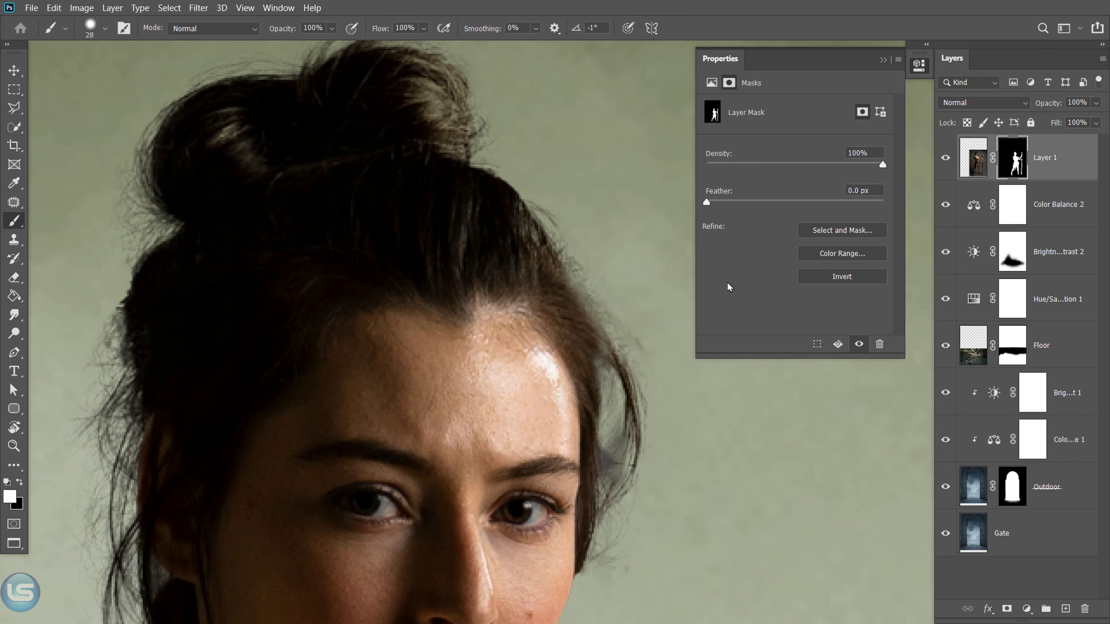
{"action": "left_click", "coordinate": [884, 60]}
Group the layers from Color Balance 2 down to Gate into a group named Background.
{"action": "key", "text": "v"}
{"action": "scroll", "coordinate": [379, 336], "scroll_direction": "down", "scroll_amount": 3}
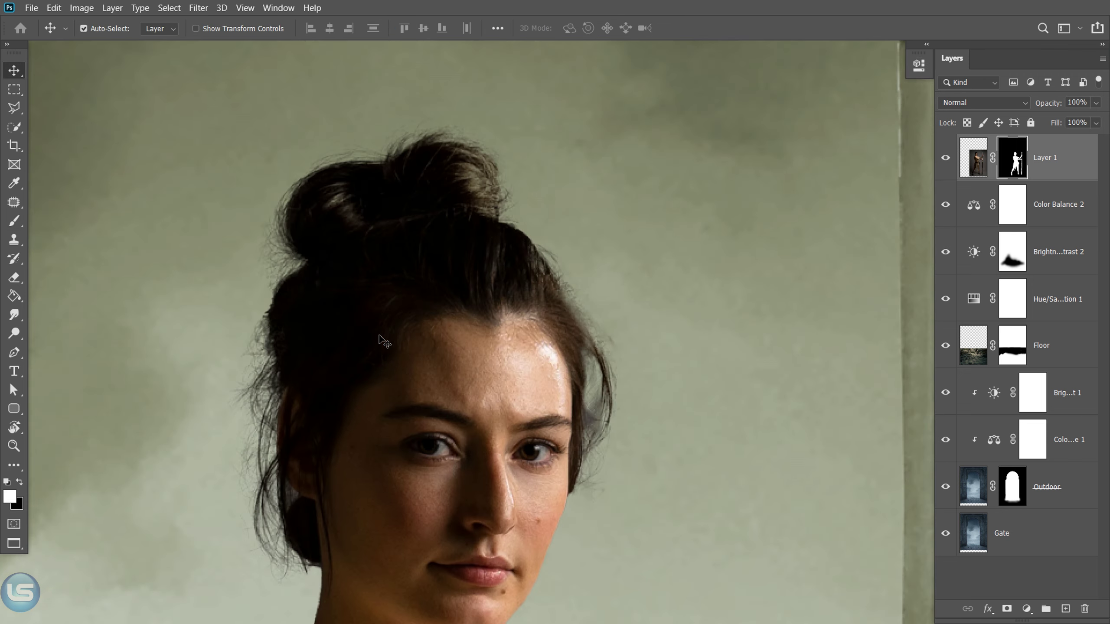
{"action": "scroll", "coordinate": [379, 336], "scroll_direction": "down", "scroll_amount": 3}
{"action": "key", "text": "ctrl+0"}
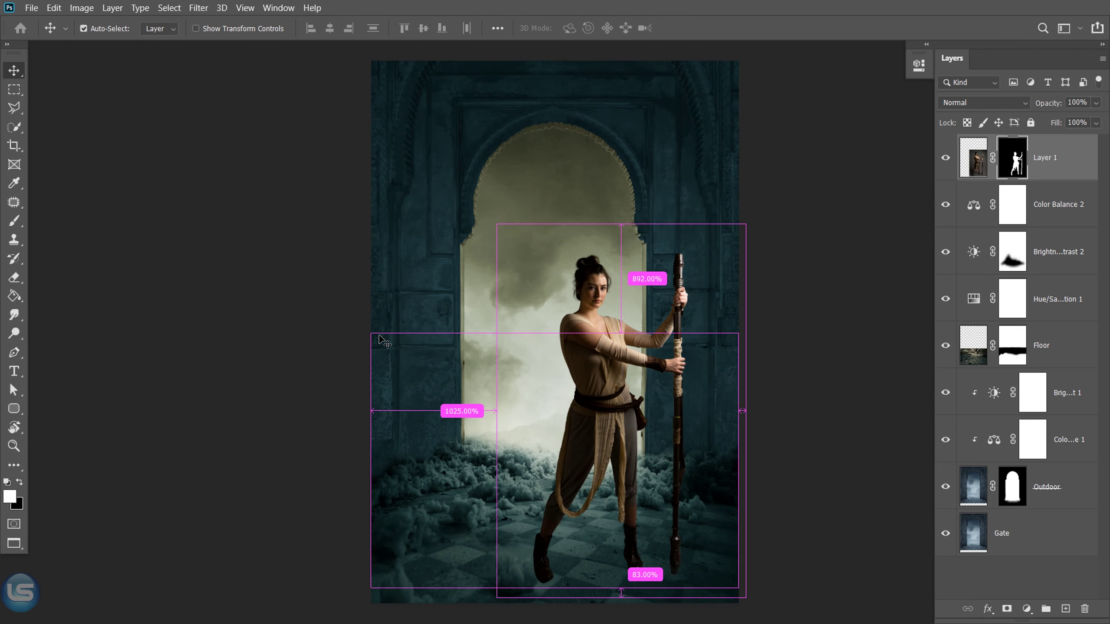
{"action": "left_click", "coordinate": [1051, 207]}
{"action": "left_click", "coordinate": [1025, 545], "text": "shift"}
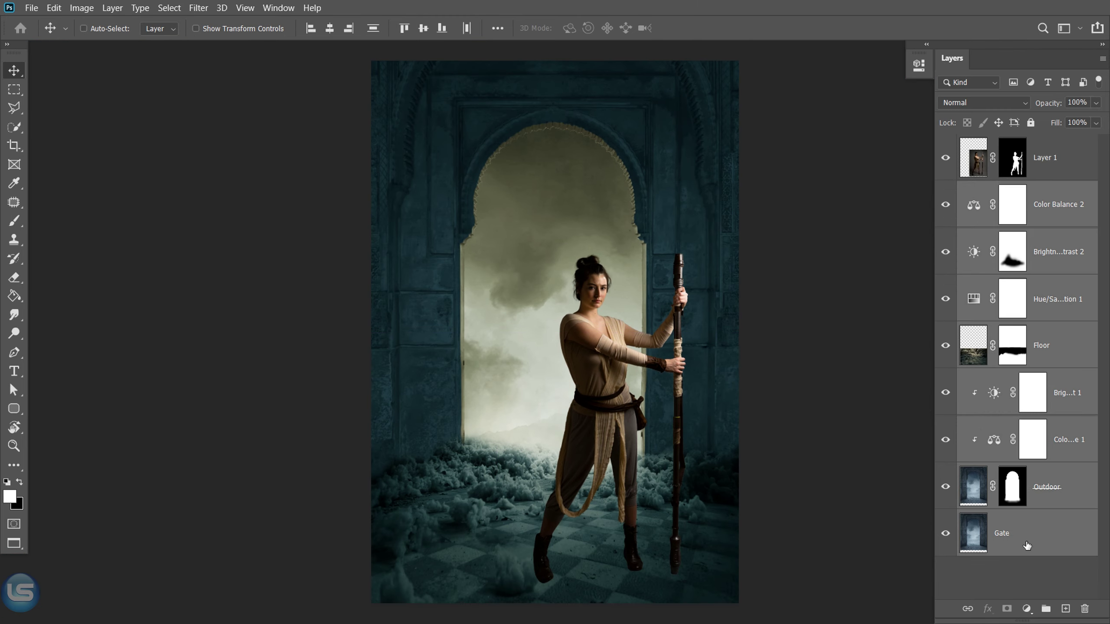
{"action": "right_click", "coordinate": [1025, 545]}
{"action": "left_click", "coordinate": [903, 90]}
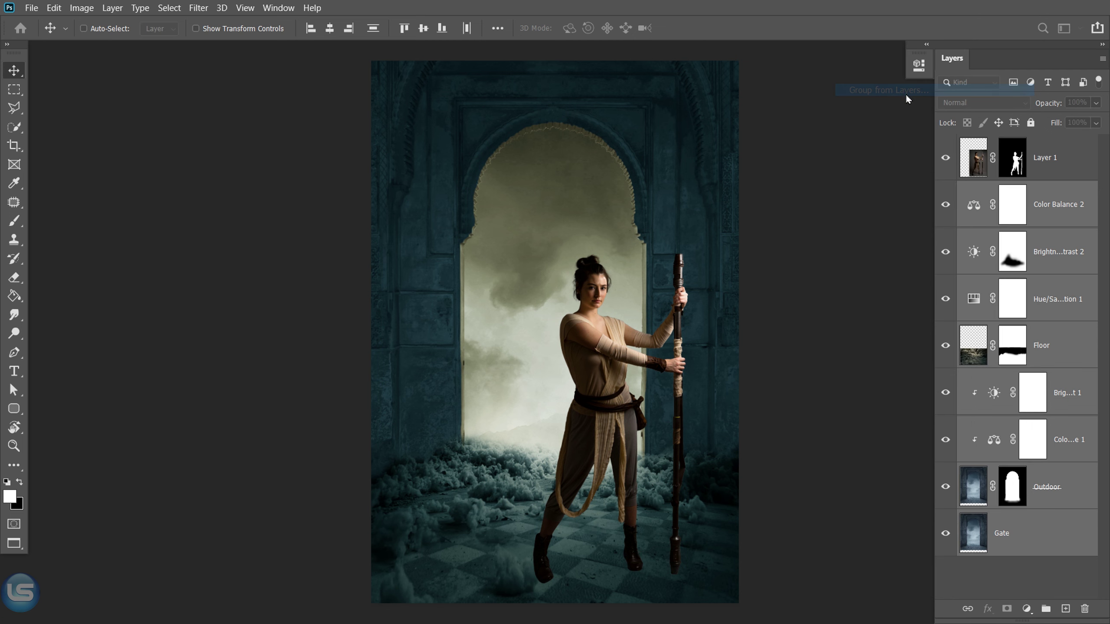
{"action": "type", "text": "Background"}
{"action": "key", "text": "Return"}
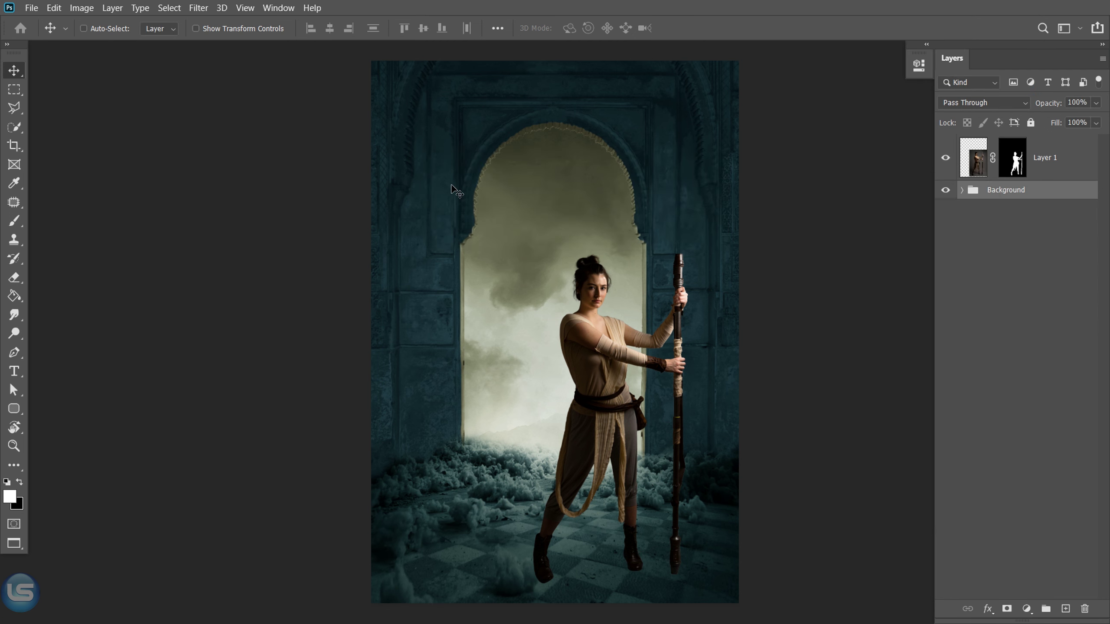
{"action": "left_click", "coordinate": [945, 192]}
{"action": "left_click", "coordinate": [945, 191]}
Rename Layer 1 to Girl.
{"action": "double_click", "coordinate": [1044, 157]}
{"action": "type", "text": "irl"}
{"action": "key", "text": "Return"}
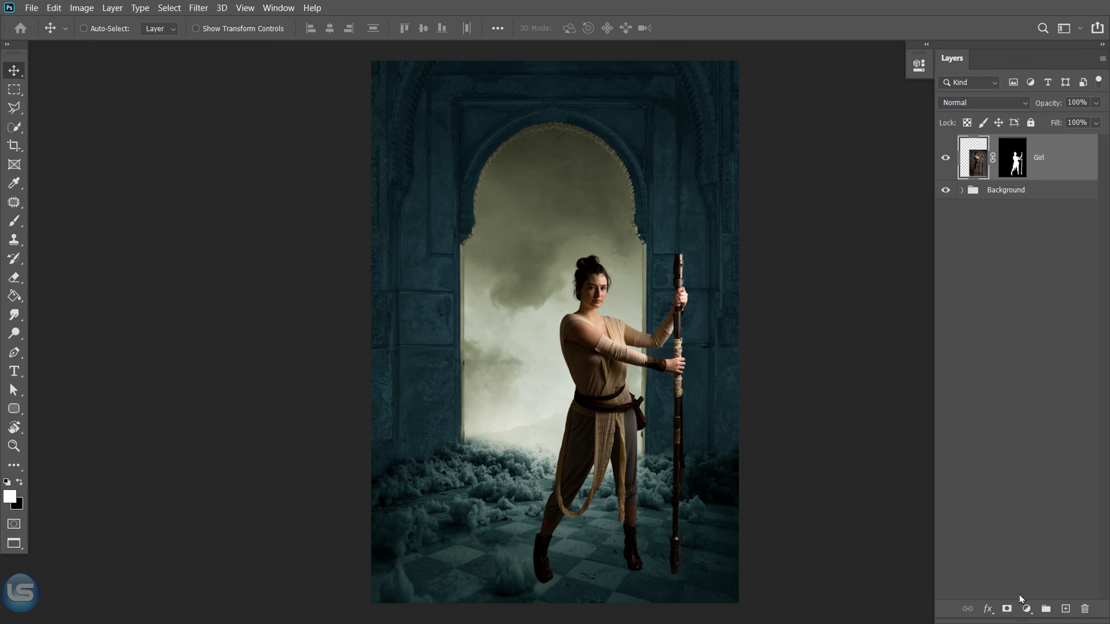
{"action": "left_click", "coordinate": [1025, 607]}
Add a Hue/Saturation adjustment clipped to the Girl layer with lowered saturation.
{"action": "left_click", "coordinate": [1018, 467]}
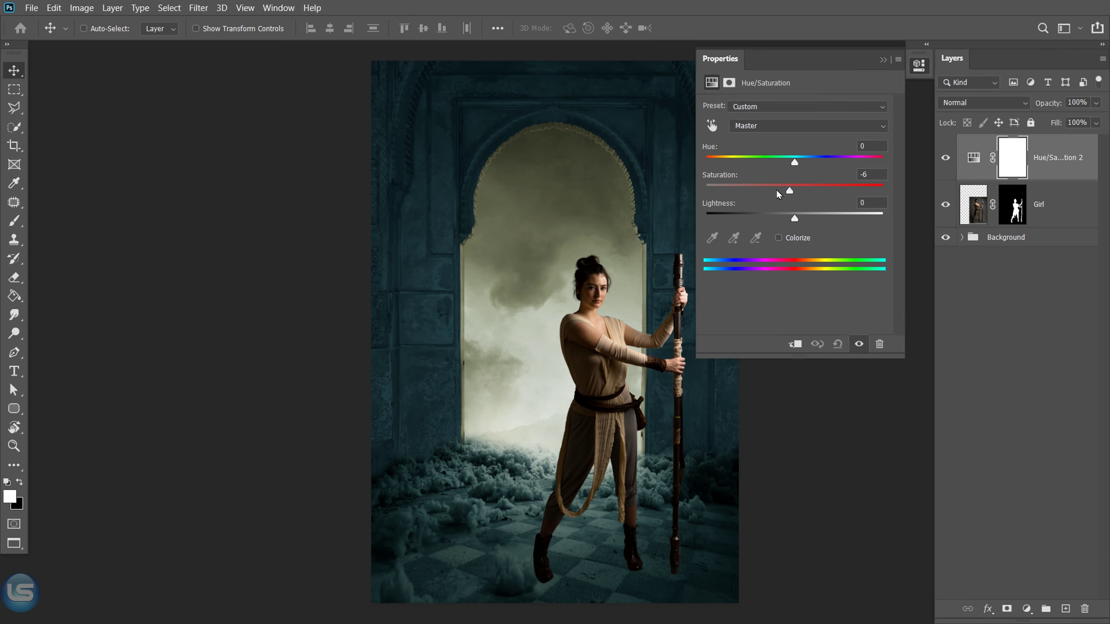
{"action": "left_click_drag", "start_coordinate": [777, 195], "coordinate": [759, 191]}
{"action": "left_click", "coordinate": [794, 344]}
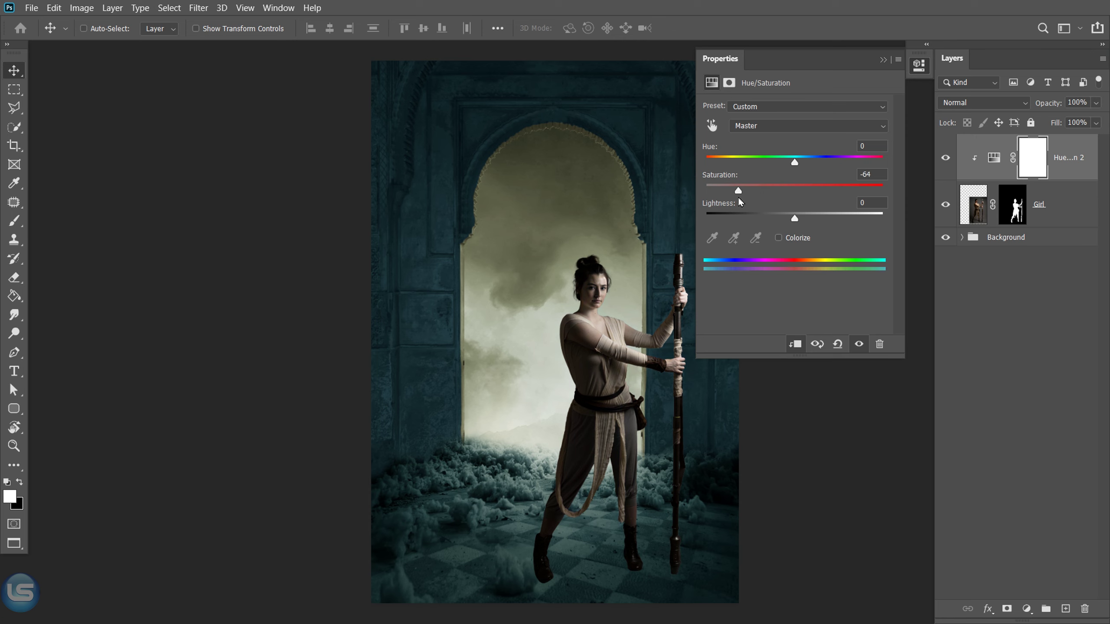
{"action": "left_click_drag", "start_coordinate": [755, 190], "coordinate": [753, 190]}
{"action": "left_click", "coordinate": [882, 60]}
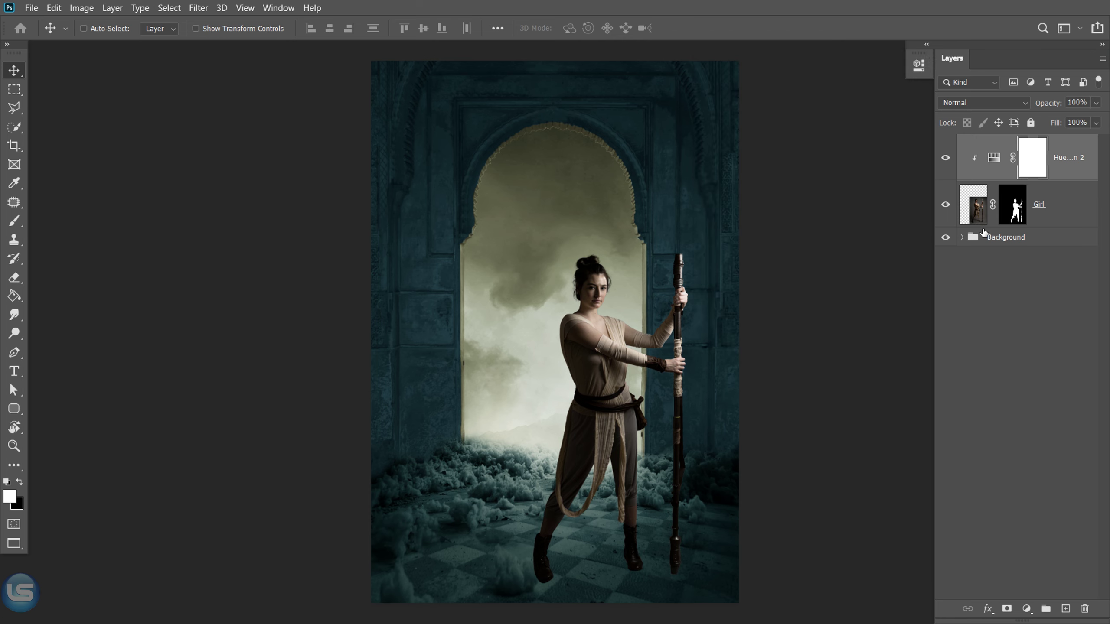
Add a Color Balance clipped to Girl, shifting midtones to Cyan −22, Blue +18.
{"action": "left_click", "coordinate": [1022, 604]}
{"action": "left_click", "coordinate": [1004, 501]}
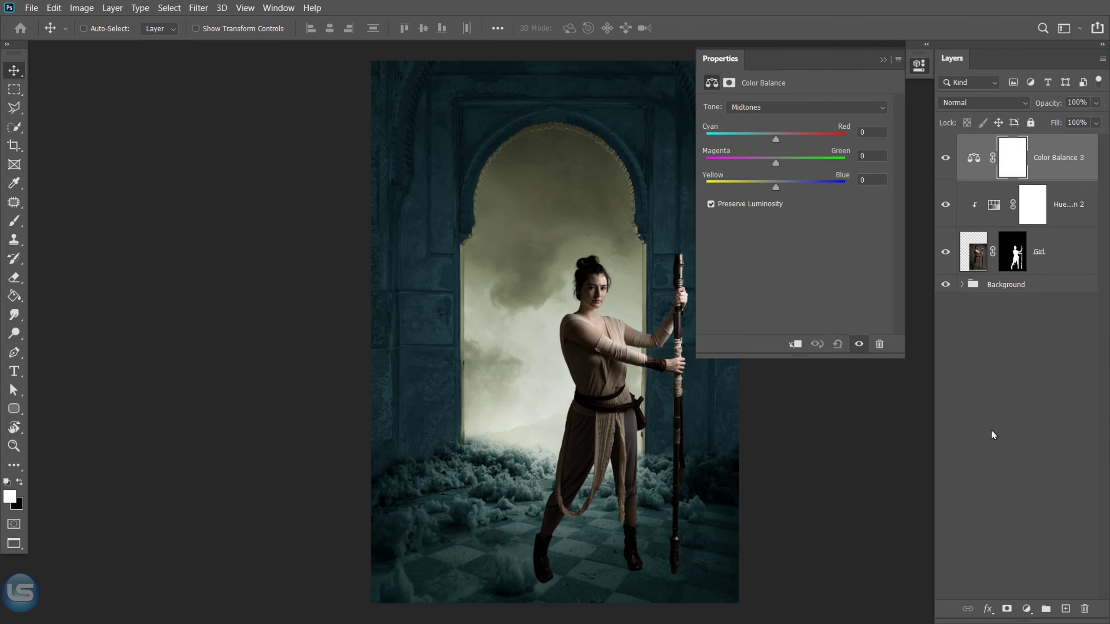
{"action": "left_click", "coordinate": [794, 345]}
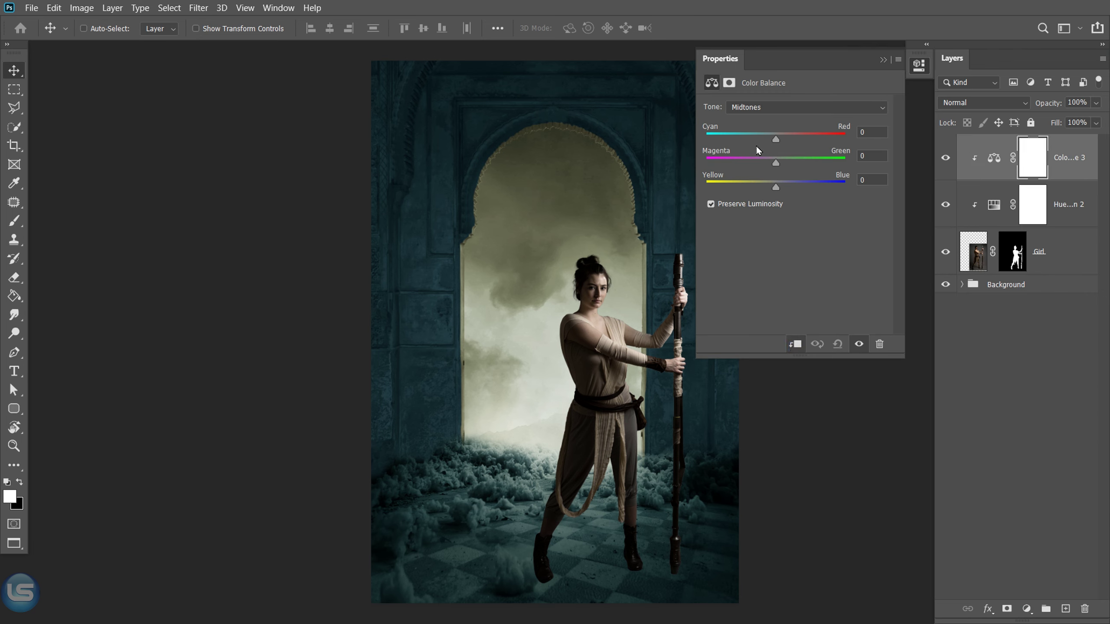
{"action": "left_click_drag", "start_coordinate": [775, 187], "coordinate": [785, 189]}
{"action": "left_click", "coordinate": [882, 60]}
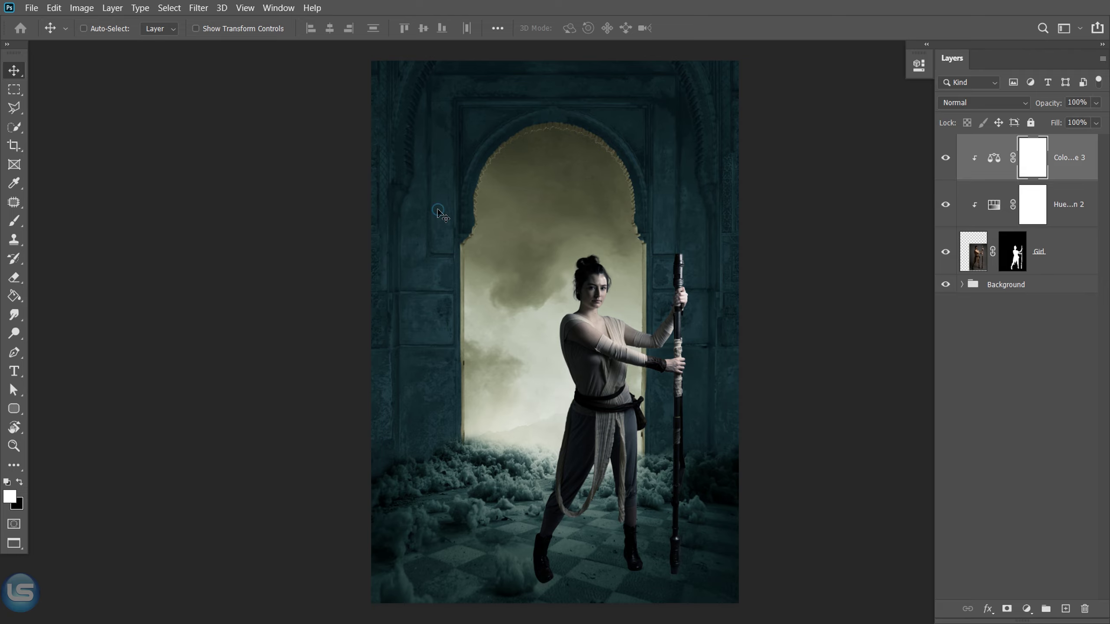
{"action": "left_click_drag", "start_coordinate": [935, 328], "coordinate": [894, 323]}
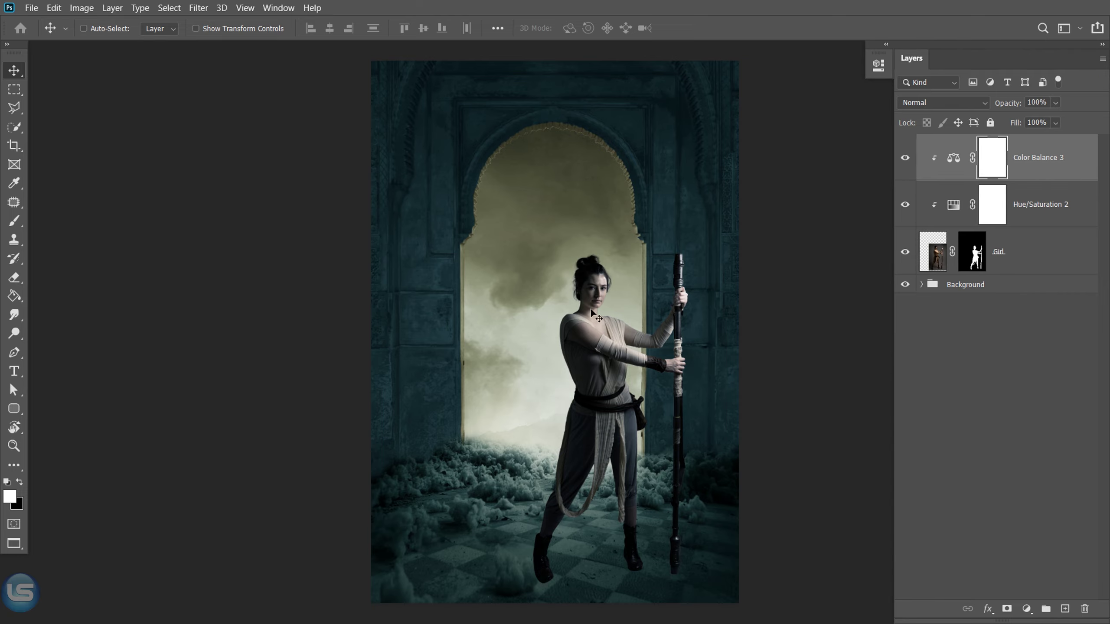
Open Fire_Ball.jpg and drag the fireball into the composite.
{"action": "left_click", "coordinate": [31, 8]}
{"action": "left_click", "coordinate": [53, 38]}
{"action": "double_click", "coordinate": [331, 117]}
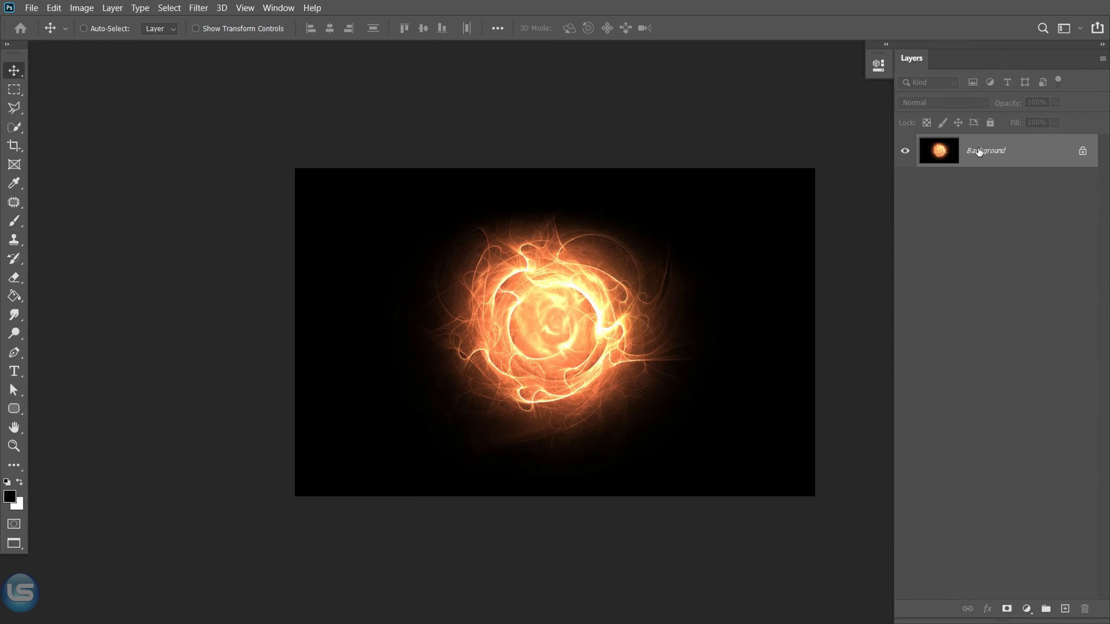
{"action": "left_click", "coordinate": [1082, 151]}
{"action": "mouse_move", "coordinate": [523, 314]}
{"action": "left_mouse_down"}
{"action": "mouse_move", "coordinate": [505, 346]}
{"action": "mouse_move", "coordinate": [694, 250]}
{"action": "mouse_move", "coordinate": [410, 324]}
{"action": "left_mouse_up"}
Enlarge the fireball to 134% and set its blend mode to Screen.
{"action": "key", "text": "ctrl+plus"}
{"action": "key", "text": "ctrl+t"}
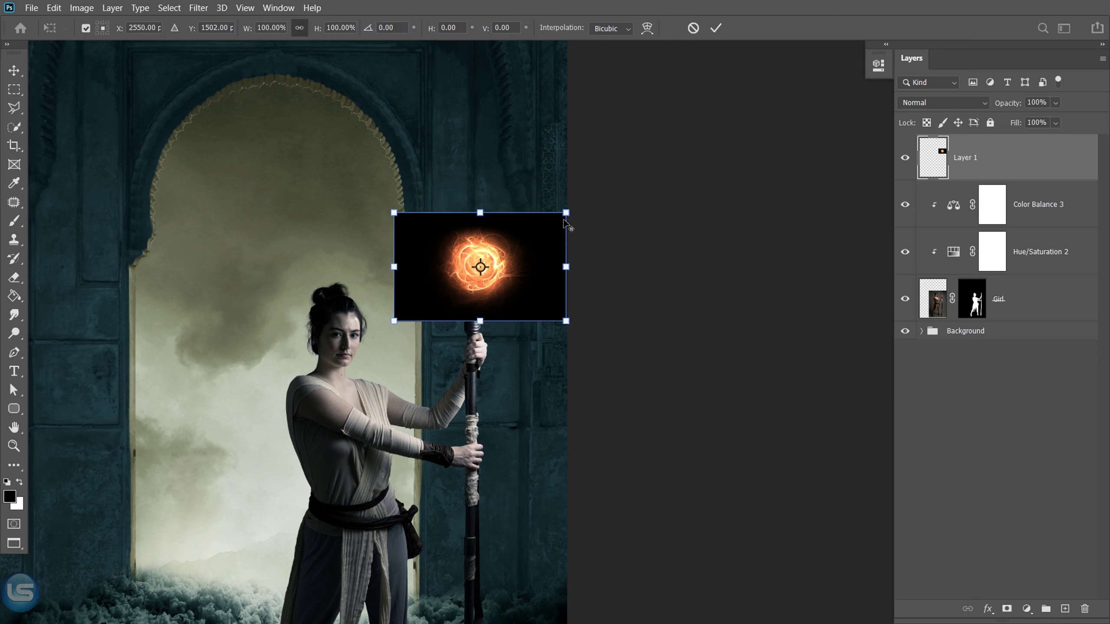
{"action": "left_click_drag", "start_coordinate": [567, 267], "coordinate": [593, 265]}
{"action": "left_click", "coordinate": [716, 28]}
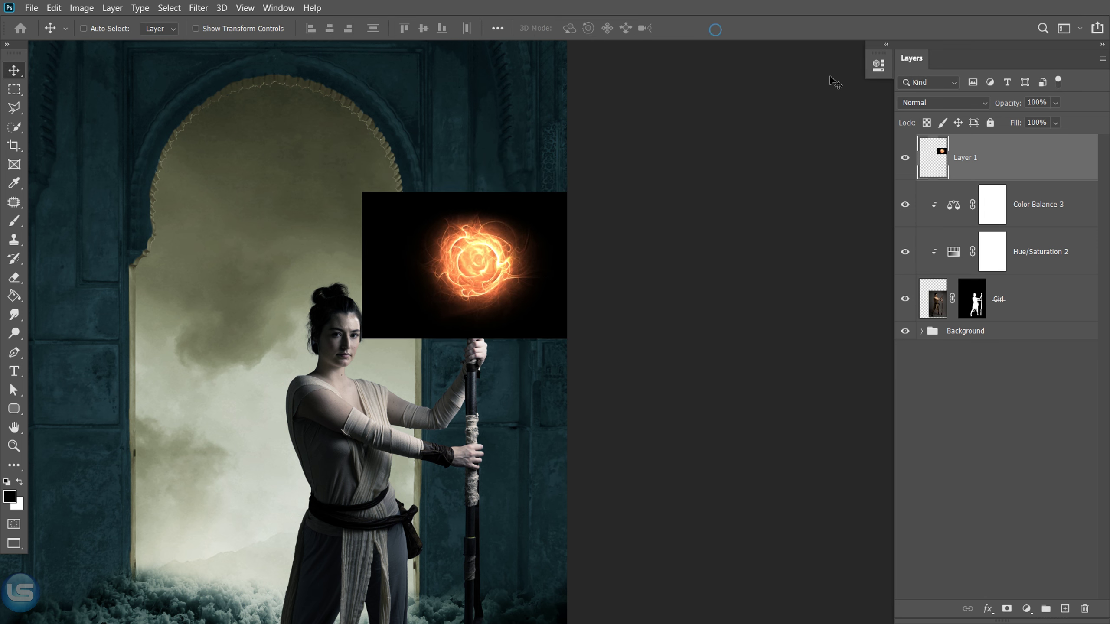
{"action": "left_click", "coordinate": [917, 103]}
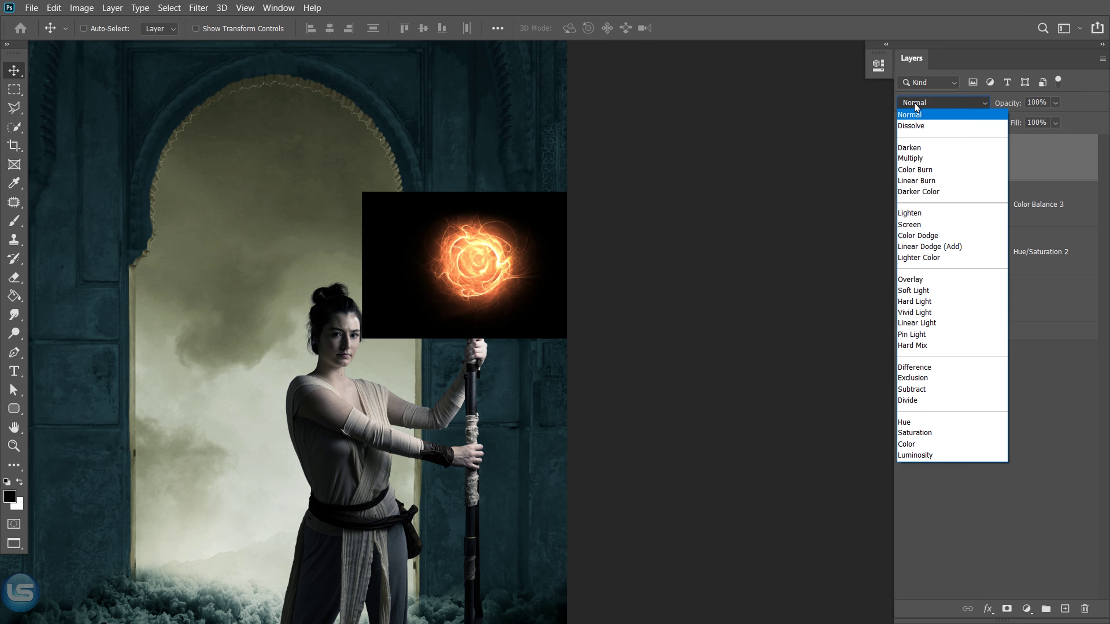
{"action": "left_click", "coordinate": [924, 228]}
Shrink the fireball slightly and centre it on the staff tip, then open FireRing.jpg.
{"action": "left_click_drag", "start_coordinate": [507, 292], "coordinate": [508, 283]}
{"action": "key", "text": "ctrl+t"}
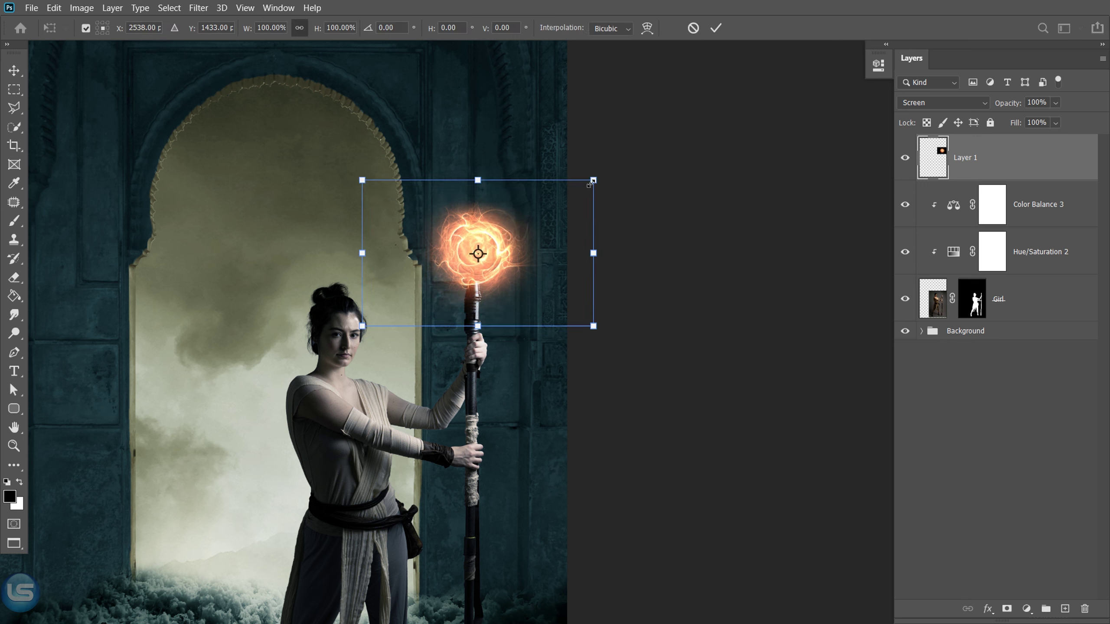
{"action": "left_click_drag", "start_coordinate": [594, 180], "coordinate": [586, 192]}
{"action": "left_click_drag", "start_coordinate": [513, 248], "coordinate": [519, 261]}
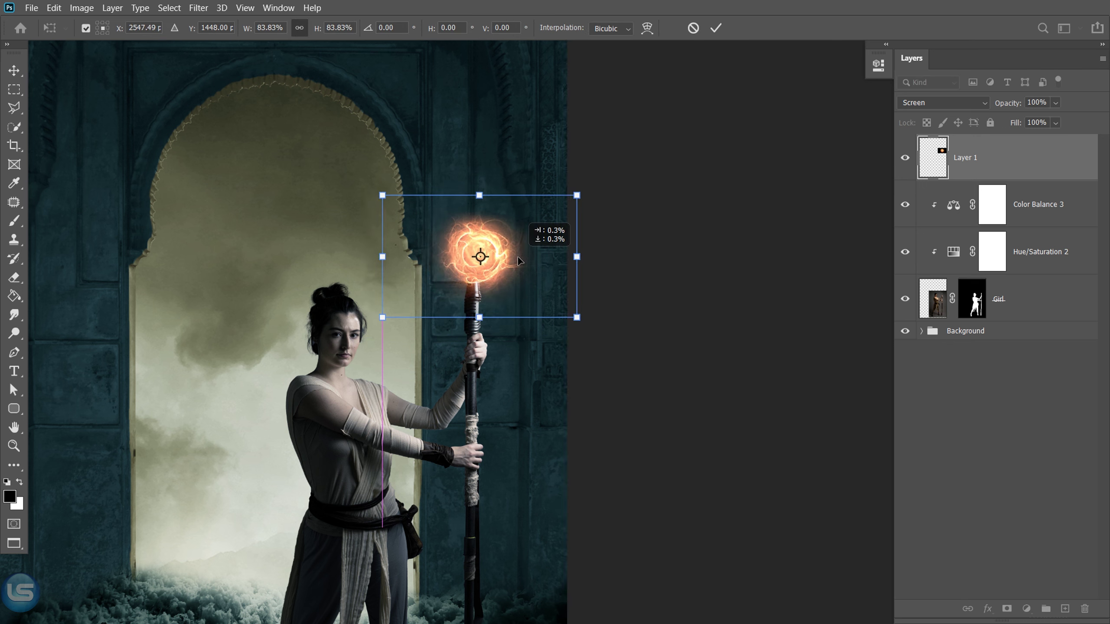
{"action": "key", "text": "Return"}
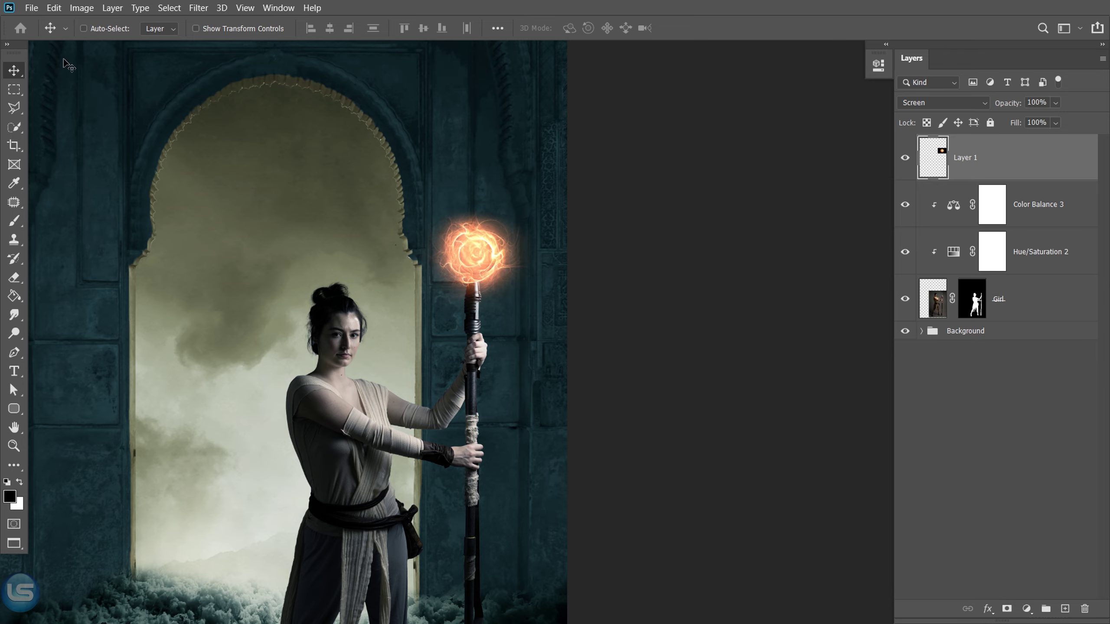
{"action": "left_click", "coordinate": [31, 8]}
{"action": "left_click", "coordinate": [52, 27]}
Bring the FireRing image into the composite as Layer 2 in Screen mode.
{"action": "double_click", "coordinate": [426, 131]}
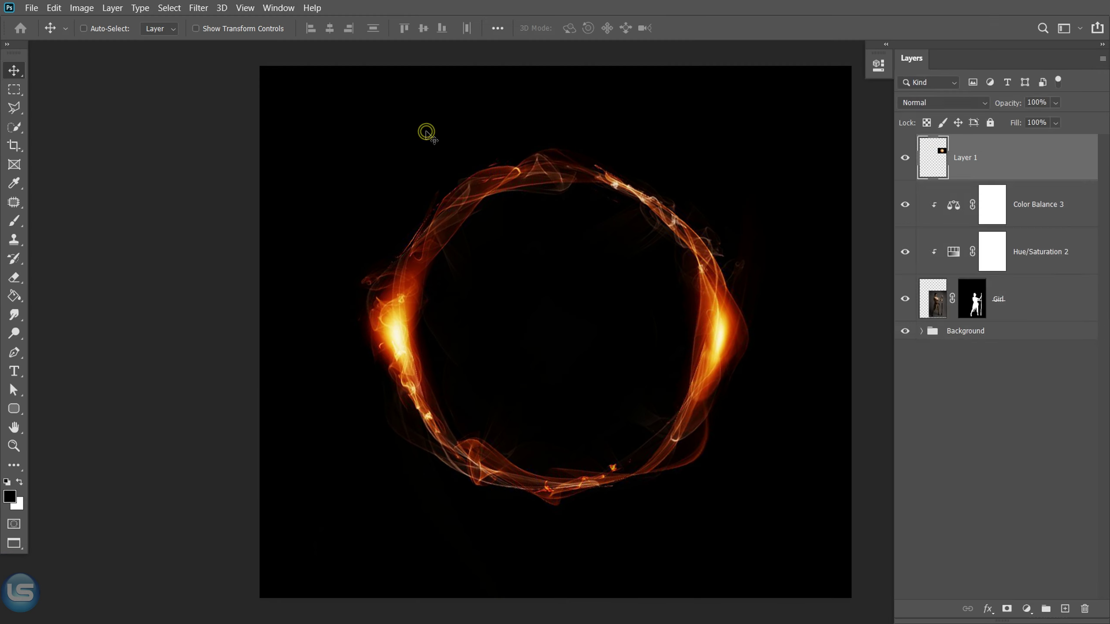
{"action": "left_click", "coordinate": [1083, 158]}
{"action": "key", "text": "ctrl+a"}
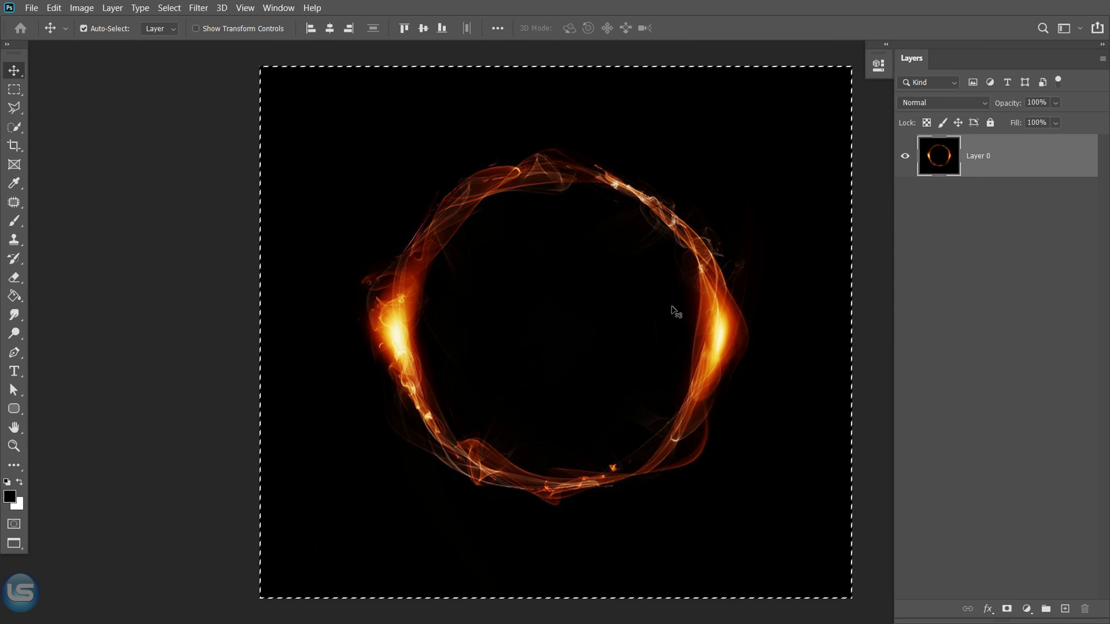
{"action": "mouse_move", "coordinate": [674, 310]}
{"action": "left_mouse_down"}
{"action": "mouse_move", "coordinate": [196, 308]}
{"action": "mouse_move", "coordinate": [493, 339]}
{"action": "mouse_move", "coordinate": [751, 245]}
{"action": "mouse_move", "coordinate": [784, 260]}
{"action": "left_mouse_up"}
{"action": "left_click", "coordinate": [919, 102]}
{"action": "left_click", "coordinate": [908, 224]}
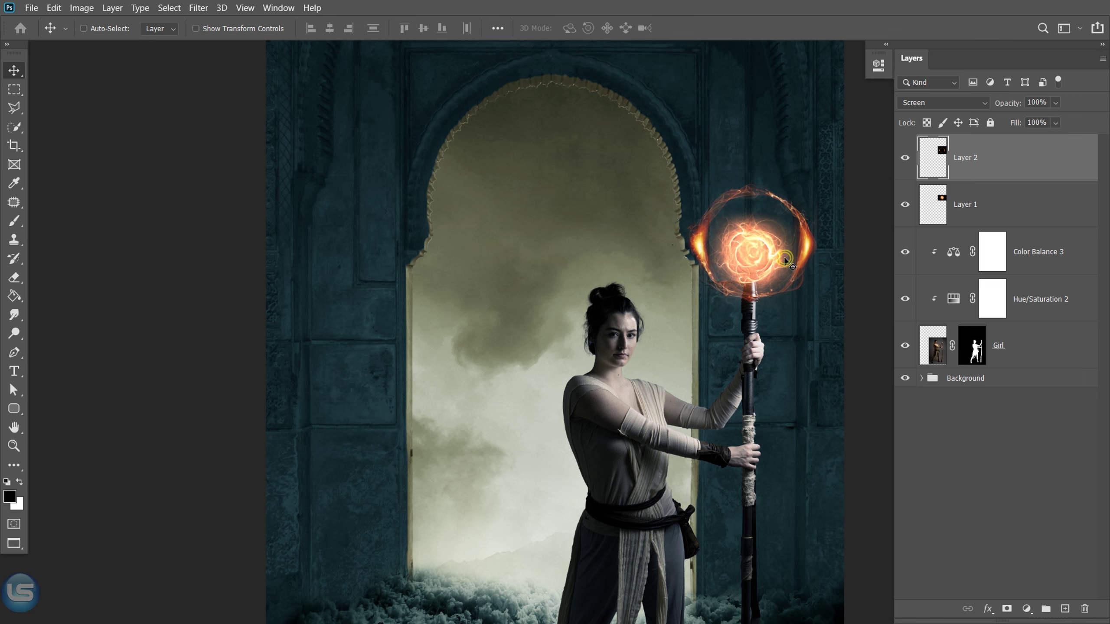
Move the fire ring down around the fireball and rotate it.
{"action": "left_click_drag", "start_coordinate": [762, 180], "coordinate": [765, 210]}
{"action": "key", "text": "s"}
{"action": "key", "text": "v"}
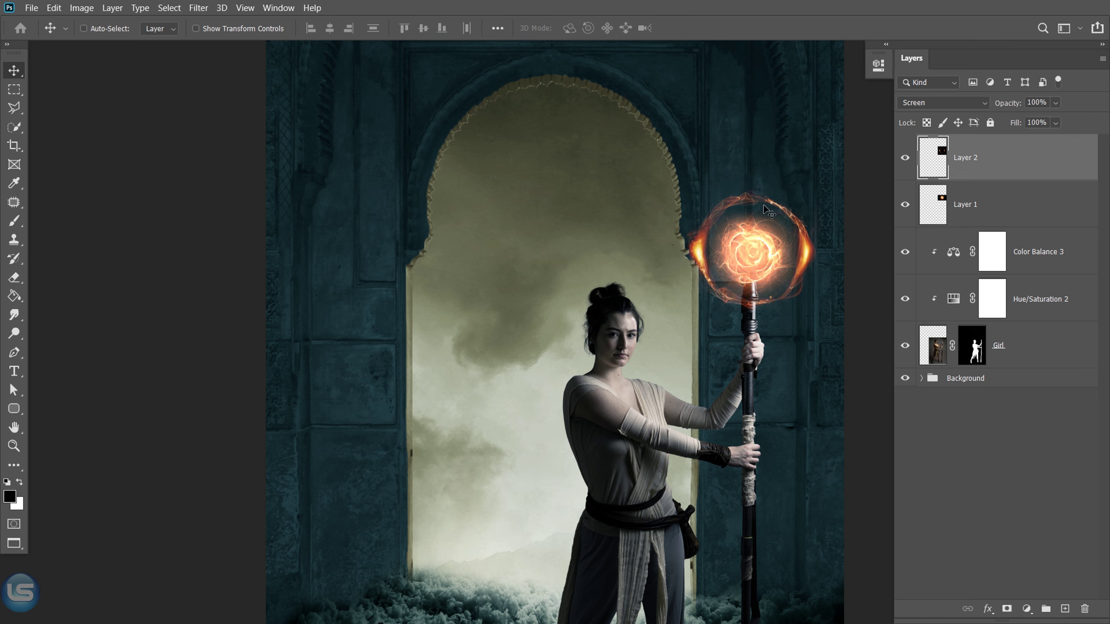
{"action": "key", "text": "ctrl+t"}
{"action": "left_click_drag", "start_coordinate": [854, 173], "coordinate": [852, 140]}
{"action": "key", "text": "Return"}
{"action": "key", "text": "ctrl+minus"}
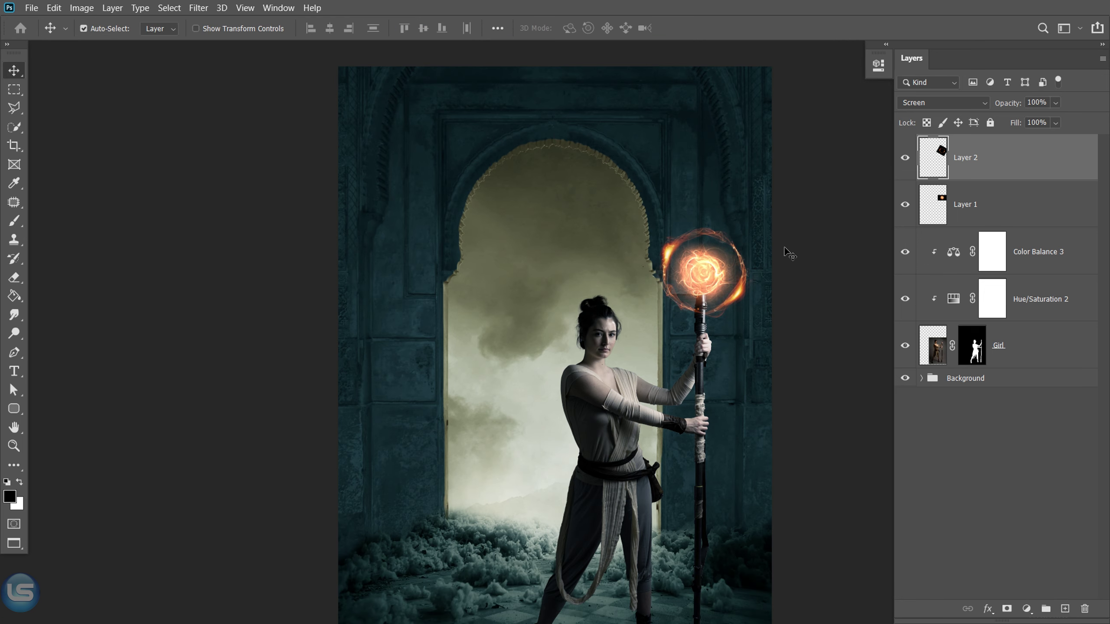
Shift Layer 2 through Girl slightly left, then select the Background group.
{"action": "left_click", "coordinate": [1021, 341], "text": "shift"}
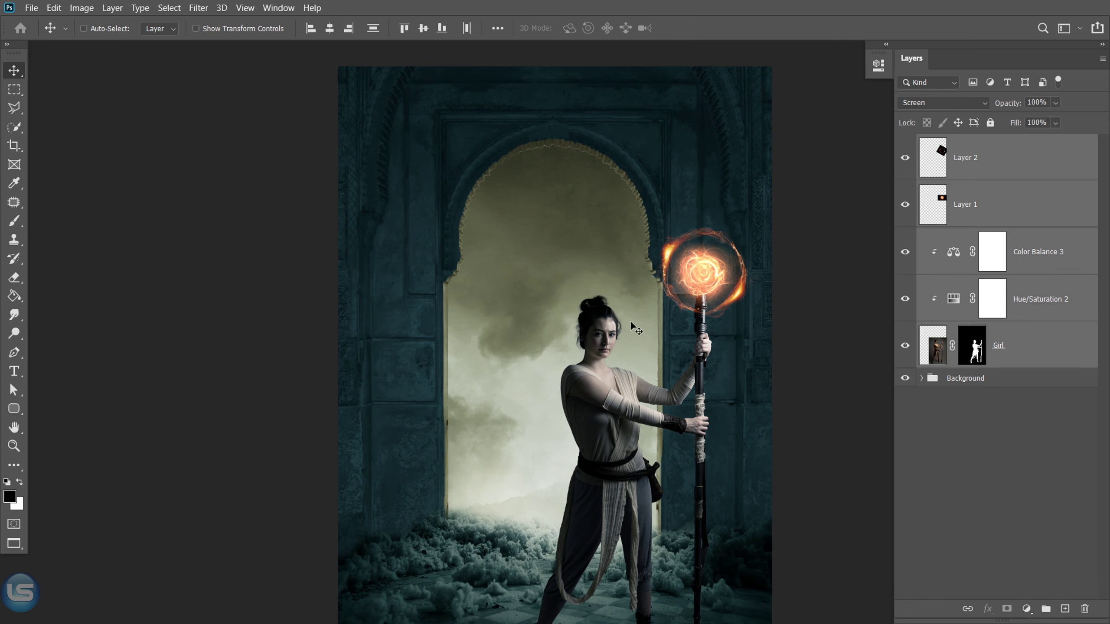
{"action": "left_click_drag", "start_coordinate": [689, 524], "coordinate": [675, 521]}
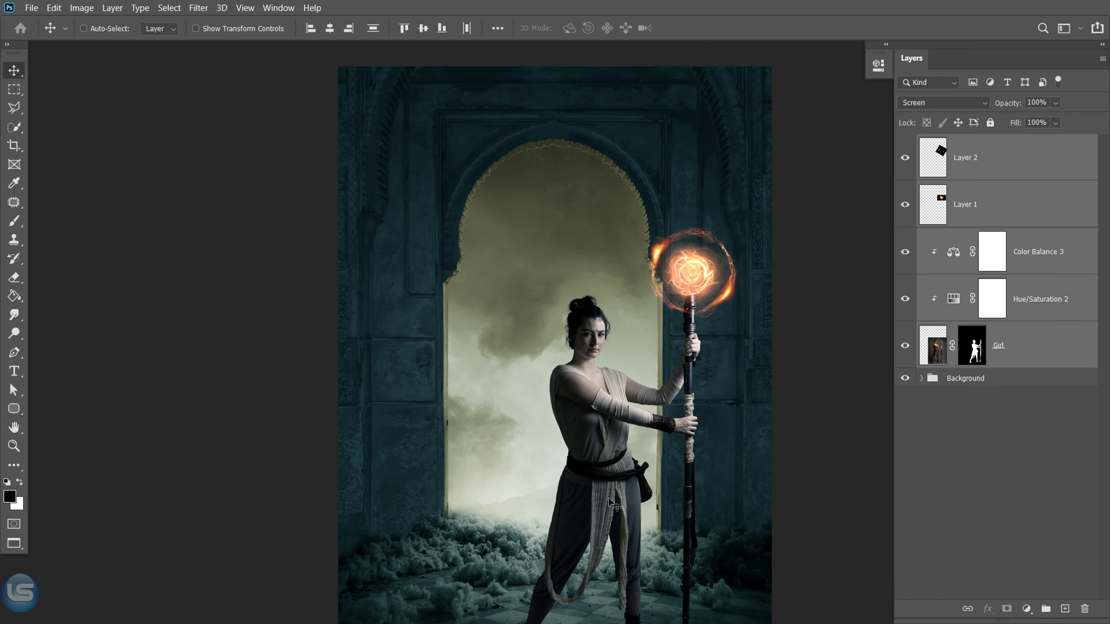
{"action": "scroll", "coordinate": [675, 521], "scroll_direction": "down", "scroll_amount": 3}
{"action": "left_click", "coordinate": [1024, 380]}
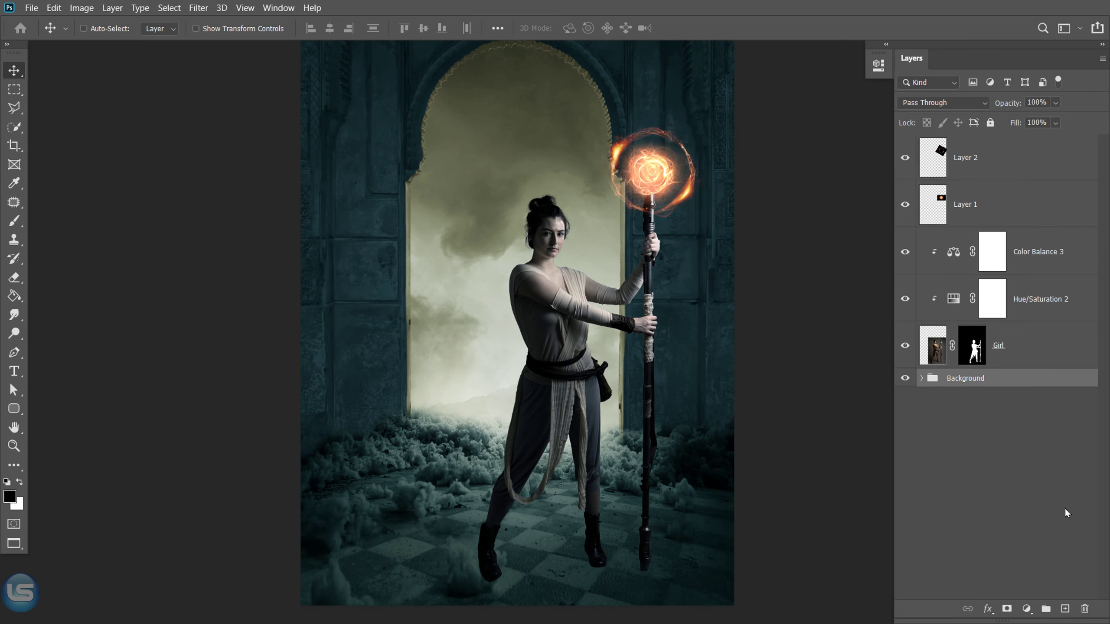
Create a new layer named Shadow above Background and zoom in on the boots.
{"action": "left_click", "coordinate": [1065, 609]}
{"action": "double_click", "coordinate": [963, 394]}
{"action": "type", "text": "Shadow"}
{"action": "key", "text": "Return"}
{"action": "scroll", "coordinate": [518, 295], "scroll_direction": "up", "scroll_amount": 2}
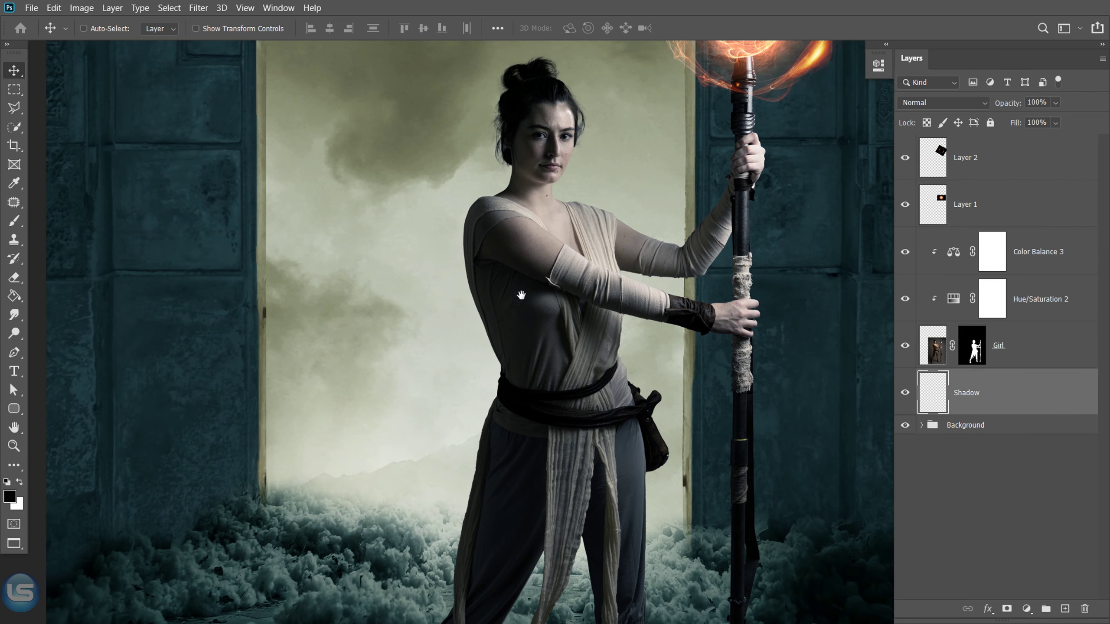
{"action": "scroll", "coordinate": [528, 227], "scroll_direction": "up", "scroll_amount": 2}
{"action": "scroll", "coordinate": [543, 349], "scroll_direction": "up", "scroll_amount": 1}
{"action": "scroll", "coordinate": [647, 413], "scroll_direction": "up", "scroll_amount": 2}
{"action": "left_click_drag", "start_coordinate": [647, 413], "coordinate": [472, 413]}
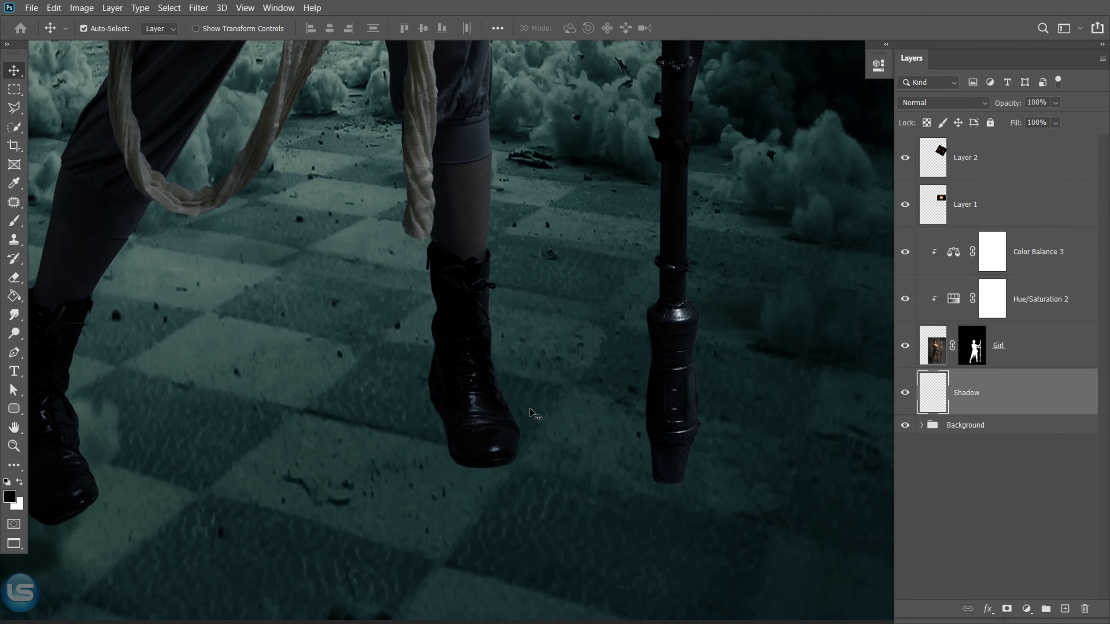
{"action": "scroll", "coordinate": [472, 413], "scroll_direction": "up", "scroll_amount": 3}
{"action": "left_click_drag", "start_coordinate": [423, 318], "coordinate": [572, 319]}
Set up a soft brush with black (000000) color and 10% flow.
{"action": "key", "text": "b"}
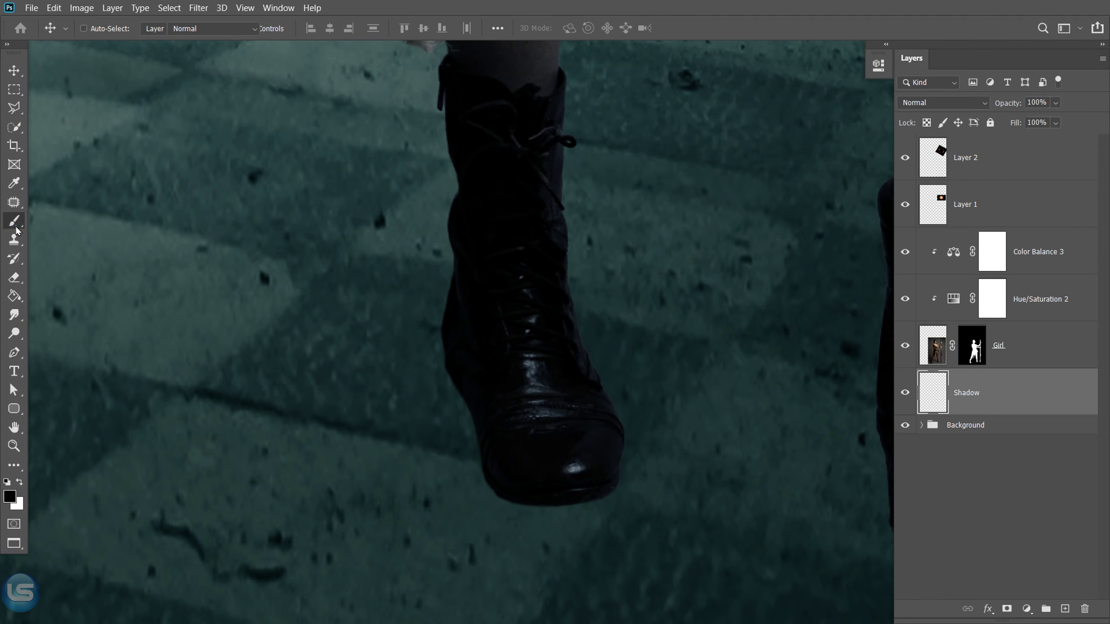
{"action": "right_click", "coordinate": [690, 398]}
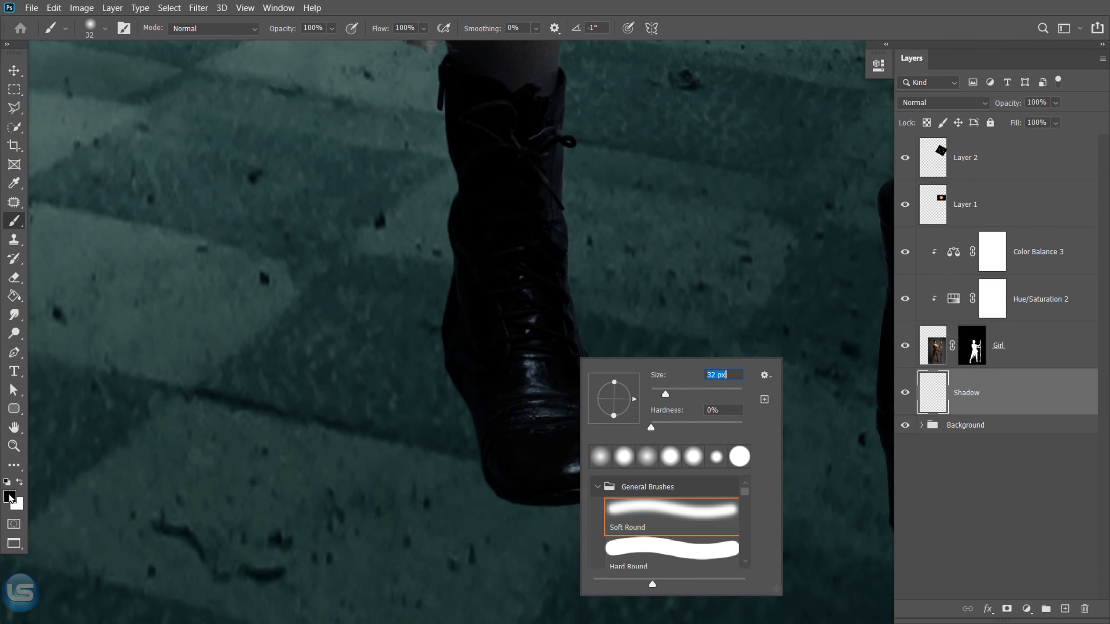
{"action": "left_click", "coordinate": [9, 497]}
{"action": "type", "text": "000000"}
{"action": "left_click", "coordinate": [365, 301]}
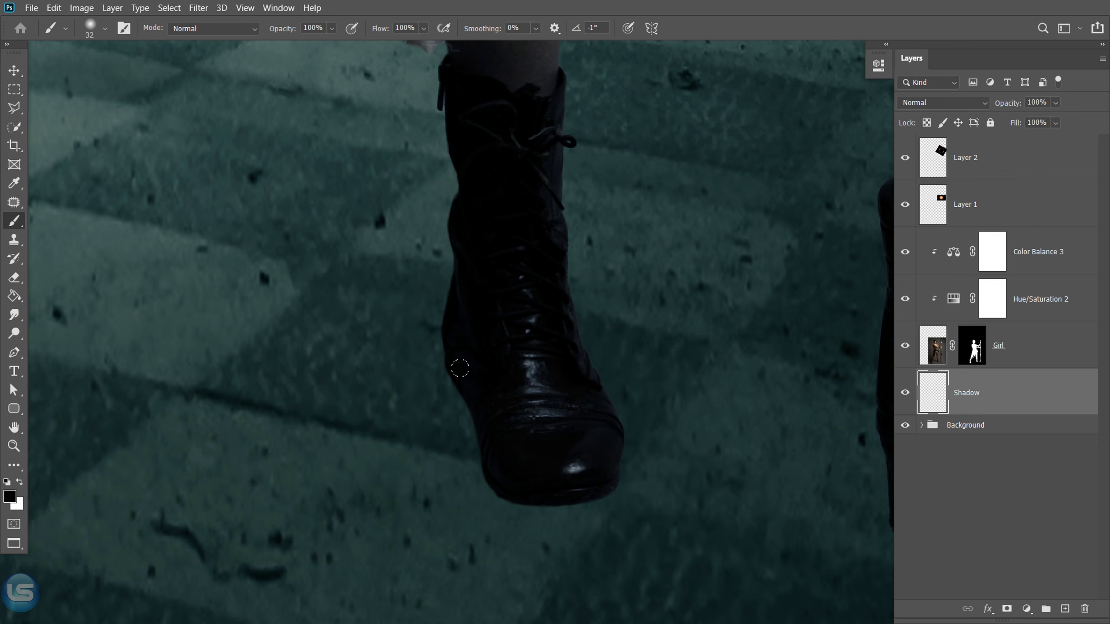
{"action": "left_click", "coordinate": [424, 28]}
{"action": "key", "text": "bracketright"}
{"action": "key", "text": "bracketright"}
{"action": "key", "text": "bracketright"}
Paint soft black shadows under the boot and just below the staff base.
{"action": "mouse_move", "coordinate": [494, 503]}
{"action": "left_mouse_down"}
{"action": "mouse_move", "coordinate": [567, 481]}
{"action": "mouse_move", "coordinate": [500, 586]}
{"action": "left_mouse_up"}
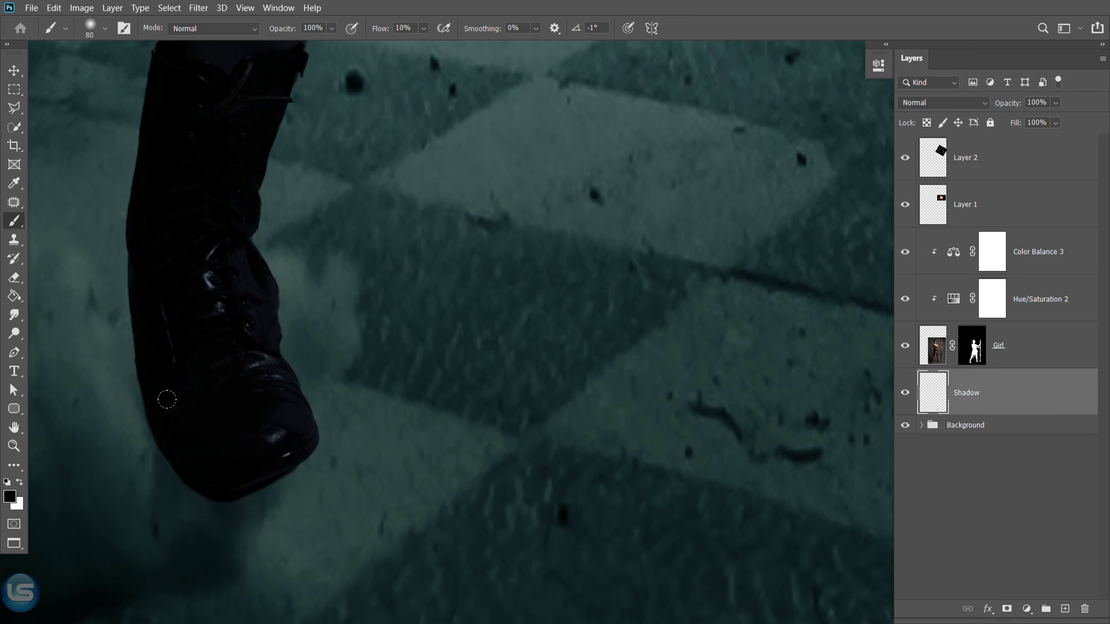
{"action": "left_click_drag", "start_coordinate": [267, 481], "coordinate": [218, 557]}
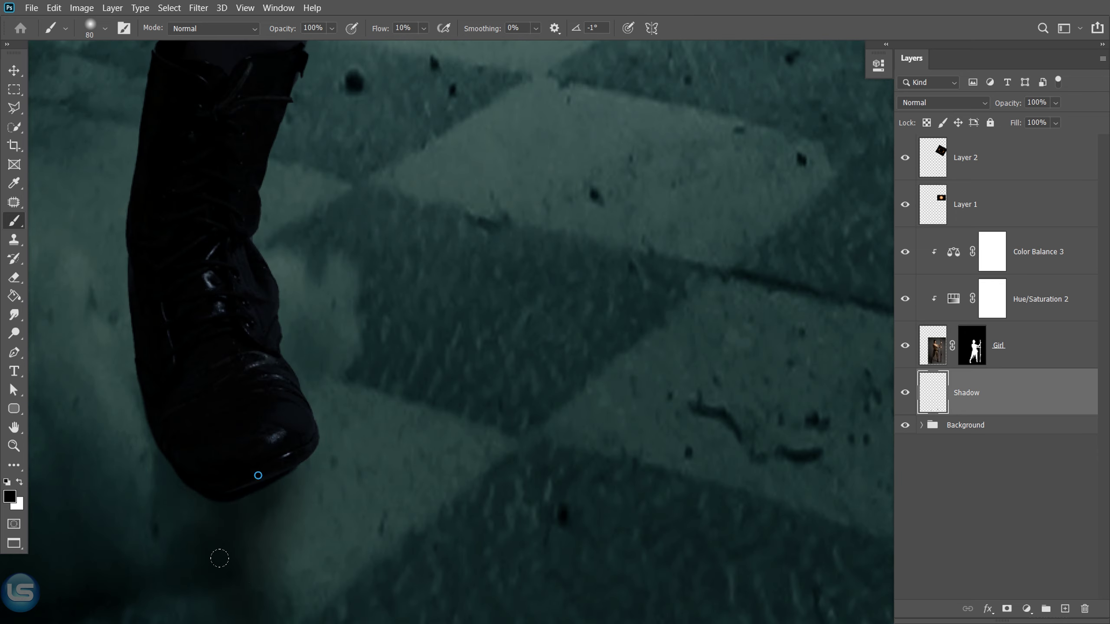
{"action": "scroll", "coordinate": [674, 354], "scroll_direction": "down", "scroll_amount": 5}
{"action": "scroll", "coordinate": [260, 470], "scroll_direction": "up", "scroll_amount": 5}
{"action": "key", "text": "bracketleft"}
{"action": "key", "text": "bracketleft"}
{"action": "key", "text": "bracketleft"}
{"action": "key", "text": "bracketleft"}
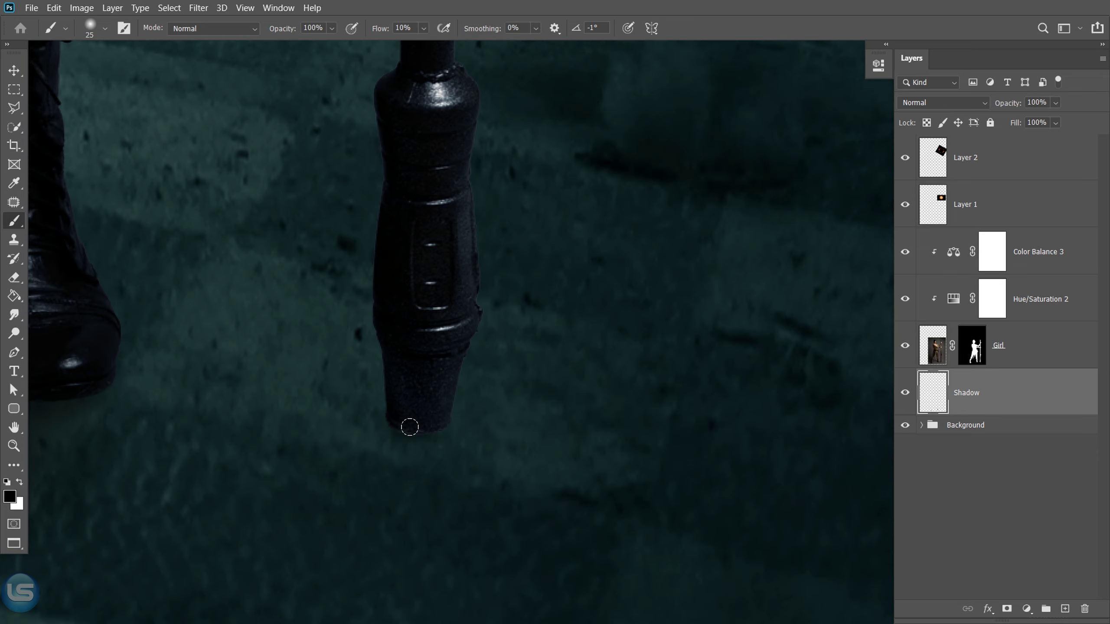
{"action": "left_click_drag", "start_coordinate": [408, 424], "coordinate": [396, 420]}
{"action": "scroll", "coordinate": [394, 405], "scroll_direction": "down", "scroll_amount": 5}
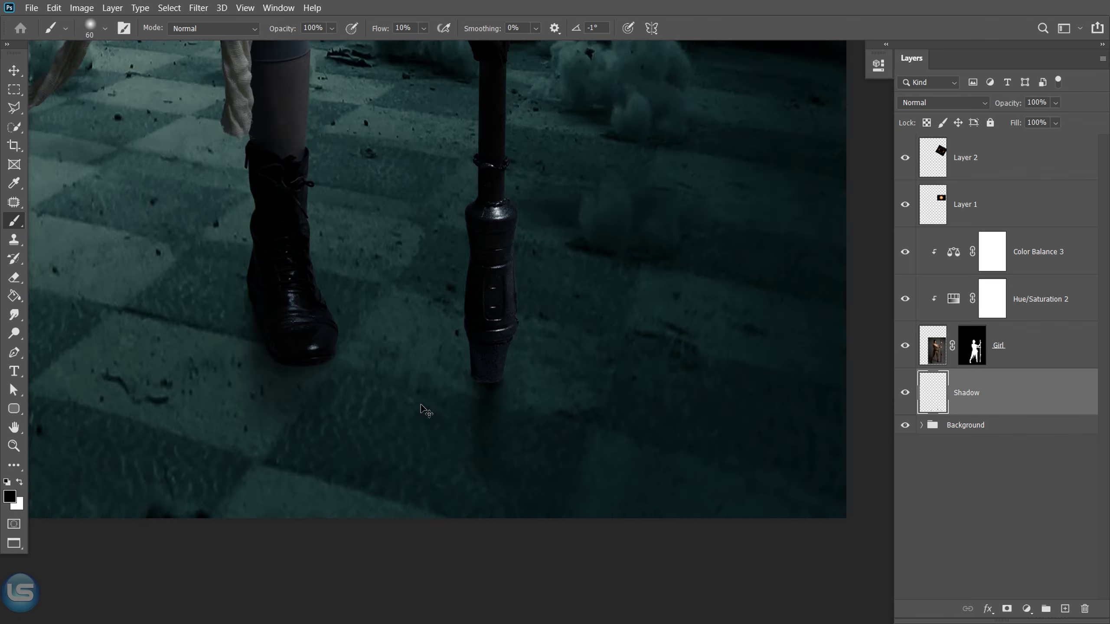
{"action": "key", "text": "bracketright"}
{"action": "key", "text": "bracketright"}
{"action": "key", "text": "bracketright"}
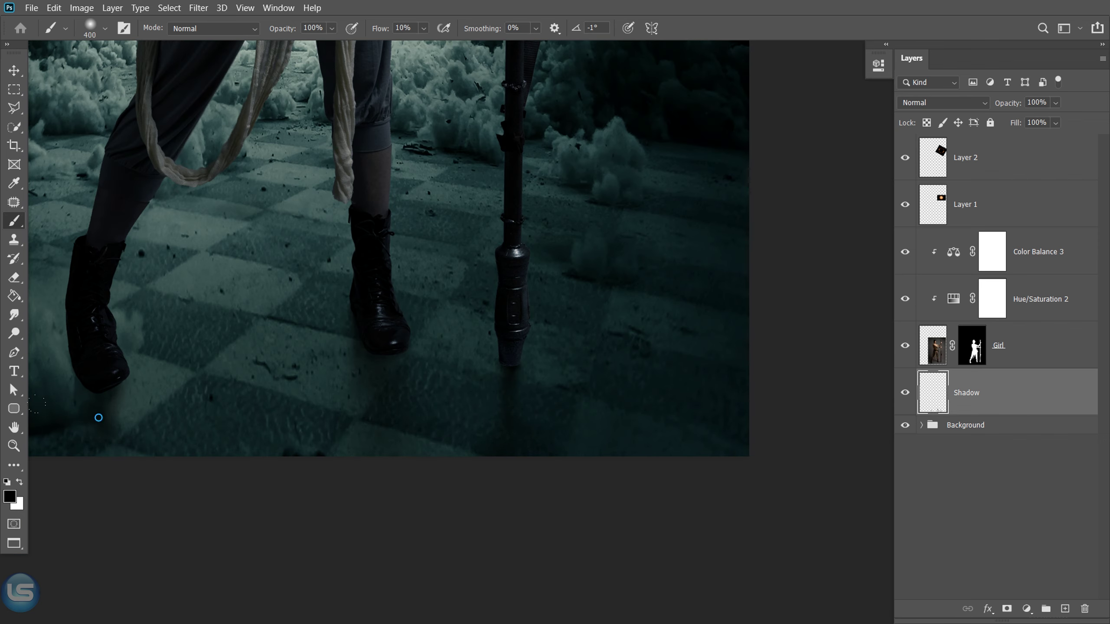
{"action": "scroll", "coordinate": [302, 334], "scroll_direction": "up", "scroll_amount": 3}
Expand the Background group and select the Floor layer.
{"action": "key", "text": "v"}
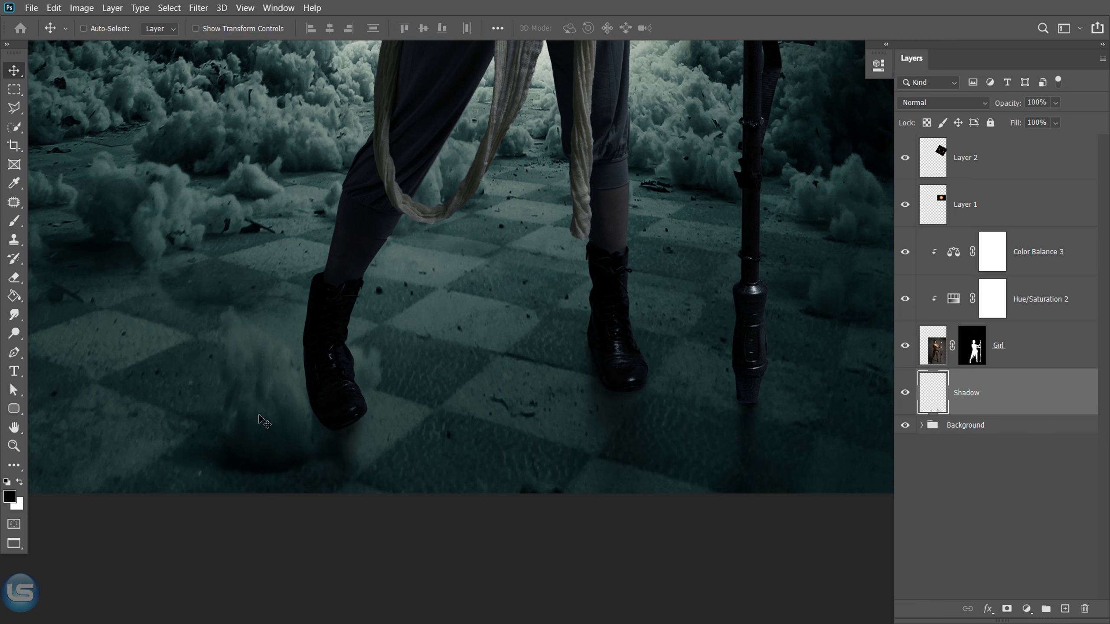
{"action": "left_click", "coordinate": [921, 425]}
{"action": "scroll", "coordinate": [952, 415], "scroll_direction": "down", "scroll_amount": 5}
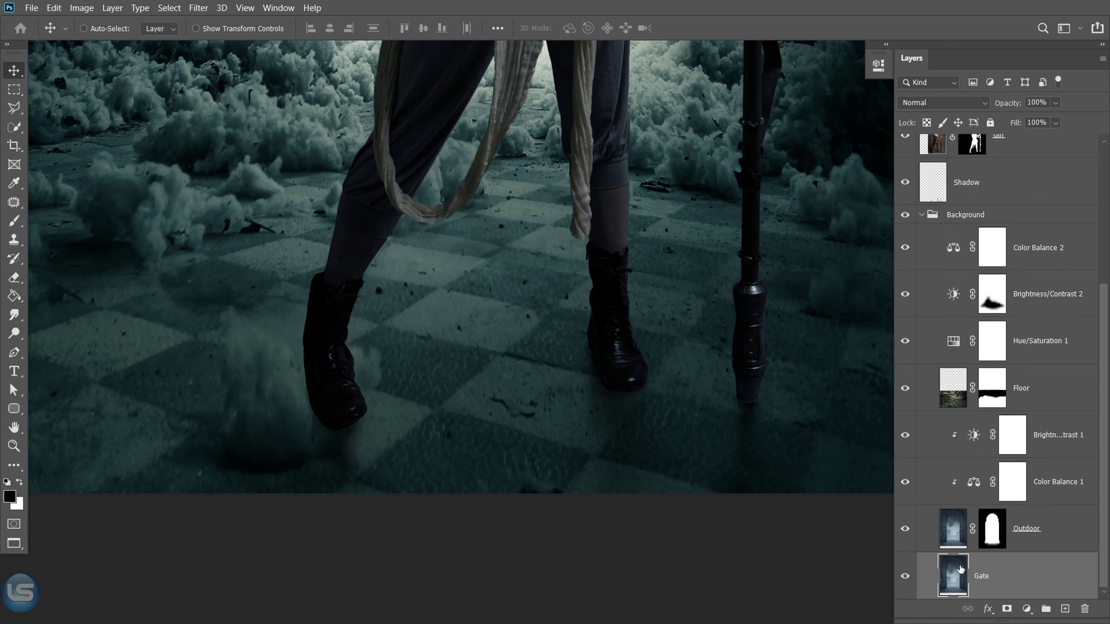
{"action": "left_click", "coordinate": [952, 391]}
{"action": "scroll", "coordinate": [244, 394], "scroll_direction": "up", "scroll_amount": 3}
{"action": "scroll", "coordinate": [185, 434], "scroll_direction": "up", "scroll_amount": 2}
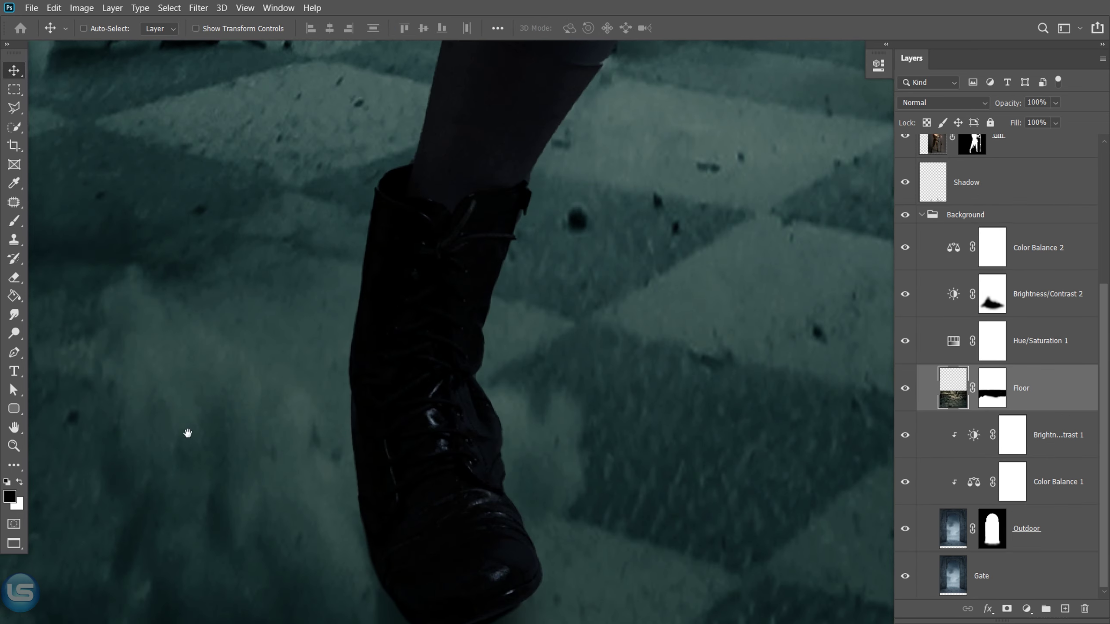
{"action": "scroll", "coordinate": [267, 256], "scroll_direction": "up", "scroll_amount": 2}
Set up the Clone Stamp to sample Current Layer at 30% flow.
{"action": "key", "text": "s"}
{"action": "right_click", "coordinate": [310, 340]}
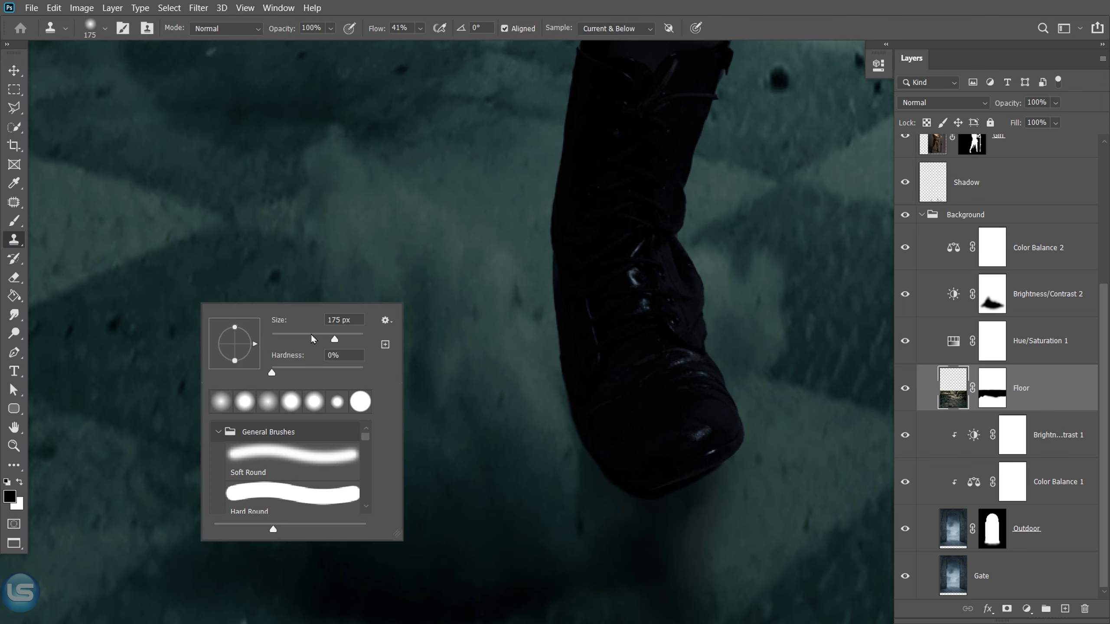
{"action": "left_click_drag", "start_coordinate": [420, 28], "coordinate": [476, 48]}
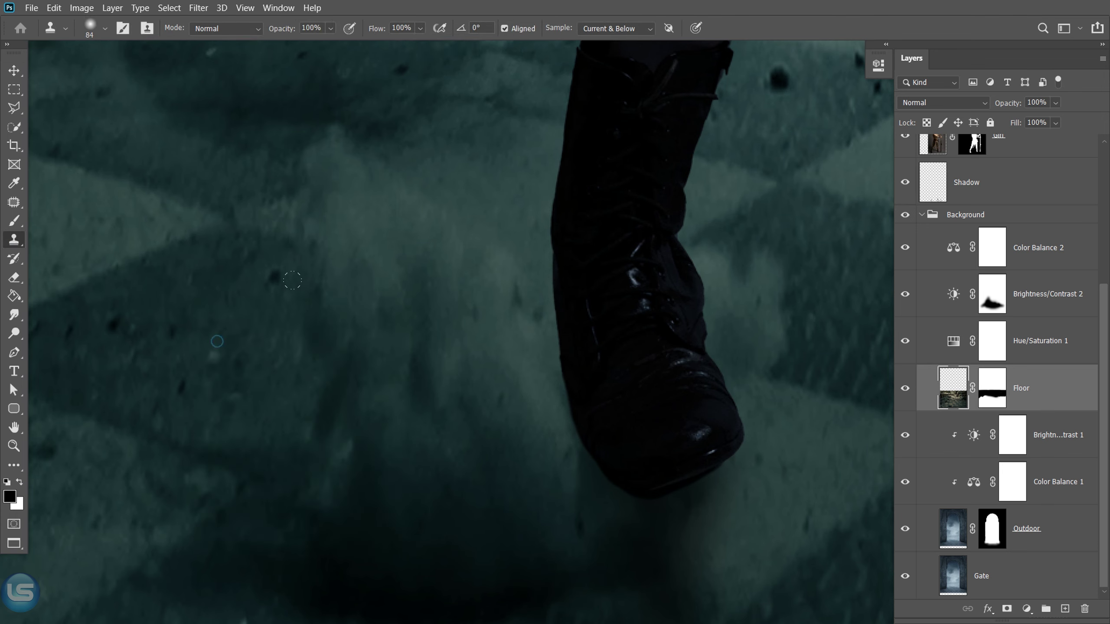
{"action": "left_click", "coordinate": [616, 29]}
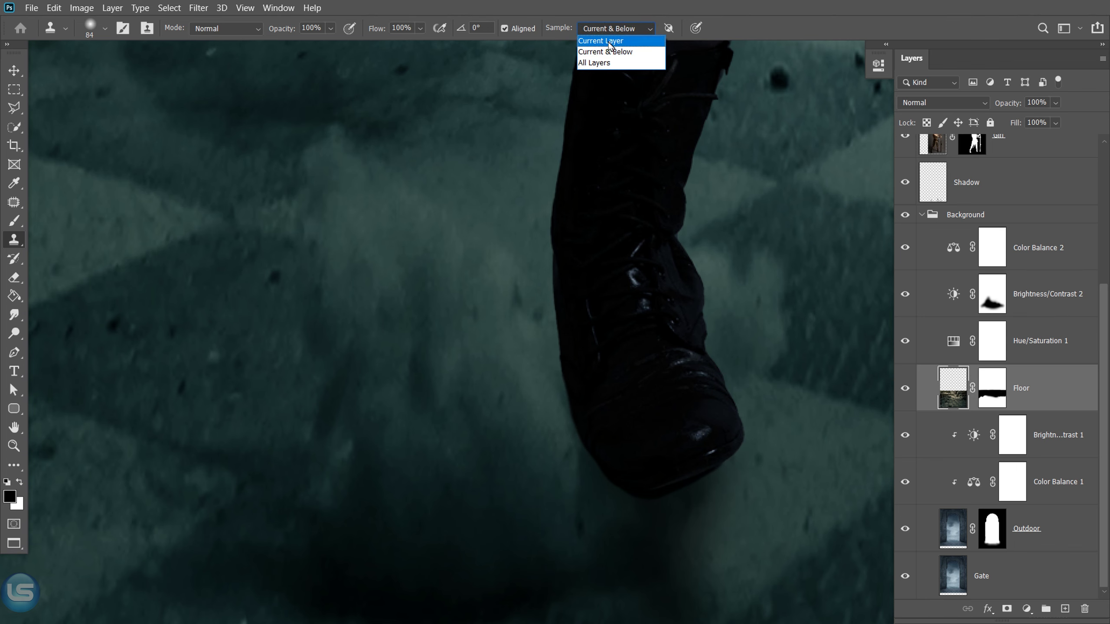
{"action": "scroll", "coordinate": [265, 363], "scroll_direction": "down", "scroll_amount": 2}
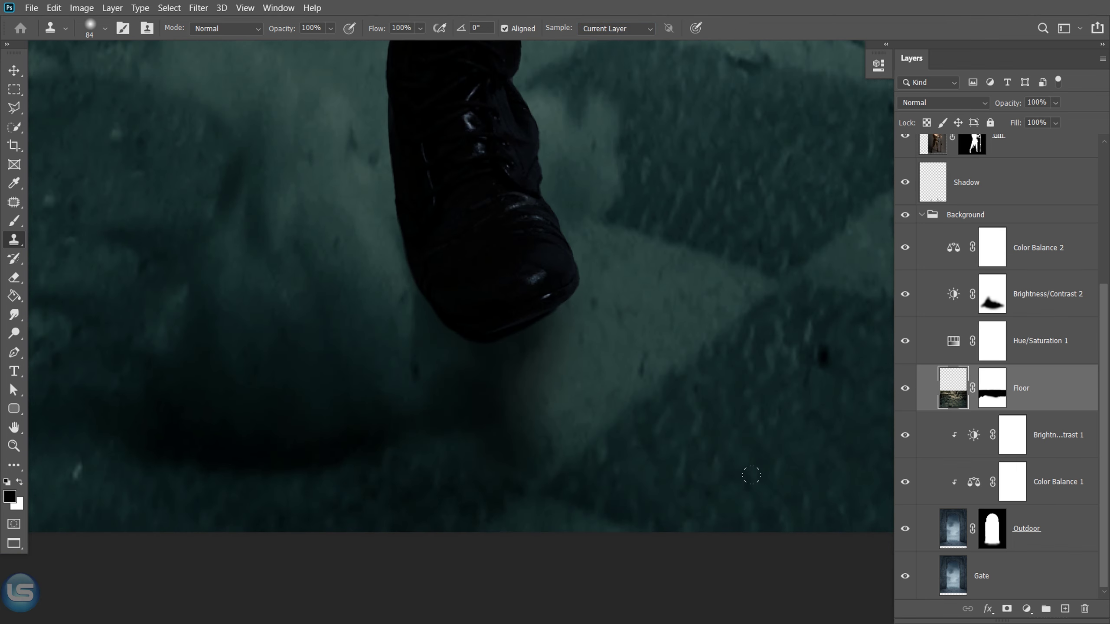
{"action": "scroll", "coordinate": [291, 466], "scroll_direction": "down", "scroll_amount": 1}
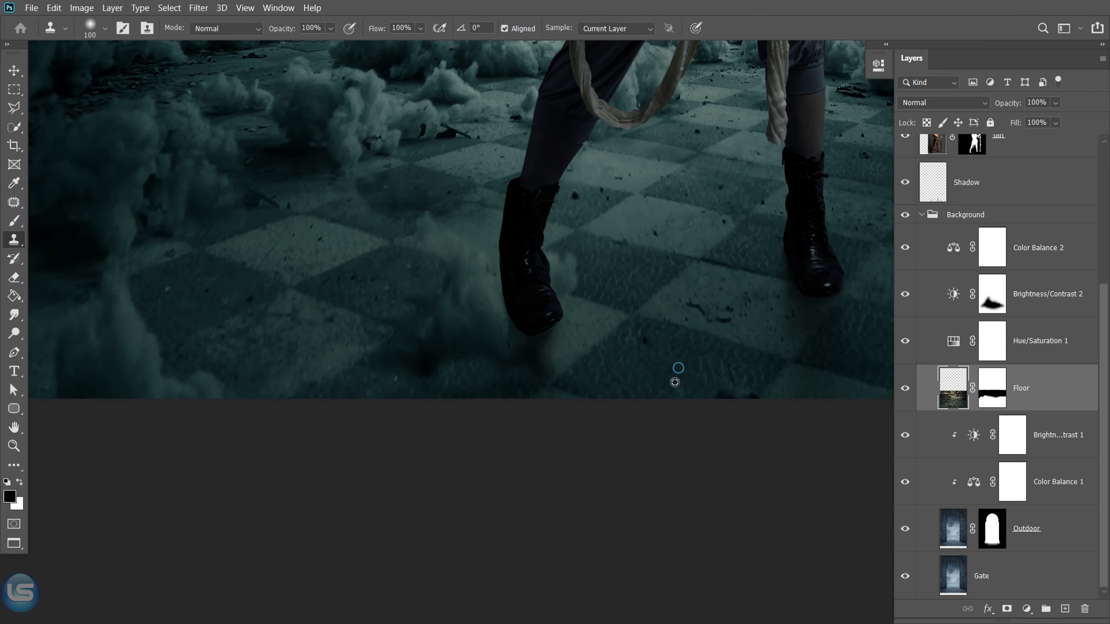
{"action": "scroll", "coordinate": [395, 322], "scroll_direction": "up", "scroll_amount": 3}
{"action": "left_click_drag", "start_coordinate": [420, 28], "coordinate": [387, 47]}
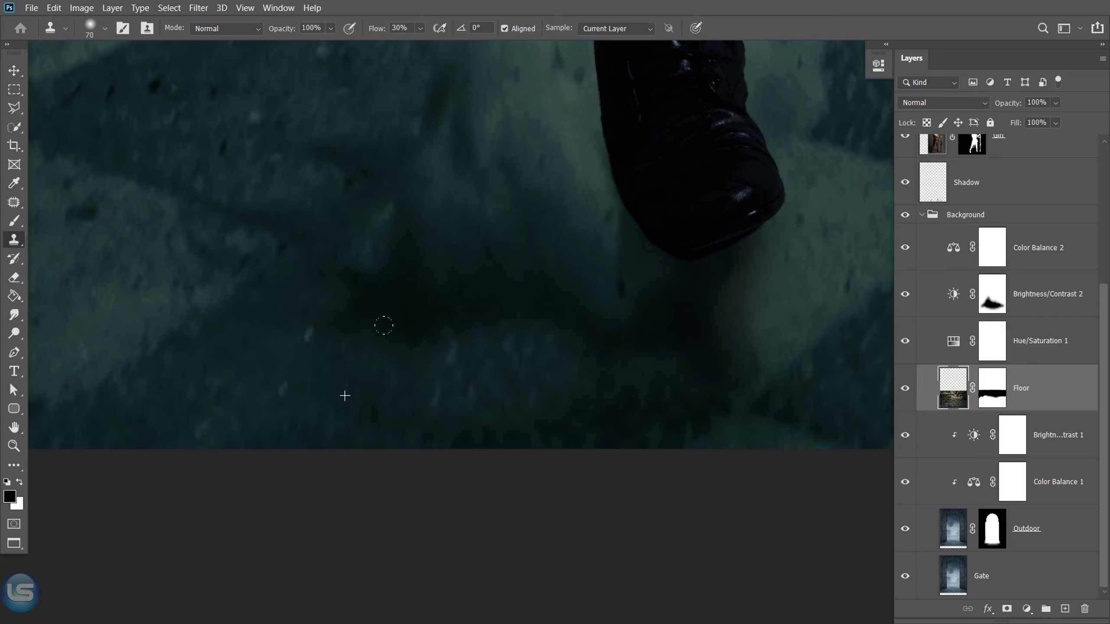
Clone clean floor texture to the left of and beneath the boot.
{"action": "left_click_drag", "start_coordinate": [385, 323], "coordinate": [101, 319]}
{"action": "left_click_drag", "start_coordinate": [172, 351], "coordinate": [182, 349]}
{"action": "scroll", "coordinate": [181, 350], "scroll_direction": "left", "scroll_amount": 5}
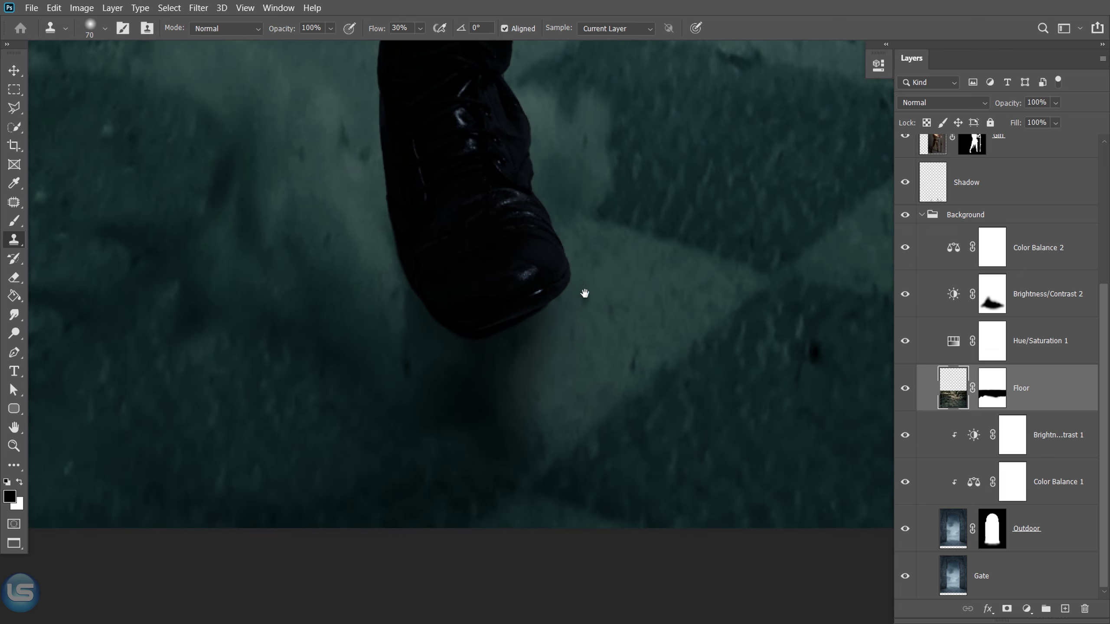
{"action": "scroll", "coordinate": [585, 293], "scroll_direction": "up", "scroll_amount": 3}
{"action": "left_click", "coordinate": [790, 242], "text": "alt"}
{"action": "left_click_drag", "start_coordinate": [244, 266], "coordinate": [301, 263]}
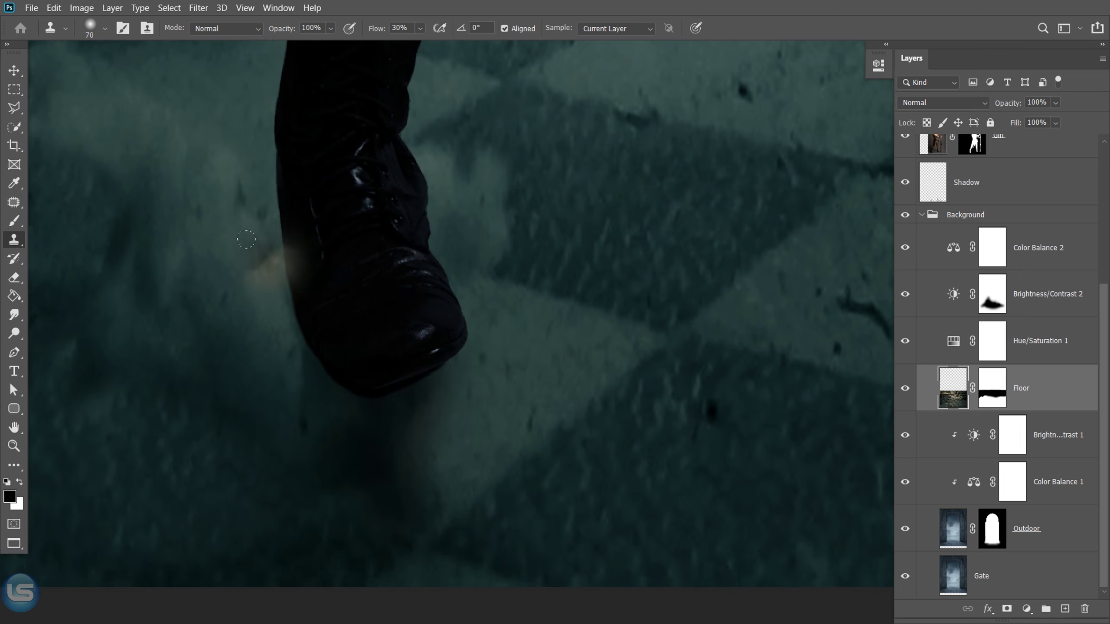
{"action": "left_click_drag", "start_coordinate": [377, 393], "coordinate": [341, 458]}
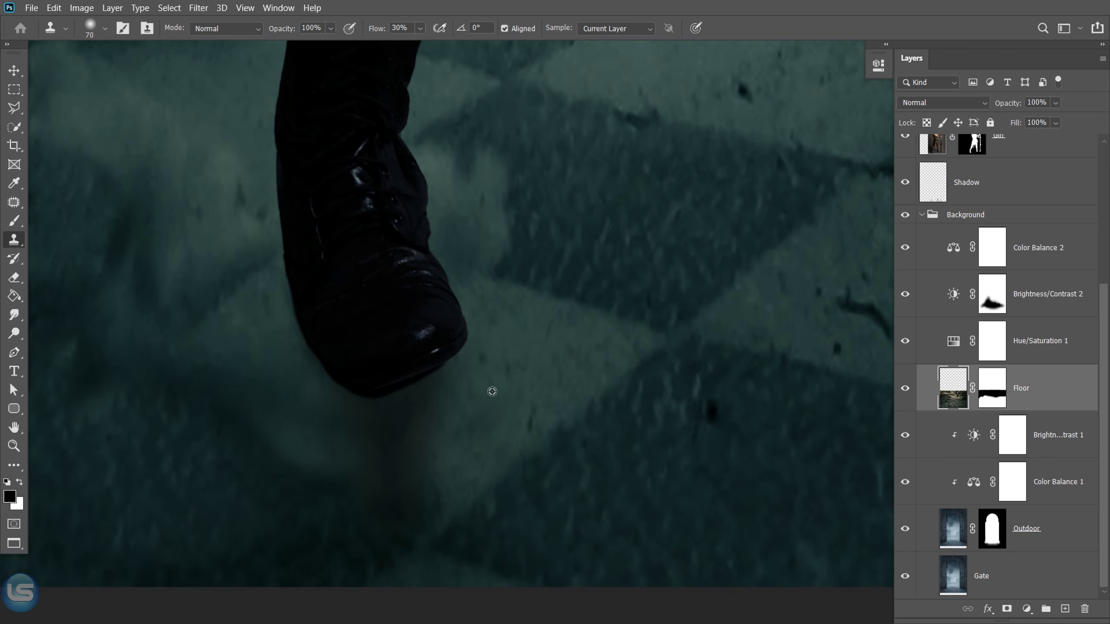
Clone over the floor near the boot with a smaller brush.
{"action": "scroll", "coordinate": [451, 307], "scroll_direction": "left", "scroll_amount": 9}
{"action": "scroll", "coordinate": [493, 262], "scroll_direction": "down", "scroll_amount": 5}
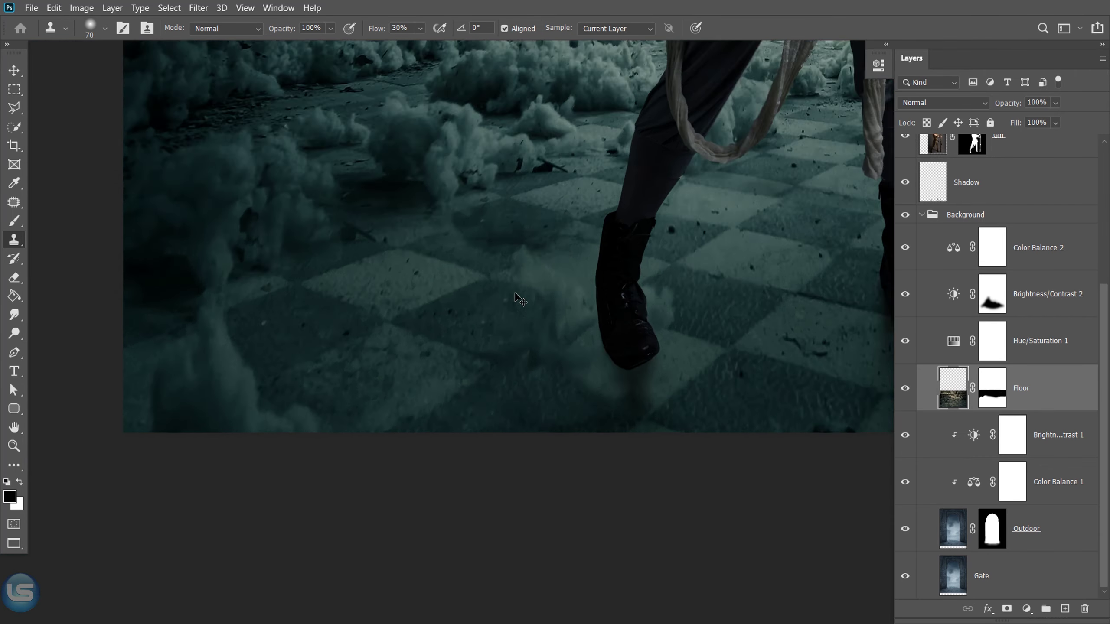
{"action": "scroll", "coordinate": [644, 362], "scroll_direction": "up", "scroll_amount": 5}
{"action": "key", "text": "bracketleft"}
{"action": "left_click_drag", "start_coordinate": [519, 350], "coordinate": [487, 288]}
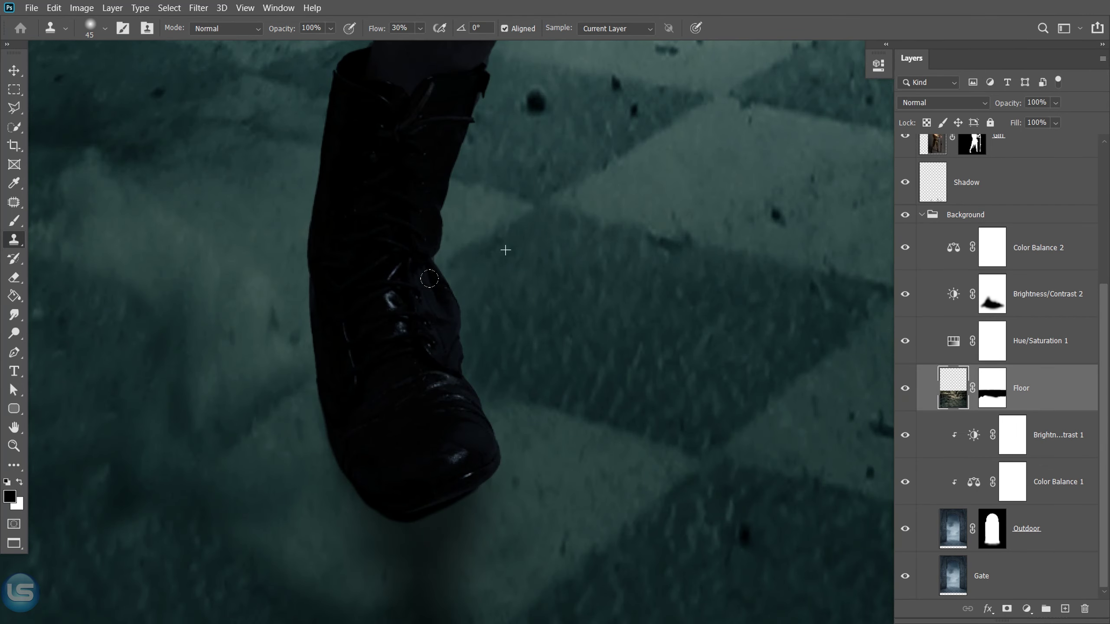
{"action": "key", "text": "bracketleft"}
{"action": "key", "text": "bracketleft"}
{"action": "left_click_drag", "start_coordinate": [523, 536], "coordinate": [634, 411]}
{"action": "scroll", "coordinate": [634, 411], "scroll_direction": "down", "scroll_amount": 5}
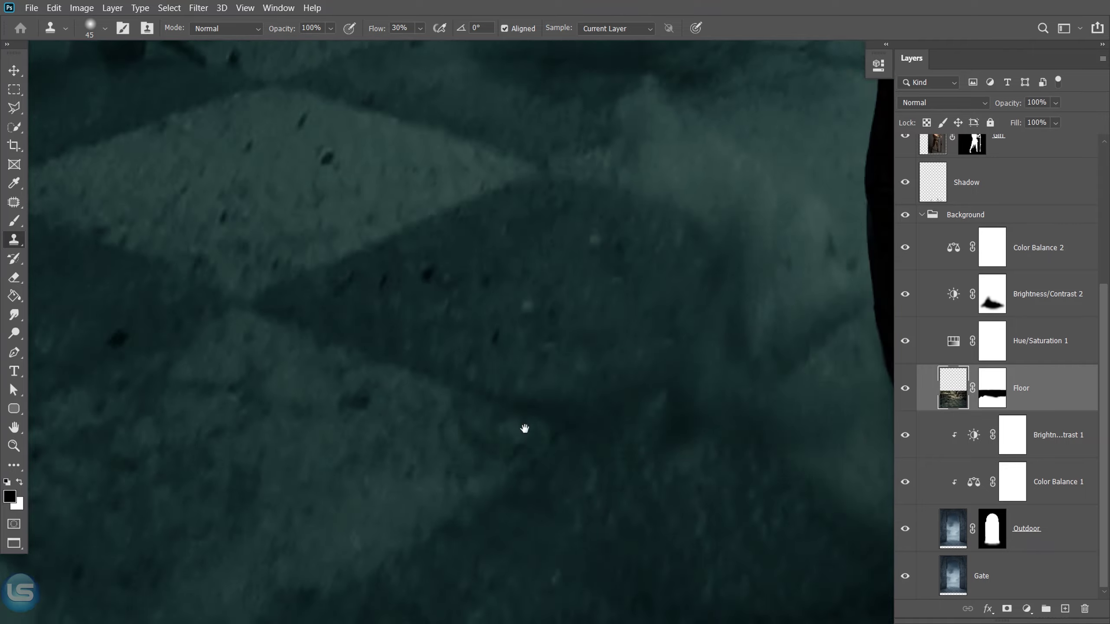
{"action": "scroll", "coordinate": [153, 238], "scroll_direction": "up", "scroll_amount": 5}
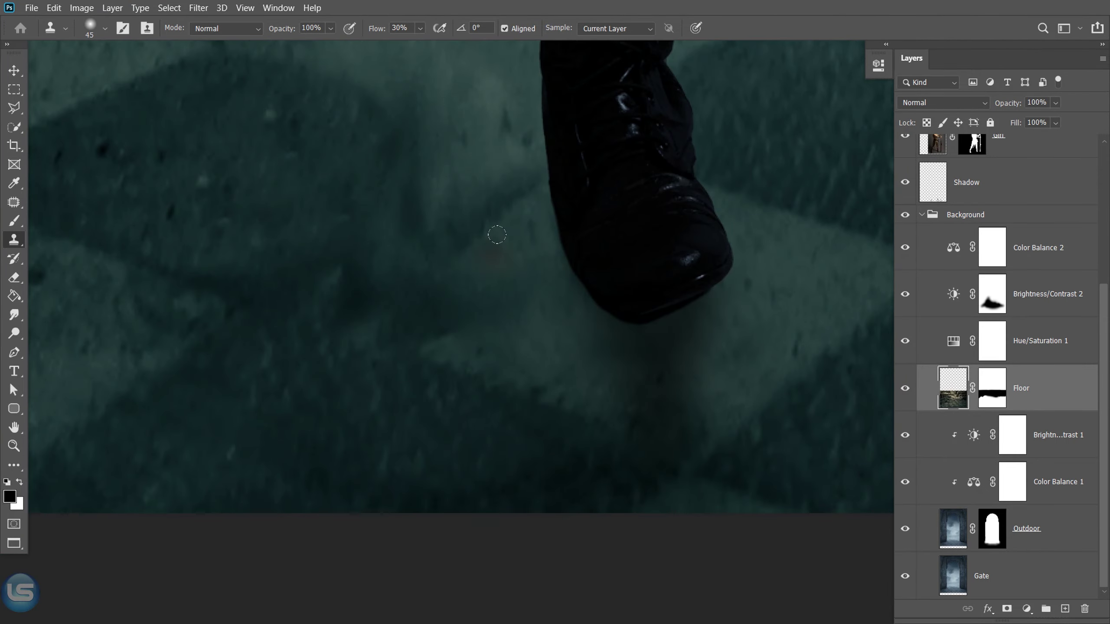
Cover the remaining smoky floor patch beside the boot with clean tile texture.
{"action": "scroll", "coordinate": [592, 391], "scroll_direction": "right", "scroll_amount": 5}
{"action": "scroll", "coordinate": [348, 340], "scroll_direction": "left", "scroll_amount": 5}
{"action": "scroll", "coordinate": [348, 340], "scroll_direction": "down", "scroll_amount": 5}
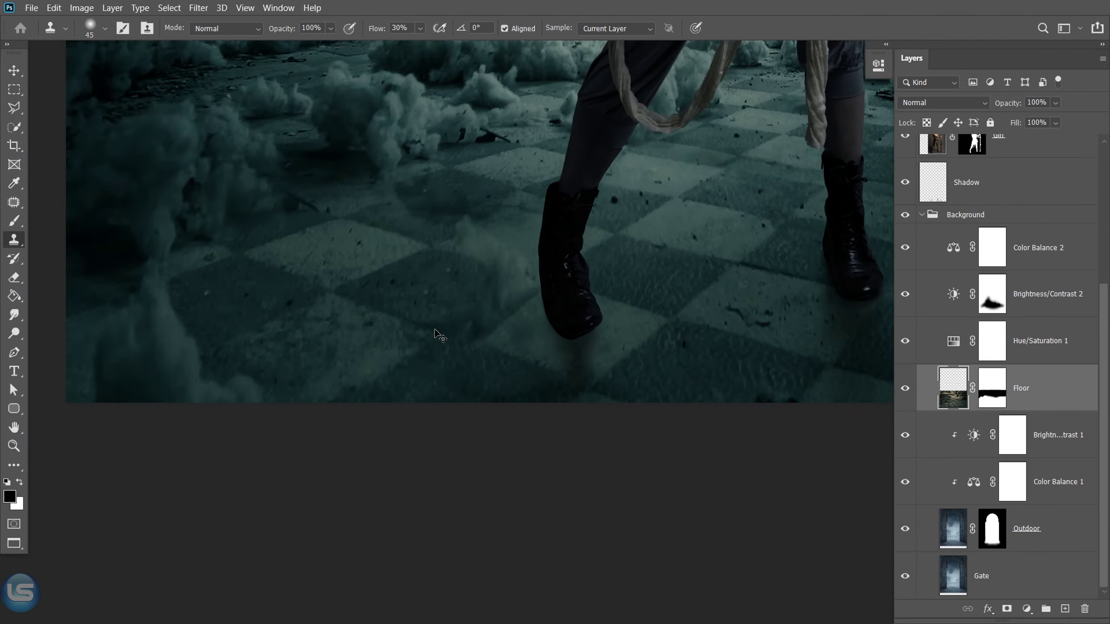
{"action": "scroll", "coordinate": [440, 317], "scroll_direction": "up", "scroll_amount": 3}
{"action": "key", "text": "bracketright"}
{"action": "key", "text": "bracketright"}
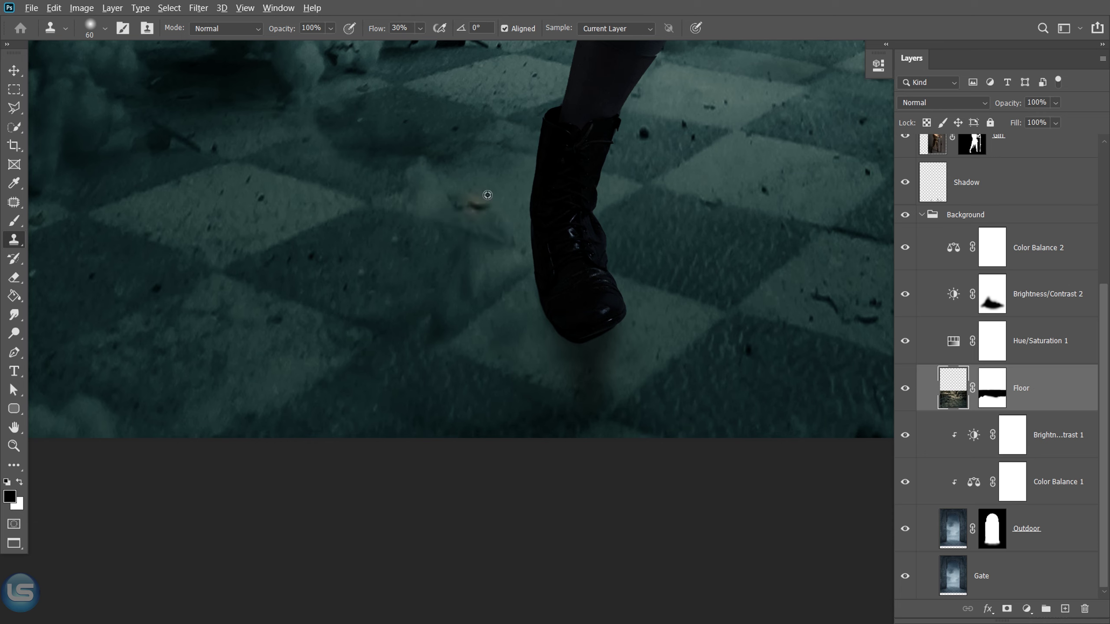
{"action": "left_click_drag", "start_coordinate": [351, 173], "coordinate": [428, 141]}
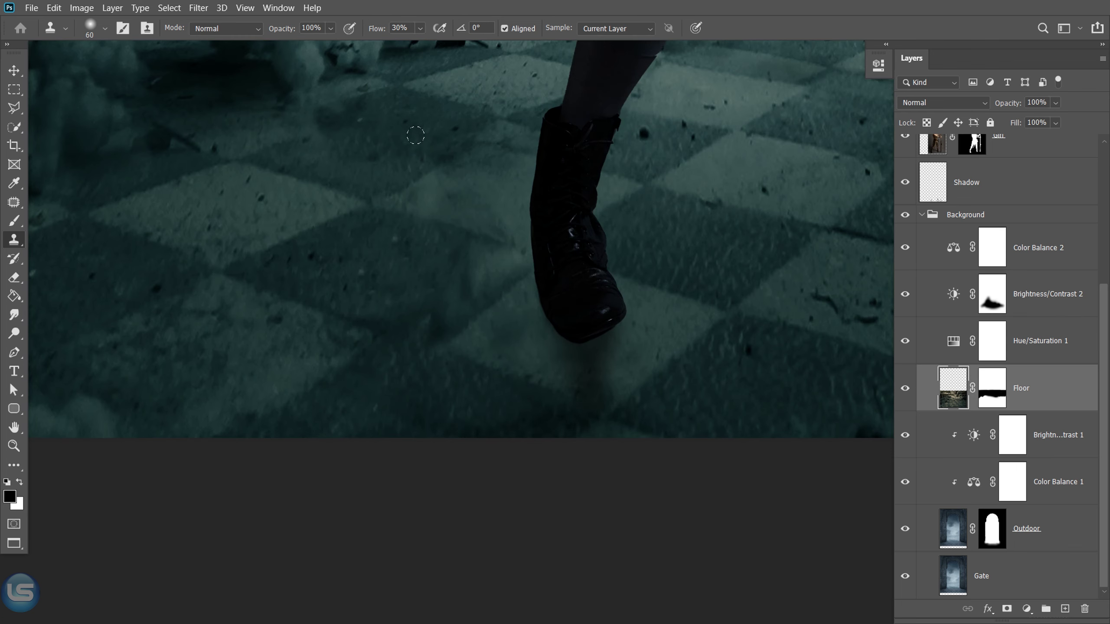
{"action": "mouse_move", "coordinate": [424, 260]}
{"action": "left_mouse_down"}
{"action": "mouse_move", "coordinate": [513, 257]}
{"action": "mouse_move", "coordinate": [492, 234]}
{"action": "left_mouse_up"}
{"action": "left_click", "coordinate": [495, 373], "text": "alt"}
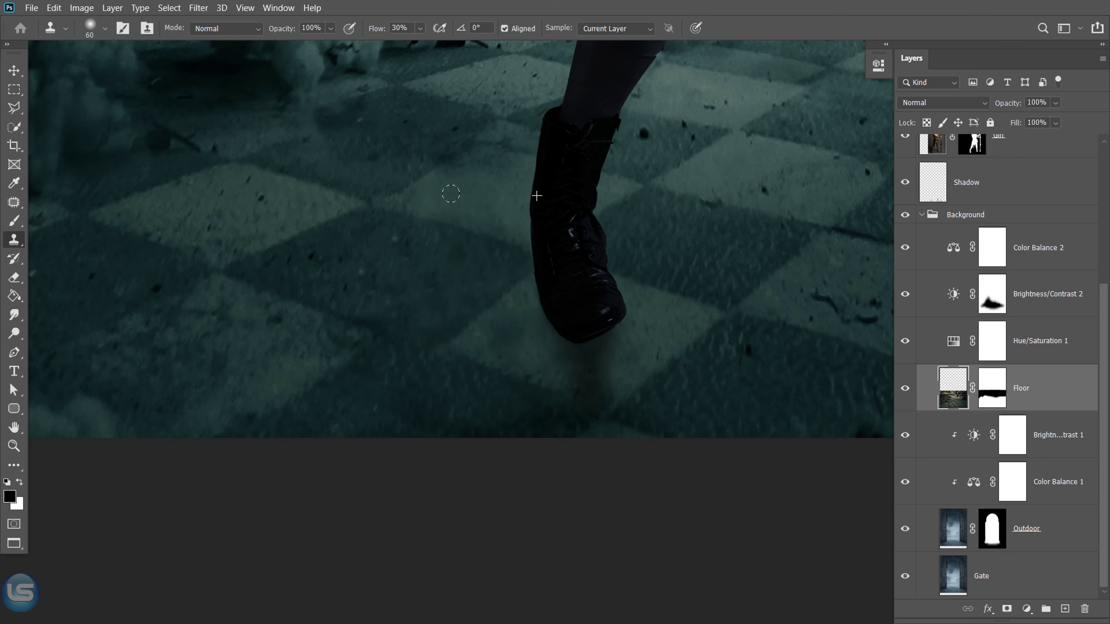
{"action": "left_click_drag", "start_coordinate": [707, 304], "coordinate": [495, 267]}
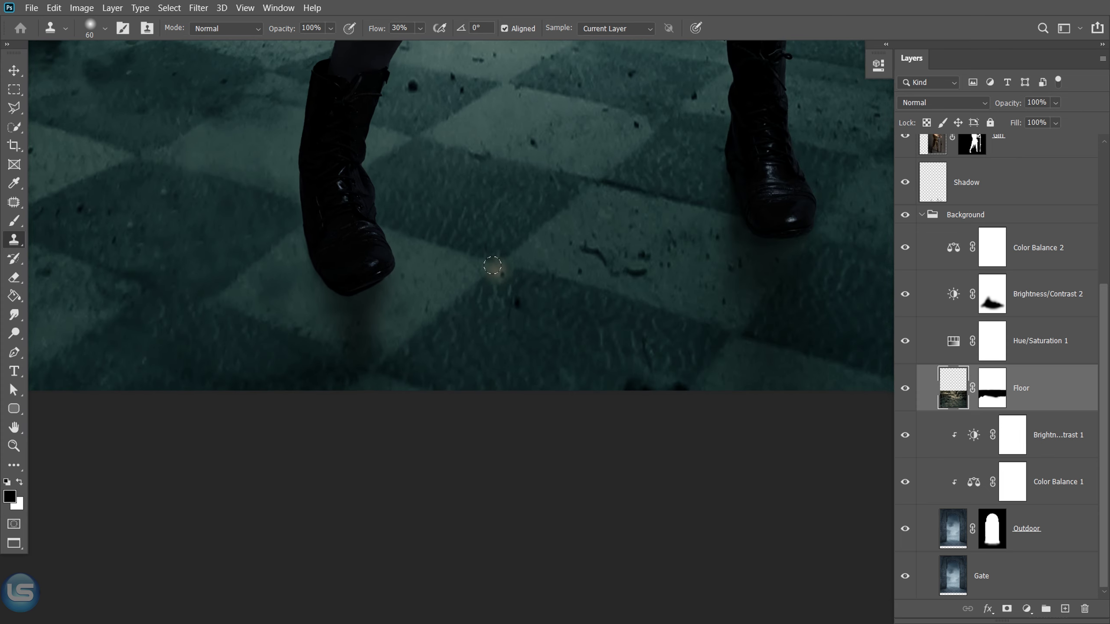
Collapse the Background group and select the Shadow layer with the Brush tool.
{"action": "left_click", "coordinate": [921, 214]}
{"action": "left_click", "coordinate": [934, 385]}
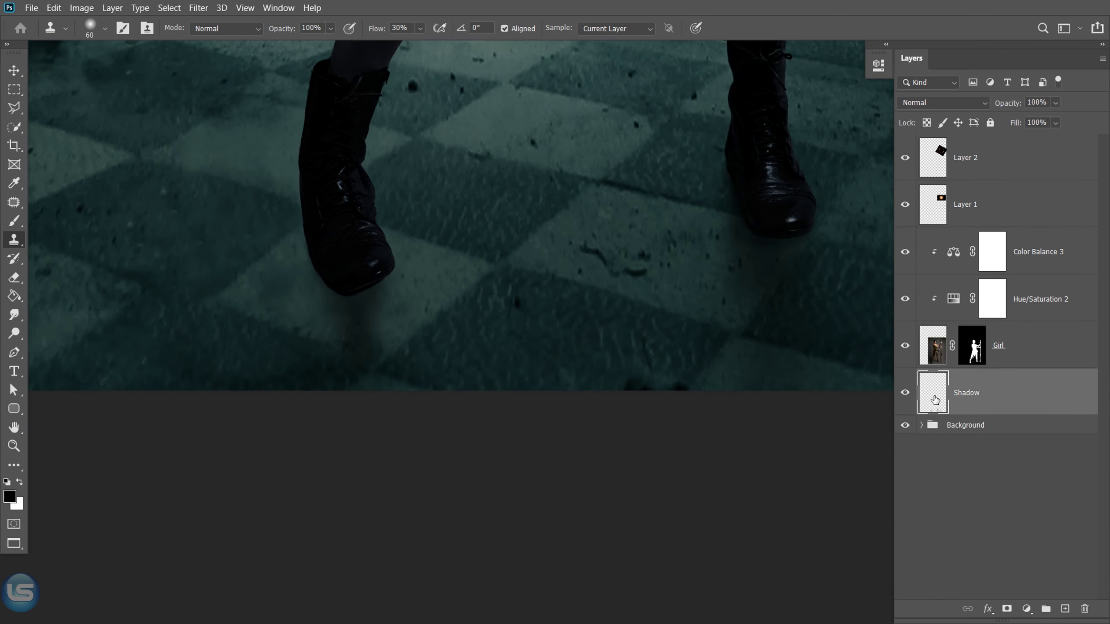
{"action": "key", "text": "b"}
{"action": "scroll", "coordinate": [379, 303], "scroll_direction": "up", "scroll_amount": 5}
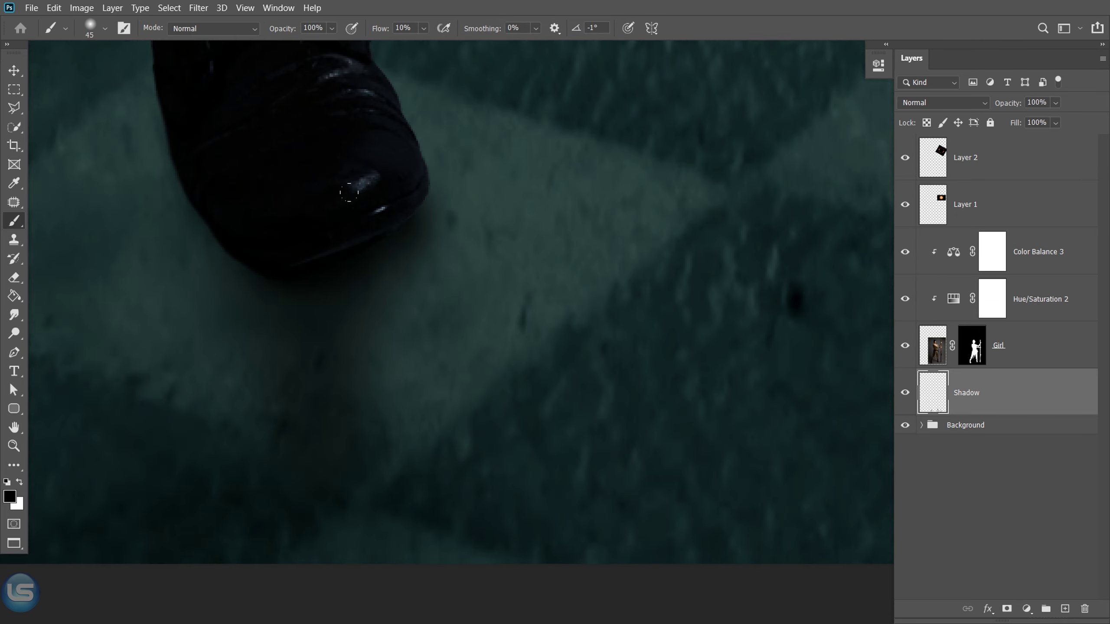
{"action": "scroll", "coordinate": [390, 209], "scroll_direction": "left", "scroll_amount": 2}
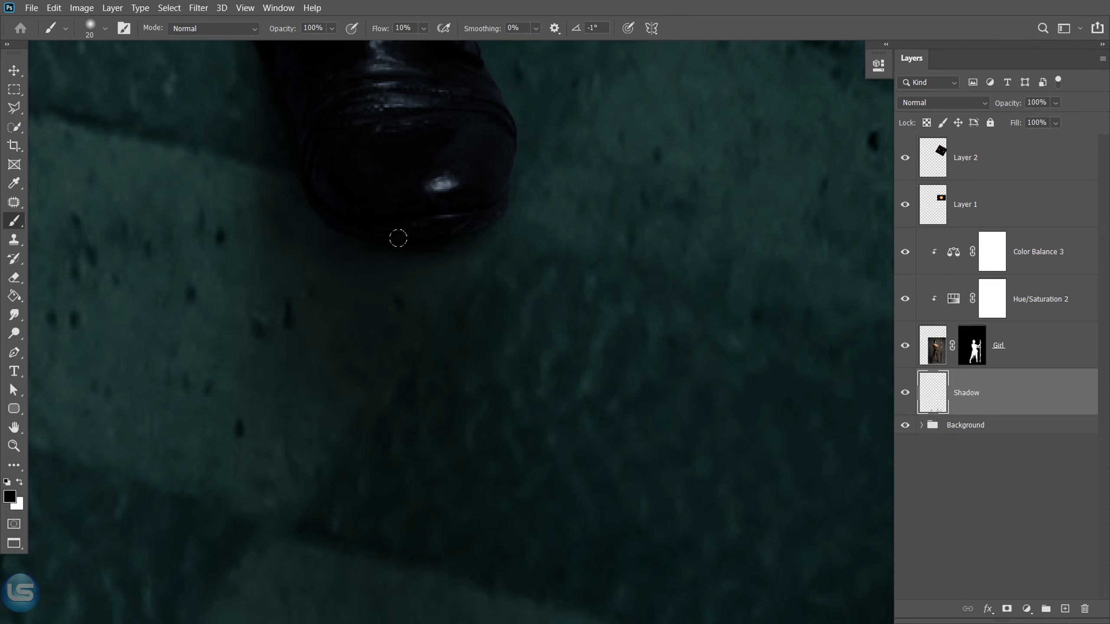
{"action": "scroll", "coordinate": [404, 446], "scroll_direction": "down", "scroll_amount": 3}
{"action": "scroll", "coordinate": [438, 339], "scroll_direction": "up", "scroll_amount": 2}
{"action": "scroll", "coordinate": [424, 375], "scroll_direction": "up", "scroll_amount": 2}
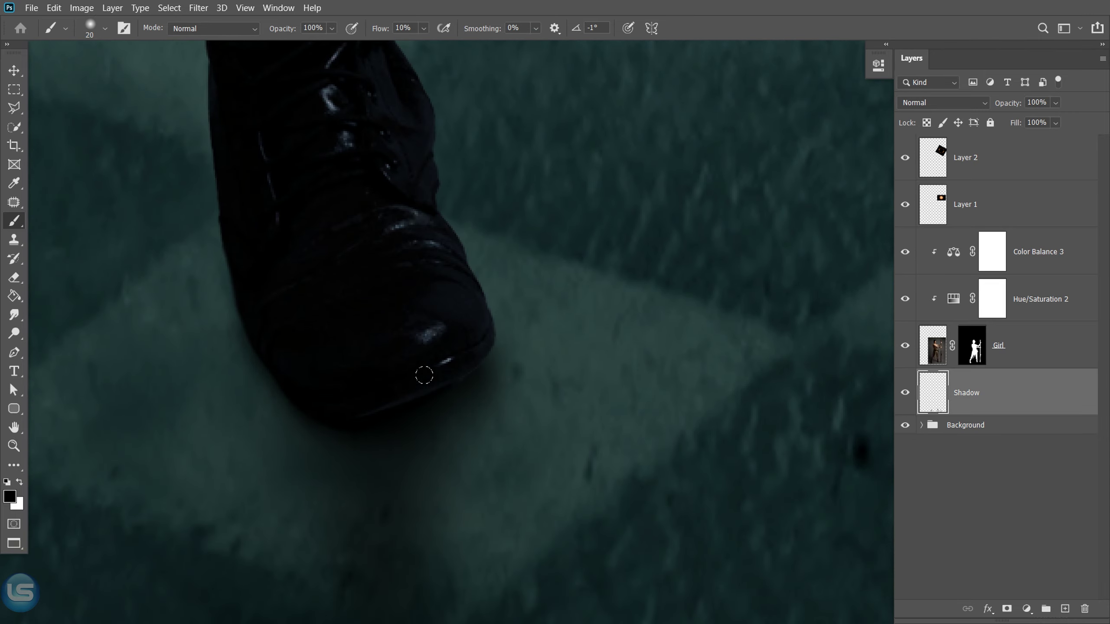
{"action": "scroll", "coordinate": [383, 413], "scroll_direction": "down", "scroll_amount": 5}
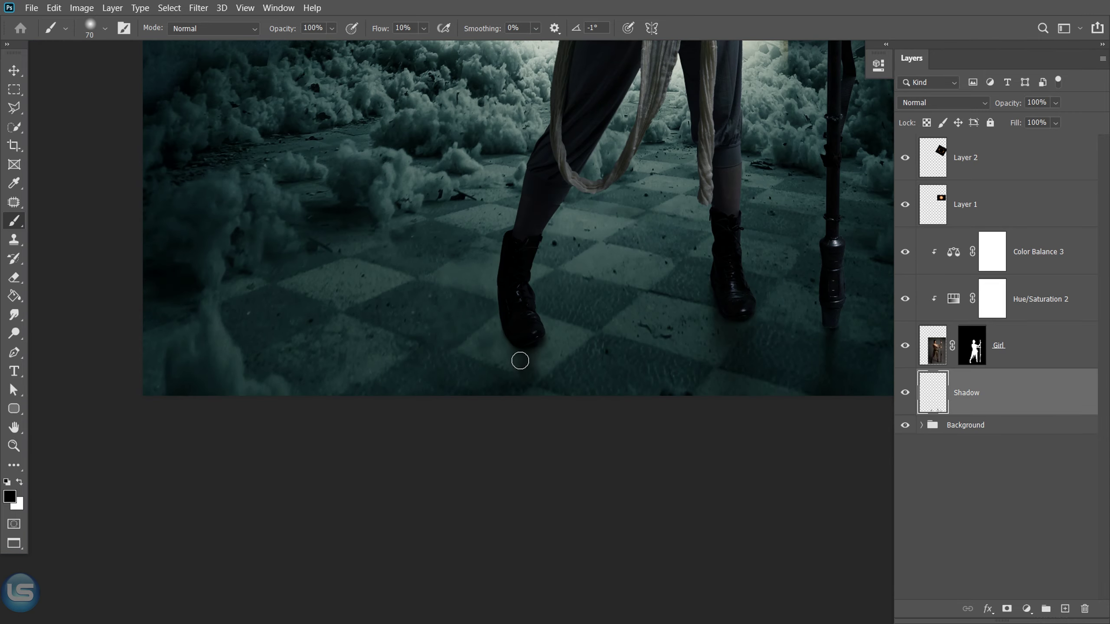
Paint soft black contact shadows beneath the left boot, shrinking then enlarging the brush.
{"action": "key", "text": "bracketleft"}
{"action": "key", "text": "bracketleft"}
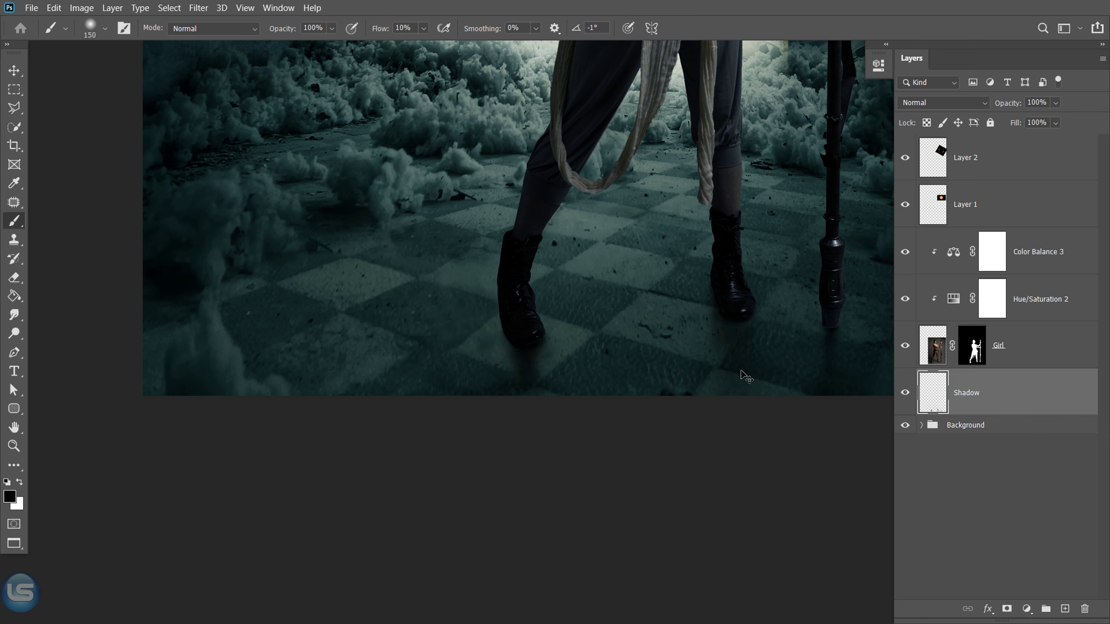
{"action": "scroll", "coordinate": [782, 384], "scroll_direction": "down", "scroll_amount": 2}
{"action": "scroll", "coordinate": [720, 322], "scroll_direction": "up", "scroll_amount": 6}
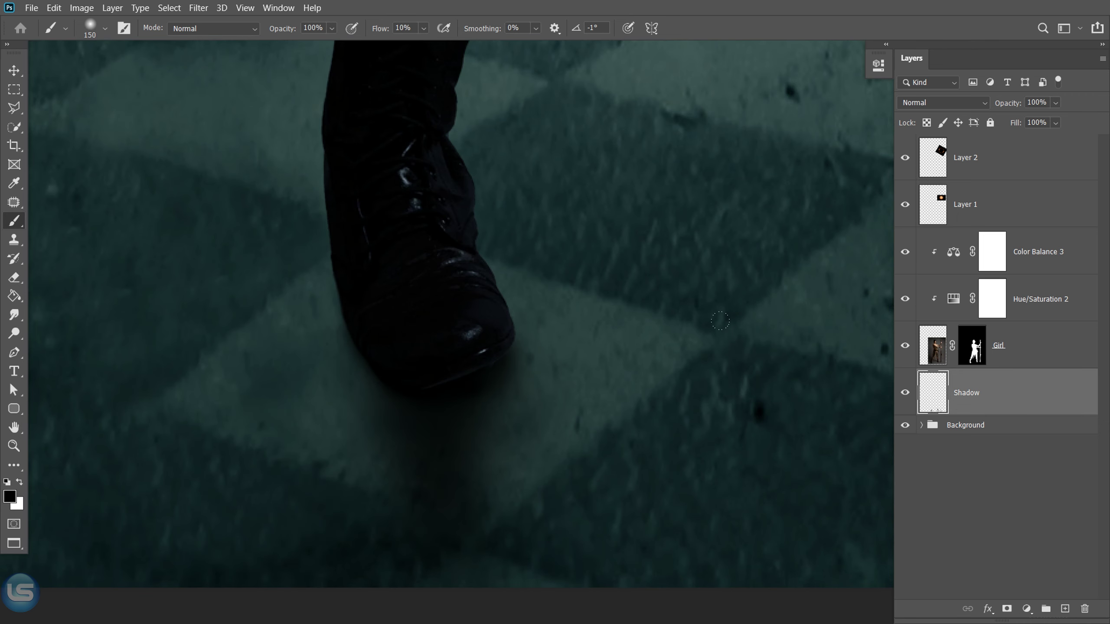
{"action": "left_click_drag", "start_coordinate": [339, 267], "coordinate": [362, 393]}
{"action": "scroll", "coordinate": [514, 407], "scroll_direction": "down", "scroll_amount": 3}
{"action": "scroll", "coordinate": [514, 407], "scroll_direction": "down", "scroll_amount": 3}
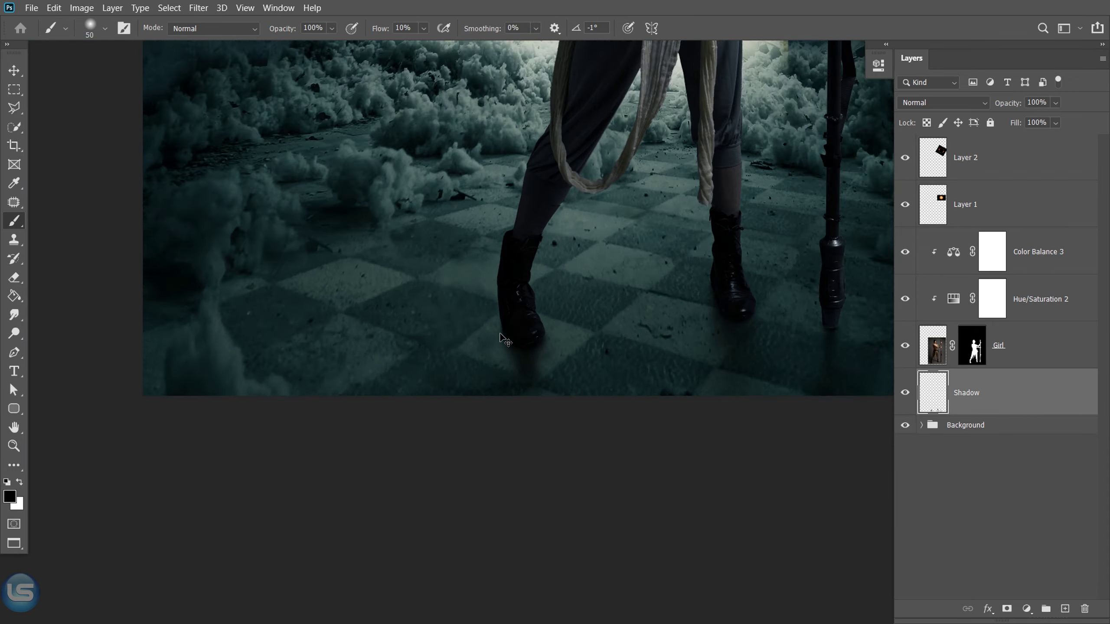
{"action": "key", "text": "bracketright"}
{"action": "key", "text": "bracketright"}
{"action": "key", "text": "bracketright"}
{"action": "left_click_drag", "start_coordinate": [514, 407], "coordinate": [601, 408]}
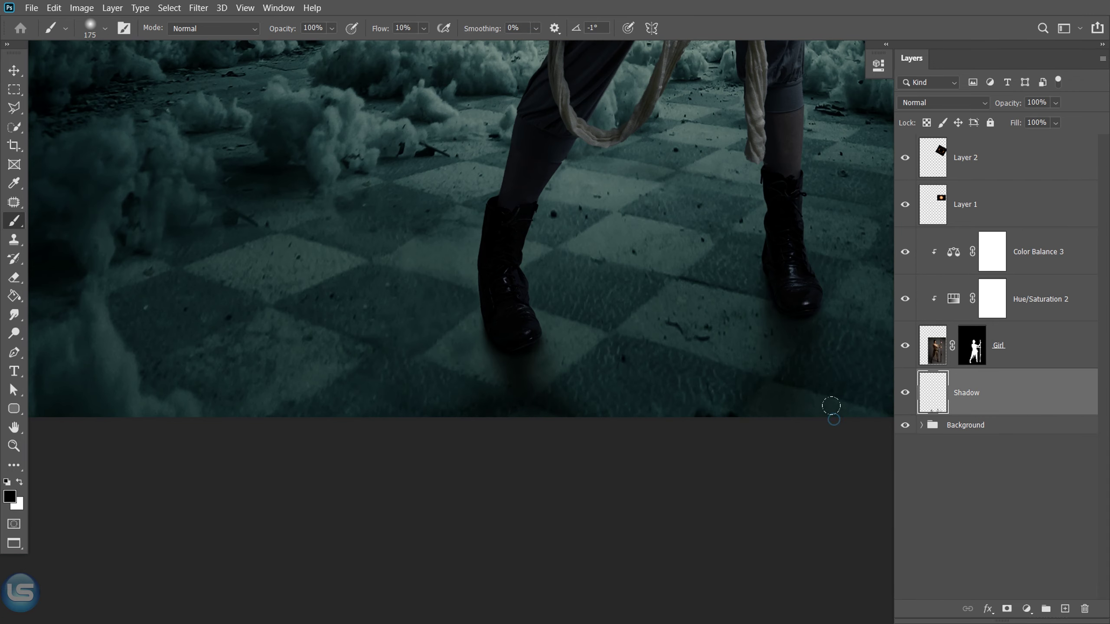
{"action": "scroll", "coordinate": [701, 451], "scroll_direction": "down", "scroll_amount": 3}
{"action": "scroll", "coordinate": [702, 451], "scroll_direction": "down", "scroll_amount": 2}
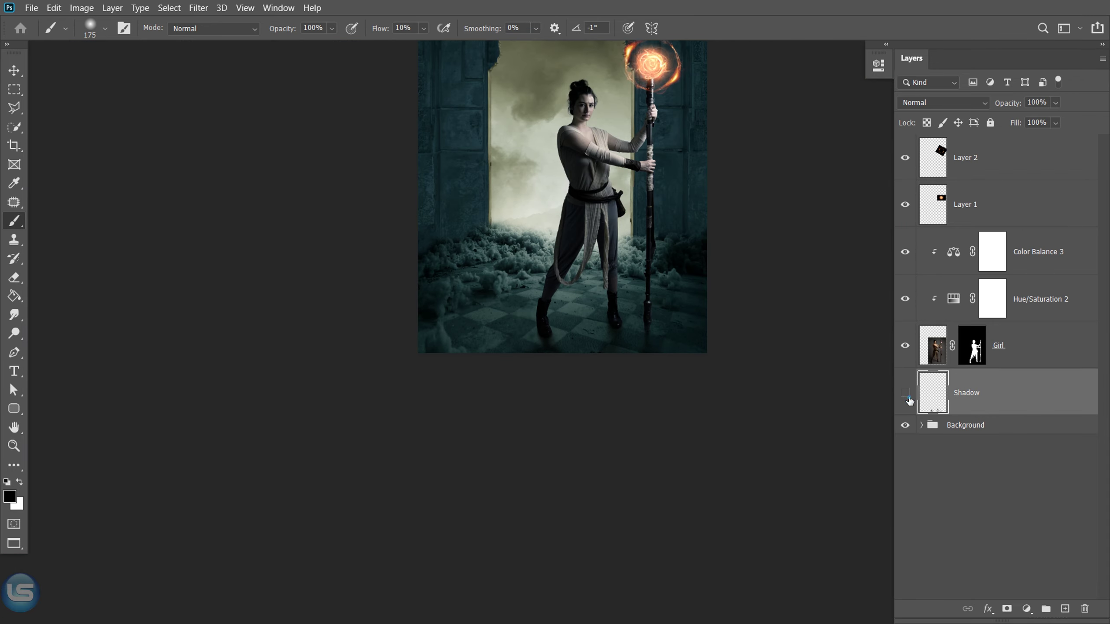
Group the fire-orb layers, Layer 2 and Layer 1, into a new group named Fire_ball.
{"action": "left_click", "coordinate": [906, 396]}
{"action": "left_click_drag", "start_coordinate": [641, 298], "coordinate": [603, 365]}
{"action": "left_click", "coordinate": [1016, 175]}
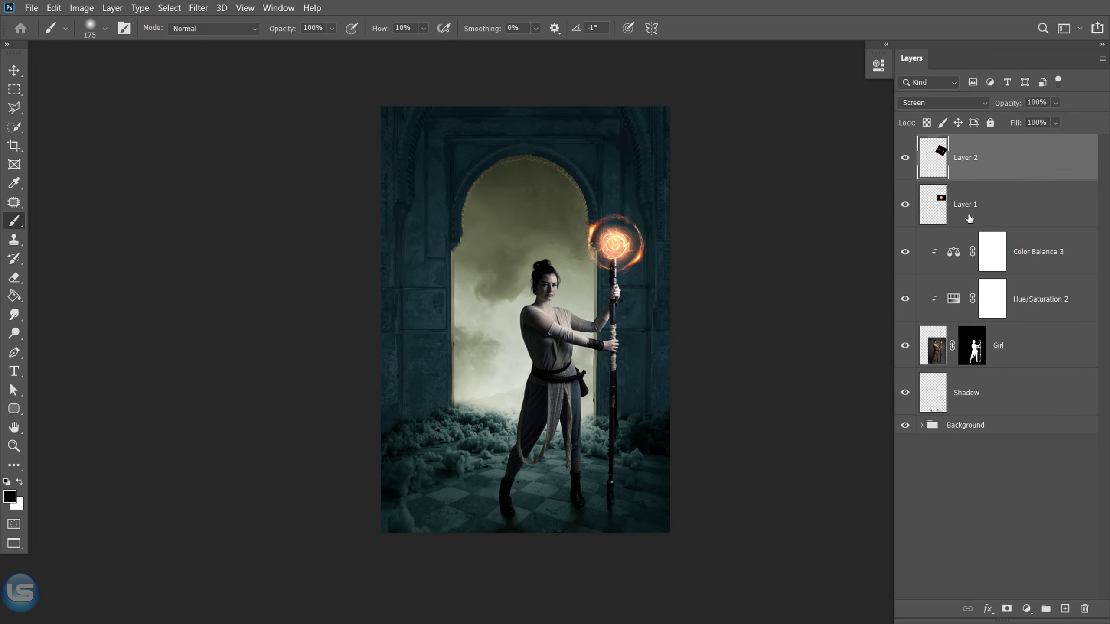
{"action": "left_click", "coordinate": [968, 217], "text": "shift"}
{"action": "right_click", "coordinate": [967, 216]}
{"action": "left_click", "coordinate": [870, 91]}
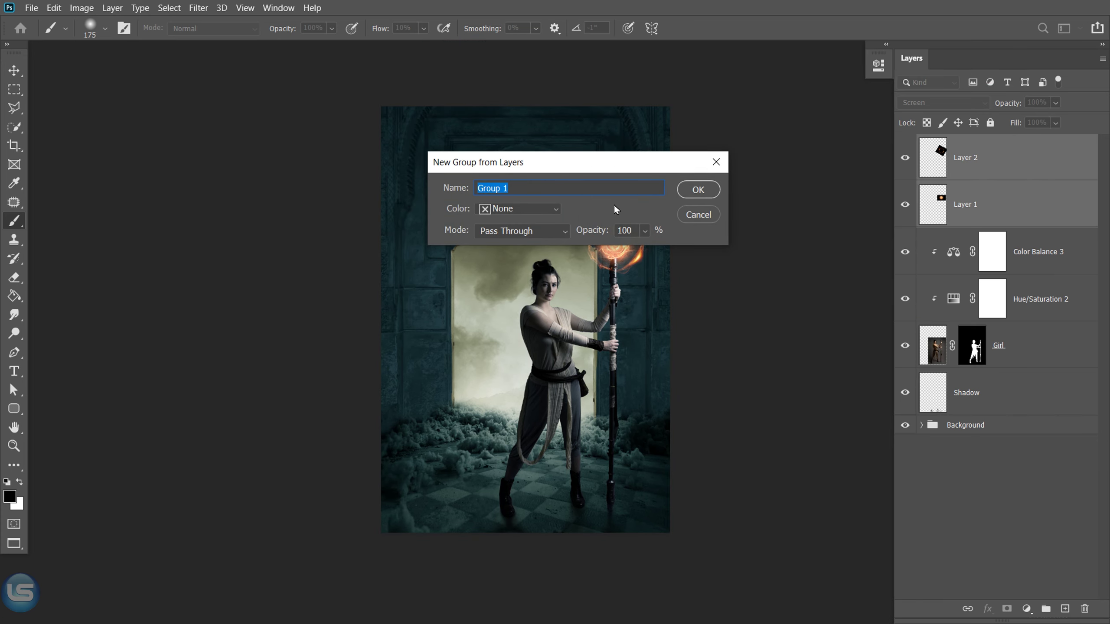
{"action": "type", "text": "Fire_ball"}
{"action": "key", "text": "Return"}
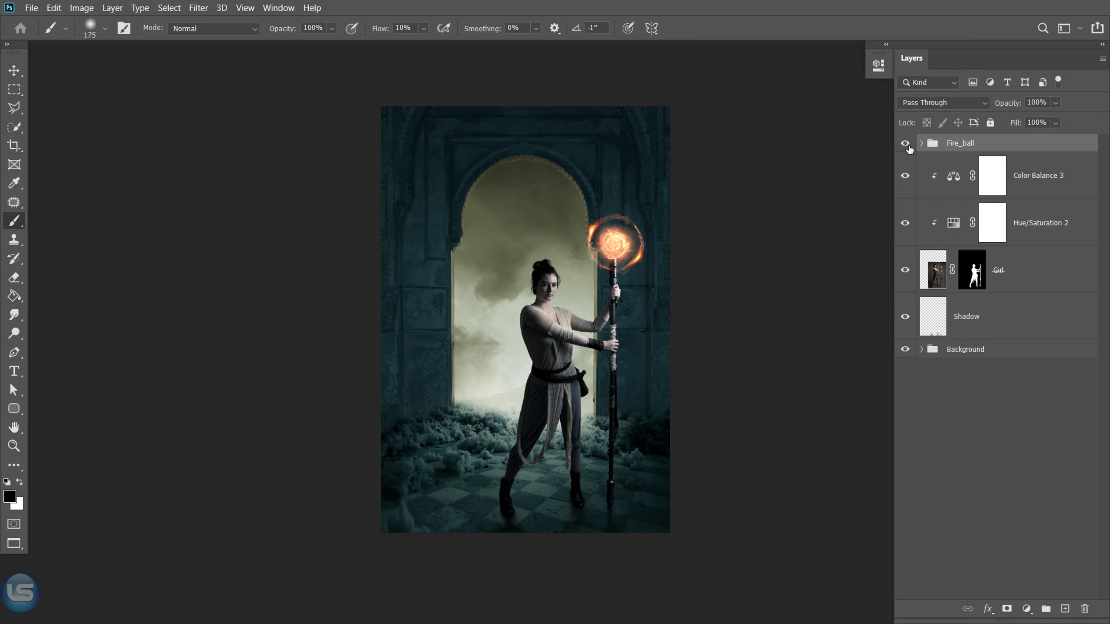
{"action": "key", "text": "v"}
{"action": "scroll", "coordinate": [575, 340], "scroll_direction": "up", "scroll_amount": 5}
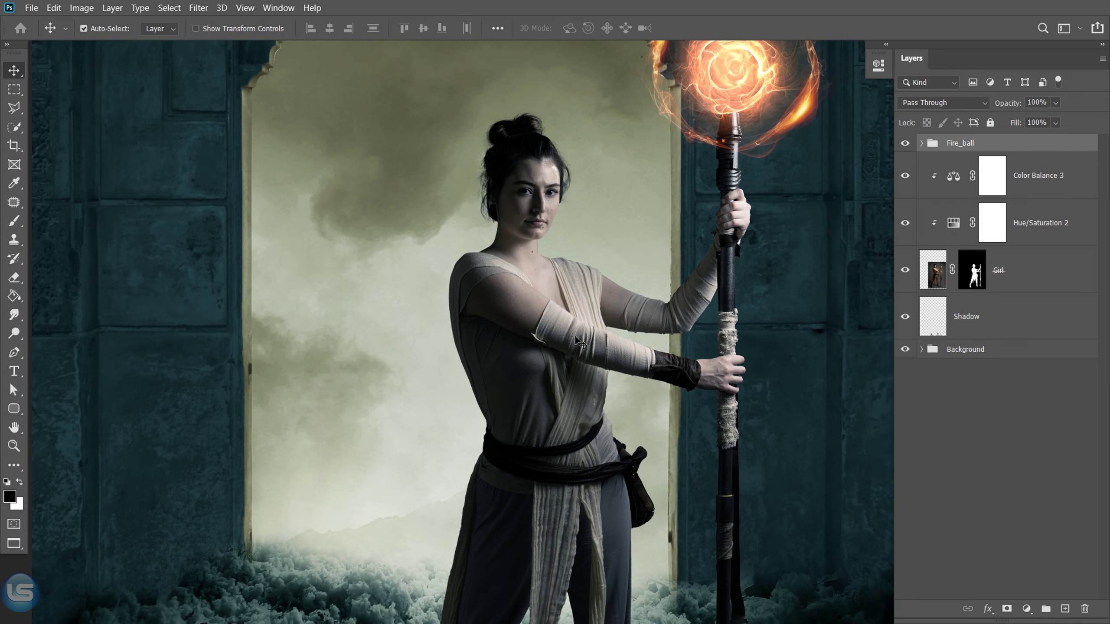
{"action": "scroll", "coordinate": [576, 340], "scroll_direction": "down", "scroll_amount": 1}
{"action": "scroll", "coordinate": [572, 244], "scroll_direction": "up", "scroll_amount": 2}
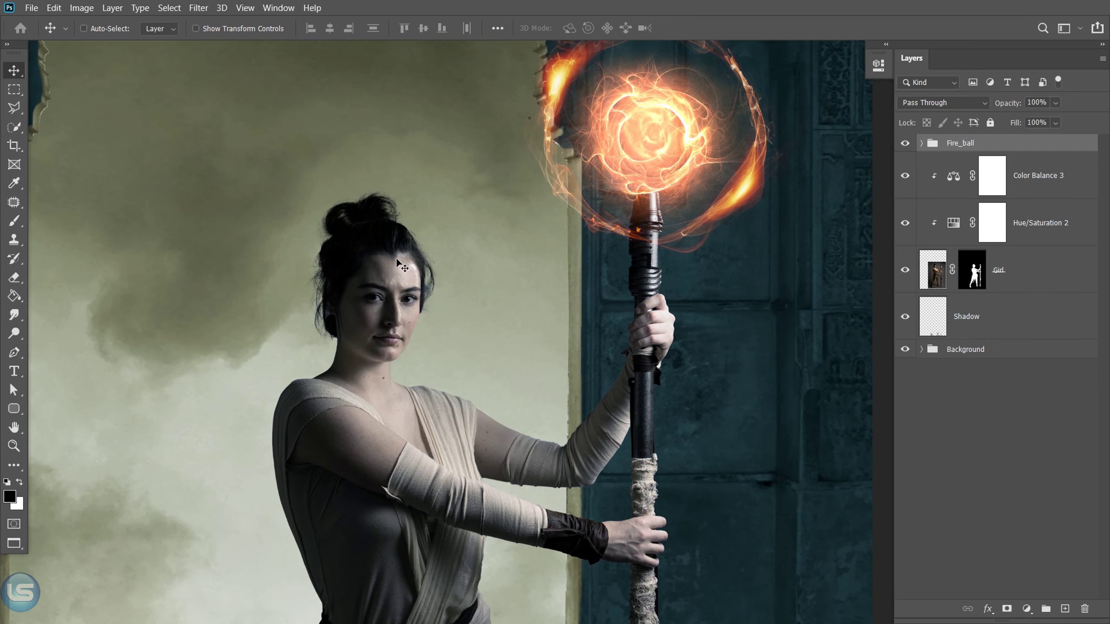
Add a Channel Mixer above Color Balance 3, clip it, and raise Red and Green on Red output.
{"action": "left_click", "coordinate": [1051, 194]}
{"action": "left_click", "coordinate": [1026, 609]}
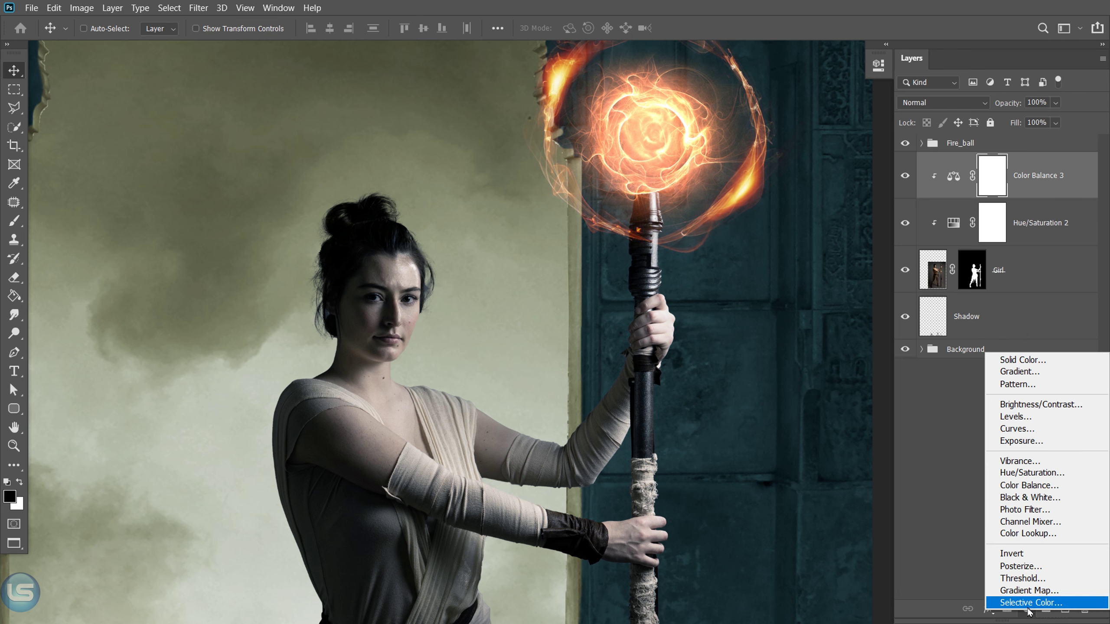
{"action": "left_click", "coordinate": [1033, 526]}
{"action": "left_click_drag", "start_coordinate": [797, 176], "coordinate": [825, 176]}
{"action": "left_click", "coordinate": [755, 344]}
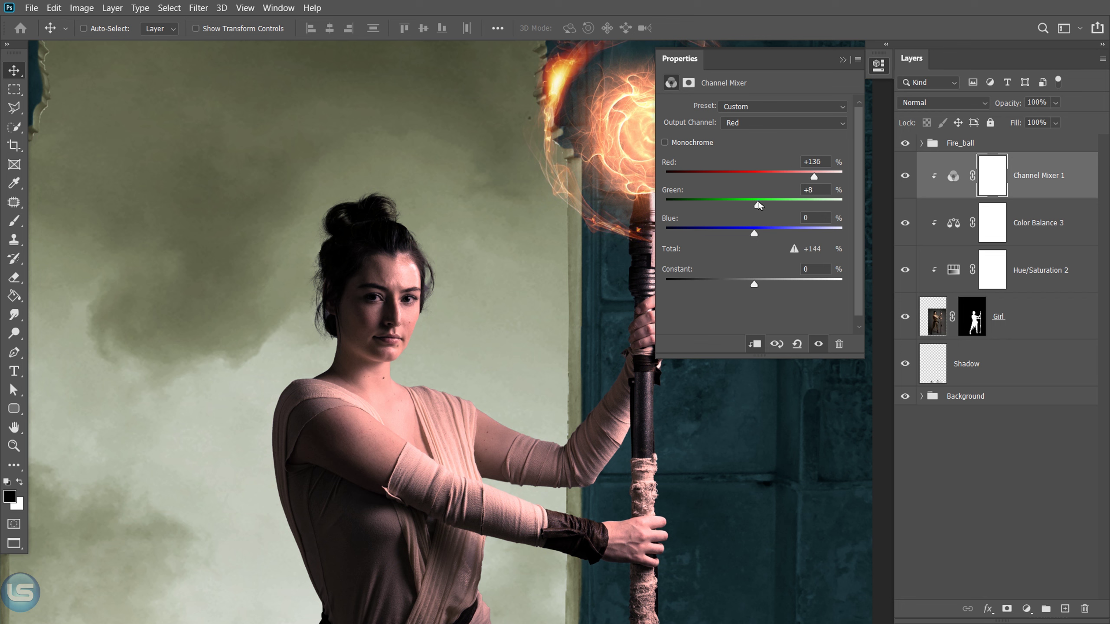
{"action": "left_click_drag", "start_coordinate": [754, 205], "coordinate": [806, 205]}
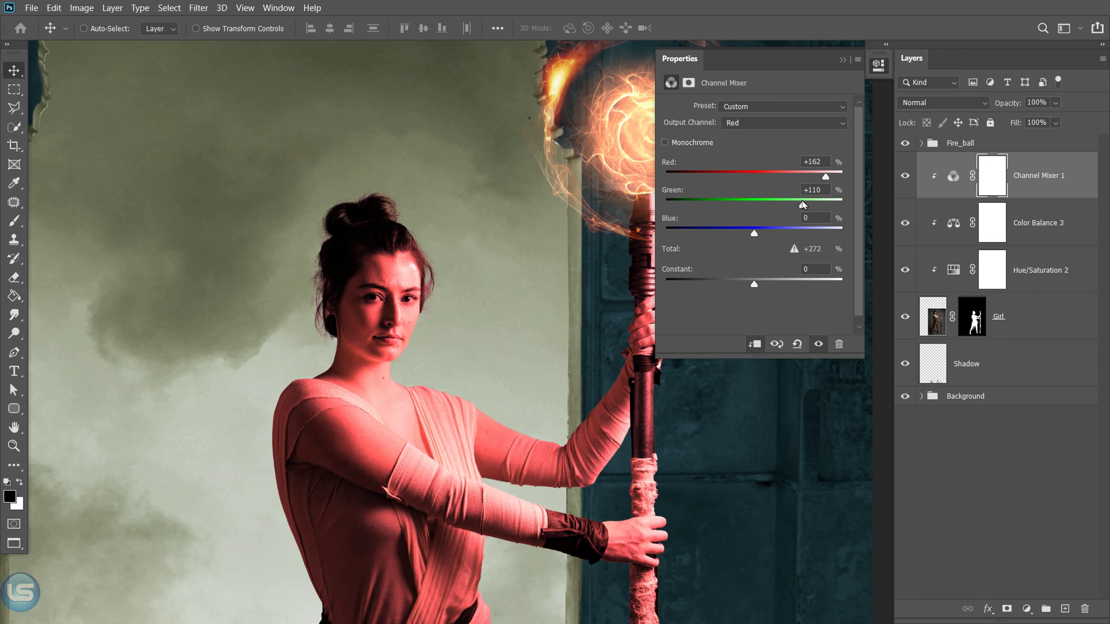
Raise Green on the Green output, fine-tune the mix, then hide the tint to compare.
{"action": "left_click", "coordinate": [782, 122]}
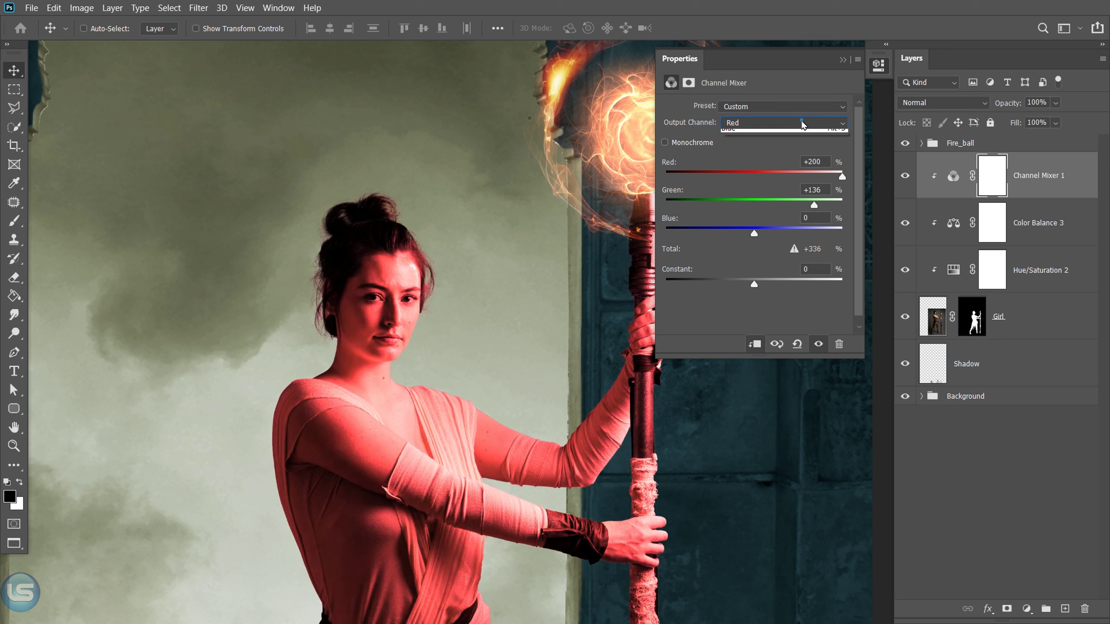
{"action": "left_click", "coordinate": [752, 140]}
{"action": "left_click_drag", "start_coordinate": [797, 205], "coordinate": [819, 205]}
{"action": "left_click_drag", "start_coordinate": [755, 176], "coordinate": [761, 176]}
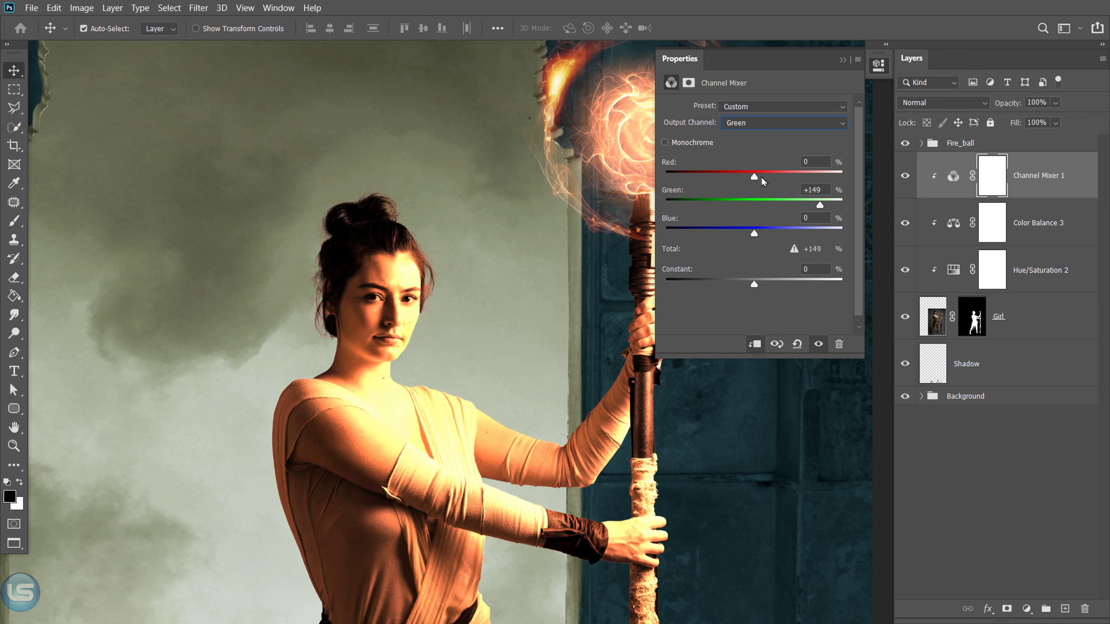
{"action": "left_click_drag", "start_coordinate": [820, 205], "coordinate": [812, 204]}
{"action": "left_click", "coordinate": [842, 60]}
{"action": "left_click", "coordinate": [905, 175]}
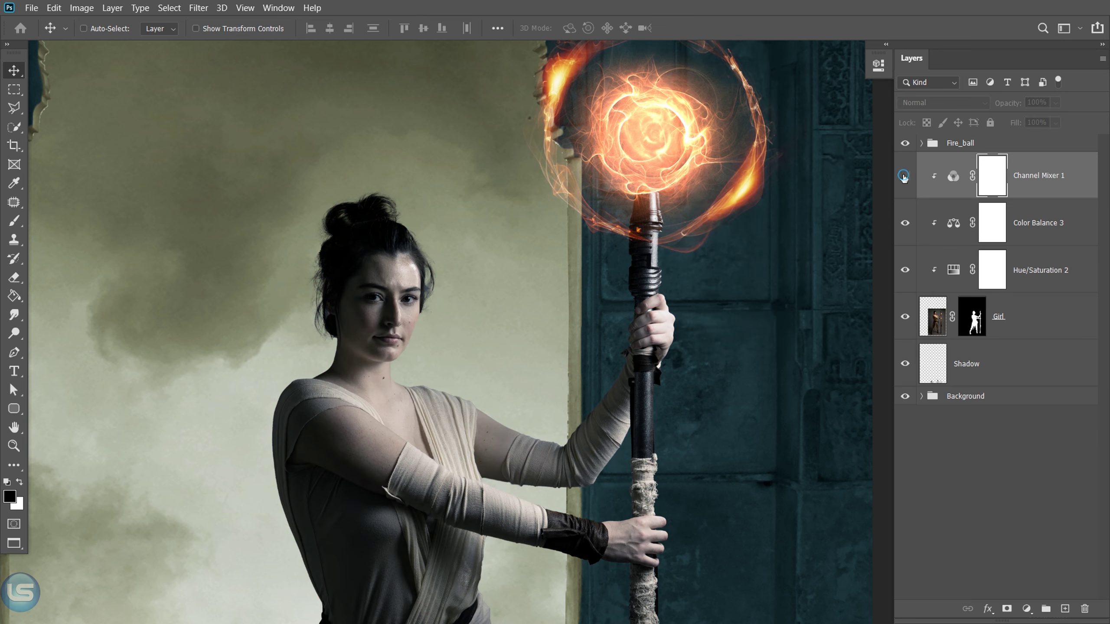
Invert the Channel Mixer mask to black and set up a size 183 white brush.
{"action": "left_click", "coordinate": [996, 176]}
{"action": "key", "text": "ctrl+i"}
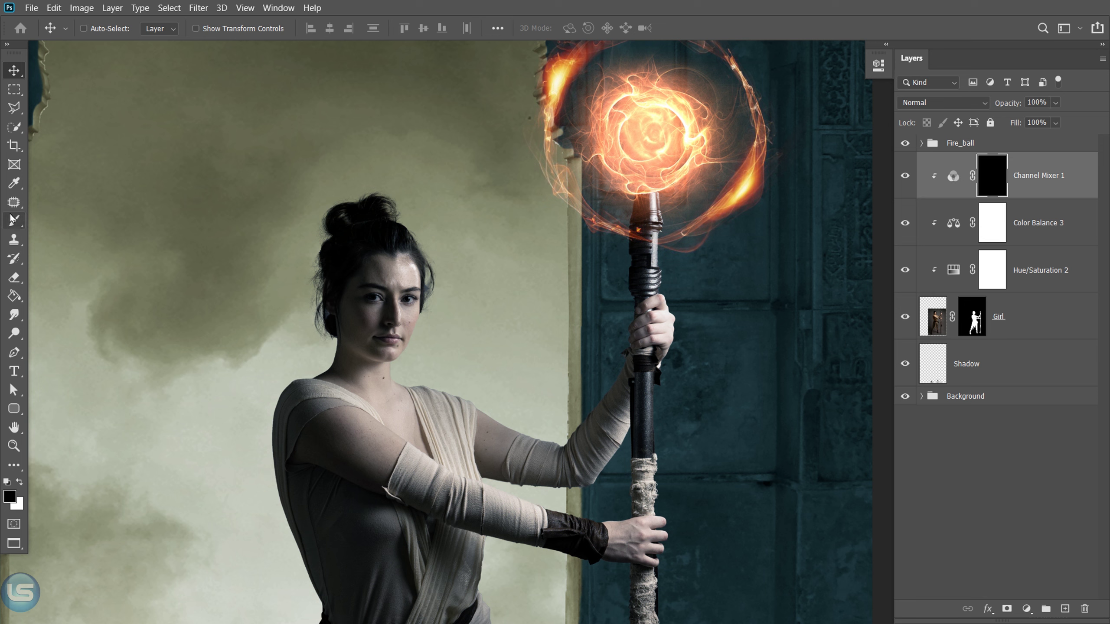
{"action": "key", "text": "b"}
{"action": "right_click", "coordinate": [450, 350]}
{"action": "left_click_drag", "start_coordinate": [511, 310], "coordinate": [513, 310]}
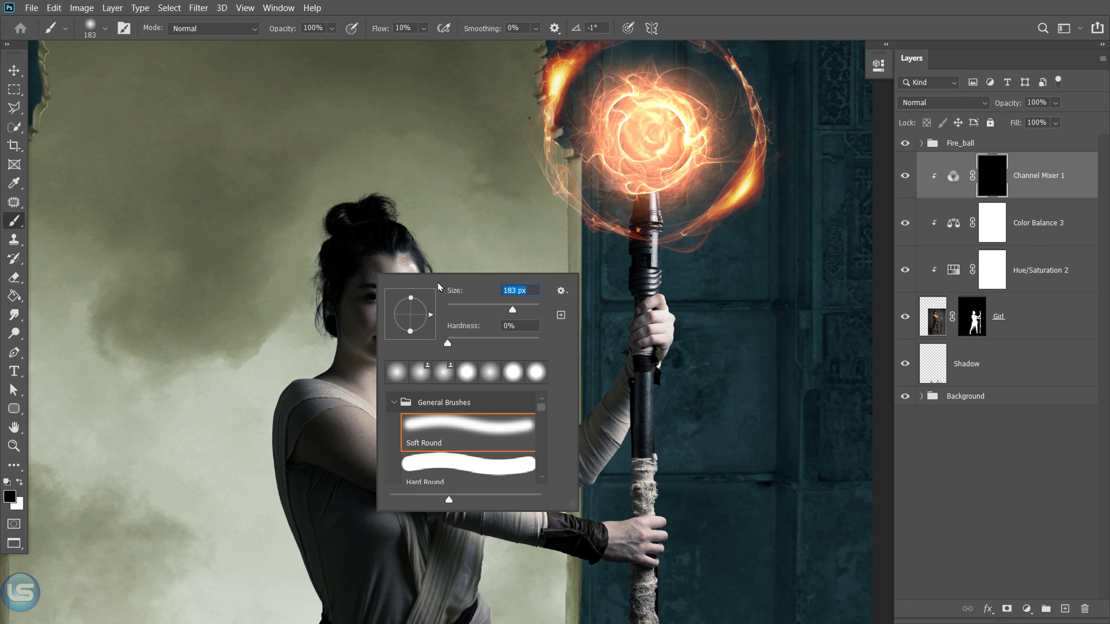
{"action": "key", "text": "Return"}
{"action": "left_click", "coordinate": [22, 483]}
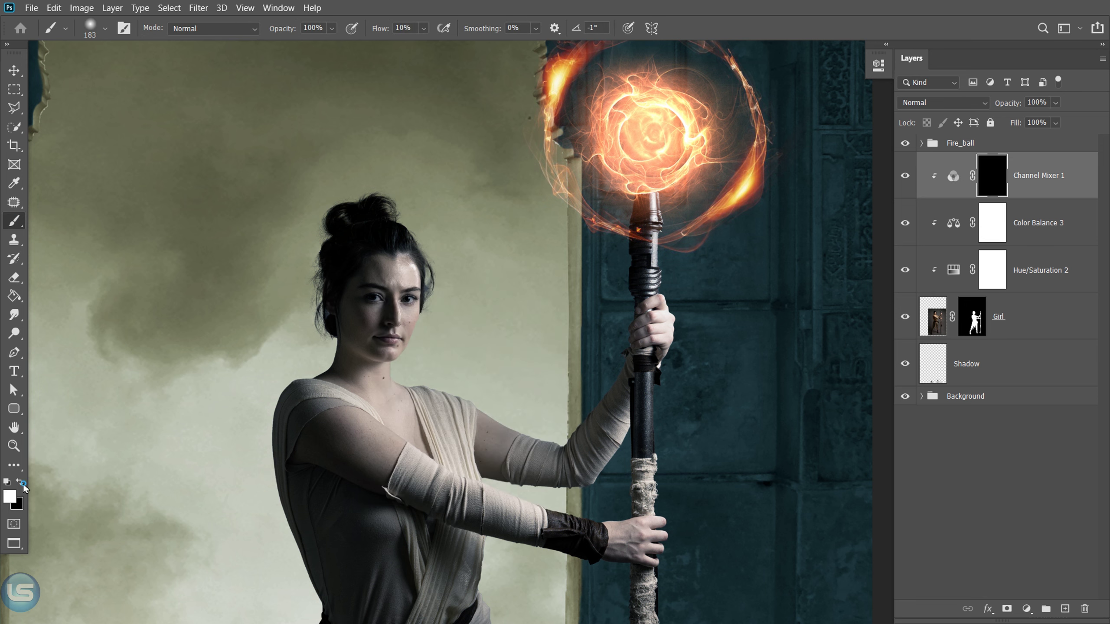
Paint the warm tint back around the eye and over the upper arm and shoulder.
{"action": "left_click_drag", "start_coordinate": [409, 298], "coordinate": [419, 295]}
{"action": "scroll", "coordinate": [444, 302], "scroll_direction": "up", "scroll_amount": 3}
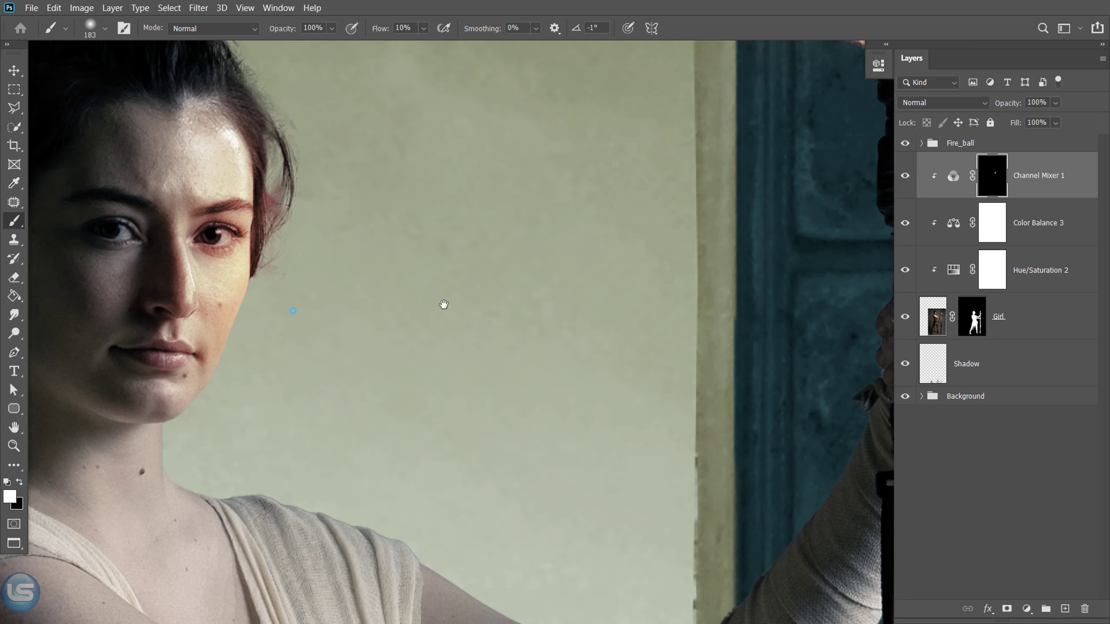
{"action": "left_click_drag", "start_coordinate": [555, 560], "coordinate": [402, 316]}
{"action": "mouse_move", "coordinate": [323, 362]}
{"action": "left_mouse_down"}
{"action": "mouse_move", "coordinate": [498, 451]}
{"action": "mouse_move", "coordinate": [717, 271]}
{"action": "left_mouse_up"}
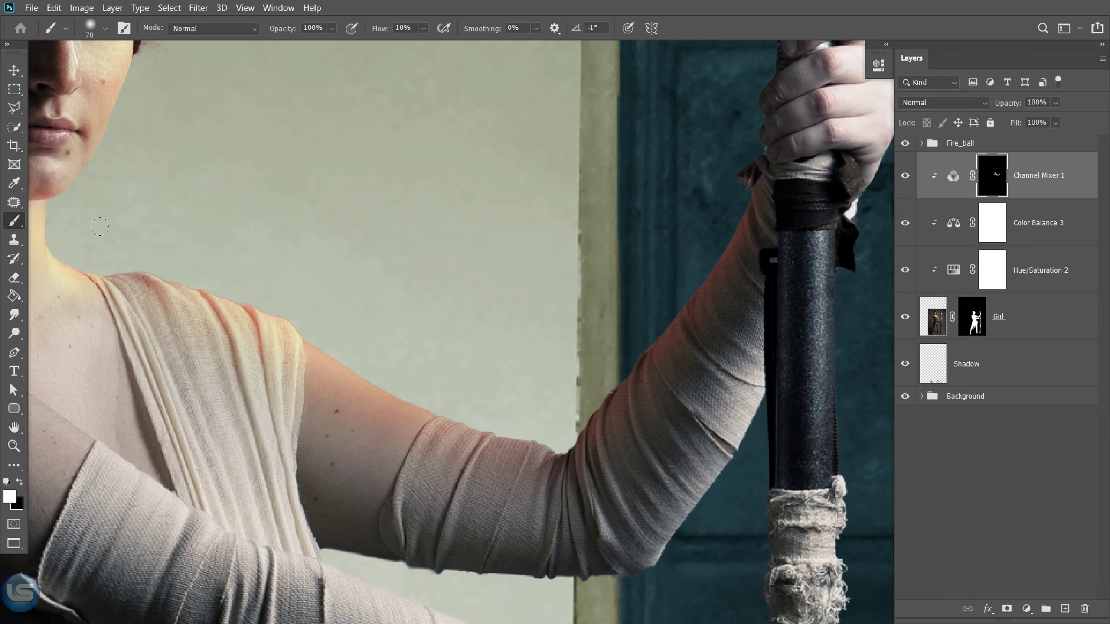
Paint warm light onto the nose ridge, upper lip and cheek with a smaller brush.
{"action": "left_click_drag", "start_coordinate": [131, 66], "coordinate": [354, 503]}
{"action": "key", "text": "bracketleft"}
{"action": "key", "text": "bracketleft"}
{"action": "key", "text": "bracketleft"}
{"action": "left_click_drag", "start_coordinate": [349, 341], "coordinate": [366, 477]}
{"action": "key", "text": "bracketleft"}
{"action": "left_click_drag", "start_coordinate": [358, 557], "coordinate": [335, 541]}
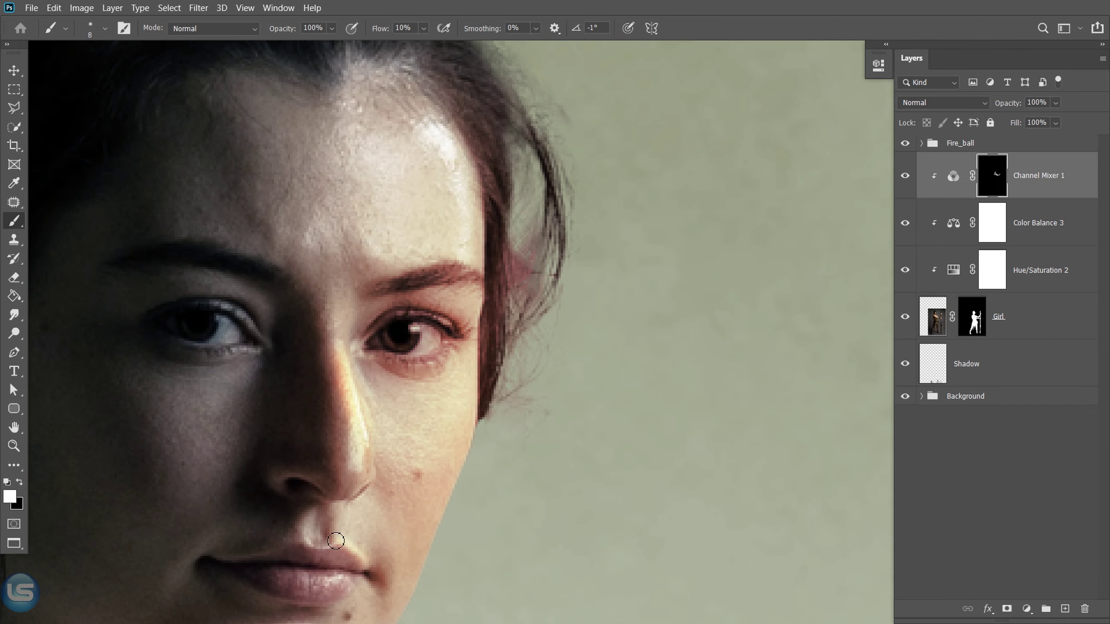
{"action": "key", "text": "bracketright"}
{"action": "key", "text": "bracketright"}
{"action": "key", "text": "bracketright"}
{"action": "left_click_drag", "start_coordinate": [197, 463], "coordinate": [188, 385]}
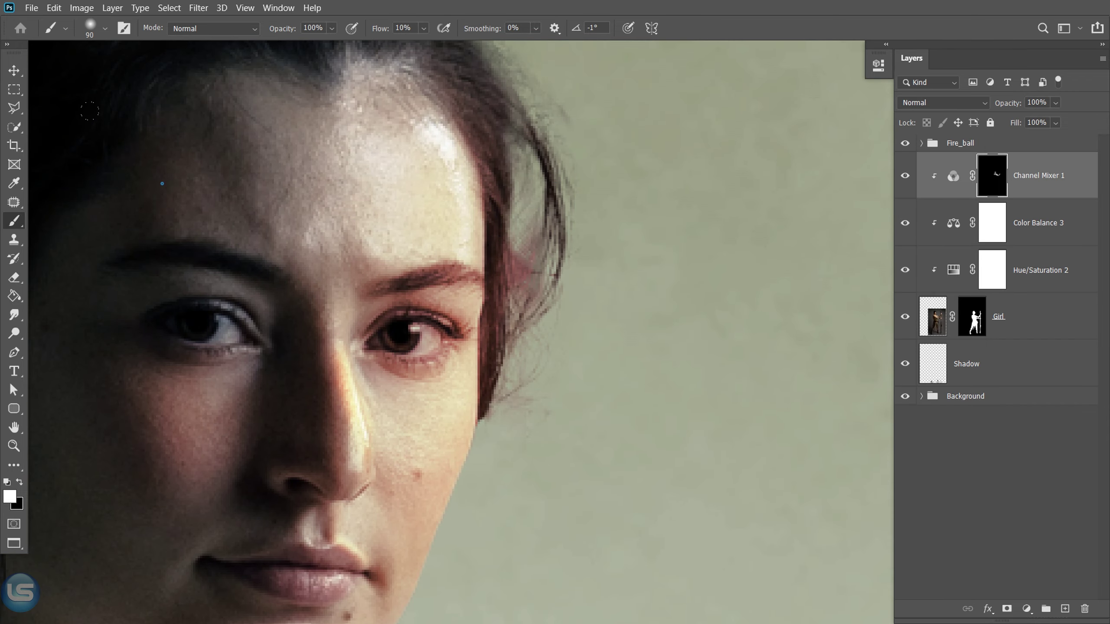
Lower brush flow to 6% and paint firelight onto the shoulder drape with a larger brush.
{"action": "key", "text": "ctrl+minus"}
{"action": "key", "text": "ctrl+minus"}
{"action": "key", "text": "ctrl+minus"}
{"action": "key", "text": "ctrl+minus"}
{"action": "key", "text": "bracketright"}
{"action": "key", "text": "bracketright"}
{"action": "key", "text": "bracketright"}
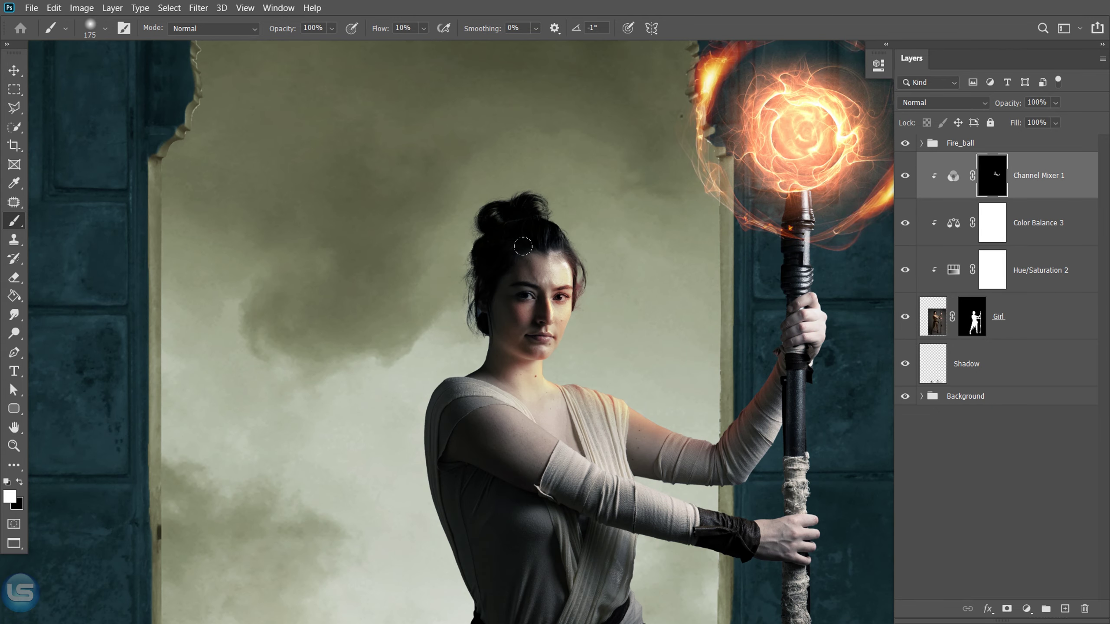
{"action": "scroll", "coordinate": [540, 392], "scroll_direction": "up", "scroll_amount": 3}
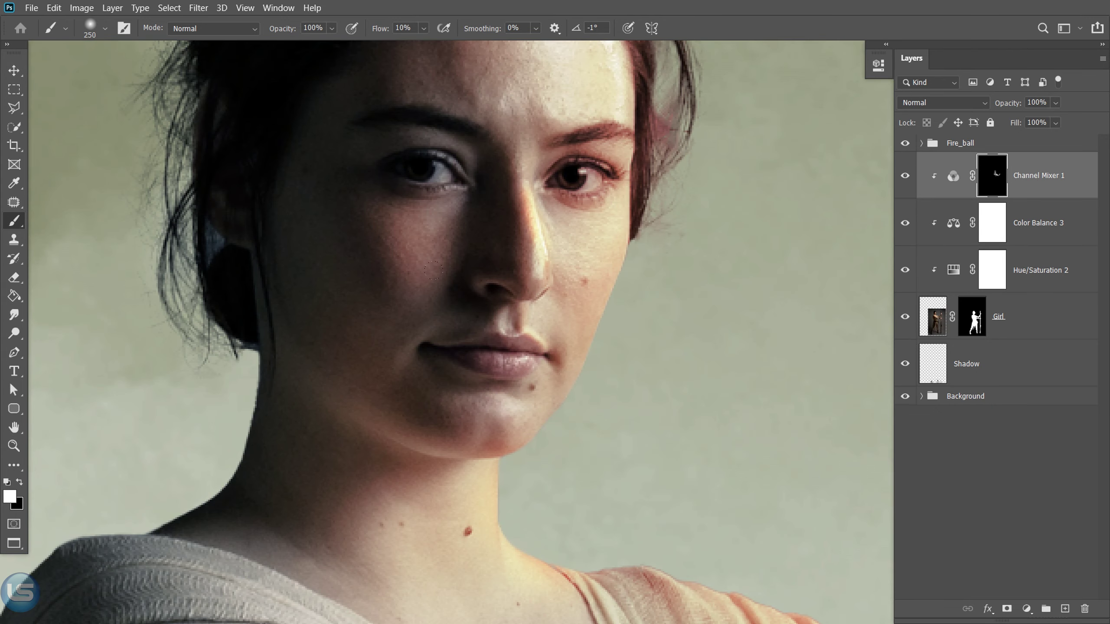
{"action": "scroll", "coordinate": [364, 205], "scroll_direction": "up", "scroll_amount": 3}
{"action": "key", "text": "bracketright"}
{"action": "key", "text": "bracketright"}
{"action": "left_click", "coordinate": [424, 28]}
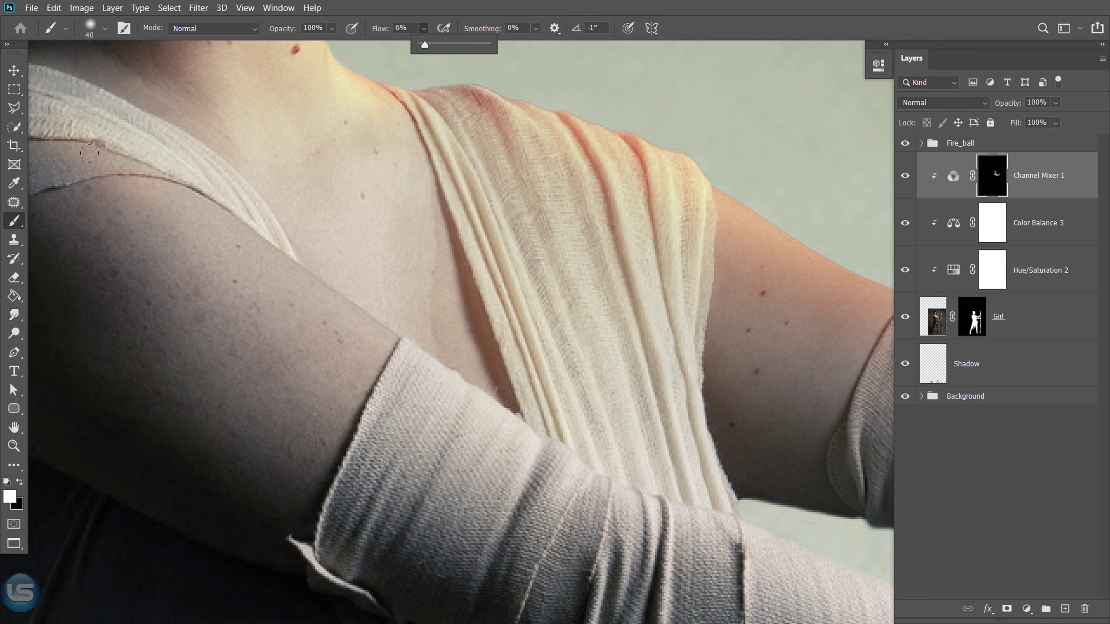
{"action": "scroll", "coordinate": [363, 302], "scroll_direction": "down", "scroll_amount": 2}
{"action": "left_click_drag", "start_coordinate": [363, 302], "coordinate": [262, 271]}
Paint warm glow along the cuff fold, the glove's top edge and the hand.
{"action": "key", "text": "bracketright"}
{"action": "key", "text": "bracketright"}
{"action": "key", "text": "bracketright"}
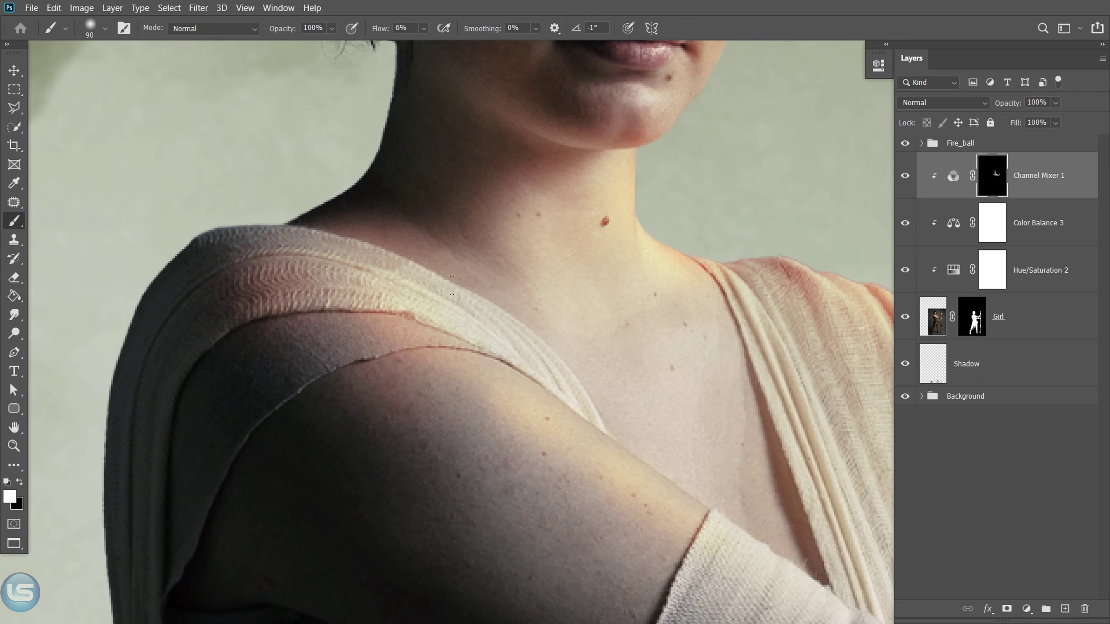
{"action": "left_click_drag", "start_coordinate": [645, 475], "coordinate": [304, 250]}
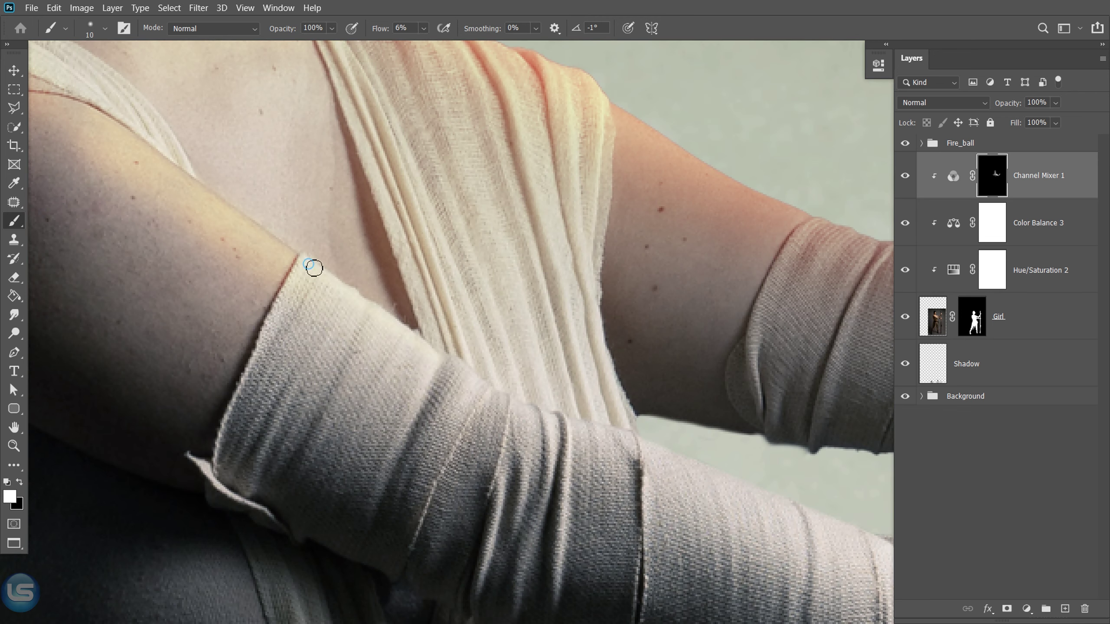
{"action": "key", "text": "bracketright"}
{"action": "key", "text": "bracketright"}
{"action": "key", "text": "bracketright"}
{"action": "left_click", "coordinate": [464, 378]}
{"action": "mouse_move", "coordinate": [497, 401]}
{"action": "left_mouse_down"}
{"action": "mouse_move", "coordinate": [629, 446]}
{"action": "mouse_move", "coordinate": [385, 341]}
{"action": "left_mouse_up"}
{"action": "key", "text": "bracketright"}
{"action": "key", "text": "bracketright"}
{"action": "key", "text": "bracketleft"}
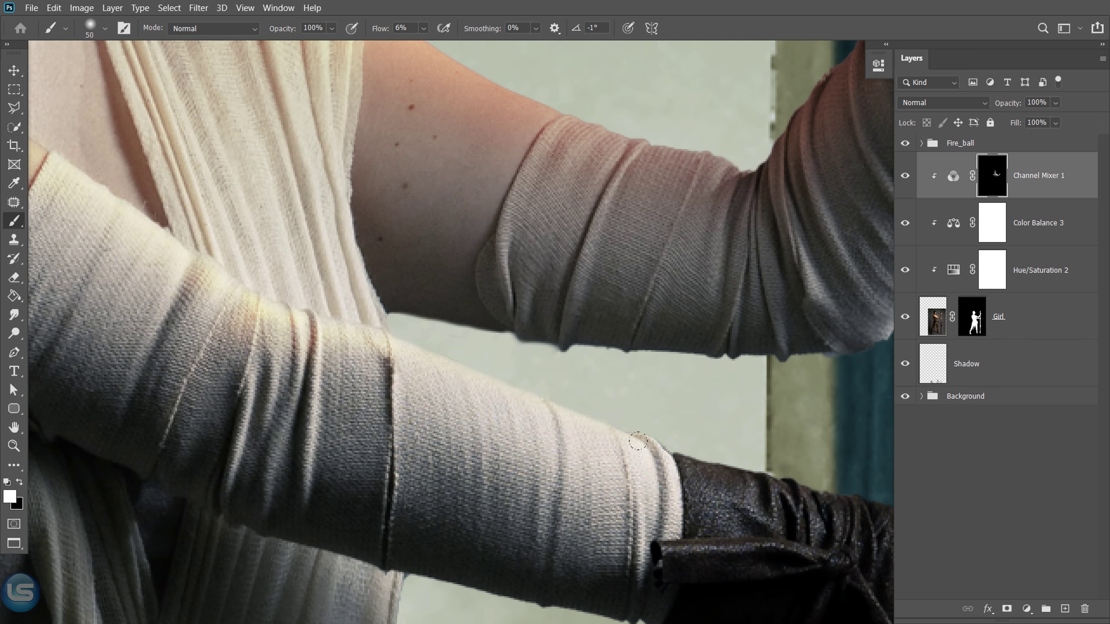
{"action": "mouse_move", "coordinate": [637, 441]}
{"action": "left_mouse_down"}
{"action": "mouse_move", "coordinate": [271, 371]}
{"action": "mouse_move", "coordinate": [384, 415]}
{"action": "left_mouse_up"}
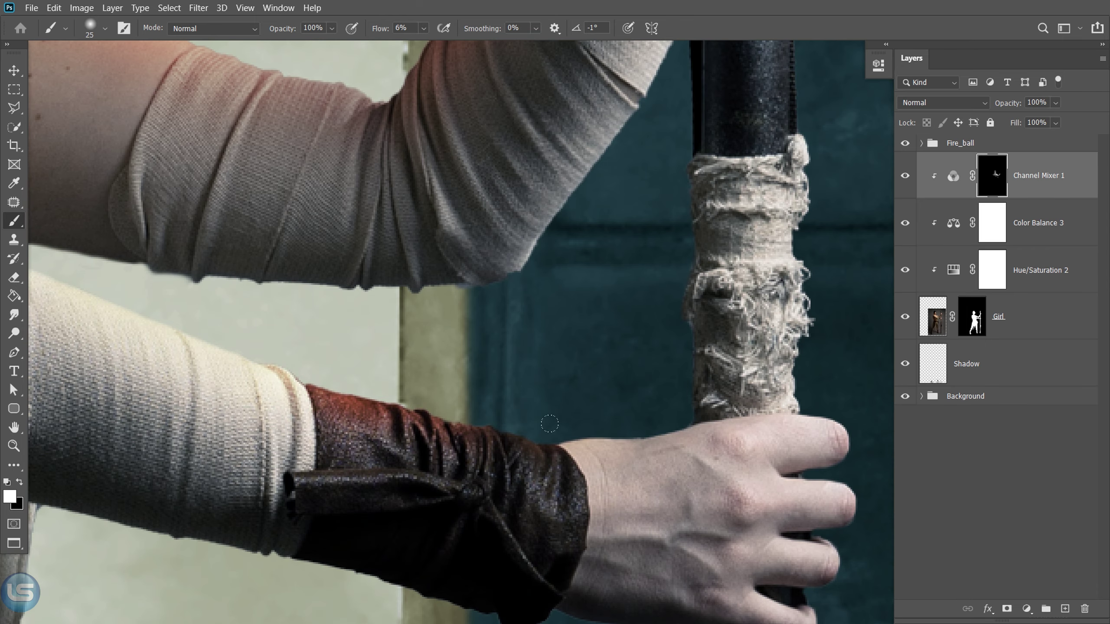
{"action": "left_click_drag", "start_coordinate": [549, 424], "coordinate": [684, 412]}
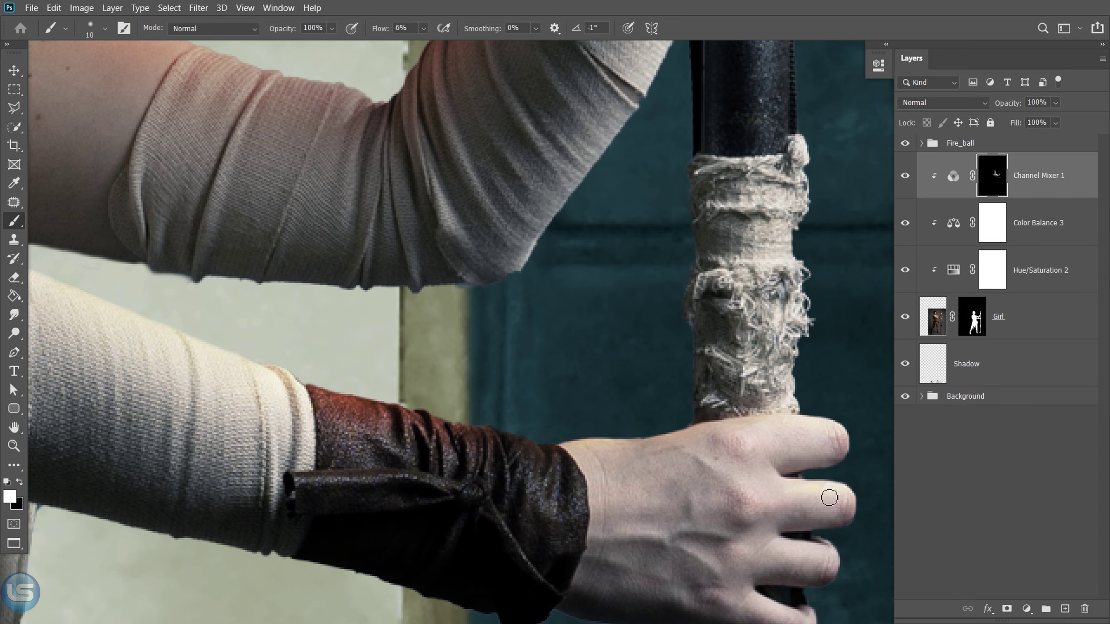
{"action": "left_click_drag", "start_coordinate": [785, 367], "coordinate": [613, 240]}
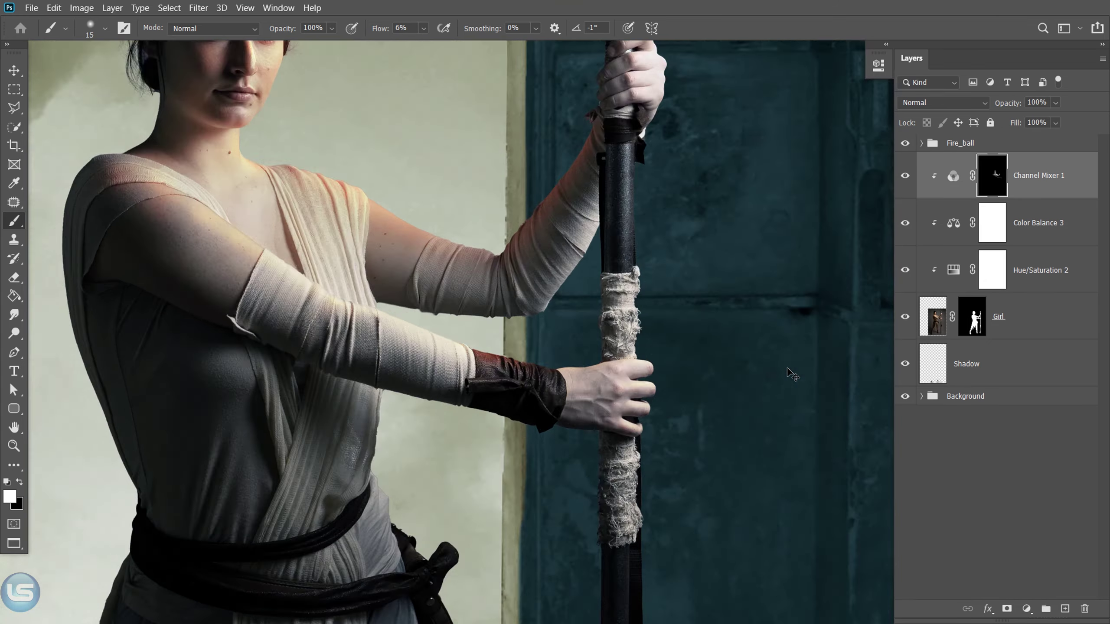
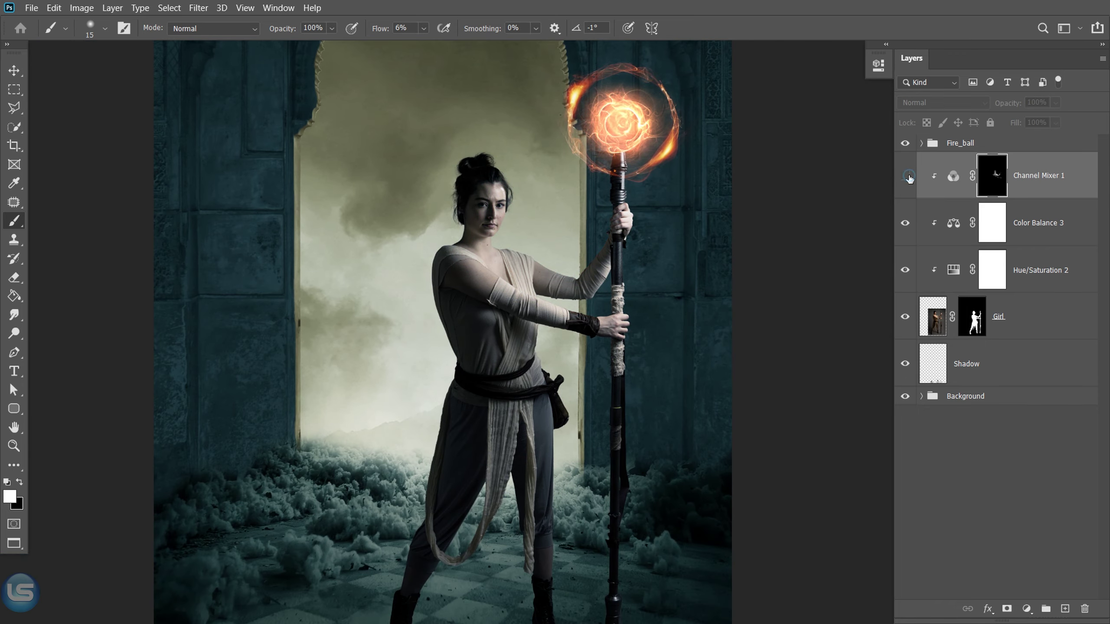
Add a Levels adjustment clipped to the Girl layer with gamma 2.19 and white input 185.
{"action": "left_click", "coordinate": [15, 69]}
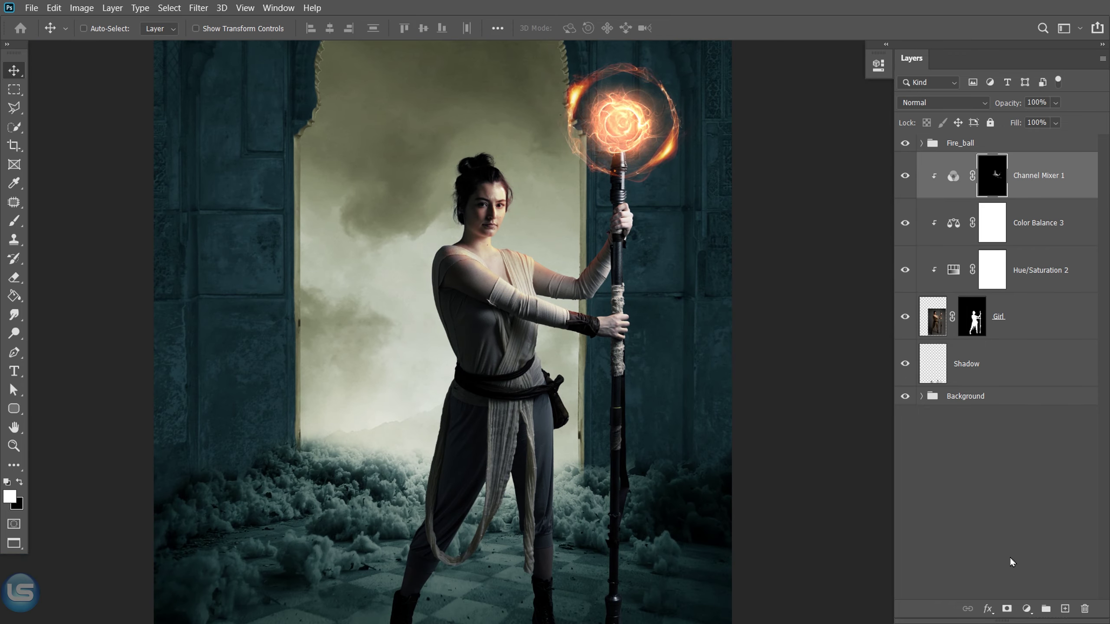
{"action": "left_click", "coordinate": [1027, 611]}
{"action": "left_click", "coordinate": [1022, 417]}
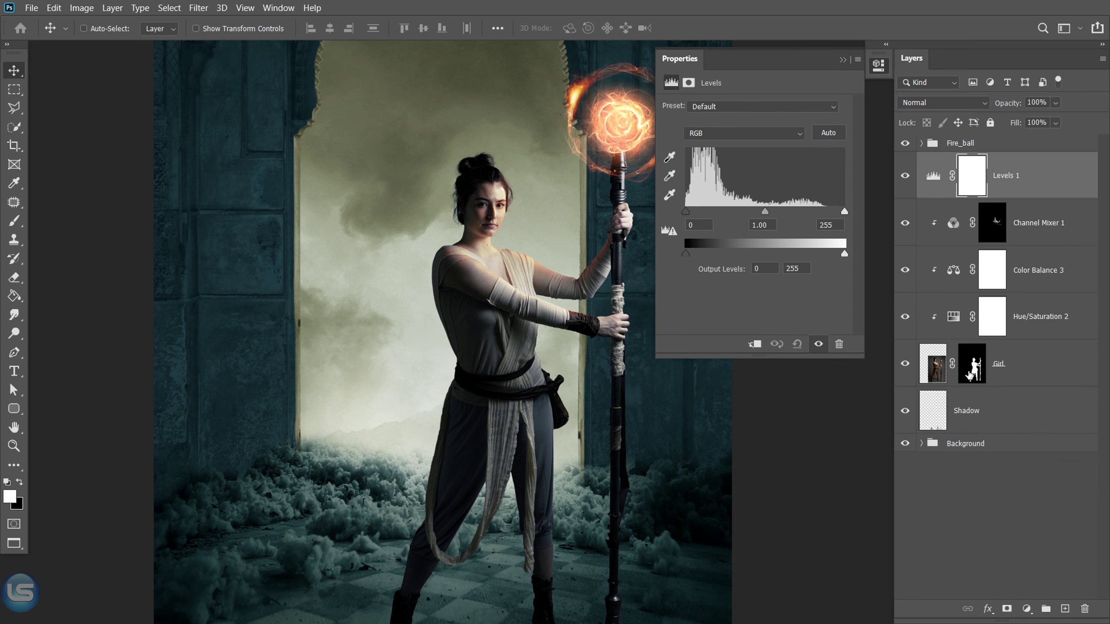
{"action": "left_click", "coordinate": [755, 344]}
{"action": "left_click_drag", "start_coordinate": [765, 212], "coordinate": [687, 211]}
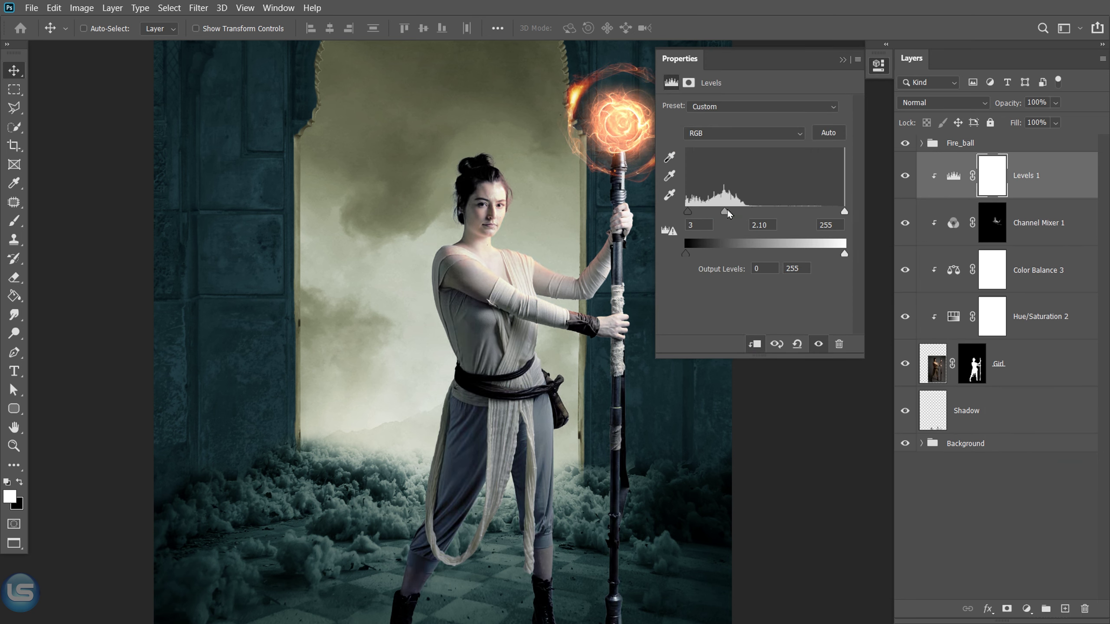
{"action": "left_click_drag", "start_coordinate": [844, 213], "coordinate": [802, 219]}
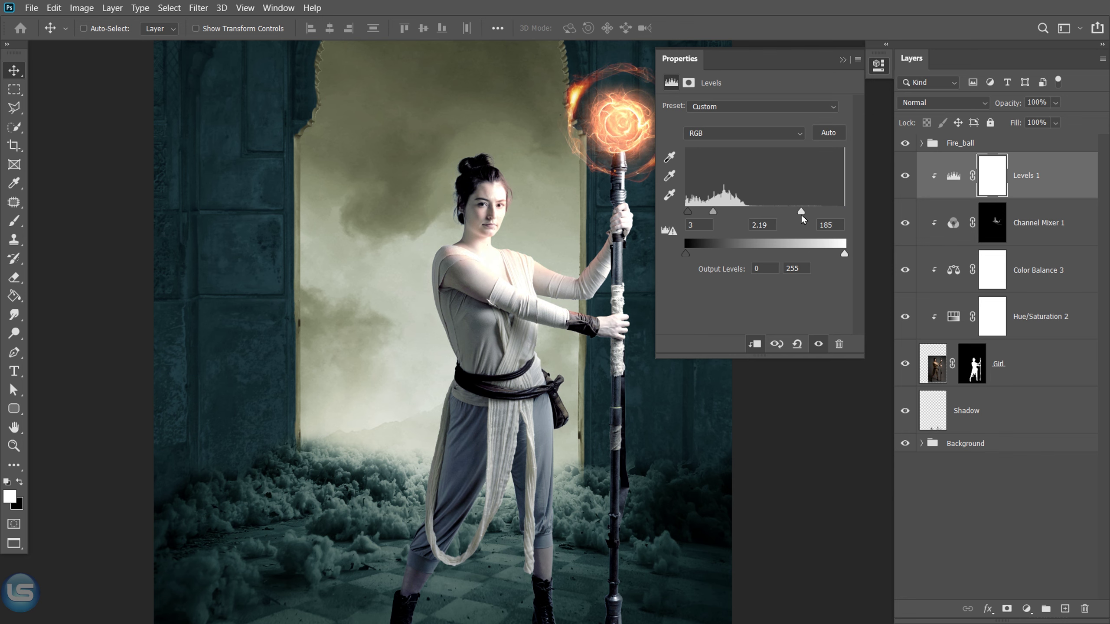
{"action": "left_click", "coordinate": [842, 60]}
{"action": "left_click", "coordinate": [904, 176]}
{"action": "left_click", "coordinate": [905, 175]}
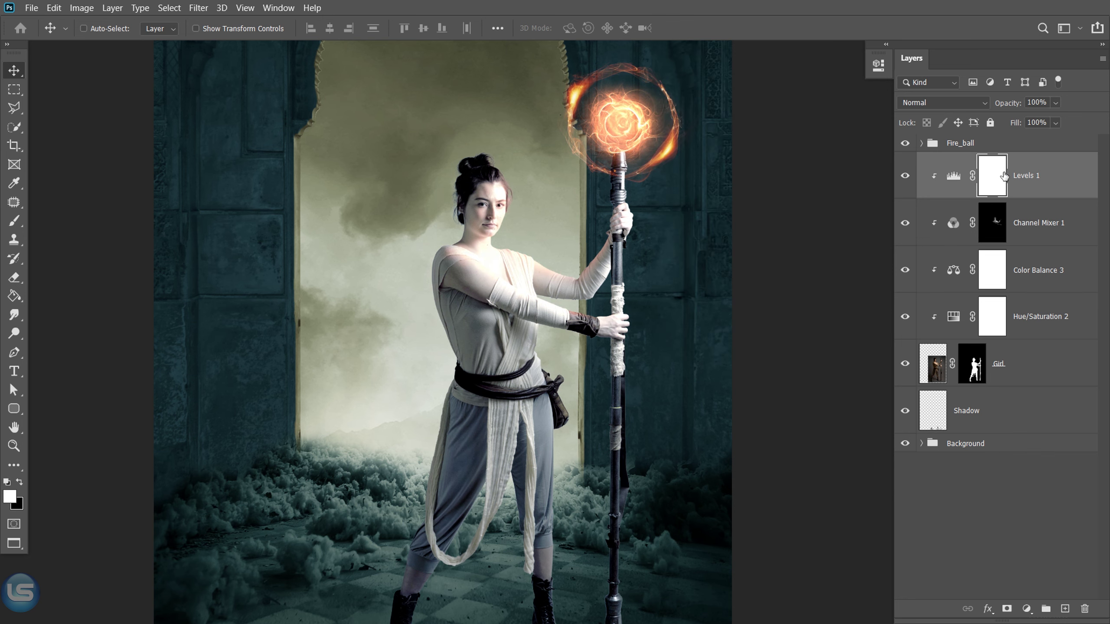
Invert the Levels mask and set up a soft brush at 26% flow, size 25.
{"action": "key", "text": "ctrl+i"}
{"action": "scroll", "coordinate": [553, 332], "scroll_direction": "up", "scroll_amount": 5}
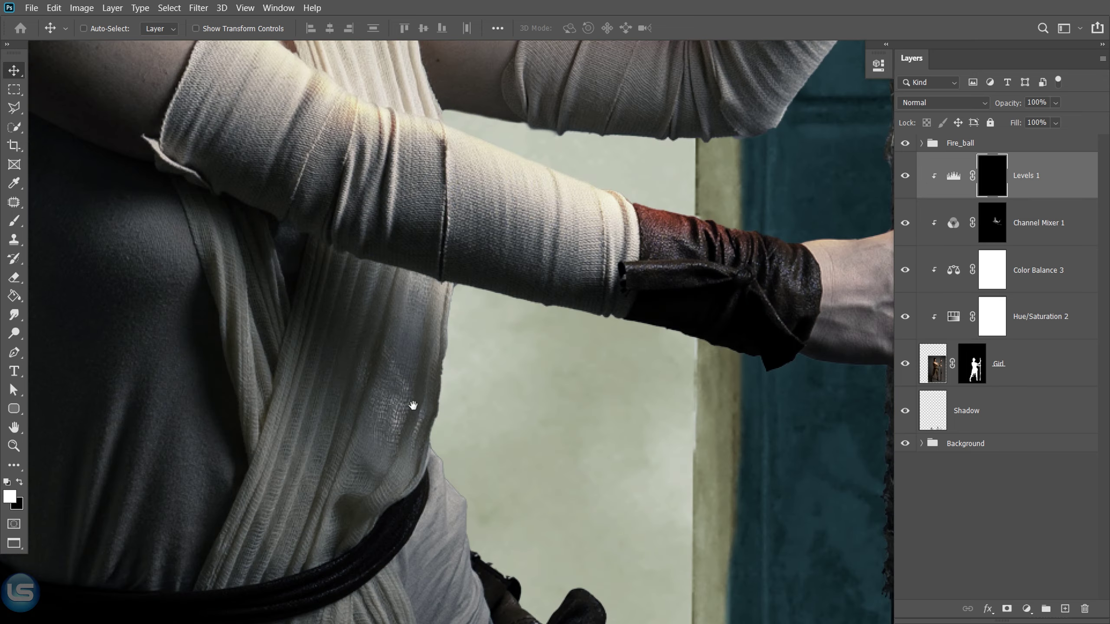
{"action": "left_click_drag", "start_coordinate": [413, 406], "coordinate": [555, 304]}
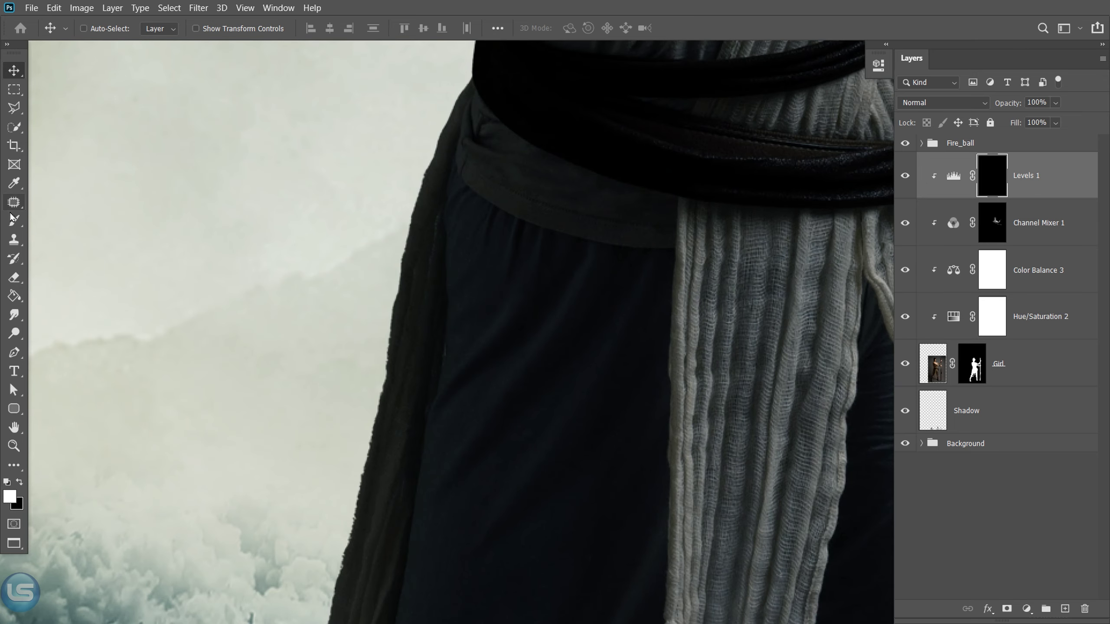
{"action": "key", "text": "b"}
{"action": "right_click", "coordinate": [356, 175]}
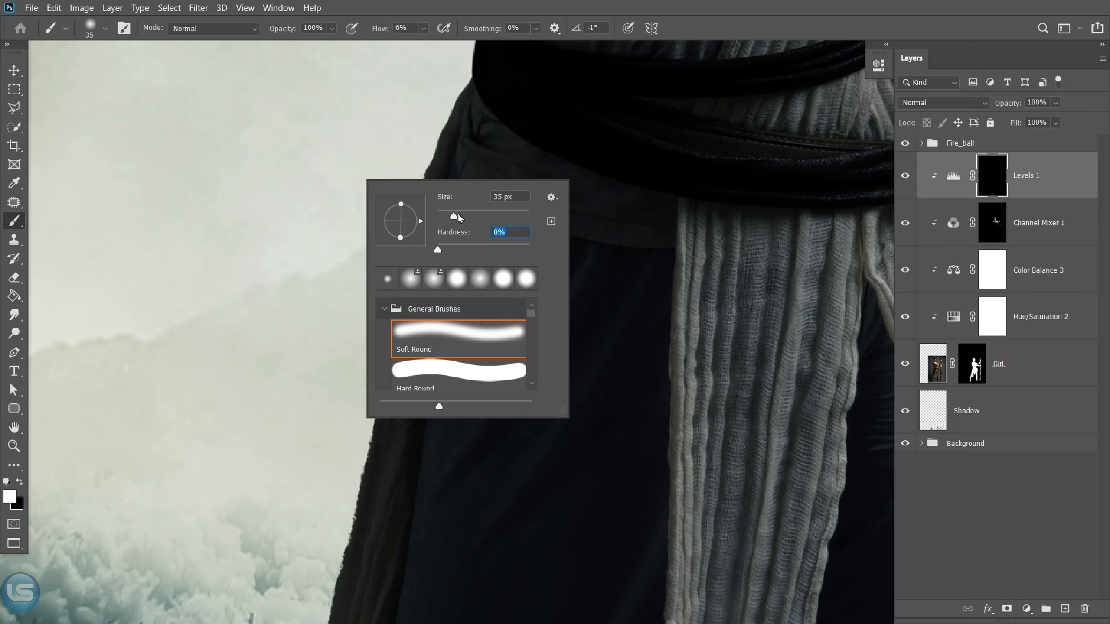
{"action": "left_click", "coordinate": [401, 28]}
{"action": "type", "text": "26"}
{"action": "key", "text": "Return"}
{"action": "key", "text": "bracketleft"}
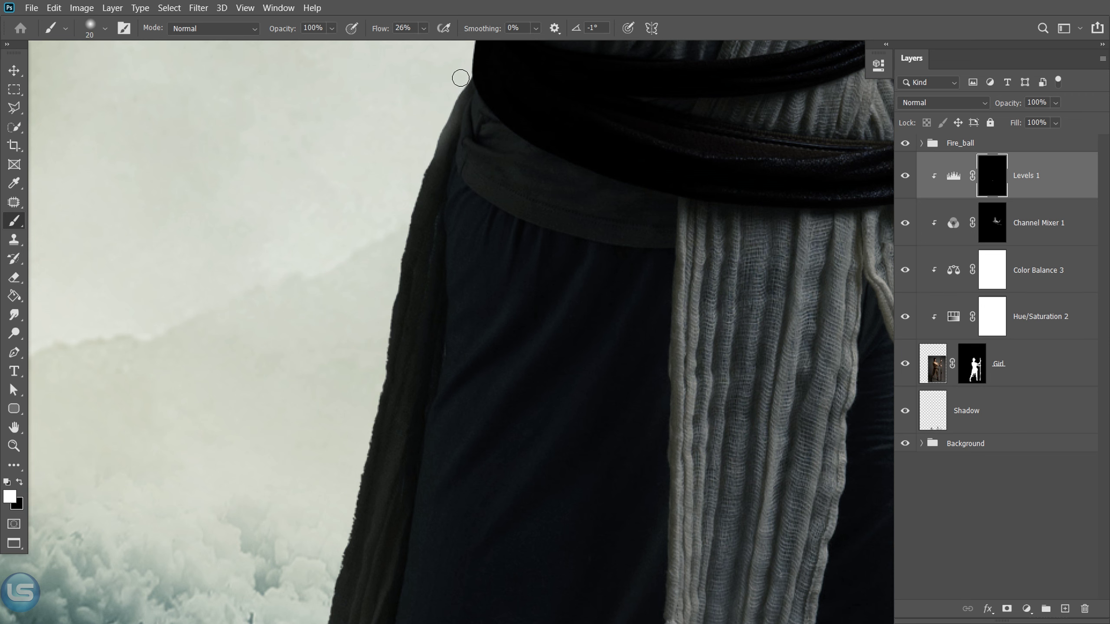
Paint the brightening back along the girl's cloth edges and hanging cloth loop.
{"action": "mouse_move", "coordinate": [385, 271]}
{"action": "left_mouse_down"}
{"action": "mouse_move", "coordinate": [358, 516]}
{"action": "mouse_move", "coordinate": [421, 74]}
{"action": "left_mouse_up"}
{"action": "mouse_move", "coordinate": [427, 121]}
{"action": "left_mouse_down"}
{"action": "mouse_move", "coordinate": [364, 515]}
{"action": "mouse_move", "coordinate": [393, 88]}
{"action": "left_mouse_up"}
{"action": "left_click_drag", "start_coordinate": [346, 437], "coordinate": [362, 184]}
{"action": "key", "text": "bracketleft"}
{"action": "key", "text": "bracketleft"}
{"action": "key", "text": "bracketleft"}
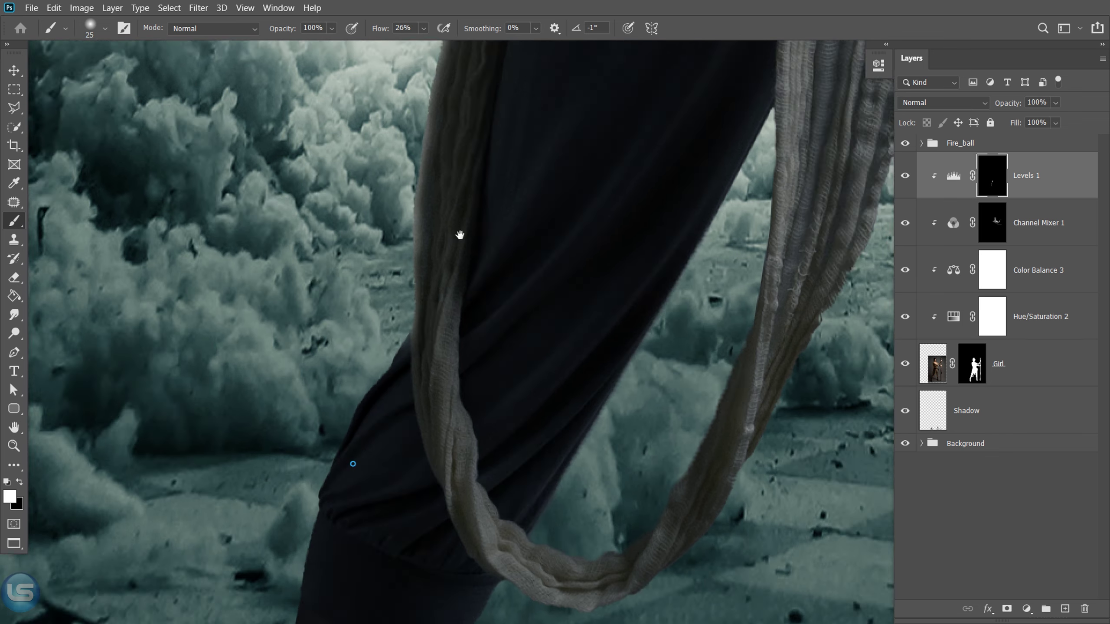
{"action": "left_click_drag", "start_coordinate": [458, 394], "coordinate": [458, 236]}
{"action": "key", "text": "bracketright"}
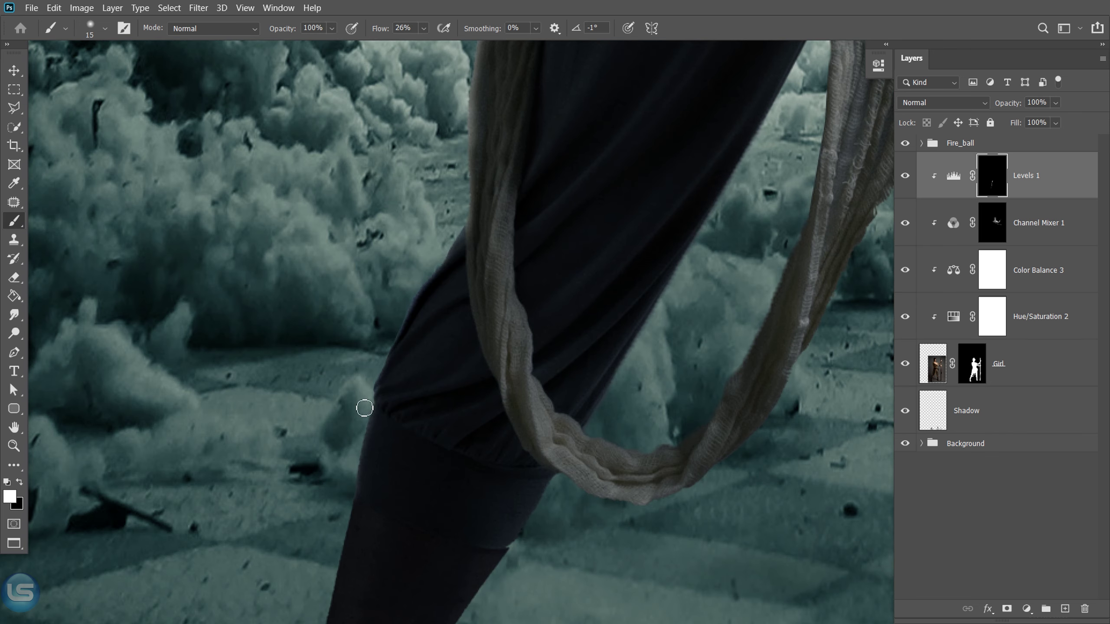
Paint brightening along the trouser edges against the clouds with a size 35 brush.
{"action": "mouse_move", "coordinate": [355, 498]}
{"action": "left_mouse_down"}
{"action": "mouse_move", "coordinate": [378, 396]}
{"action": "mouse_move", "coordinate": [384, 569]}
{"action": "left_mouse_up"}
{"action": "key", "text": "bracketright"}
{"action": "key", "text": "bracketright"}
{"action": "key", "text": "bracketright"}
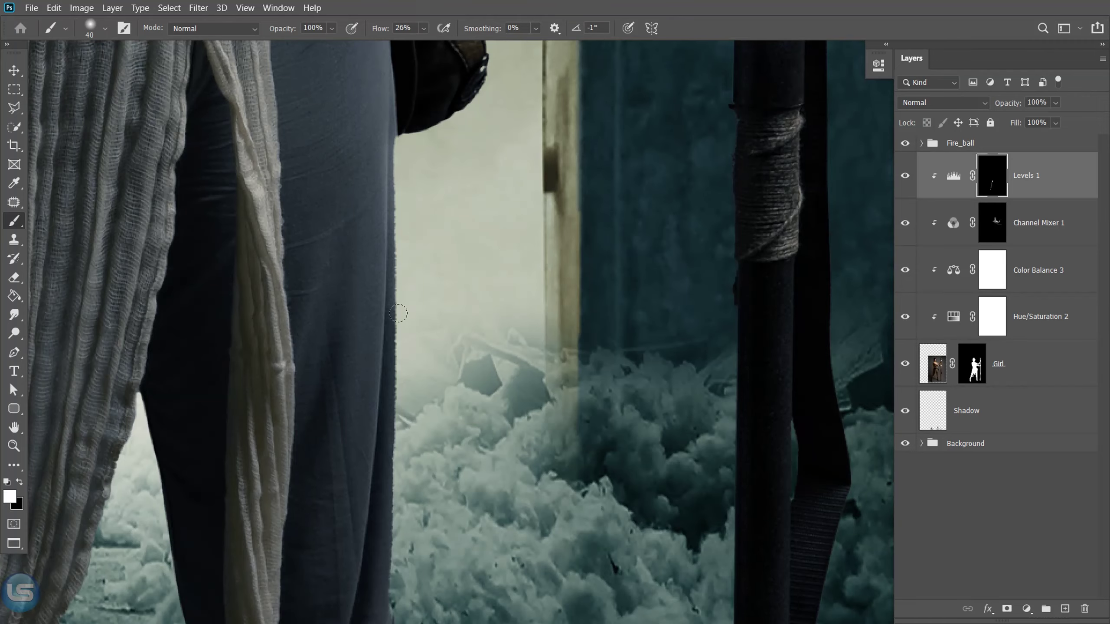
{"action": "mouse_move", "coordinate": [395, 306]}
{"action": "left_mouse_down"}
{"action": "mouse_move", "coordinate": [398, 442]}
{"action": "mouse_move", "coordinate": [391, 158]}
{"action": "left_mouse_up"}
{"action": "left_click_drag", "start_coordinate": [393, 437], "coordinate": [393, 219]}
{"action": "left_click_drag", "start_coordinate": [390, 135], "coordinate": [397, 431]}
{"action": "key", "text": "ctrl+minus"}
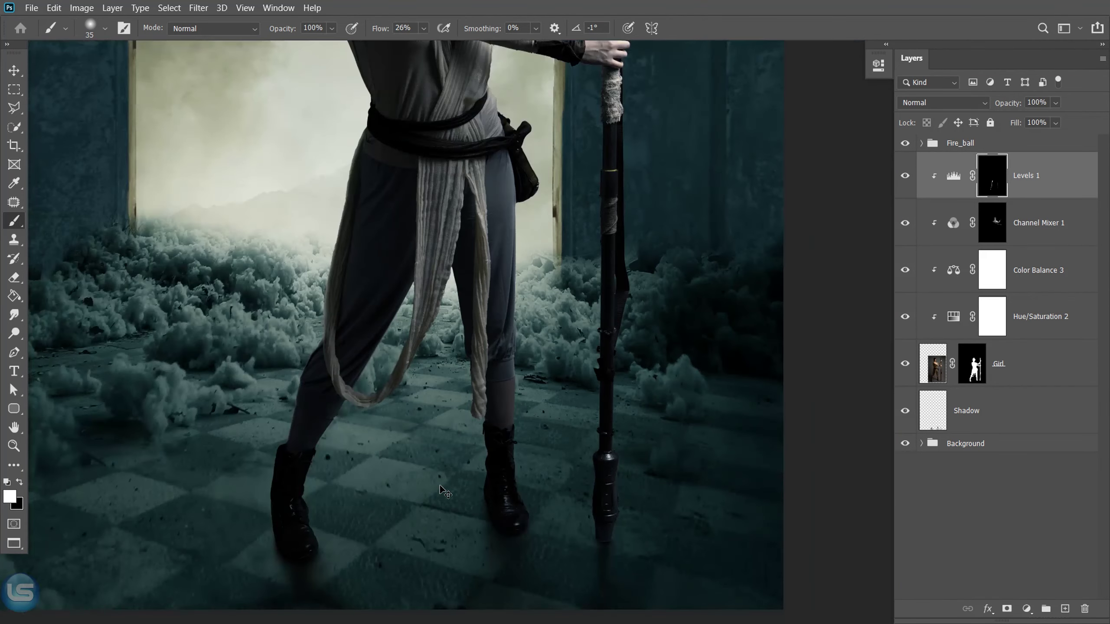
{"action": "key", "text": "ctrl+minus"}
{"action": "key", "text": "ctrl+minus"}
{"action": "key", "text": "ctrl+minus"}
{"action": "key", "text": "ctrl+plus"}
{"action": "key", "text": "ctrl+plus"}
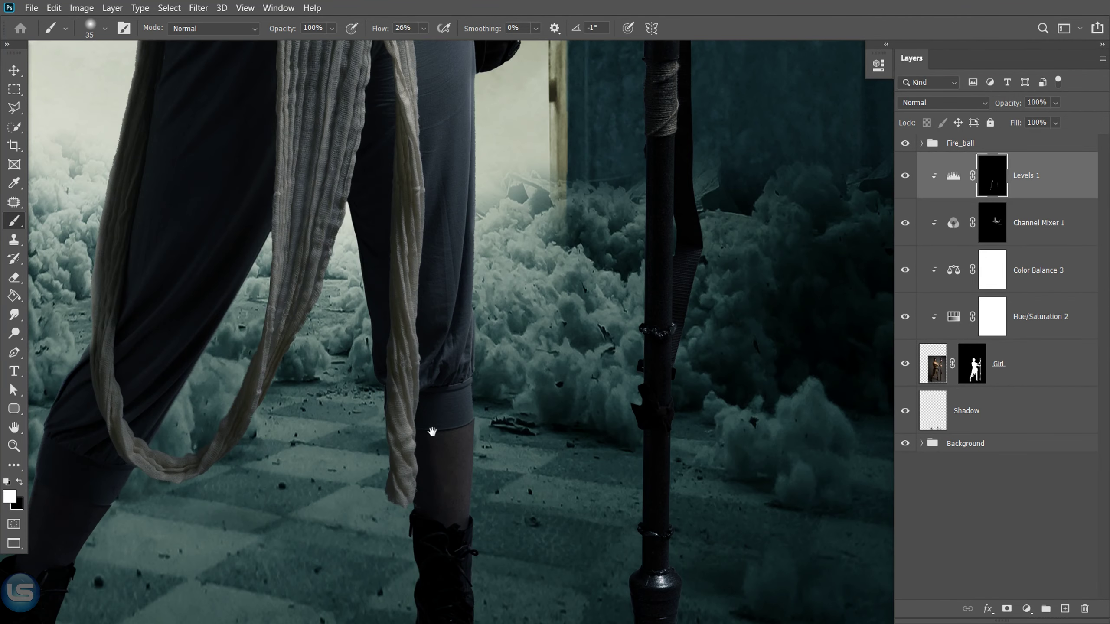
{"action": "scroll", "coordinate": [431, 436], "scroll_direction": "up", "scroll_amount": 5}
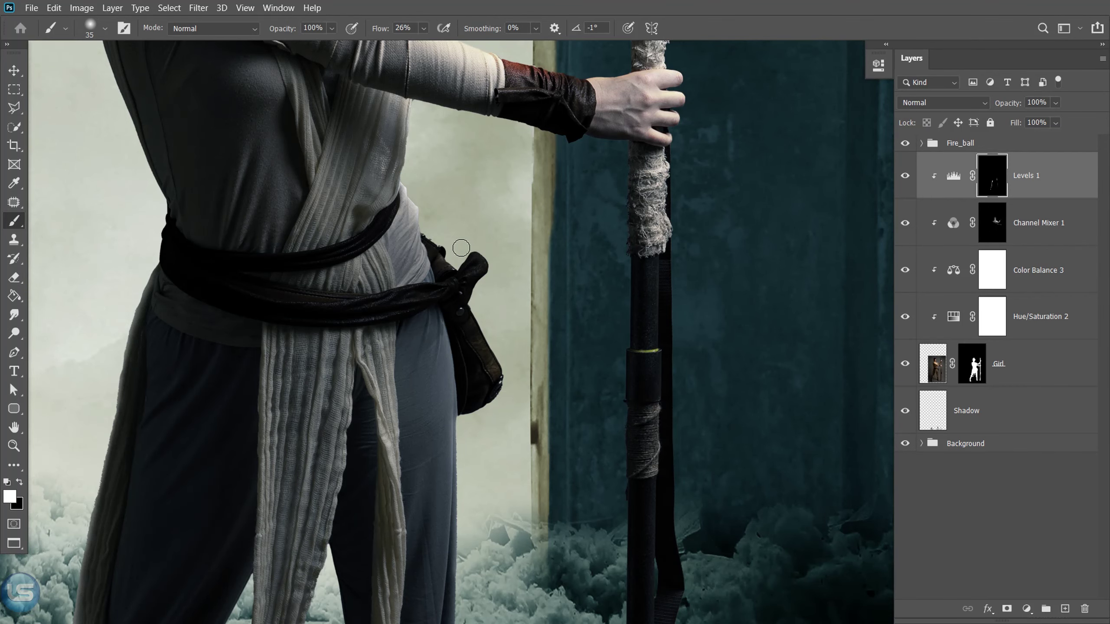
{"action": "key", "text": "ctrl+minus"}
{"action": "key", "text": "ctrl+minus"}
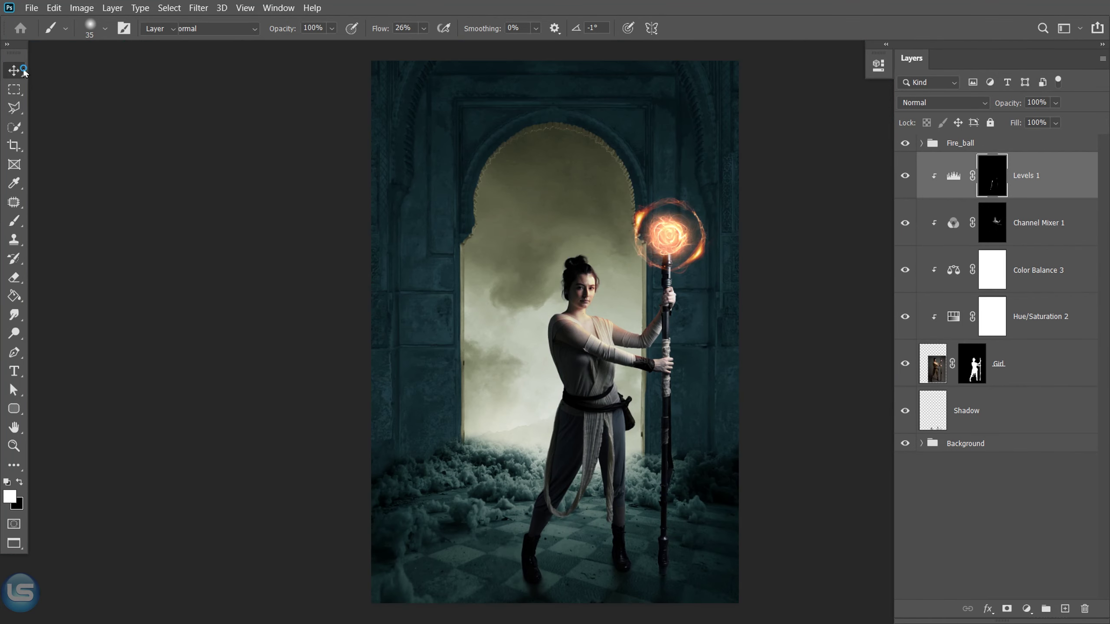
Open the wing image, place its layer below Girl, and name it Wing.
{"action": "left_click", "coordinate": [32, 7]}
{"action": "left_click", "coordinate": [43, 35]}
{"action": "double_click", "coordinate": [734, 121]}
{"action": "left_click_drag", "start_coordinate": [965, 175], "coordinate": [959, 437]}
{"action": "double_click", "coordinate": [965, 410]}
{"action": "type", "text": "Wing"}
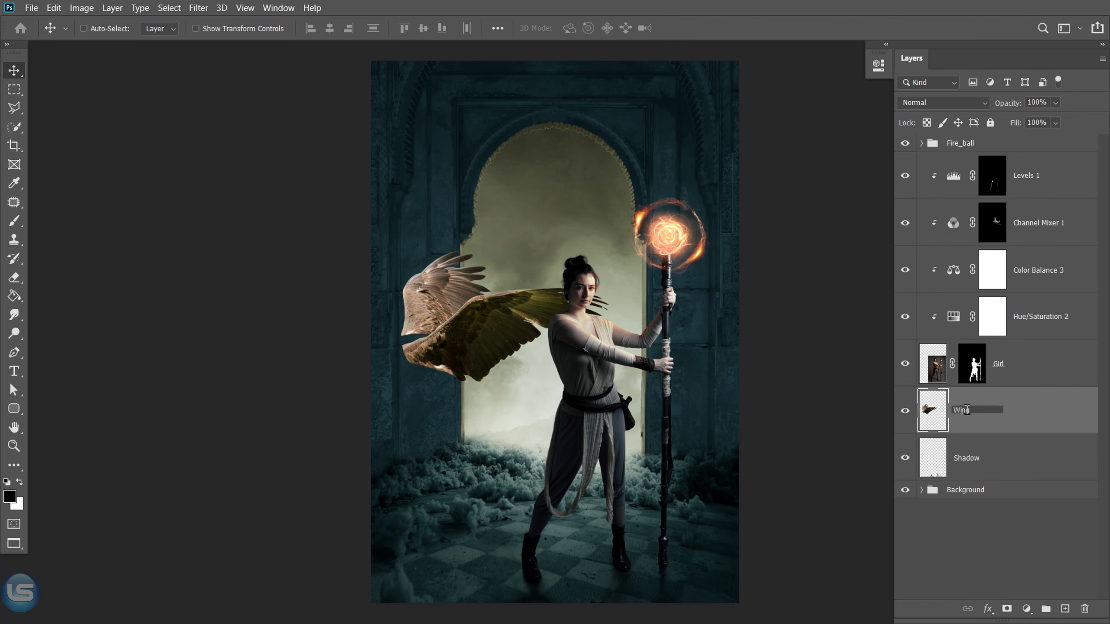
{"action": "key", "text": "Return"}
Flip the wing horizontally and scale it to about 139% behind the girl's shoulder.
{"action": "left_click_drag", "start_coordinate": [474, 330], "coordinate": [526, 315]}
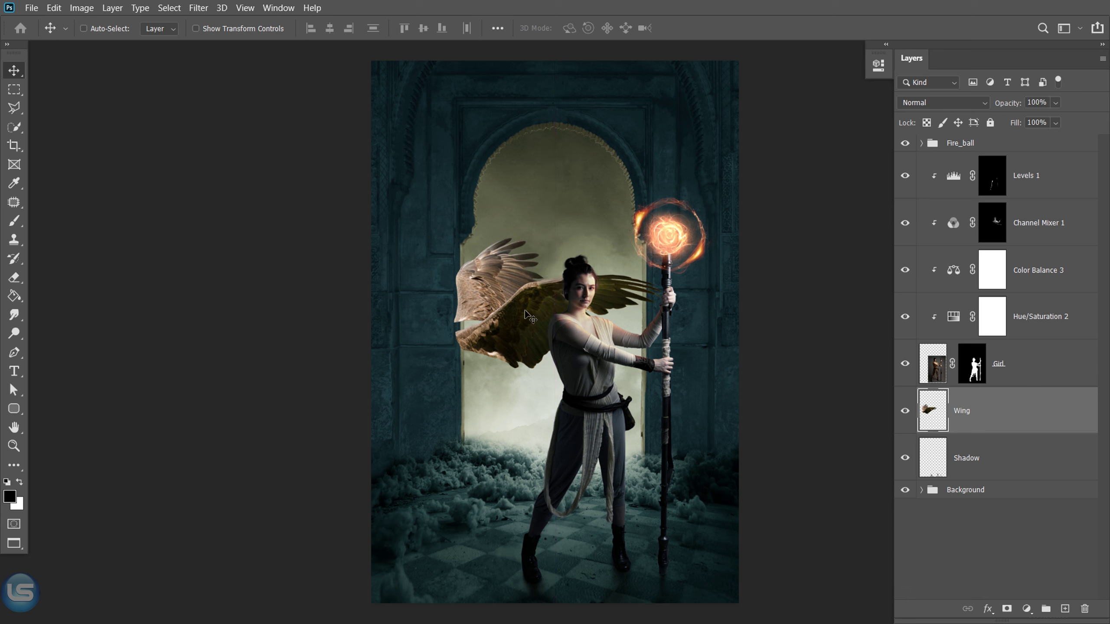
{"action": "key", "text": "ctrl+t"}
{"action": "right_click", "coordinate": [528, 308]}
{"action": "left_click", "coordinate": [591, 549]}
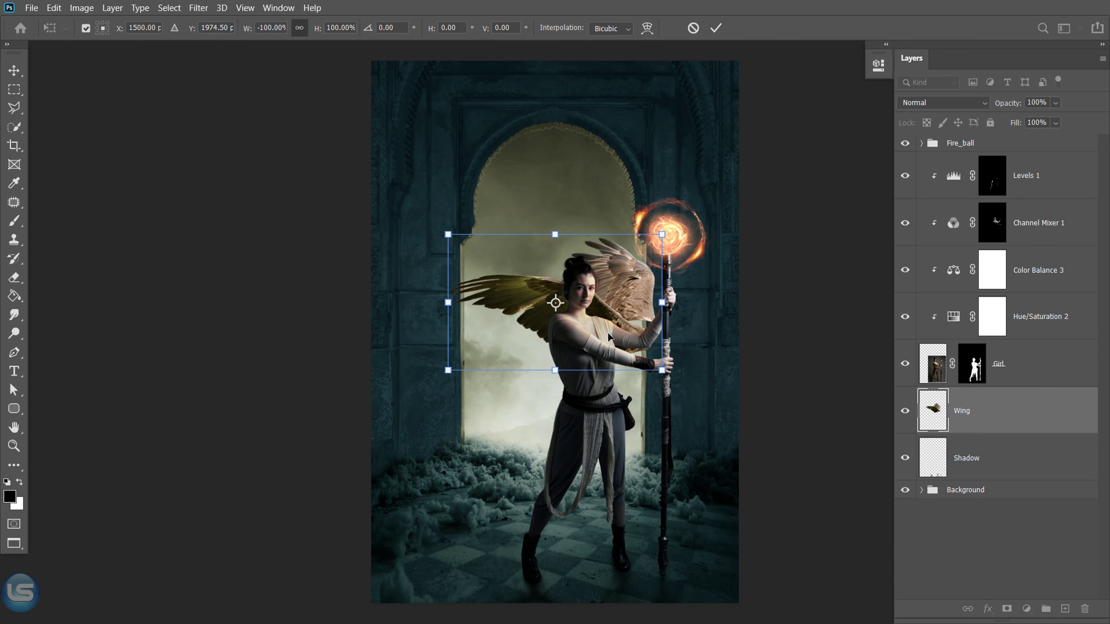
{"action": "left_click_drag", "start_coordinate": [608, 336], "coordinate": [524, 312]}
{"action": "left_click_drag", "start_coordinate": [577, 208], "coordinate": [620, 154]}
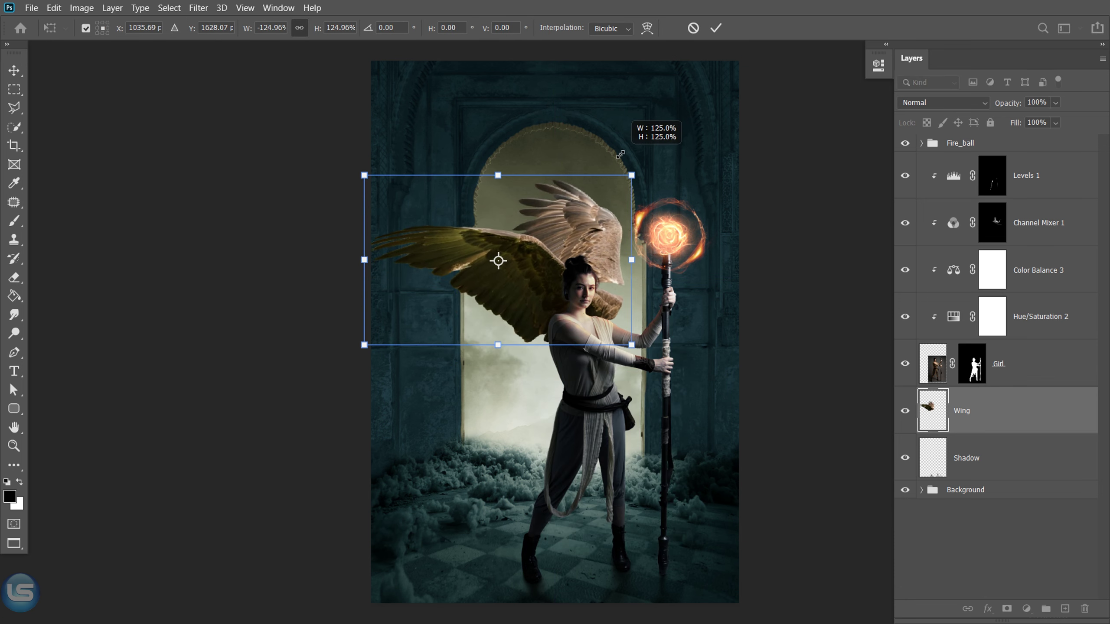
{"action": "left_click_drag", "start_coordinate": [595, 253], "coordinate": [549, 294]}
{"action": "mouse_move", "coordinate": [589, 215]}
{"action": "left_mouse_down"}
{"action": "mouse_move", "coordinate": [596, 203]}
{"action": "mouse_move", "coordinate": [601, 224]}
{"action": "left_mouse_up"}
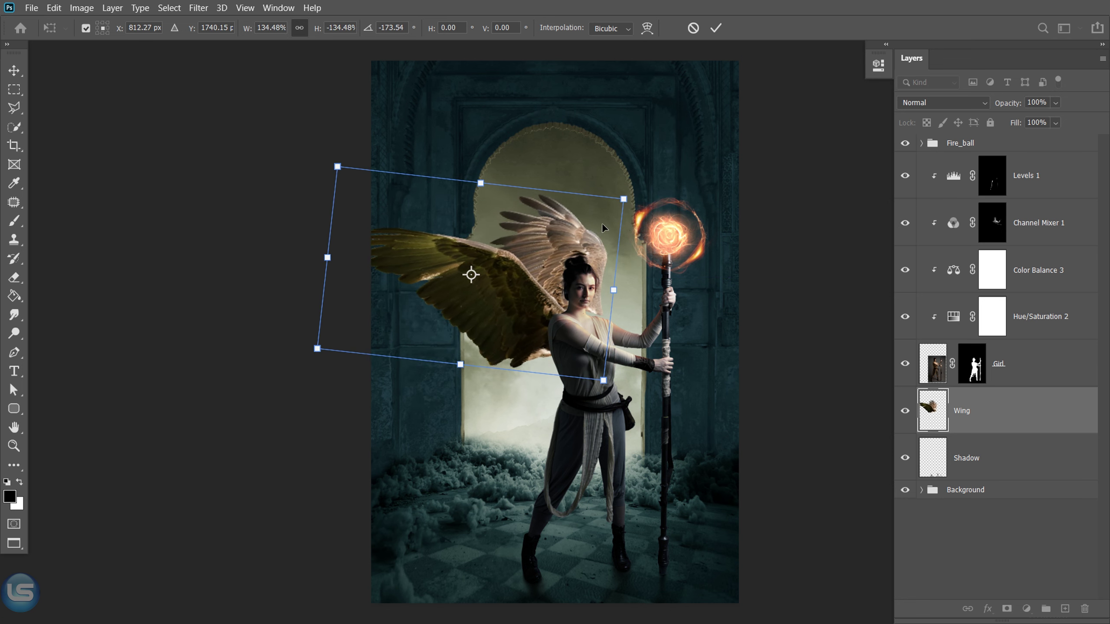
{"action": "key", "text": "Down"}
{"action": "key", "text": "Down"}
{"action": "key", "text": "Down"}
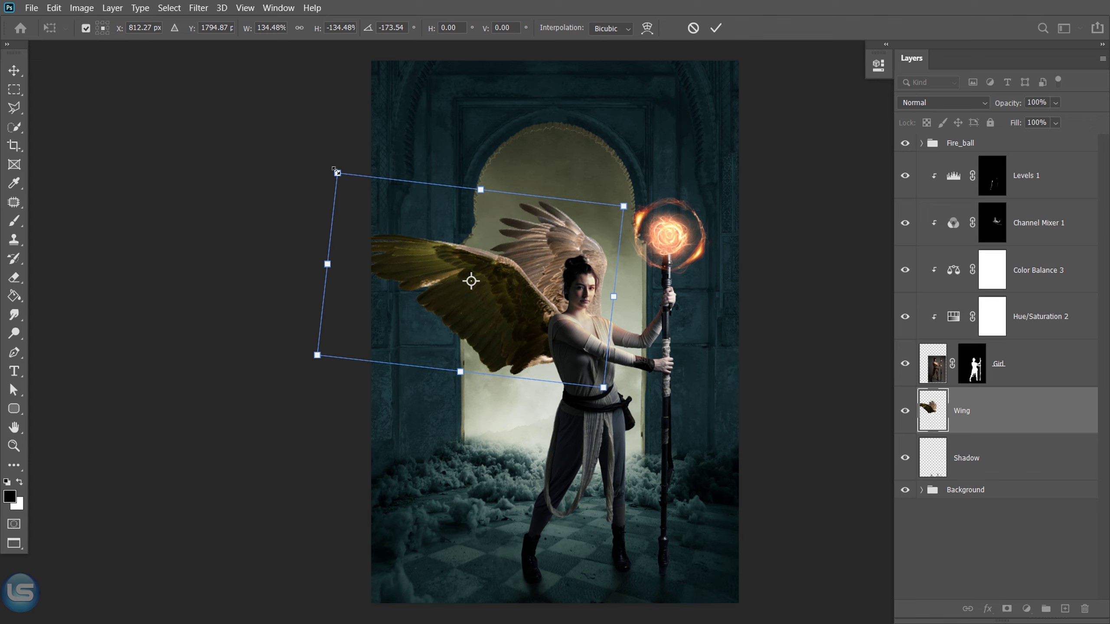
{"action": "left_click_drag", "start_coordinate": [337, 174], "coordinate": [317, 168]}
{"action": "key", "text": "Return"}
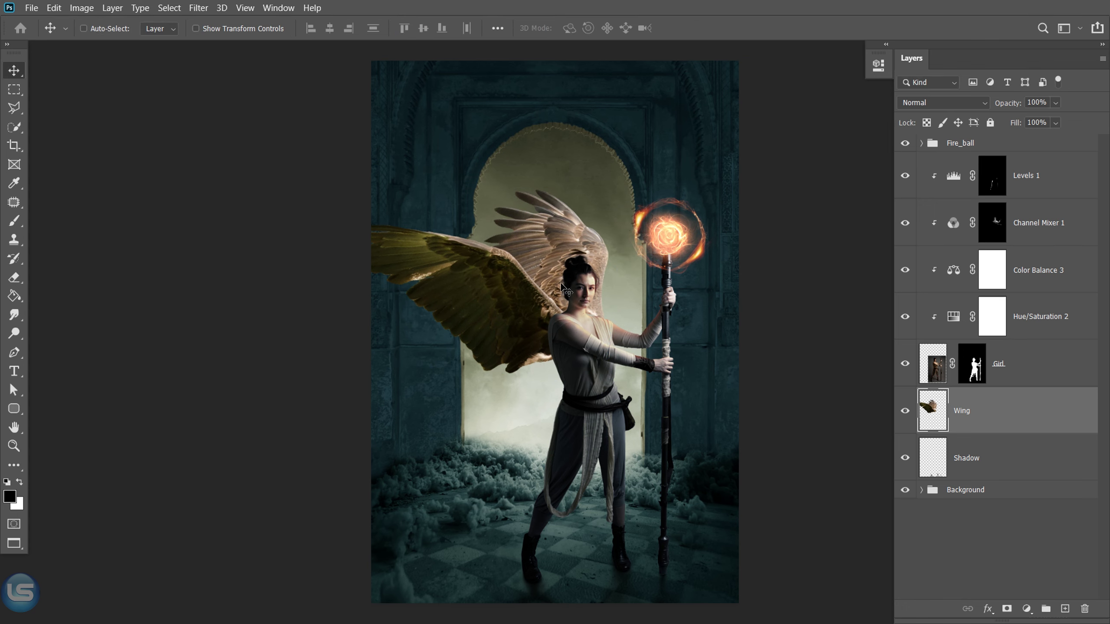
Set up the Eraser at size 30 with about 11% stroke smoothing.
{"action": "scroll", "coordinate": [522, 288], "scroll_direction": "up", "scroll_amount": 5}
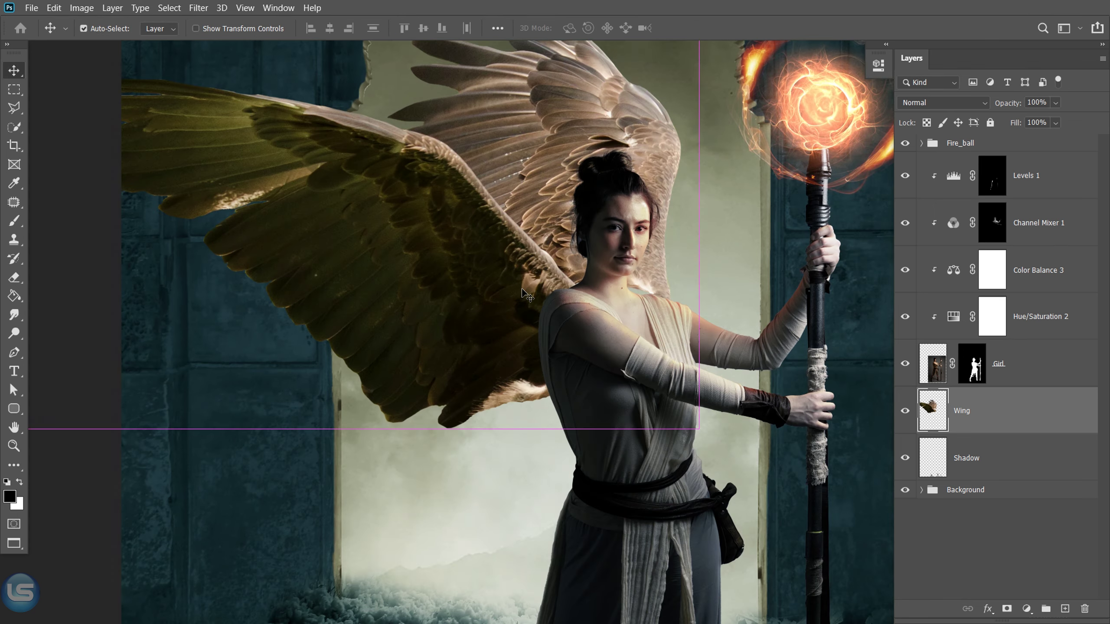
{"action": "left_click", "coordinate": [14, 277]}
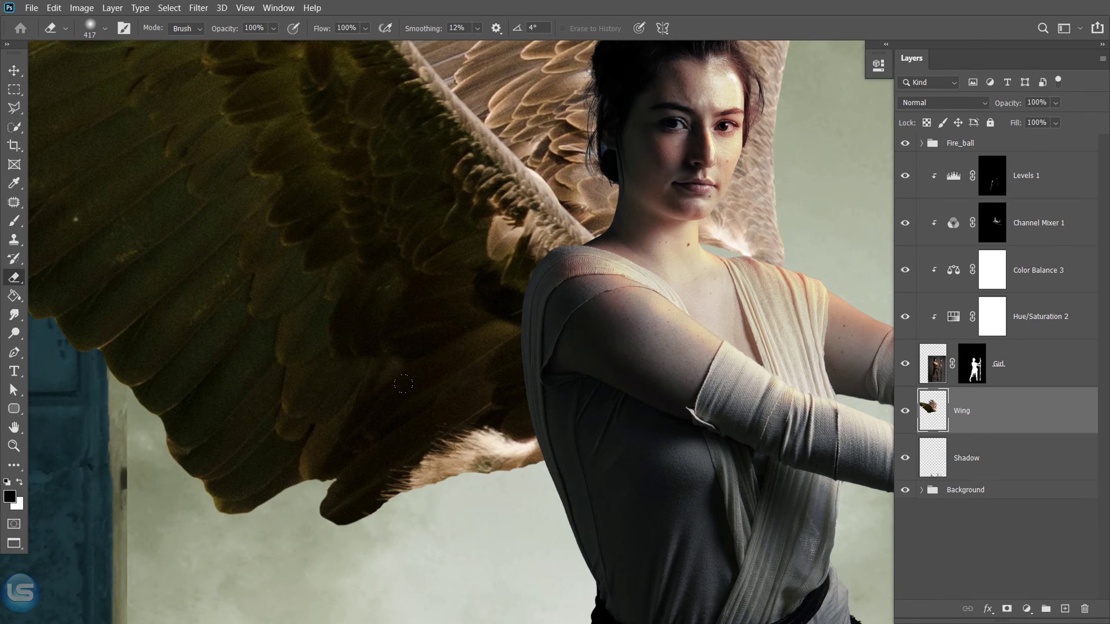
{"action": "key", "text": "bracketleft"}
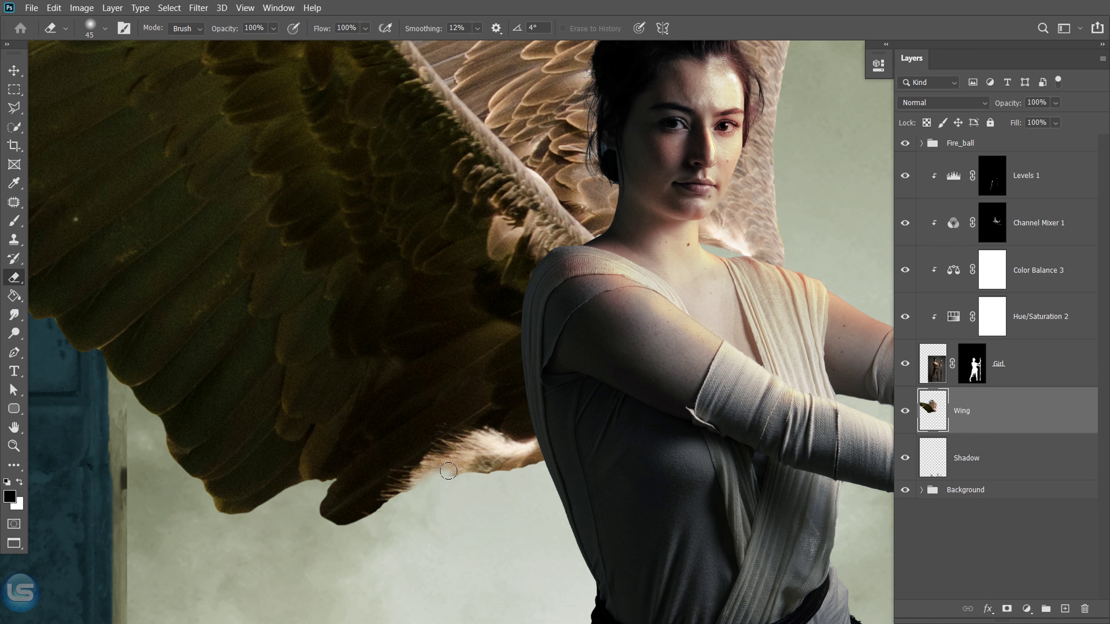
{"action": "right_click", "coordinate": [433, 478]}
{"action": "left_click", "coordinate": [477, 28]}
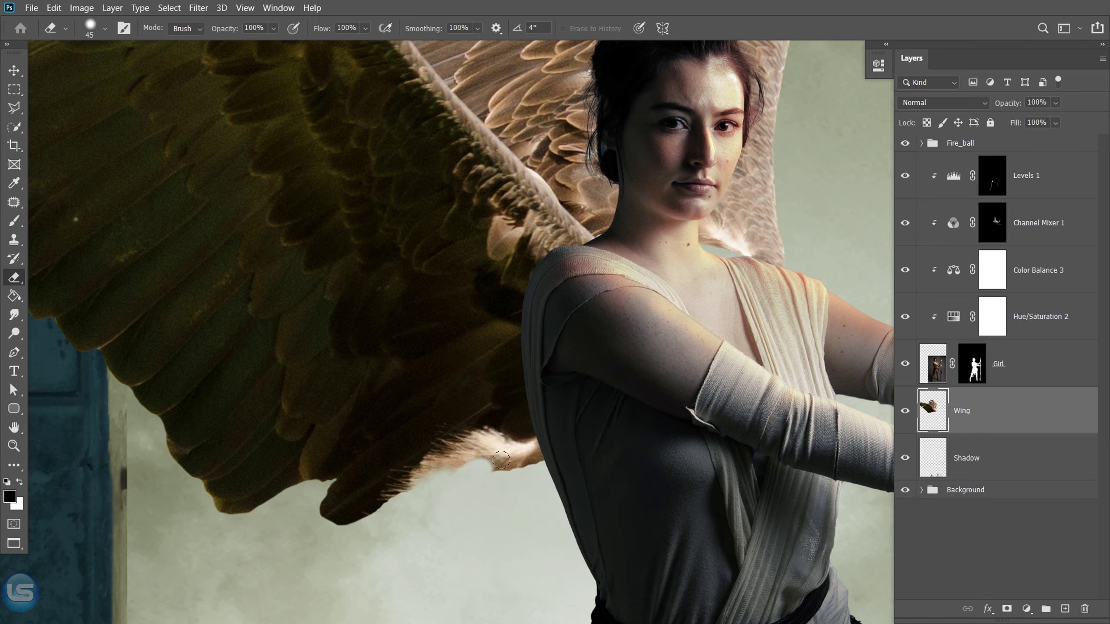
{"action": "left_click_drag", "start_coordinate": [477, 28], "coordinate": [434, 49]}
{"action": "scroll", "coordinate": [470, 367], "scroll_direction": "up", "scroll_amount": 5}
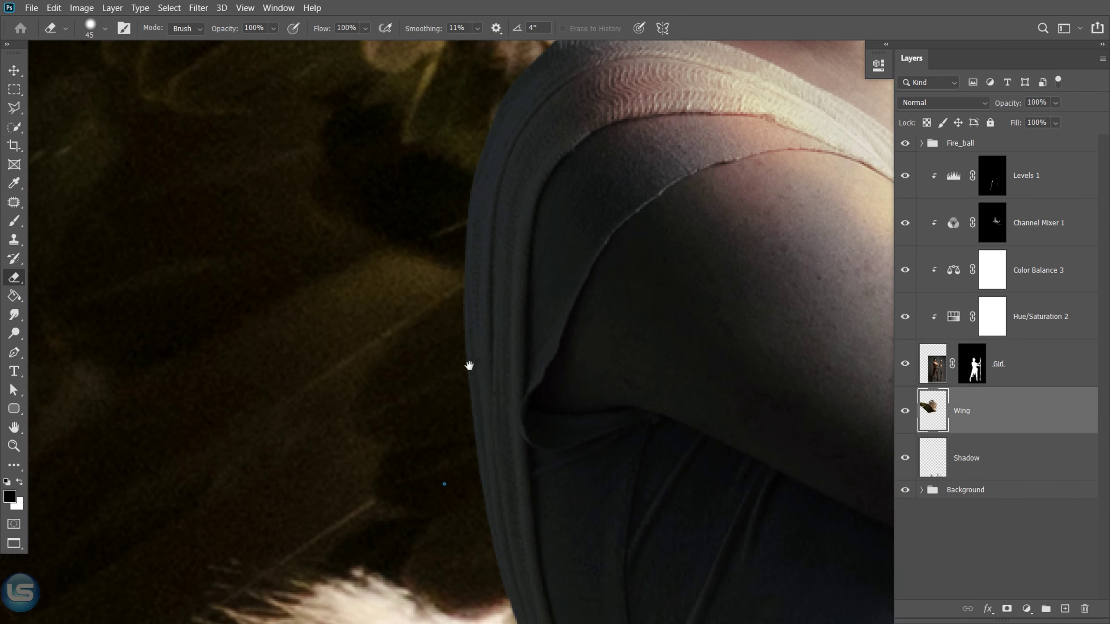
{"action": "key", "text": "bracketleft"}
{"action": "key", "text": "bracketleft"}
Erase the bright feather fringe along the wing's lower edge near the girl's arm.
{"action": "mouse_move", "coordinate": [585, 366]}
{"action": "left_mouse_down"}
{"action": "mouse_move", "coordinate": [454, 406]}
{"action": "mouse_move", "coordinate": [496, 377]}
{"action": "mouse_move", "coordinate": [227, 485]}
{"action": "mouse_move", "coordinate": [157, 542]}
{"action": "left_mouse_up"}
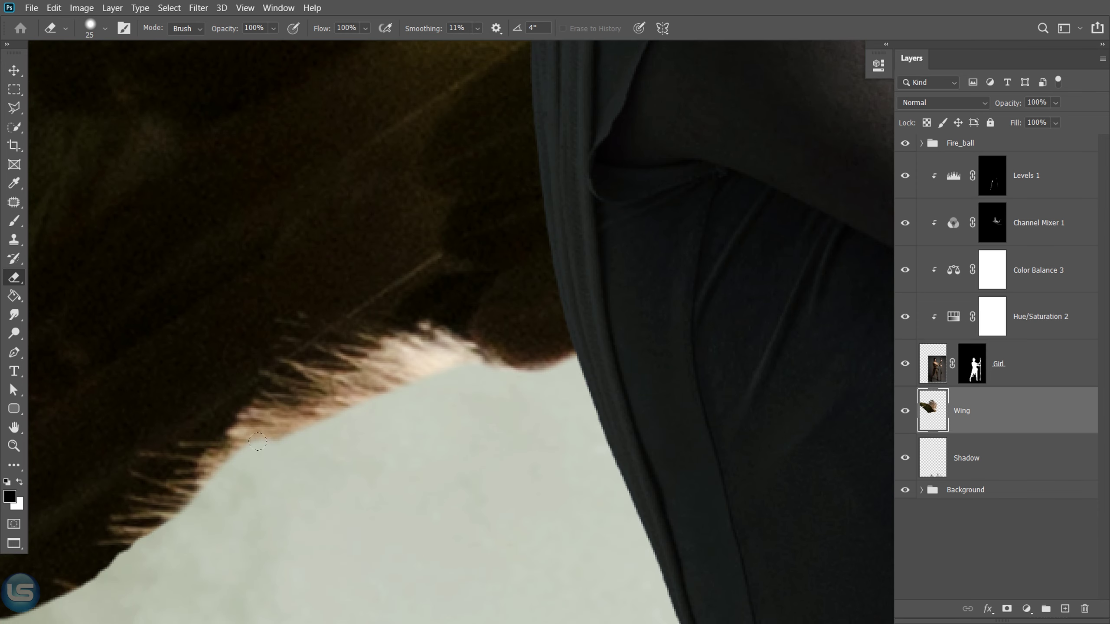
{"action": "mouse_move", "coordinate": [262, 437]}
{"action": "left_mouse_down"}
{"action": "mouse_move", "coordinate": [490, 341]}
{"action": "mouse_move", "coordinate": [228, 468]}
{"action": "left_mouse_up"}
{"action": "left_click_drag", "start_coordinate": [441, 348], "coordinate": [756, 208]}
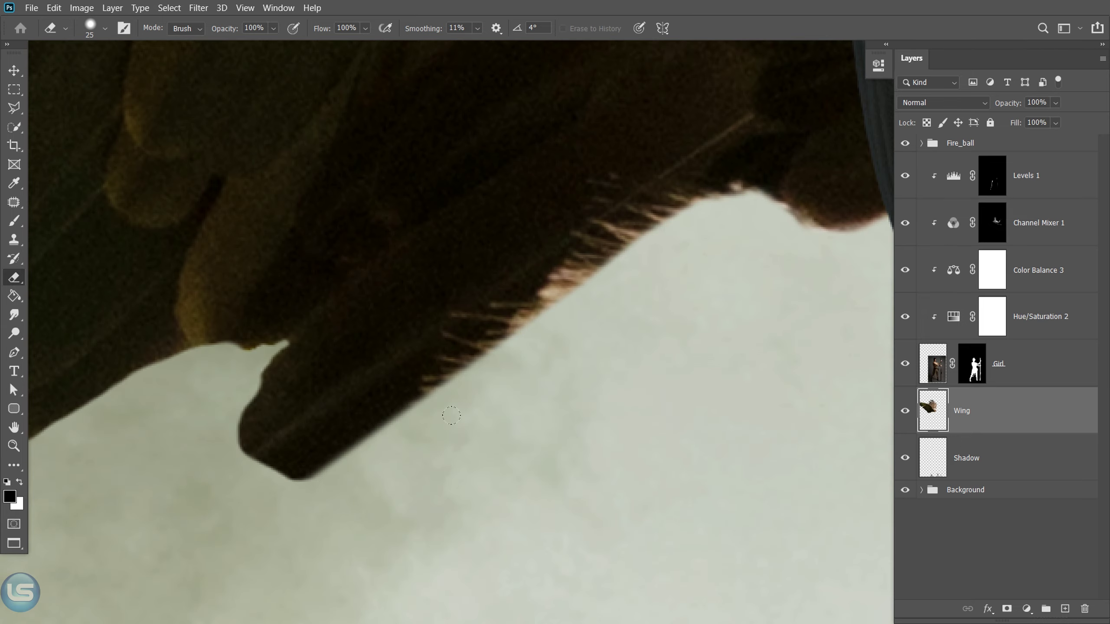
{"action": "left_click_drag", "start_coordinate": [625, 251], "coordinate": [279, 463]}
{"action": "left_click_drag", "start_coordinate": [398, 419], "coordinate": [248, 459]}
{"action": "scroll", "coordinate": [247, 334], "scroll_direction": "down", "scroll_amount": 10}
{"action": "scroll", "coordinate": [248, 330], "scroll_direction": "down", "scroll_amount": 1}
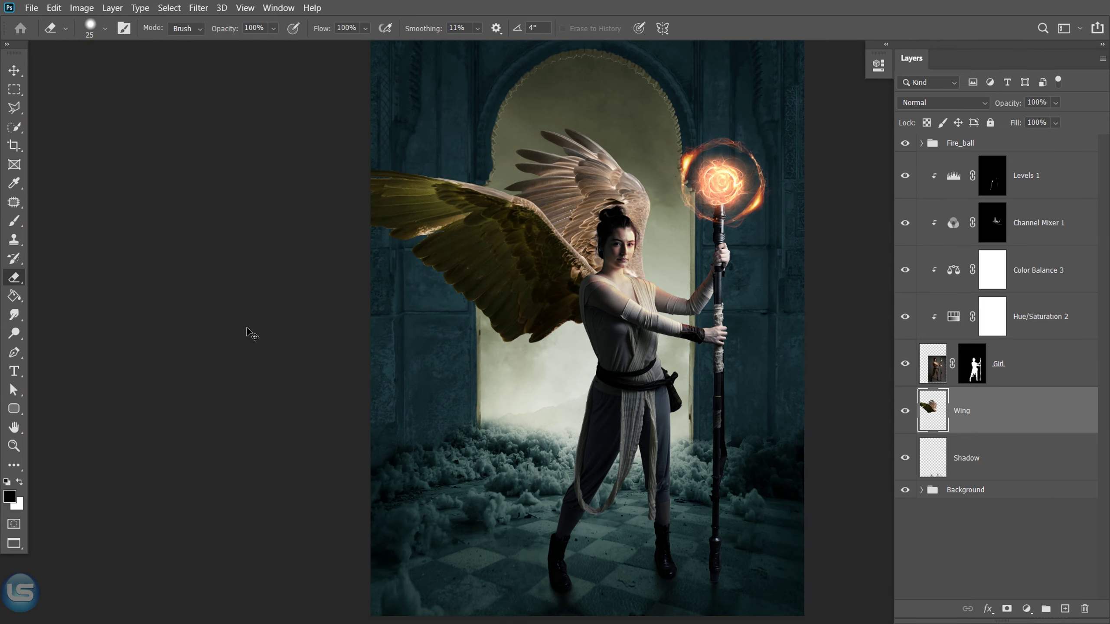
{"action": "scroll", "coordinate": [262, 323], "scroll_direction": "up", "scroll_amount": 3}
{"action": "scroll", "coordinate": [393, 339], "scroll_direction": "up", "scroll_amount": 2}
{"action": "left_click", "coordinate": [14, 70]}
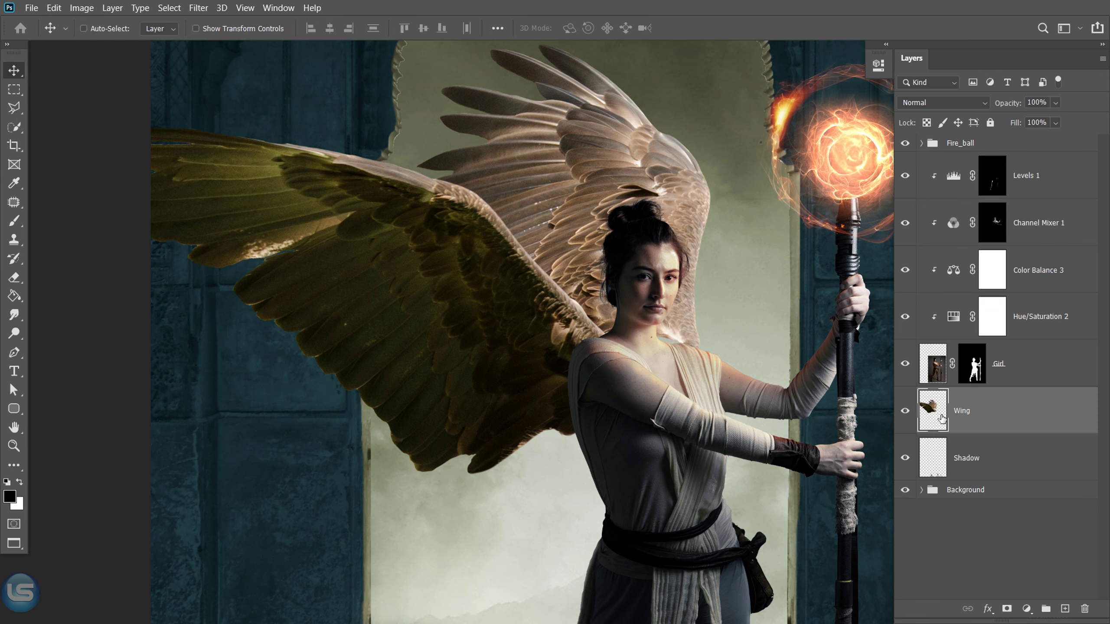
Use Liquify's Forward Warp to push the wing's lower-left feathers to the right.
{"action": "left_click", "coordinate": [198, 7]}
{"action": "left_click", "coordinate": [221, 114]}
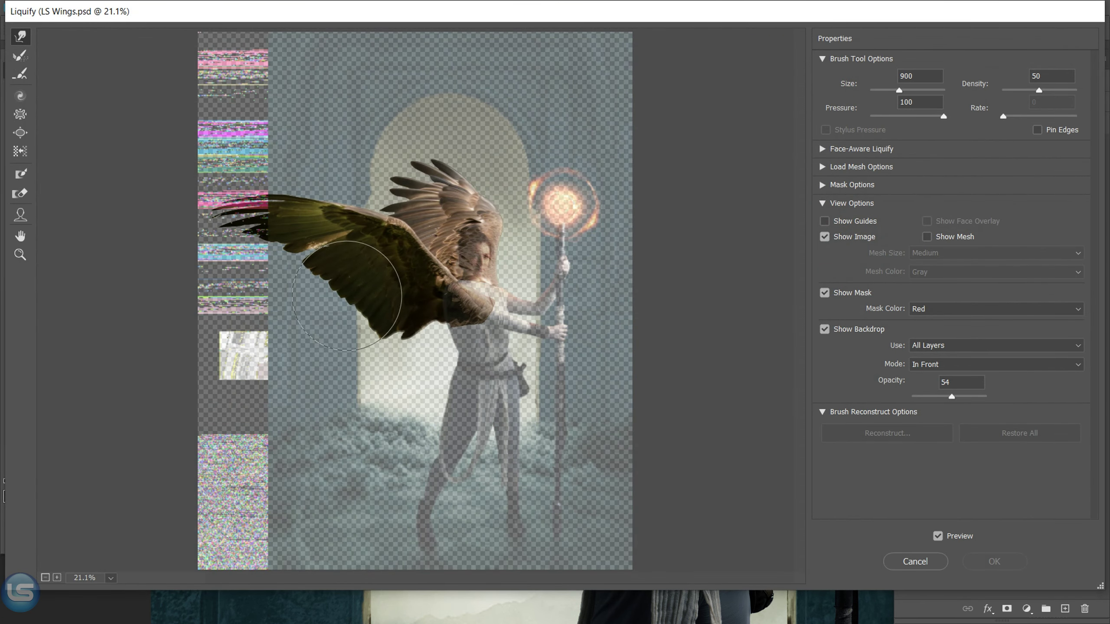
{"action": "left_click_drag", "start_coordinate": [348, 296], "coordinate": [395, 314]}
{"action": "key", "text": "bracketleft"}
{"action": "key", "text": "bracketleft"}
{"action": "key", "text": "bracketleft"}
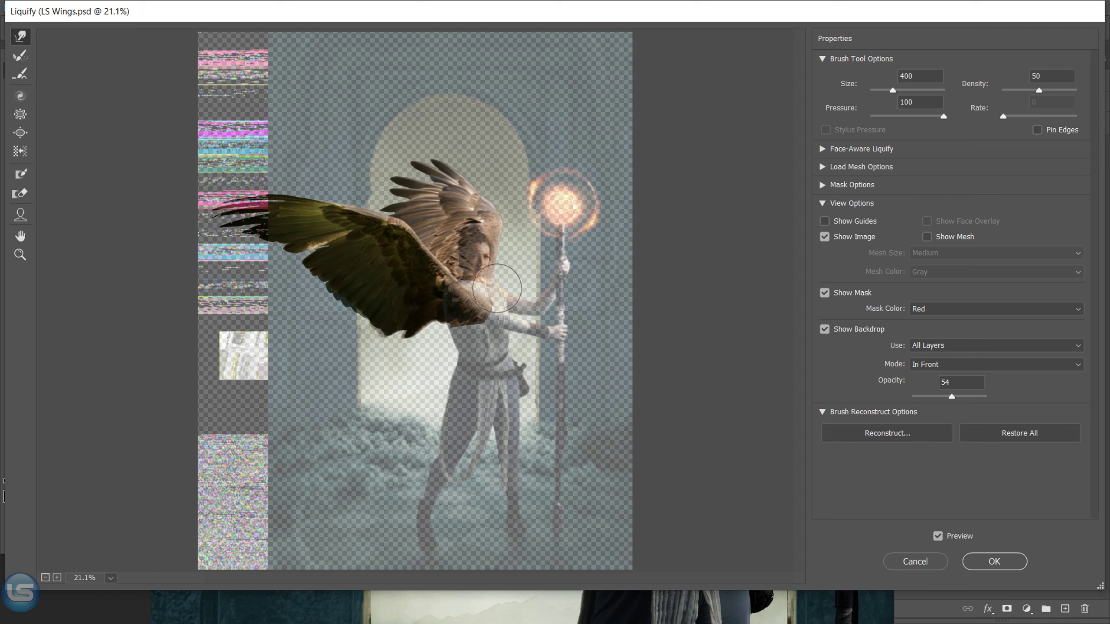
{"action": "key", "text": "bracketleft"}
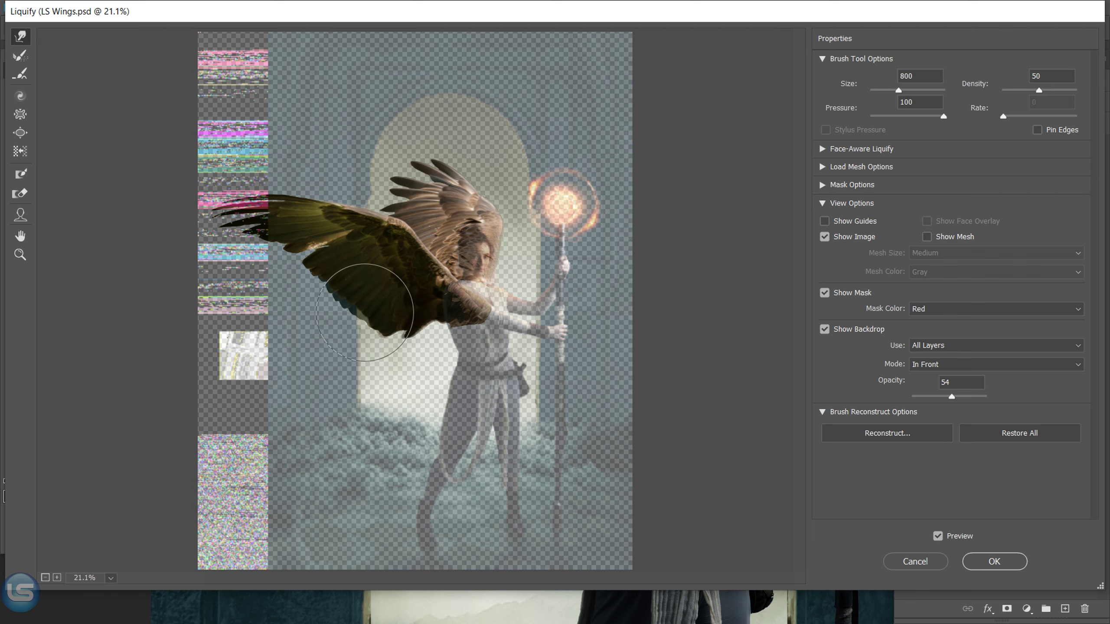
{"action": "key", "text": "bracketright"}
{"action": "key", "text": "bracketright"}
{"action": "key", "text": "bracketright"}
{"action": "left_click", "coordinate": [987, 561]}
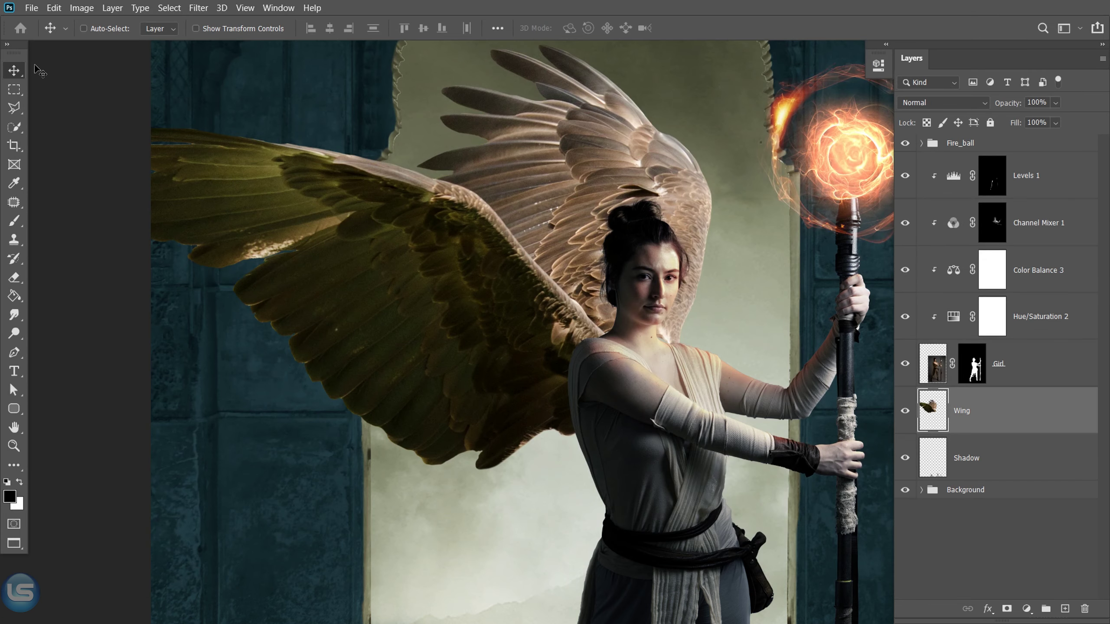
Group the Girl layer through Levels 1 into a group named 'Girl'.
{"action": "left_click", "coordinate": [1052, 362]}
{"action": "left_click", "coordinate": [1032, 177], "text": "shift"}
{"action": "right_click", "coordinate": [1032, 176]}
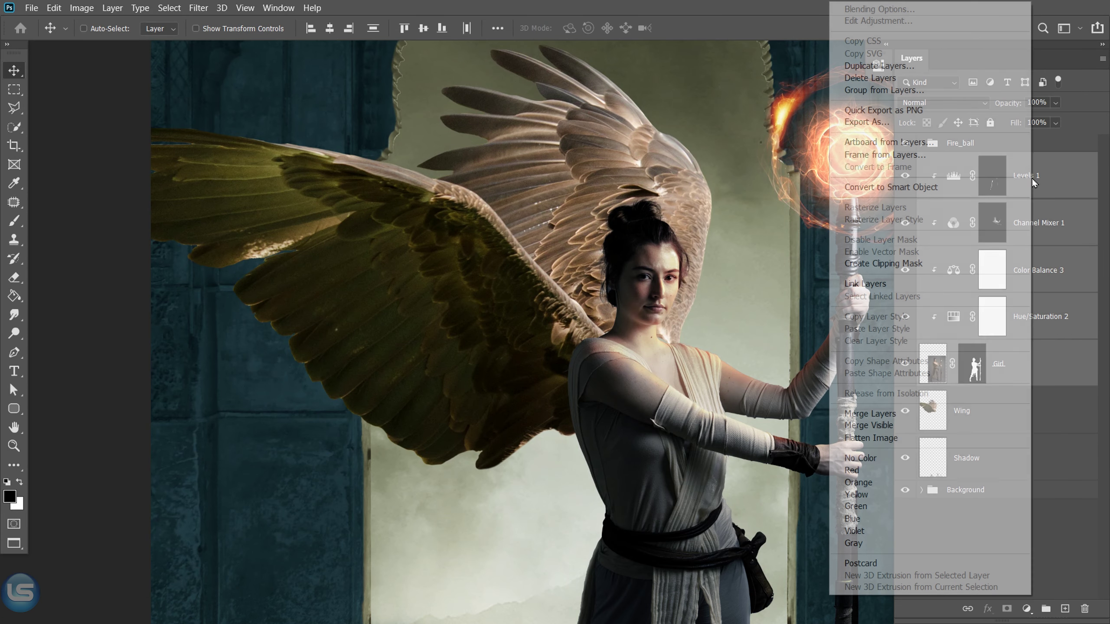
{"action": "left_click", "coordinate": [883, 90]}
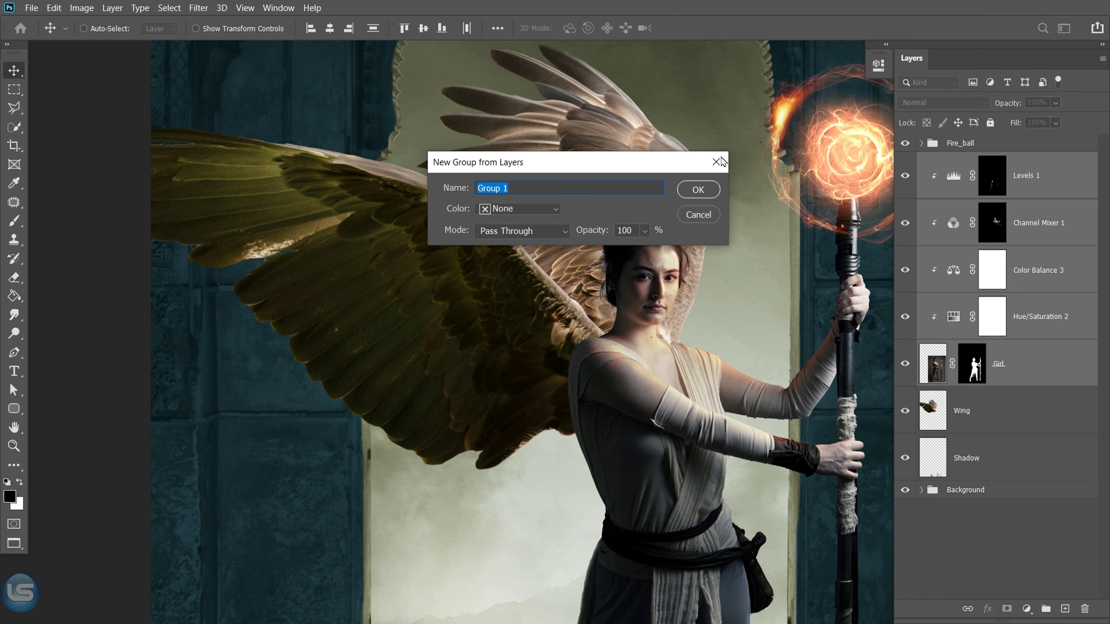
{"action": "type", "text": "Girl"}
{"action": "key", "text": "Return"}
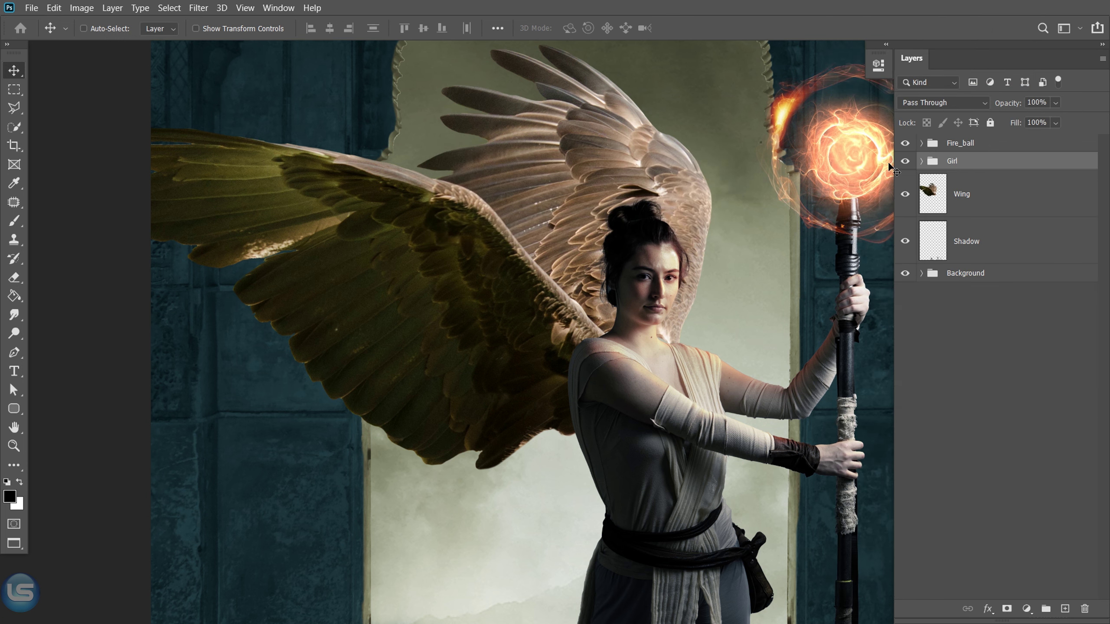
{"action": "left_click", "coordinate": [941, 195]}
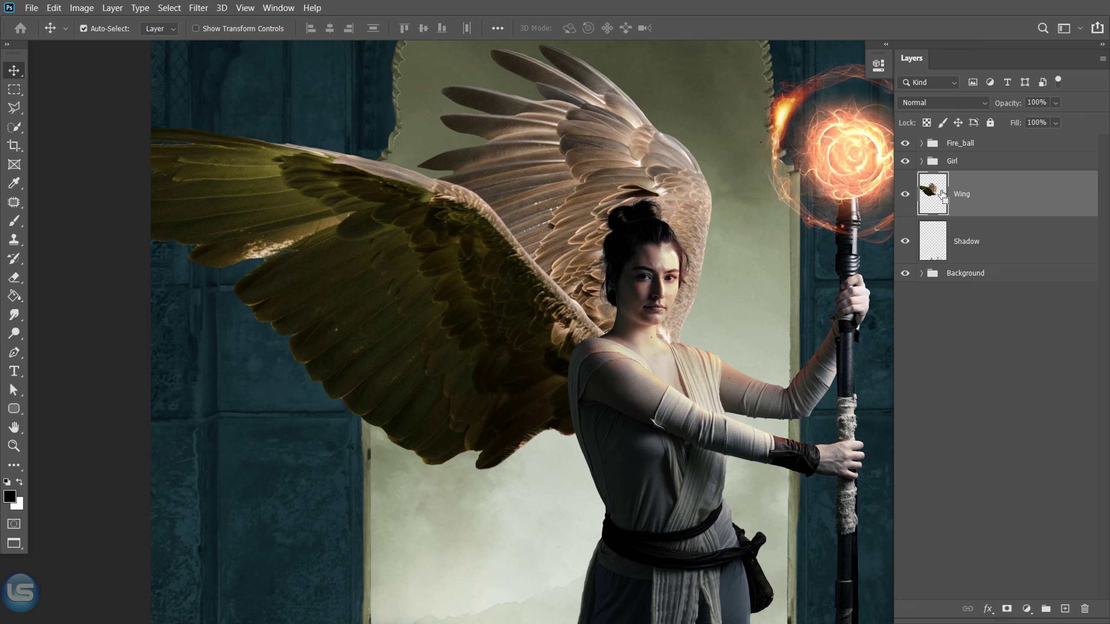
Add a Brightness/Contrast adjustment clipped to Wing, brightness -59 and contrast 53.
{"action": "key", "text": "ctrl+0"}
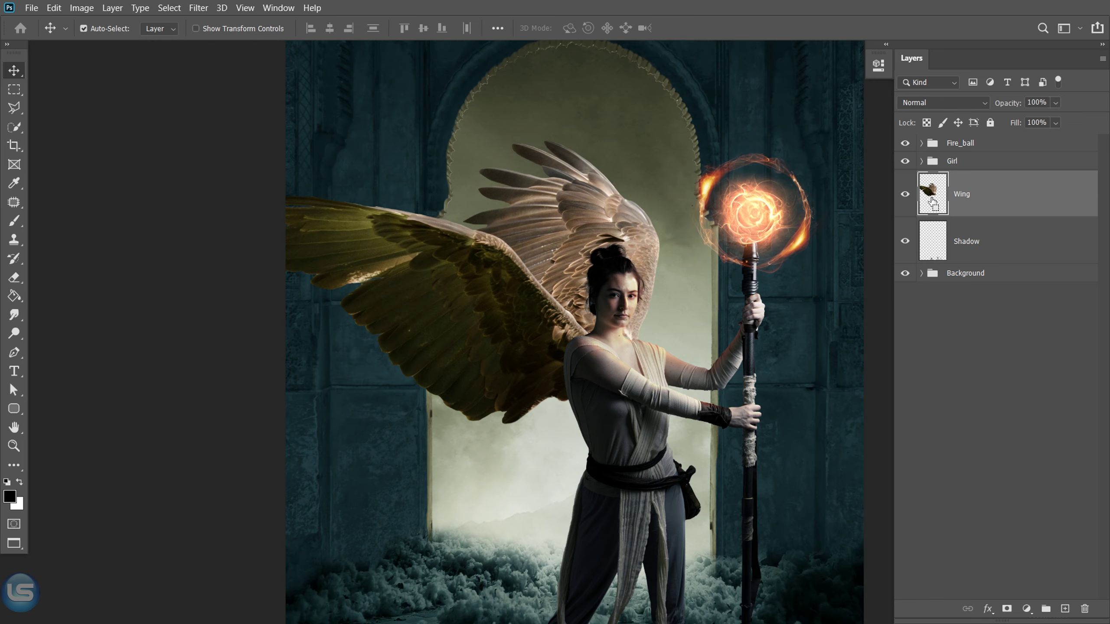
{"action": "left_click", "coordinate": [1025, 609]}
{"action": "left_click", "coordinate": [1034, 403]}
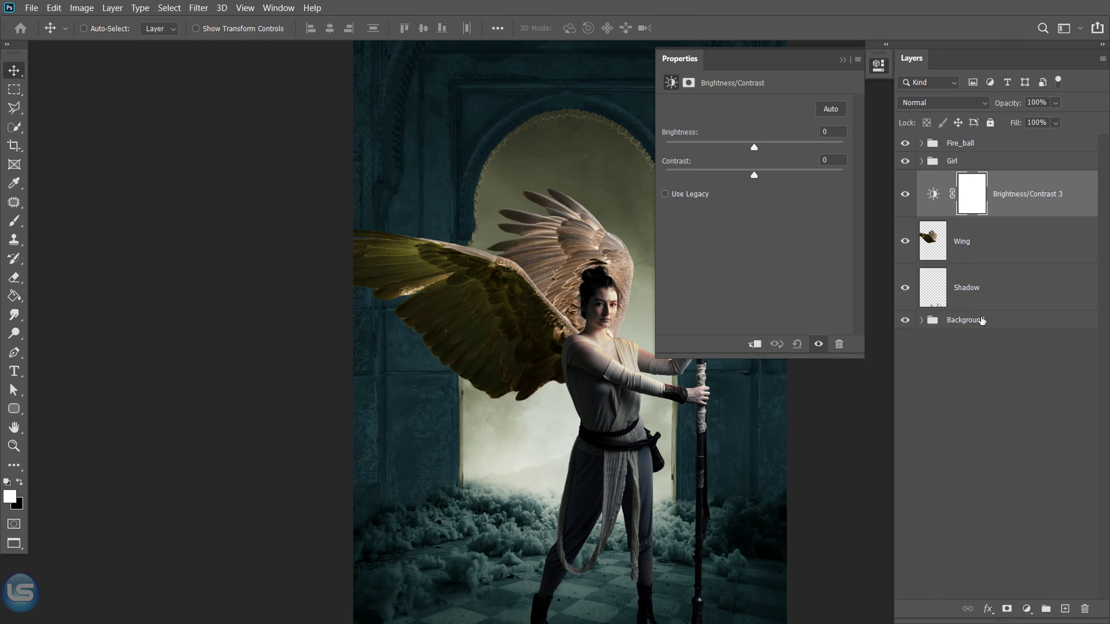
{"action": "left_click_drag", "start_coordinate": [753, 148], "coordinate": [710, 148]}
{"action": "left_click", "coordinate": [755, 344]}
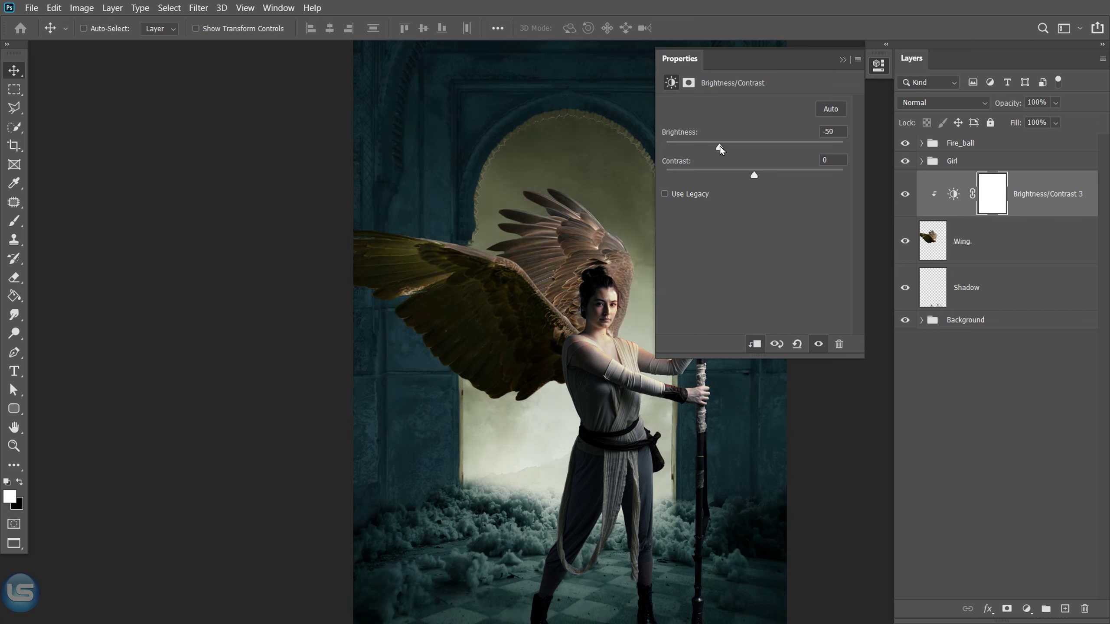
{"action": "left_click_drag", "start_coordinate": [755, 176], "coordinate": [770, 179]}
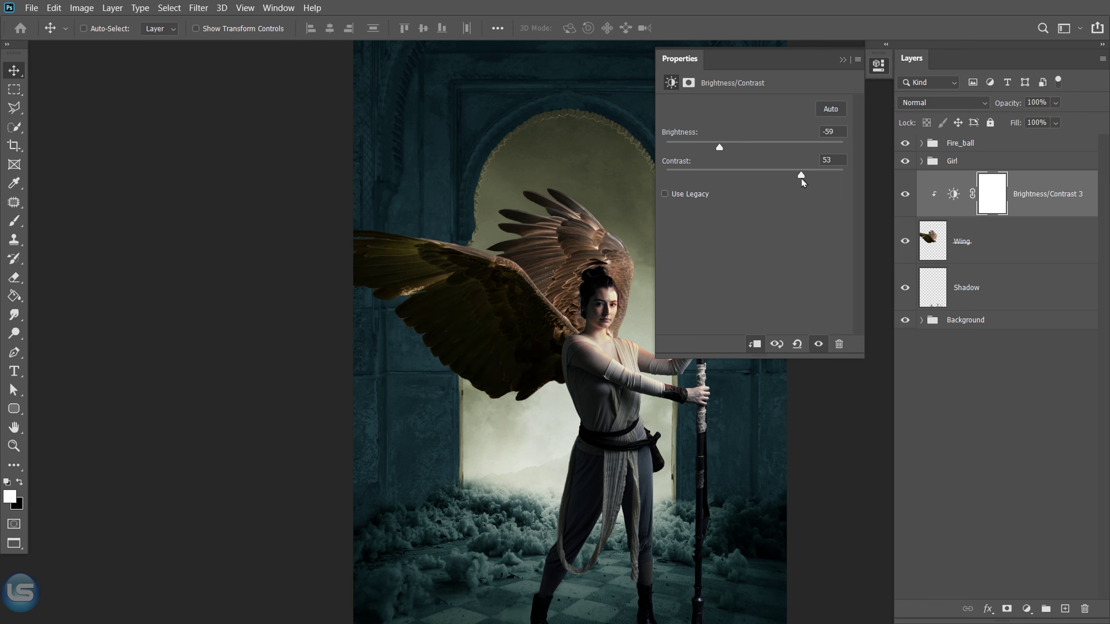
{"action": "left_click", "coordinate": [843, 60]}
Add a clipped Hue/Saturation adjustment with saturation -87 to nearly grey the wing.
{"action": "left_click", "coordinate": [1025, 608]}
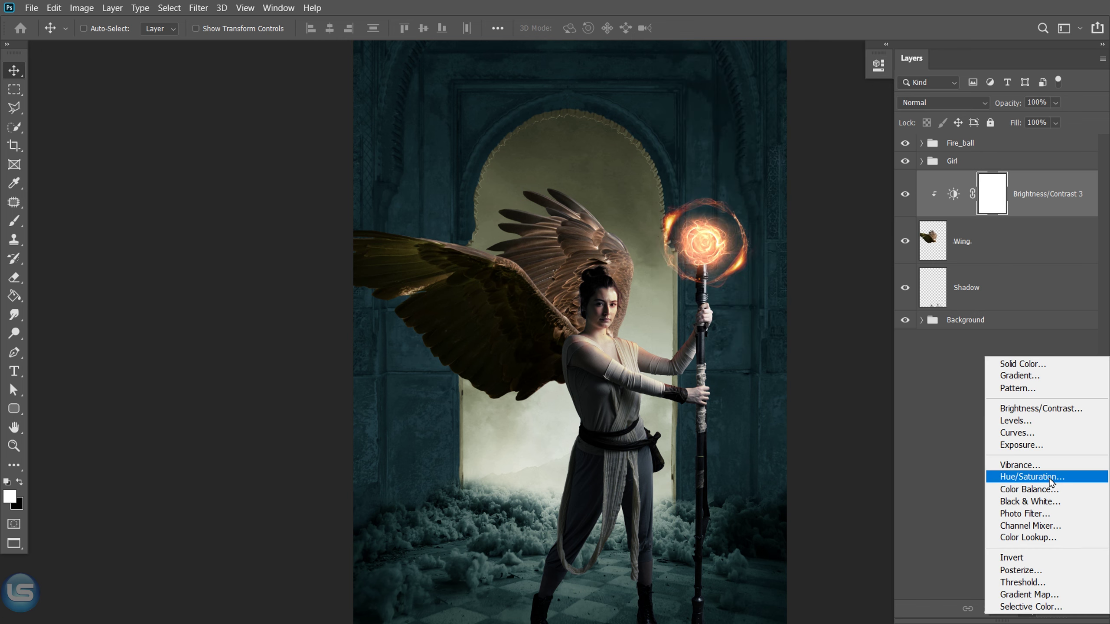
{"action": "left_click", "coordinate": [1005, 479]}
{"action": "left_click", "coordinate": [754, 344]}
{"action": "left_click_drag", "start_coordinate": [754, 191], "coordinate": [677, 195]}
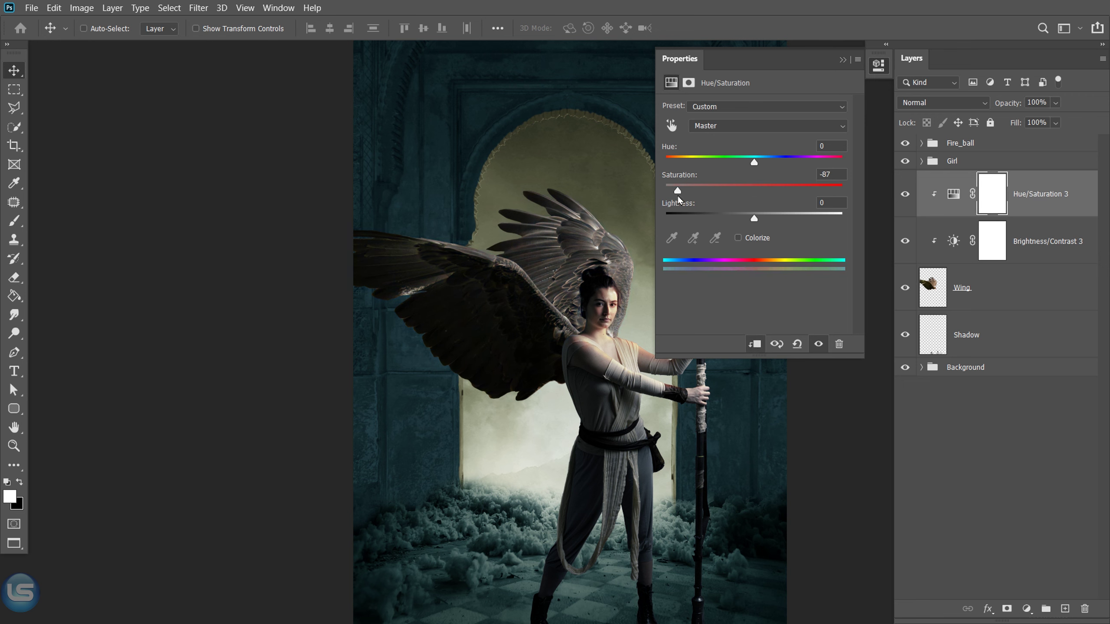
{"action": "left_click", "coordinate": [819, 344]}
{"action": "left_click", "coordinate": [842, 60]}
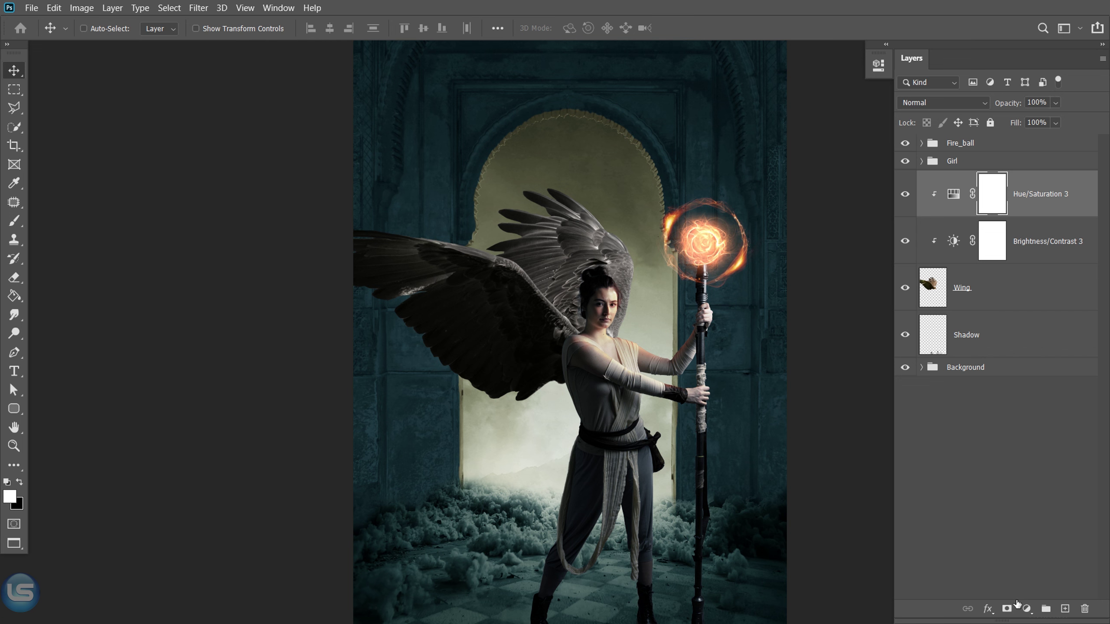
Add a Color Balance adjustment shifting midtones toward cyan and highlights slightly toward green.
{"action": "left_click", "coordinate": [1026, 609]}
{"action": "left_click", "coordinate": [1018, 488]}
{"action": "left_click_drag", "start_coordinate": [735, 137], "coordinate": [726, 141]}
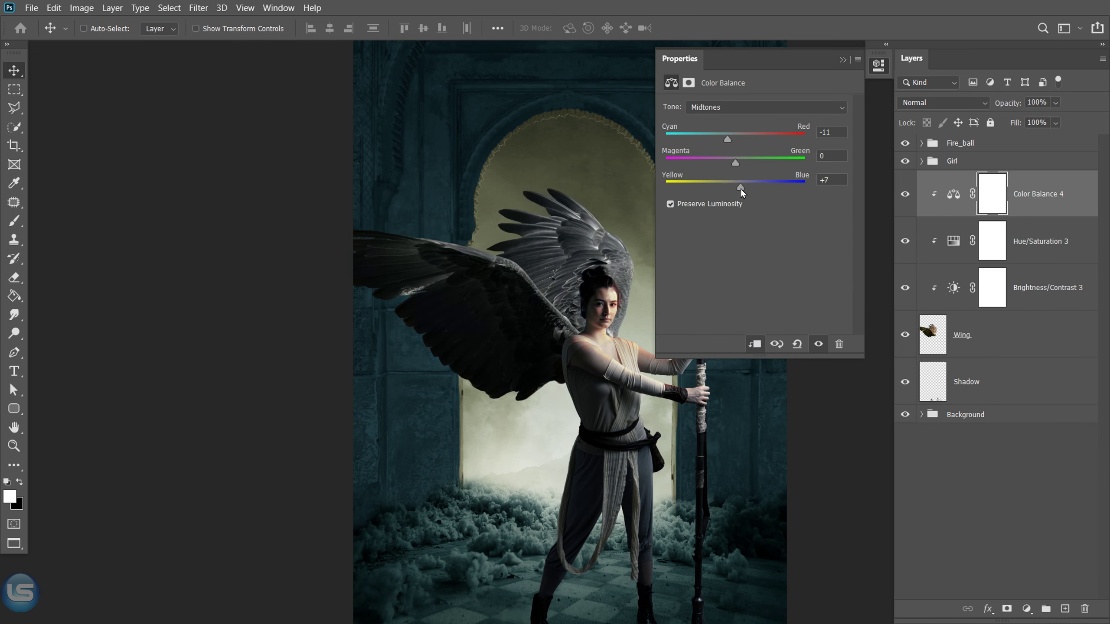
{"action": "left_click", "coordinate": [742, 107]}
{"action": "left_click", "coordinate": [727, 139]}
{"action": "left_click_drag", "start_coordinate": [735, 163], "coordinate": [733, 169]}
{"action": "left_click", "coordinate": [815, 339]}
{"action": "left_click", "coordinate": [743, 107]}
{"action": "left_click", "coordinate": [842, 59]}
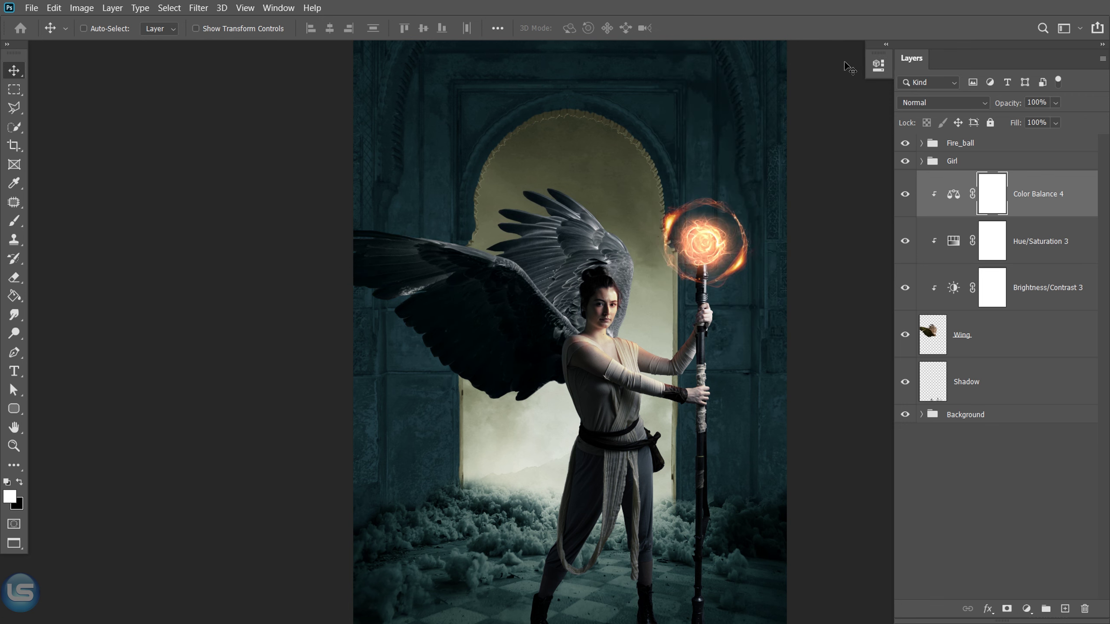
{"action": "left_click", "coordinate": [981, 335]}
{"action": "left_click", "coordinate": [1027, 609]}
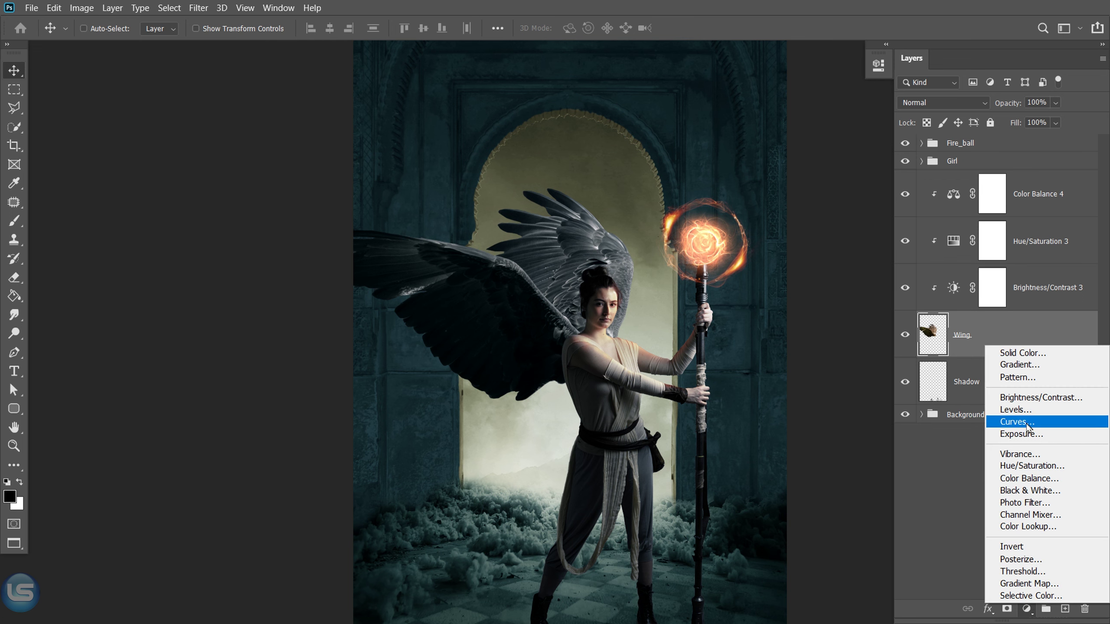
Add a Levels 2 adjustment with raised black input and lowered output white, mask inverted.
{"action": "left_click", "coordinate": [1015, 410]}
{"action": "left_click_drag", "start_coordinate": [684, 212], "coordinate": [714, 216]}
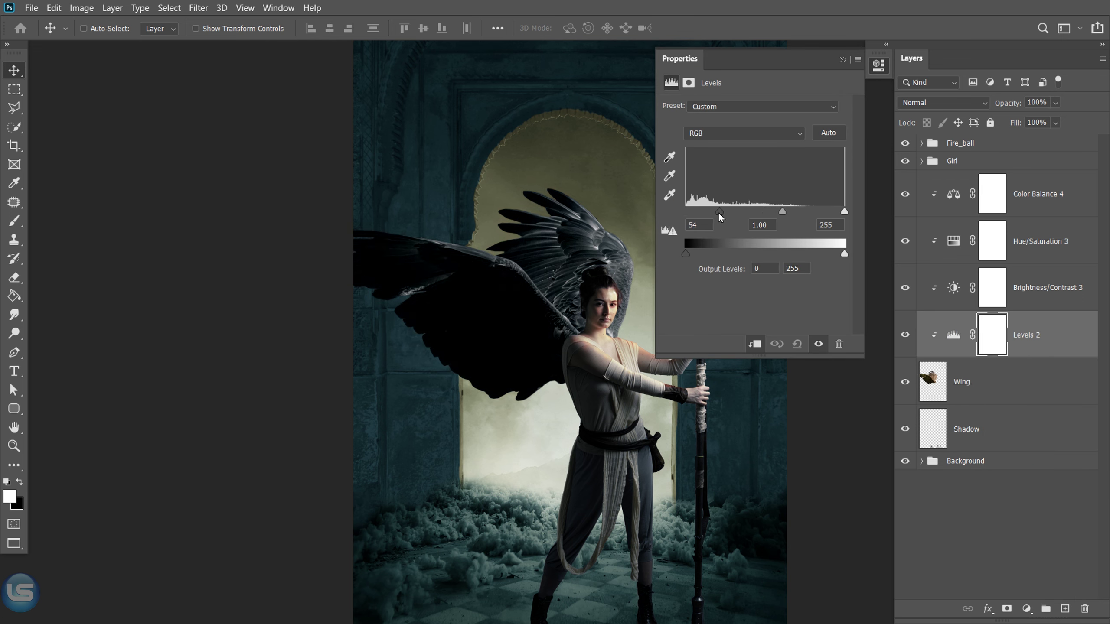
{"action": "left_click_drag", "start_coordinate": [844, 253], "coordinate": [767, 254]}
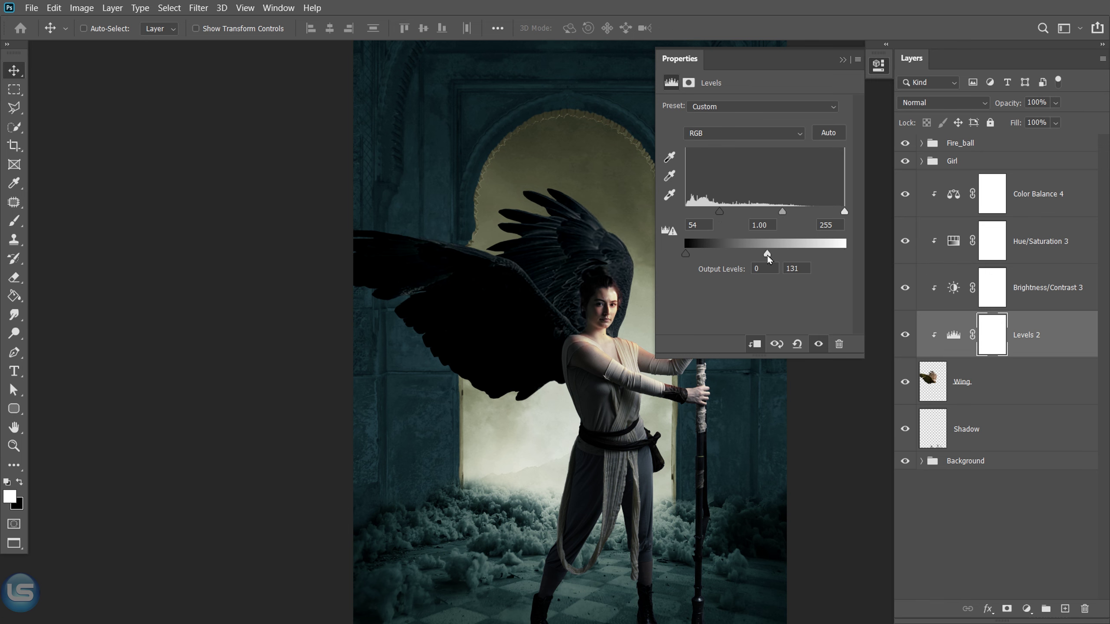
{"action": "left_click", "coordinate": [842, 60]}
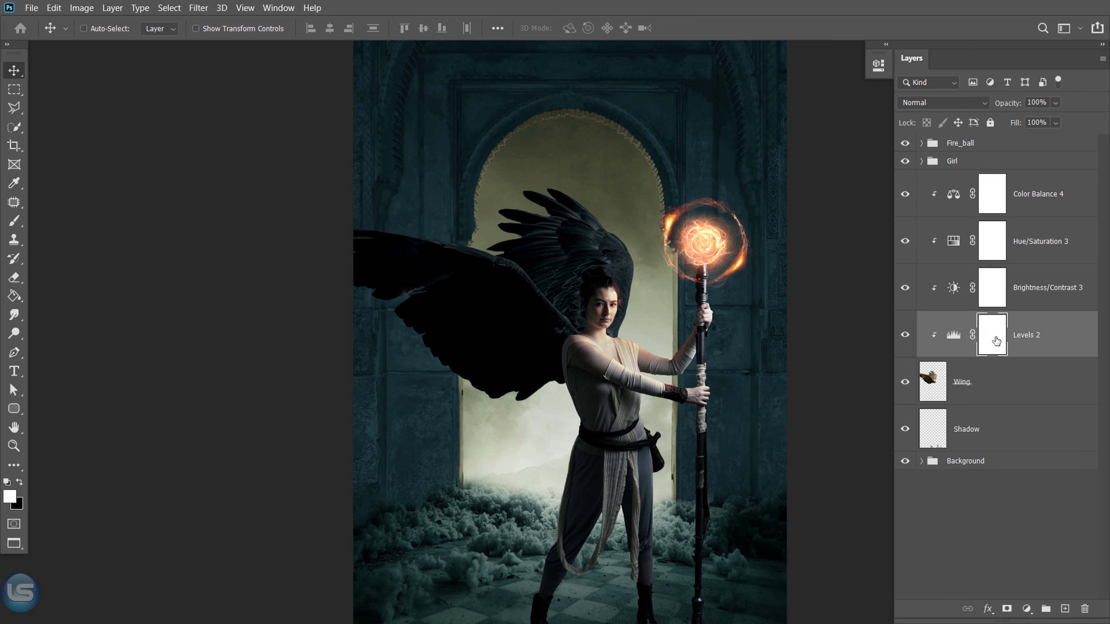
{"action": "key", "text": "ctrl+i"}
Paint the Levels 2 mask onto small wing areas near the girl's shoulder.
{"action": "key", "text": "ctrl+plus"}
{"action": "left_click", "coordinate": [14, 221]}
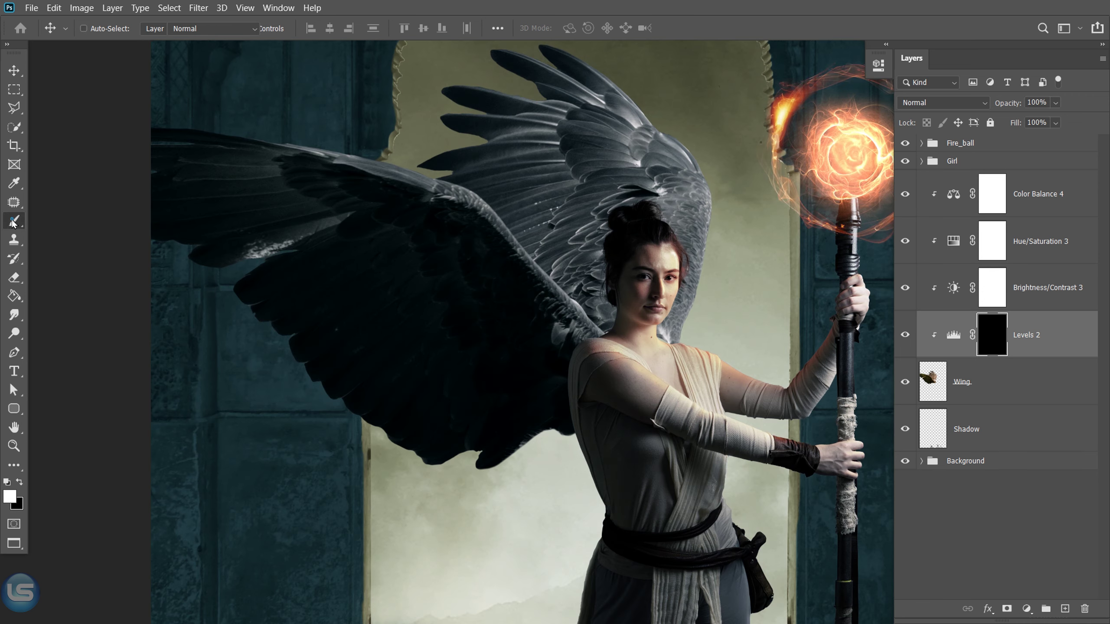
{"action": "left_click", "coordinate": [533, 444]}
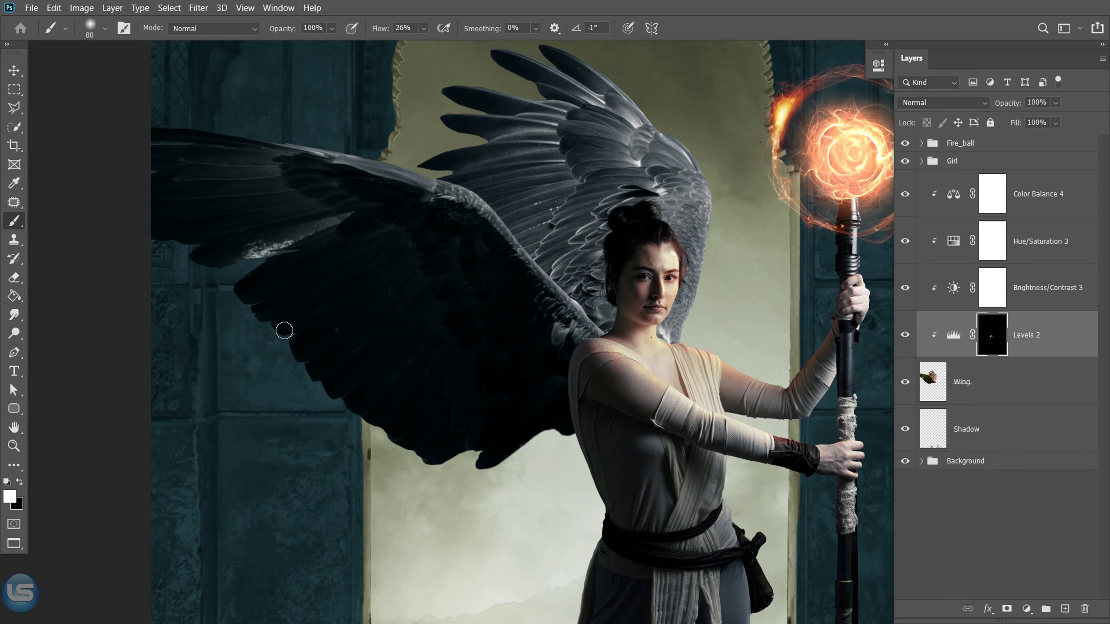
{"action": "left_click_drag", "start_coordinate": [612, 327], "coordinate": [568, 328]}
{"action": "key", "text": "bracketright"}
{"action": "key", "text": "bracketright"}
{"action": "key", "text": "bracketright"}
{"action": "left_click_drag", "start_coordinate": [585, 288], "coordinate": [550, 324]}
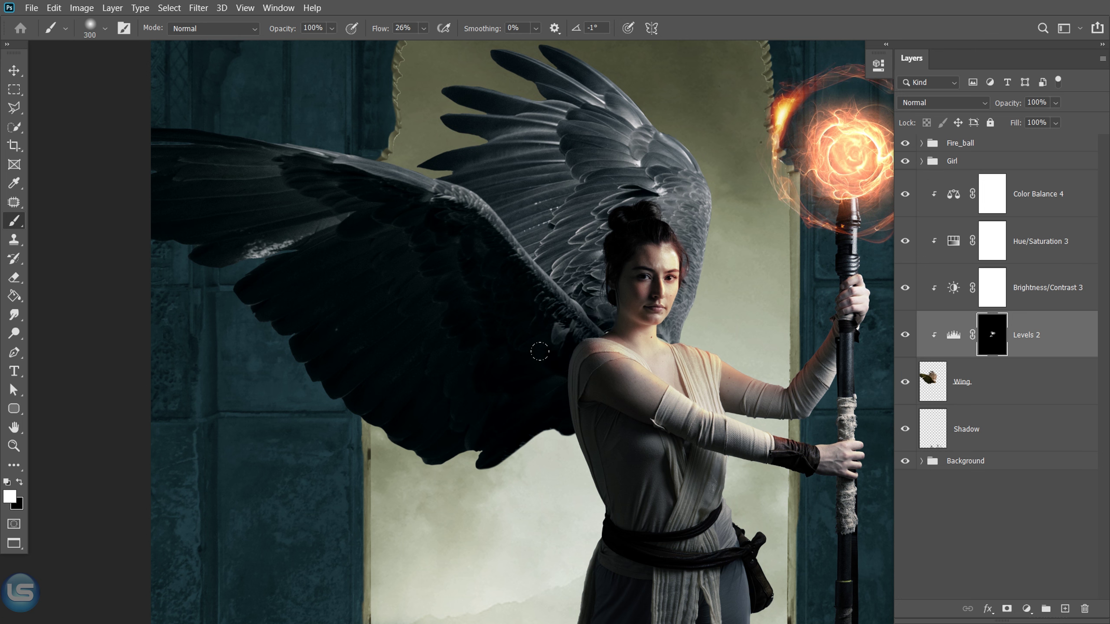
{"action": "key", "text": "bracketleft"}
{"action": "key", "text": "bracketleft"}
{"action": "mouse_move", "coordinate": [279, 257]}
{"action": "left_mouse_down"}
{"action": "mouse_move", "coordinate": [230, 250]}
{"action": "mouse_move", "coordinate": [290, 239]}
{"action": "left_mouse_up"}
{"action": "key", "text": "bracketleft"}
{"action": "key", "text": "bracketleft"}
{"action": "key", "text": "bracketleft"}
{"action": "key", "text": "bracketright"}
{"action": "key", "text": "bracketright"}
{"action": "key", "text": "bracketright"}
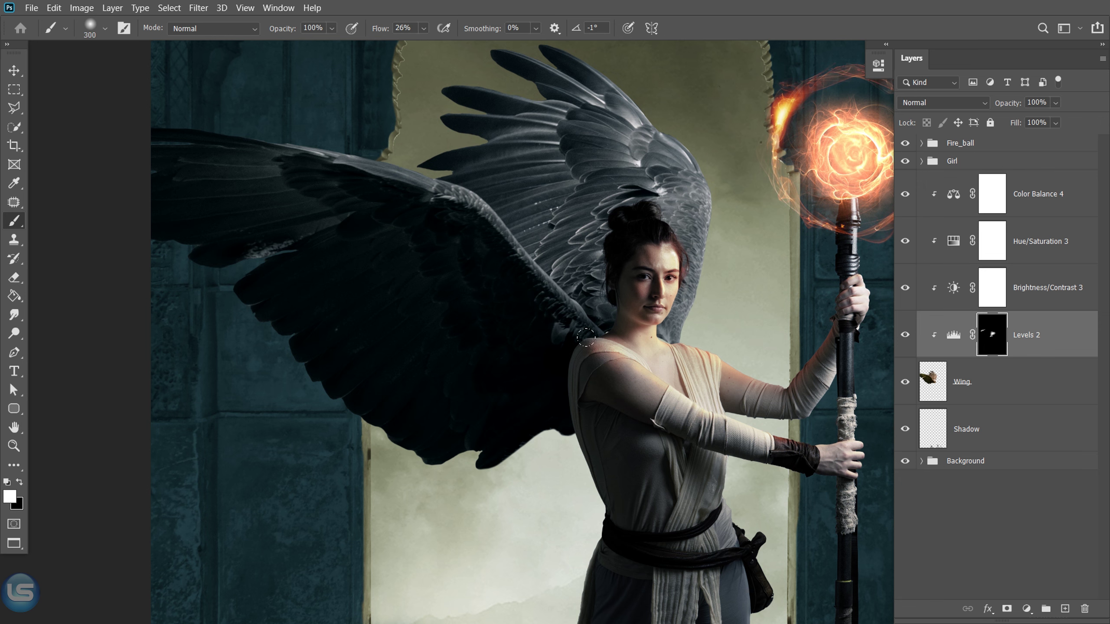
{"action": "key", "text": "ctrl+0"}
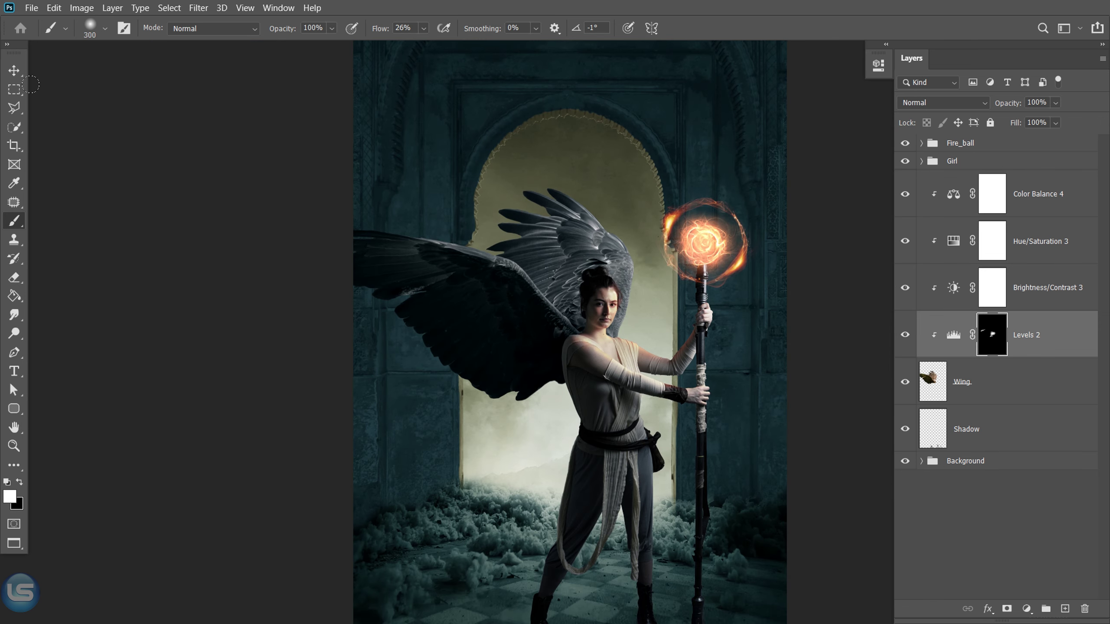
{"action": "left_click", "coordinate": [14, 70]}
{"action": "left_click", "coordinate": [1022, 198]}
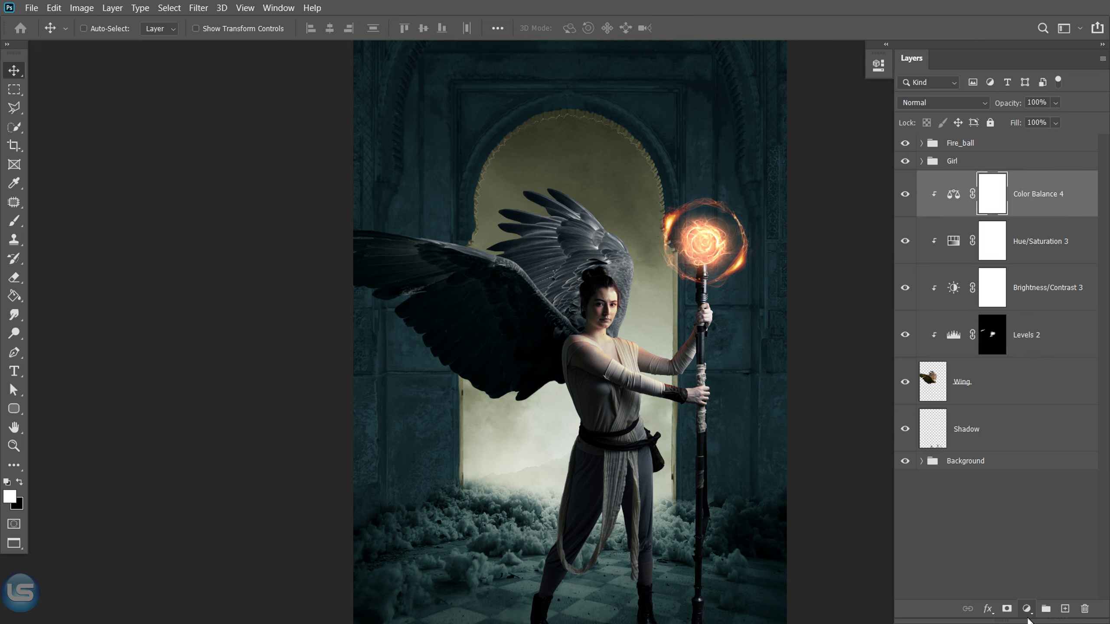
Add a Channel Mixer tuned to orange: Red channel red +170 with green mixed in, Green channel boosted, a touch of blue.
{"action": "left_click", "coordinate": [1026, 610]}
{"action": "left_click", "coordinate": [1000, 456]}
{"action": "left_click", "coordinate": [746, 123]}
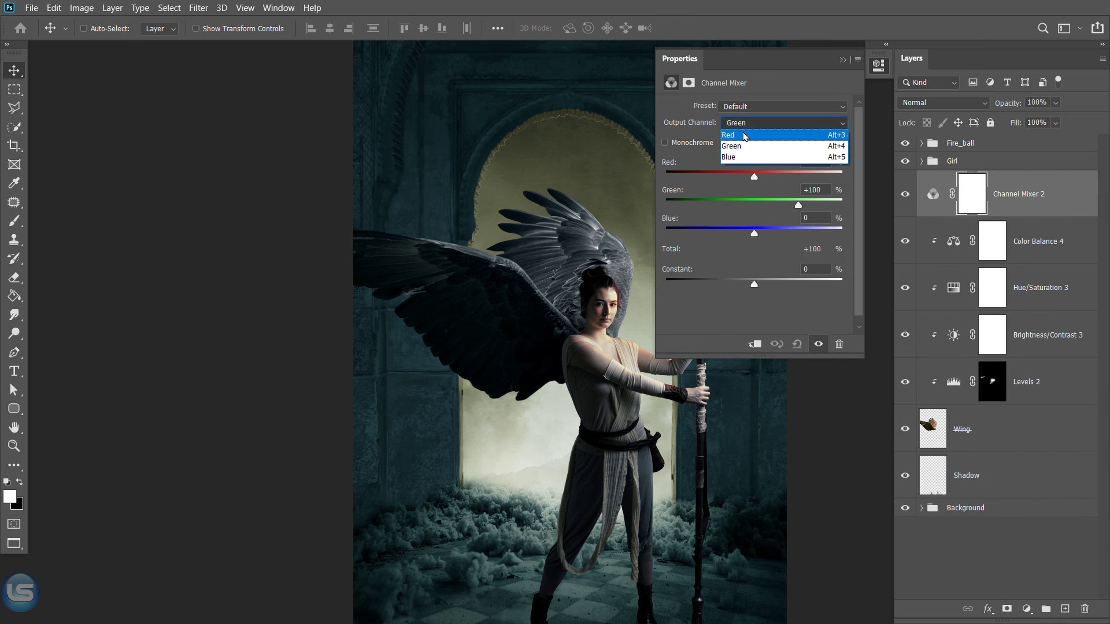
{"action": "left_click_drag", "start_coordinate": [797, 176], "coordinate": [829, 177]}
{"action": "left_click_drag", "start_coordinate": [754, 205], "coordinate": [799, 205]}
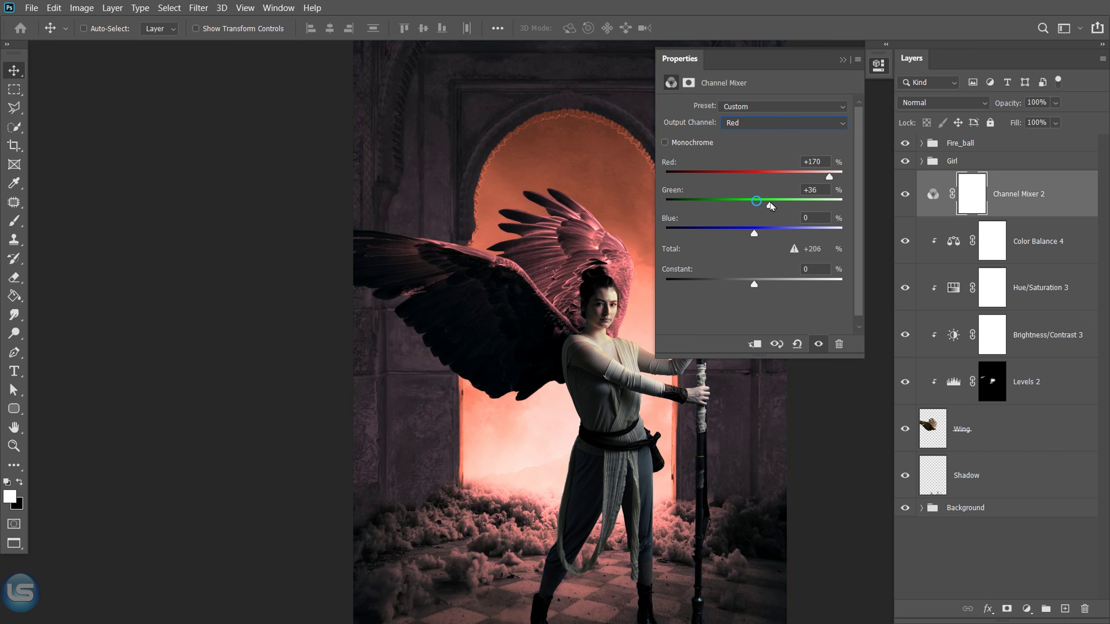
{"action": "left_click", "coordinate": [747, 122]}
{"action": "left_click", "coordinate": [741, 144]}
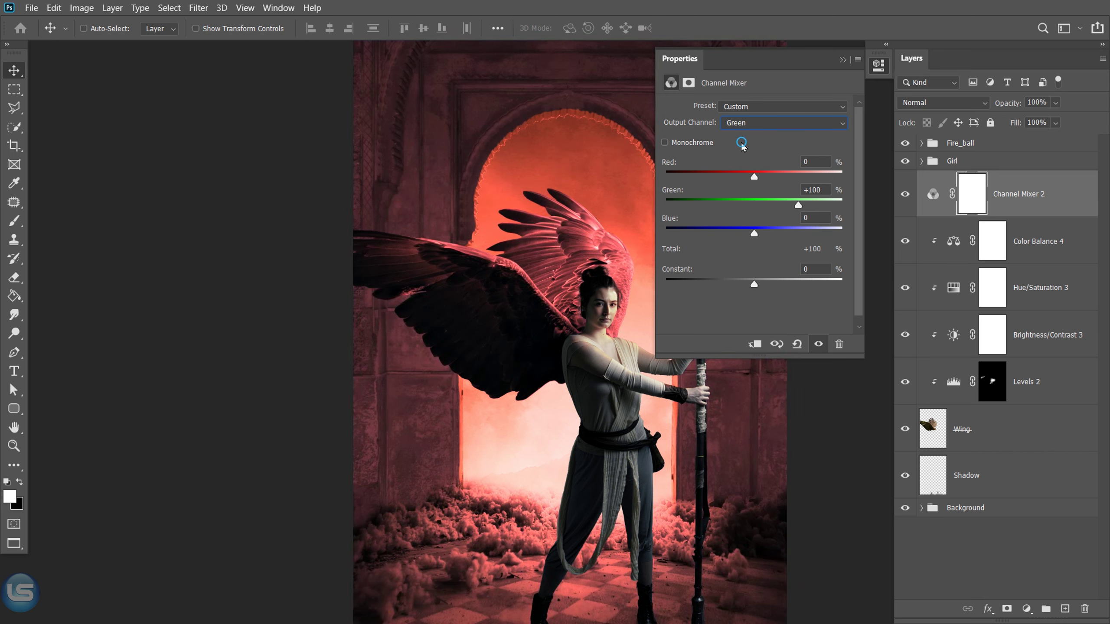
{"action": "left_click_drag", "start_coordinate": [799, 204], "coordinate": [811, 204]}
{"action": "left_click_drag", "start_coordinate": [754, 177], "coordinate": [765, 176]}
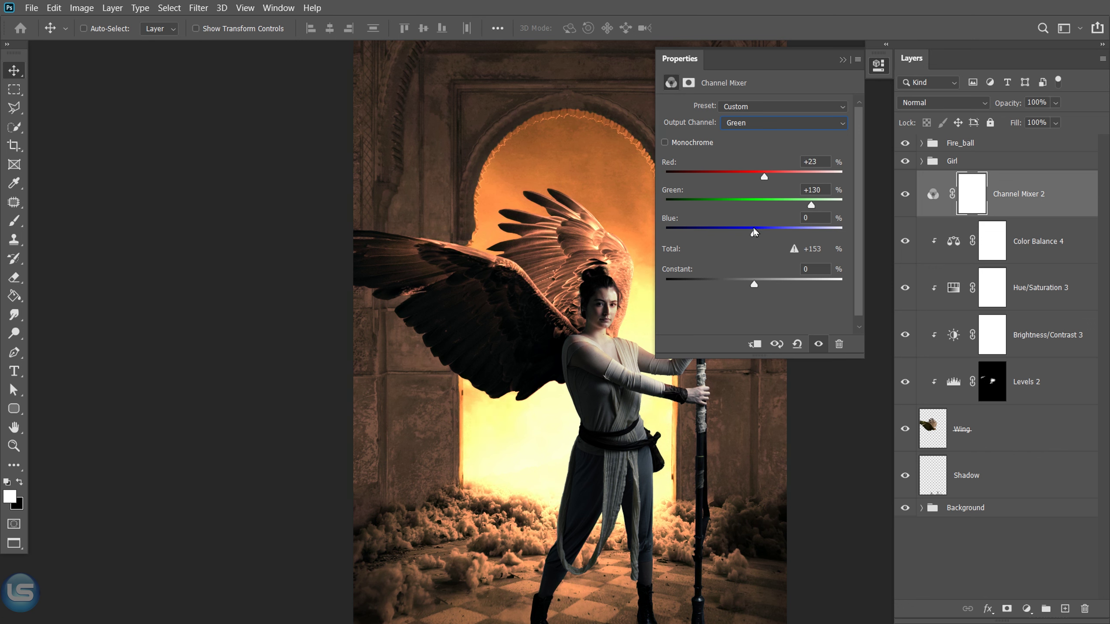
{"action": "left_click_drag", "start_coordinate": [754, 233], "coordinate": [762, 232]}
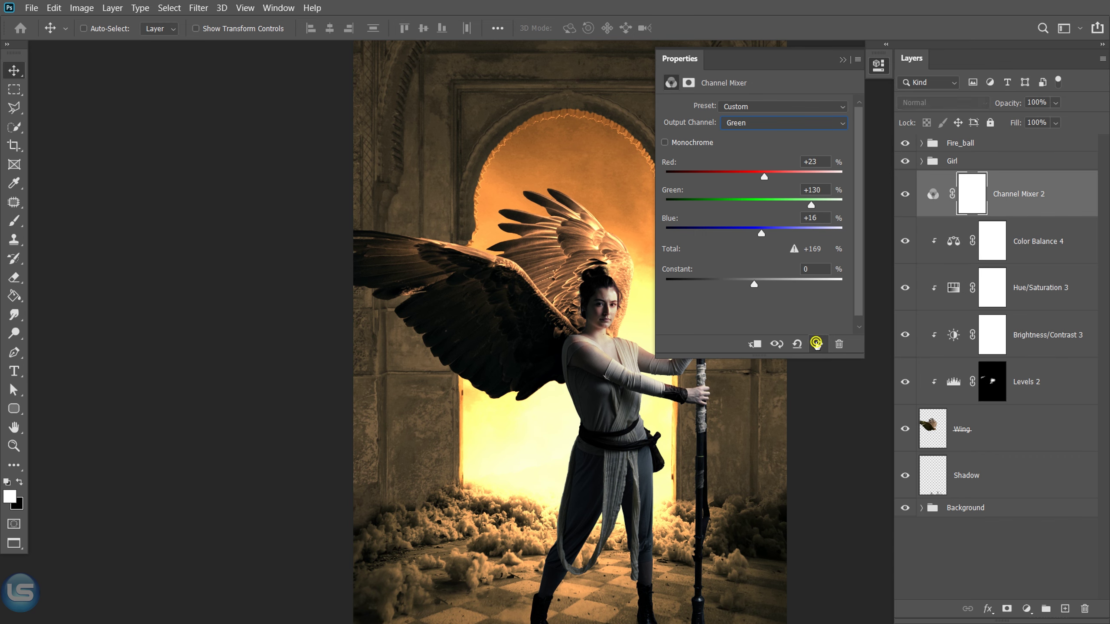
Invert the Channel Mixer mask to hide the grade and clip the adjustment to the Wing layer.
{"action": "left_click", "coordinate": [842, 60]}
{"action": "key", "text": "ctrl+i"}
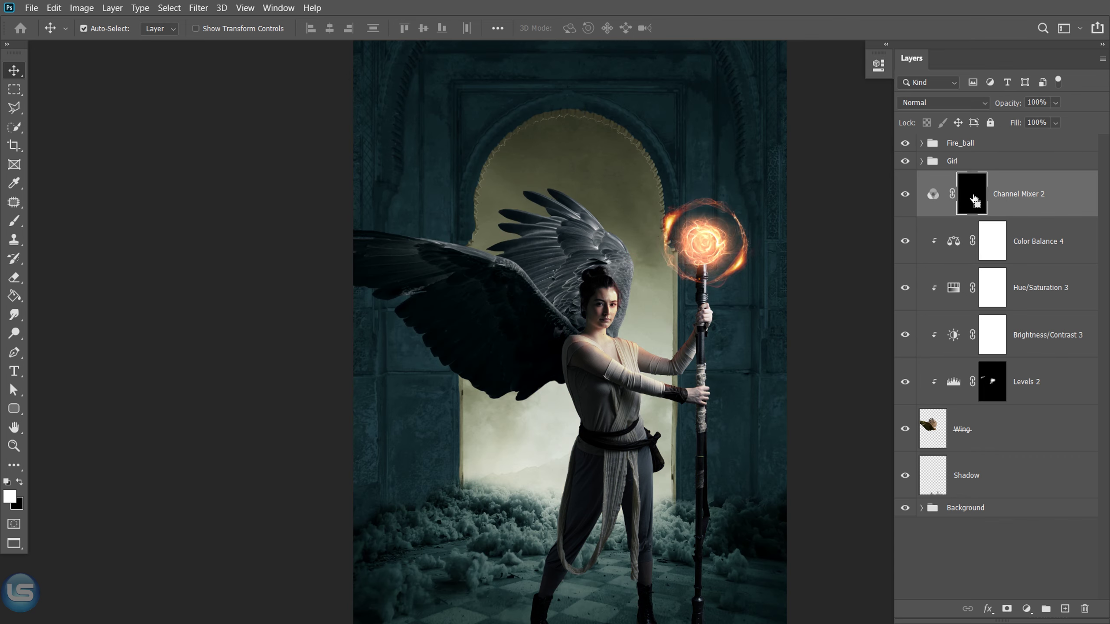
{"action": "key", "text": "ctrl+plus"}
{"action": "key", "text": "ctrl+plus"}
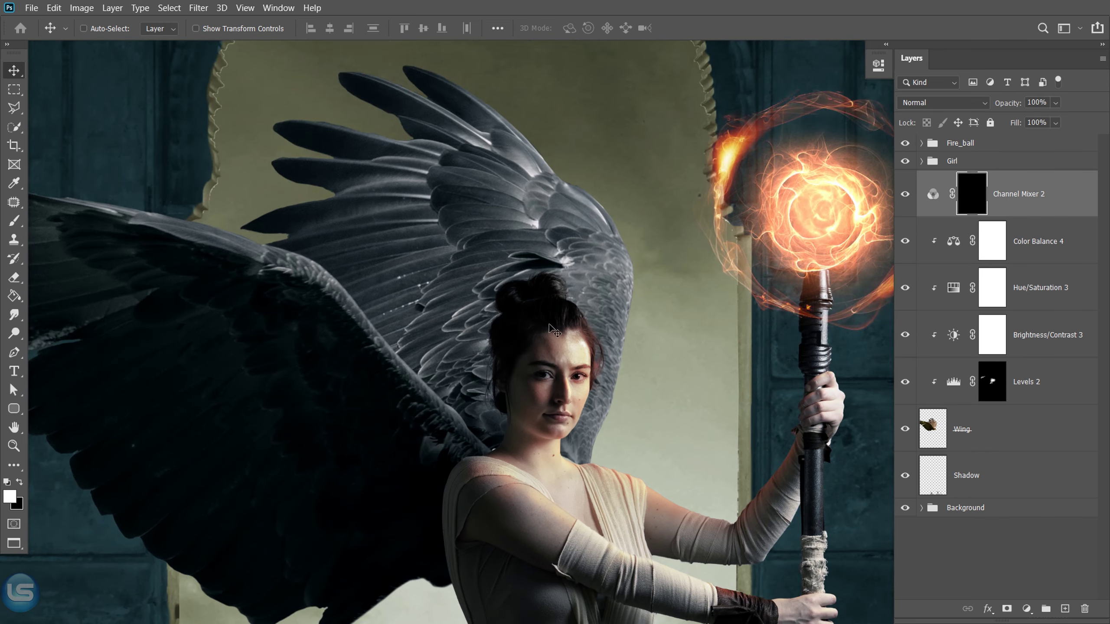
{"action": "left_click", "coordinate": [14, 221]}
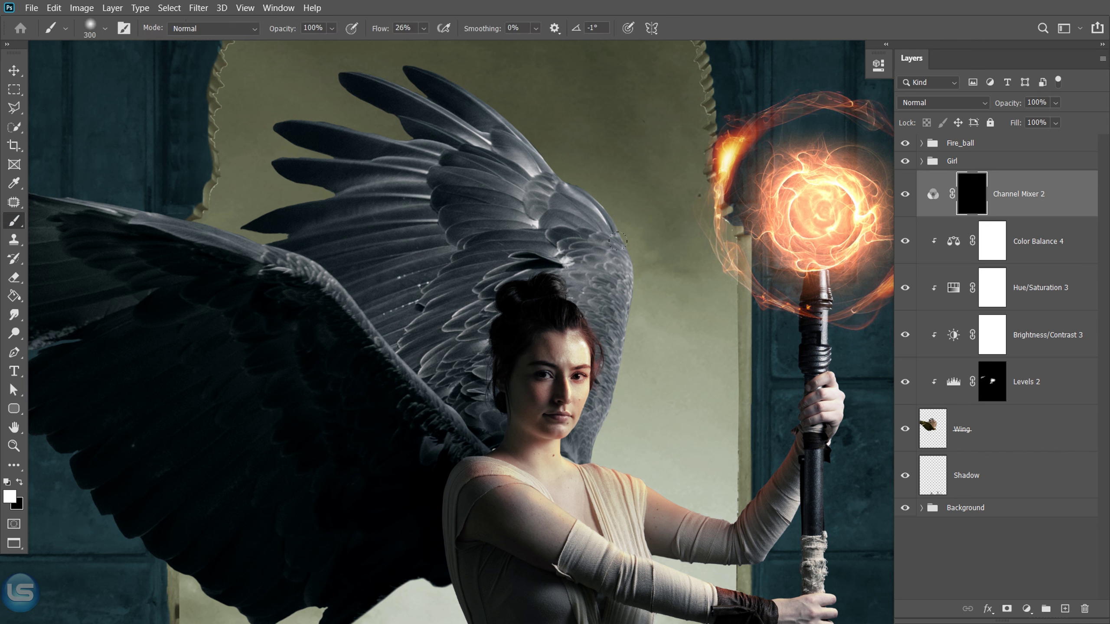
{"action": "double_click", "coordinate": [932, 194]}
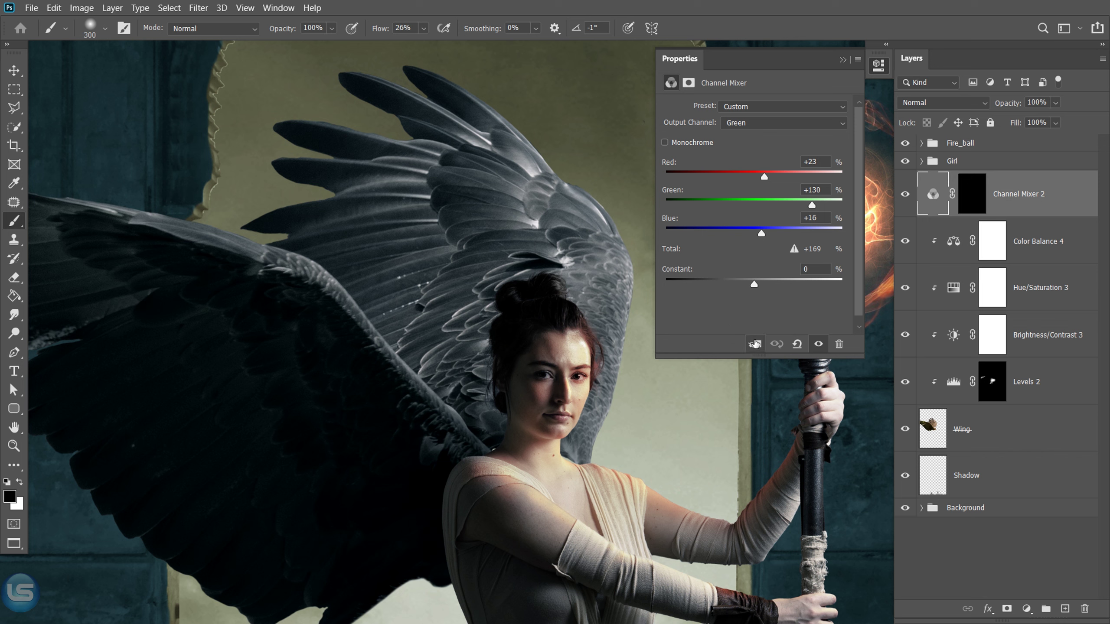
{"action": "left_click", "coordinate": [754, 344]}
{"action": "left_click", "coordinate": [842, 60]}
Paint white on the mask with a low-flow brush to reveal the orange glow along the wings' upper edges.
{"action": "left_click", "coordinate": [991, 193]}
{"action": "key", "text": "x"}
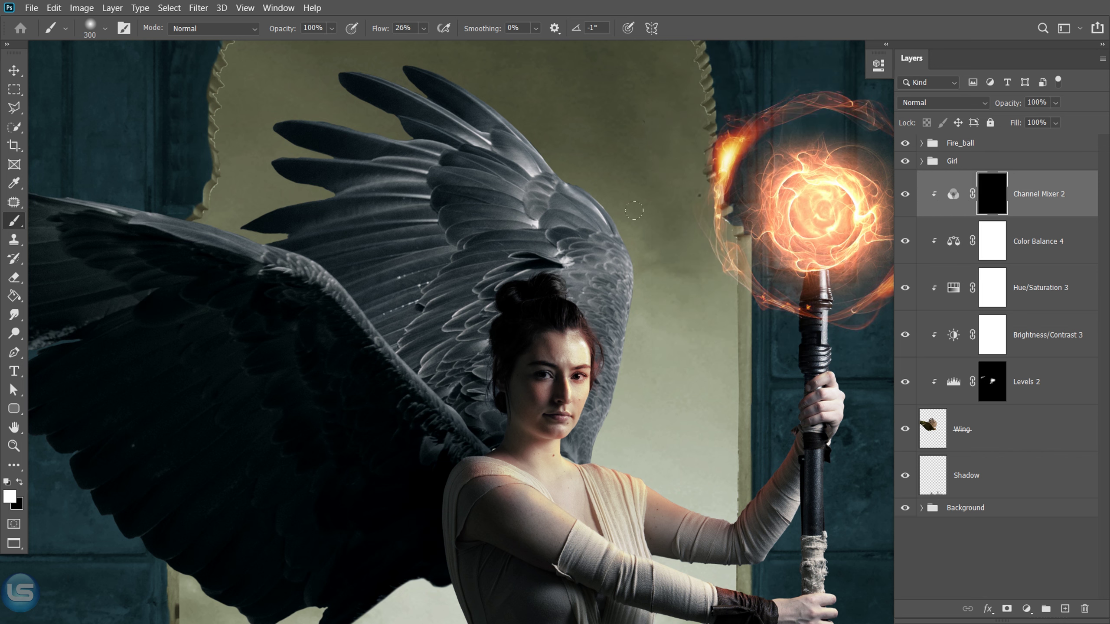
{"action": "mouse_move", "coordinate": [627, 243]}
{"action": "left_mouse_down"}
{"action": "mouse_move", "coordinate": [586, 464]}
{"action": "mouse_move", "coordinate": [579, 435]}
{"action": "left_mouse_up"}
{"action": "key", "text": "bracketleft"}
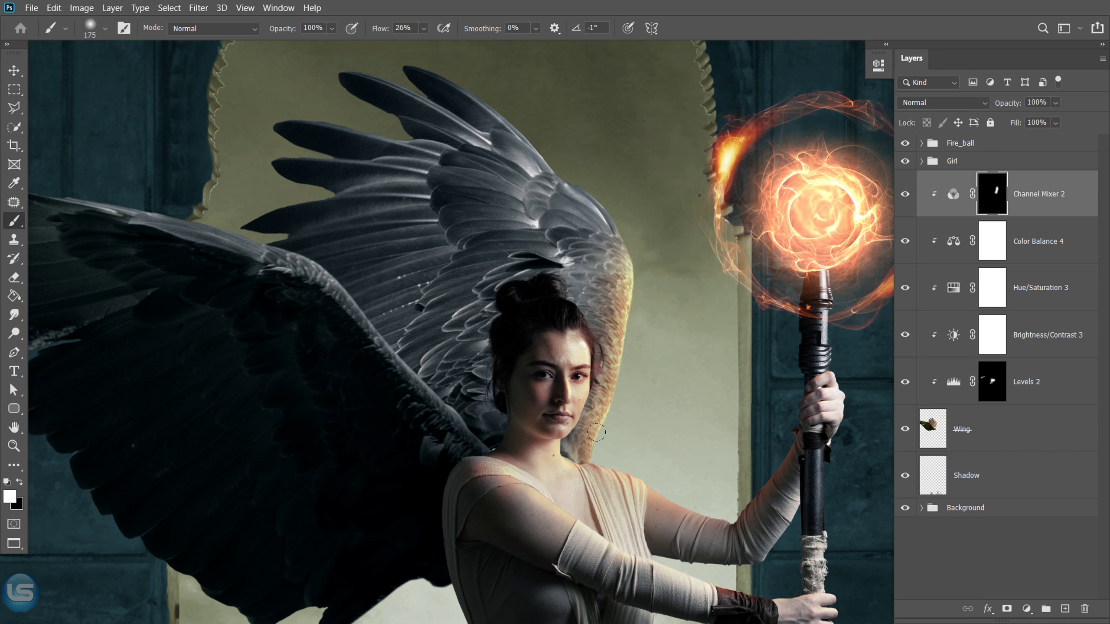
{"action": "key", "text": "bracketleft"}
{"action": "left_click_drag", "start_coordinate": [612, 245], "coordinate": [567, 105]}
{"action": "key", "text": "bracketright"}
{"action": "key", "text": "bracketright"}
{"action": "key", "text": "bracketright"}
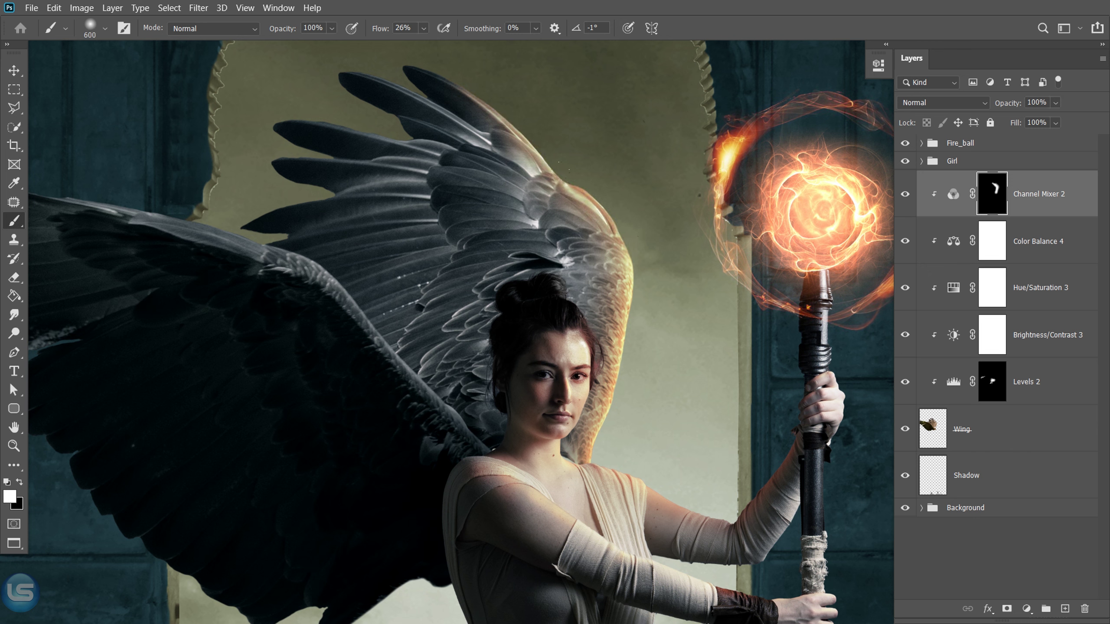
{"action": "left_click", "coordinate": [423, 29]}
{"action": "left_click_drag", "start_coordinate": [434, 46], "coordinate": [418, 46]}
{"action": "mouse_move", "coordinate": [144, 218]}
{"action": "left_mouse_down"}
{"action": "mouse_move", "coordinate": [413, 381]}
{"action": "mouse_move", "coordinate": [495, 464]}
{"action": "left_mouse_up"}
{"action": "key", "text": "bracketleft"}
{"action": "key", "text": "bracketleft"}
{"action": "key", "text": "bracketleft"}
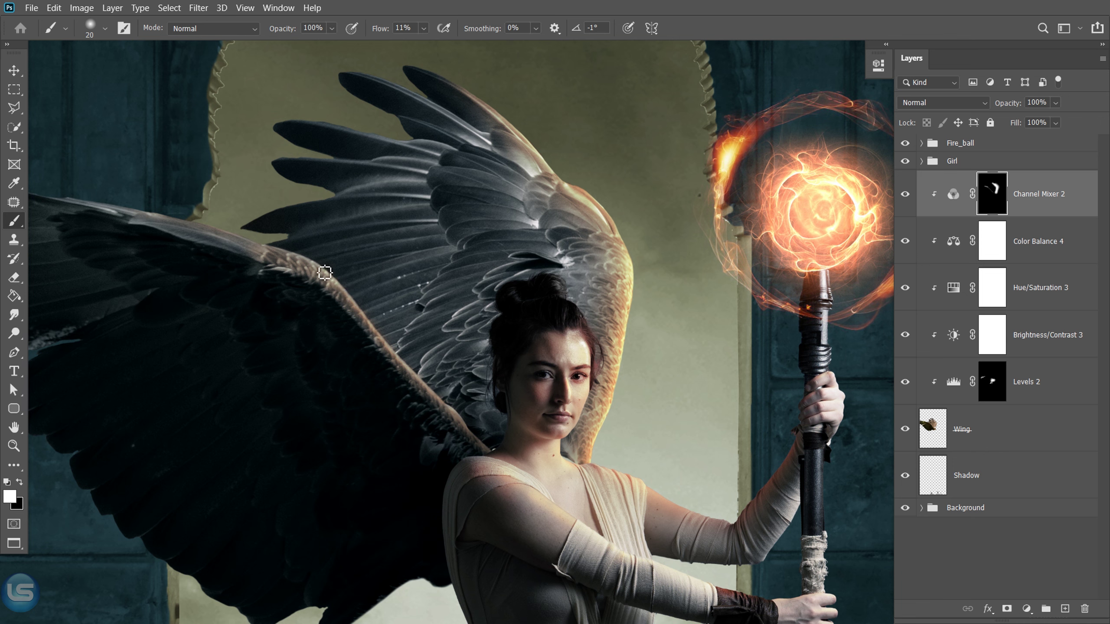
{"action": "key", "text": "bracketright"}
{"action": "key", "text": "bracketright"}
{"action": "key", "text": "bracketright"}
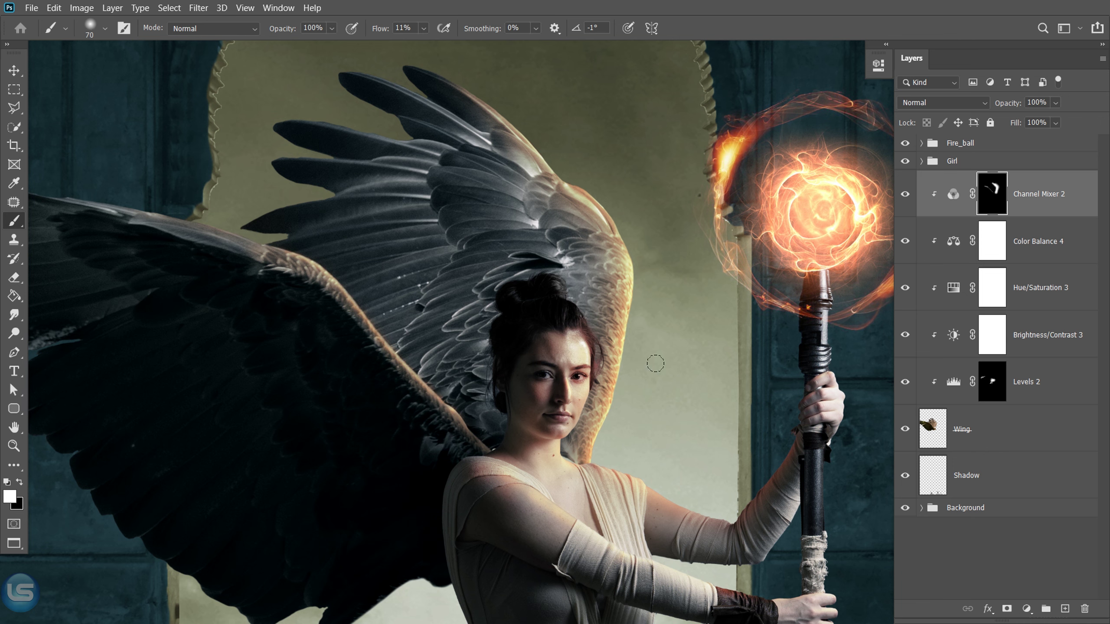
{"action": "key", "text": "ctrl+0"}
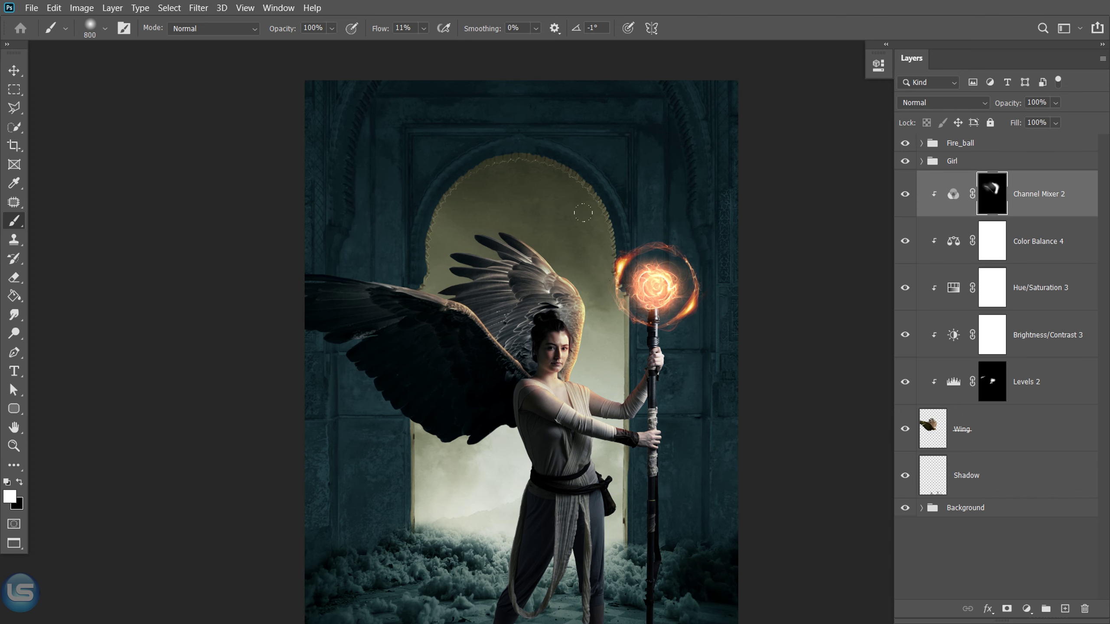
Liquify the Wing layer, pushing the feathers near the face with Forward Warp, and apply.
{"action": "key", "text": "v"}
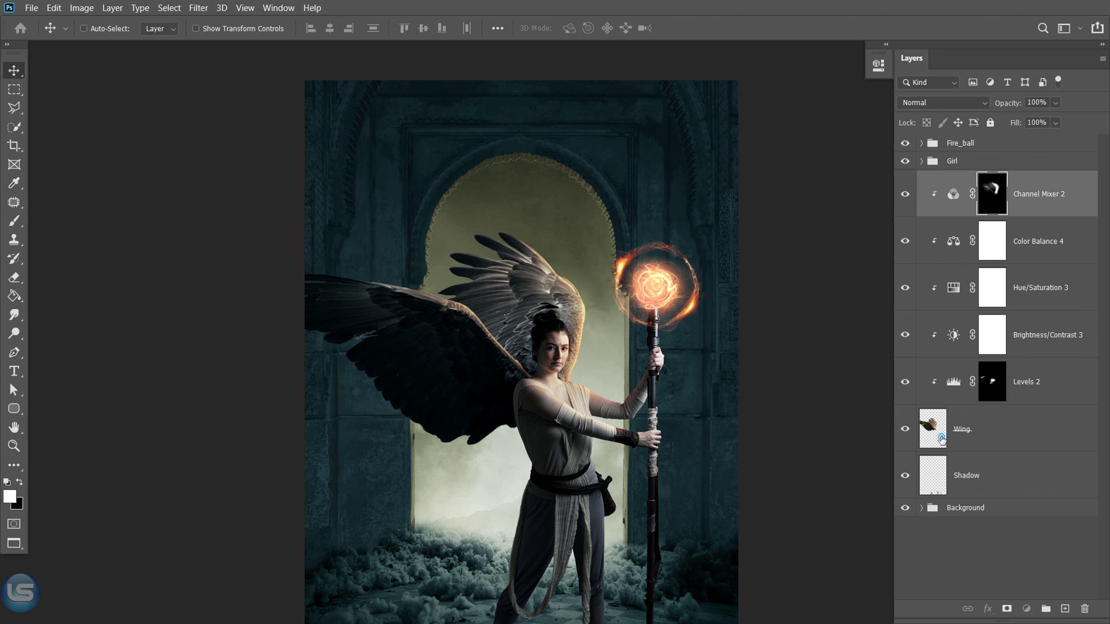
{"action": "left_click", "coordinate": [942, 437]}
{"action": "left_click", "coordinate": [198, 7]}
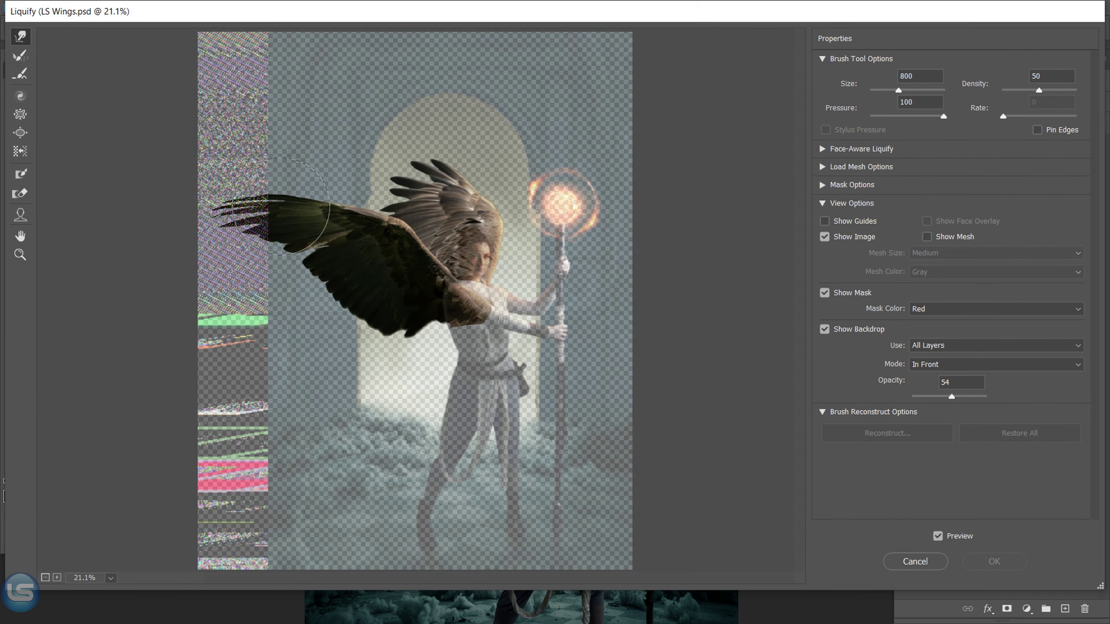
{"action": "scroll", "coordinate": [408, 272], "scroll_direction": "up", "scroll_amount": 2}
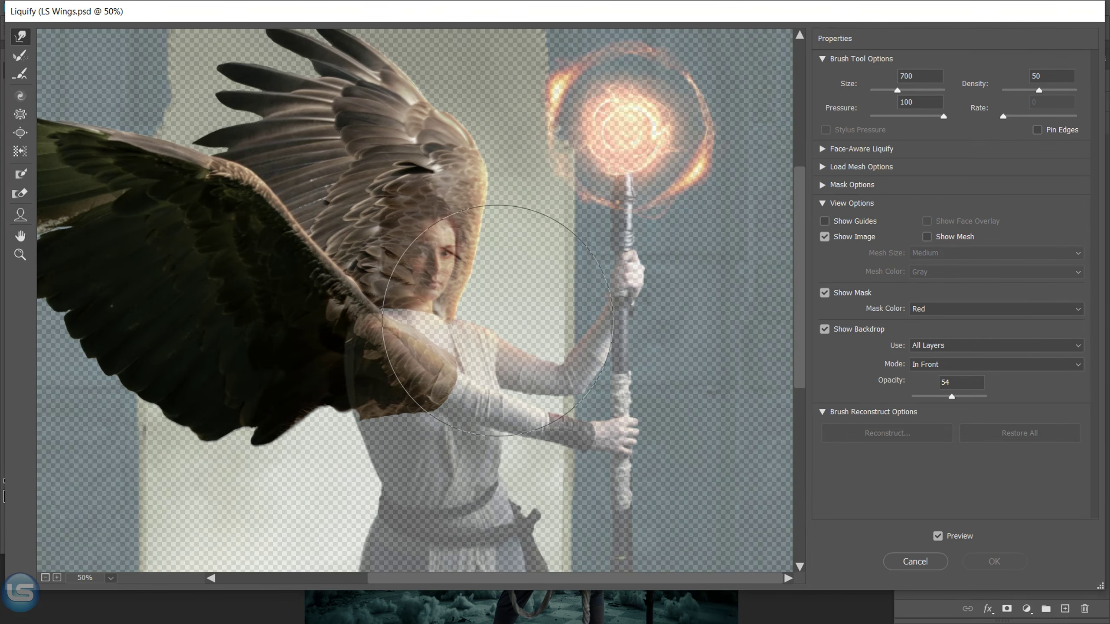
{"action": "key", "text": "bracketleft"}
{"action": "key", "text": "bracketleft"}
{"action": "key", "text": "bracketleft"}
{"action": "left_click_drag", "start_coordinate": [478, 283], "coordinate": [458, 331]}
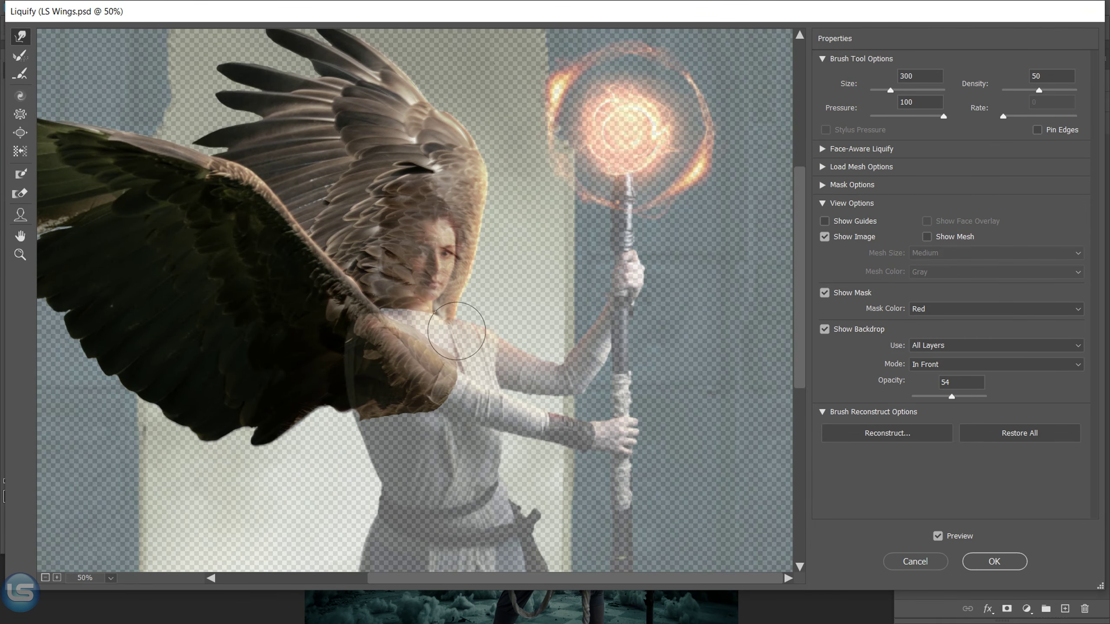
{"action": "key", "text": "bracketright"}
{"action": "key", "text": "bracketright"}
{"action": "key", "text": "bracketright"}
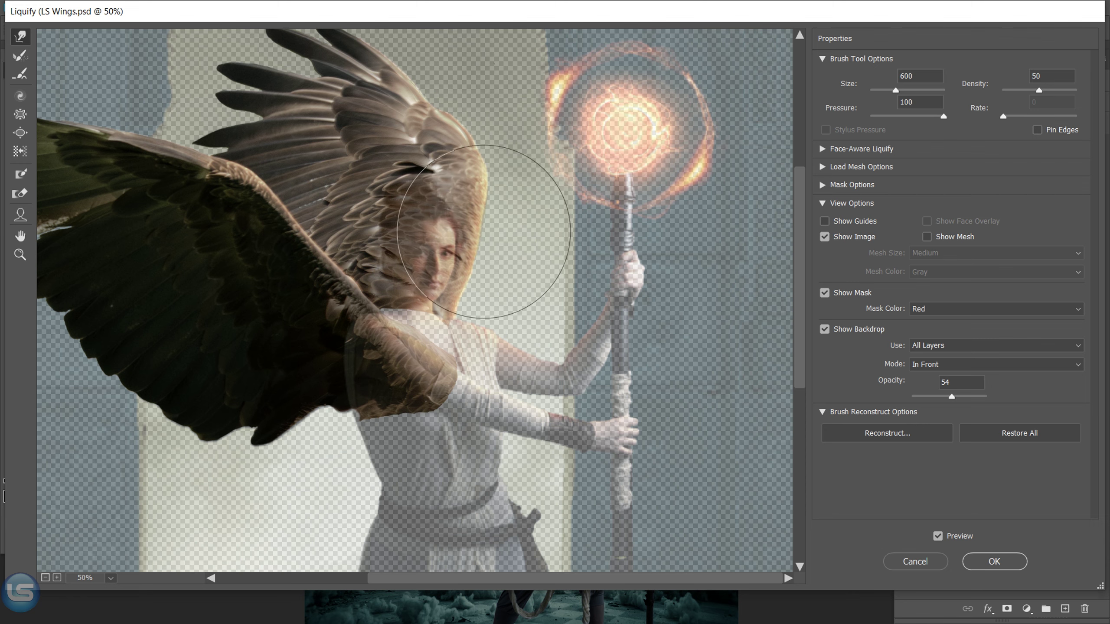
{"action": "key", "text": "bracketleft"}
{"action": "key", "text": "bracketleft"}
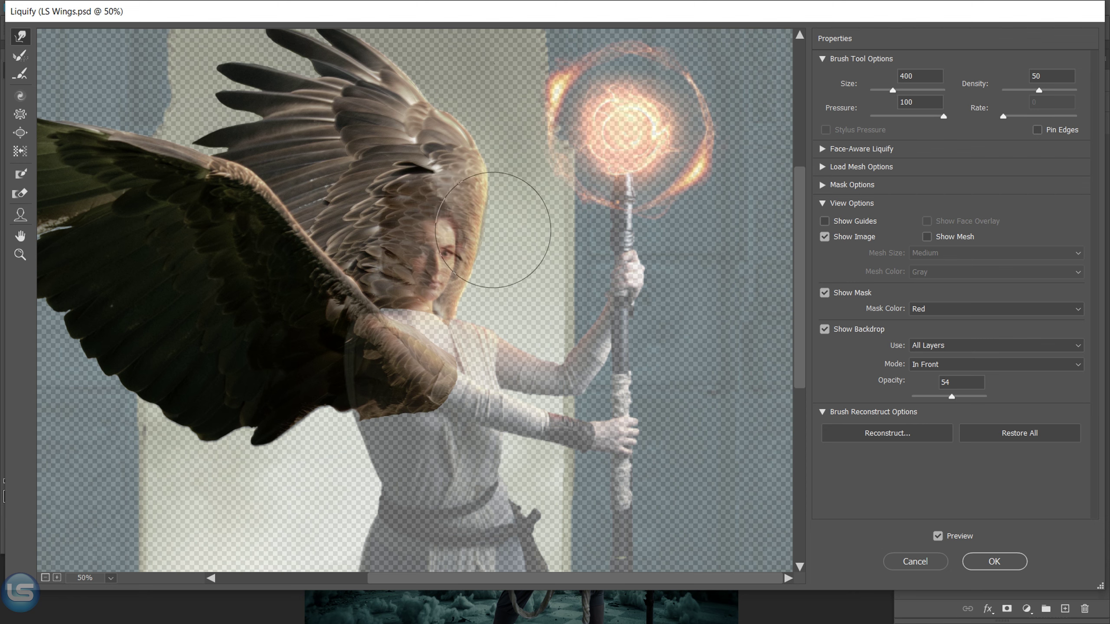
{"action": "left_click", "coordinate": [988, 564]}
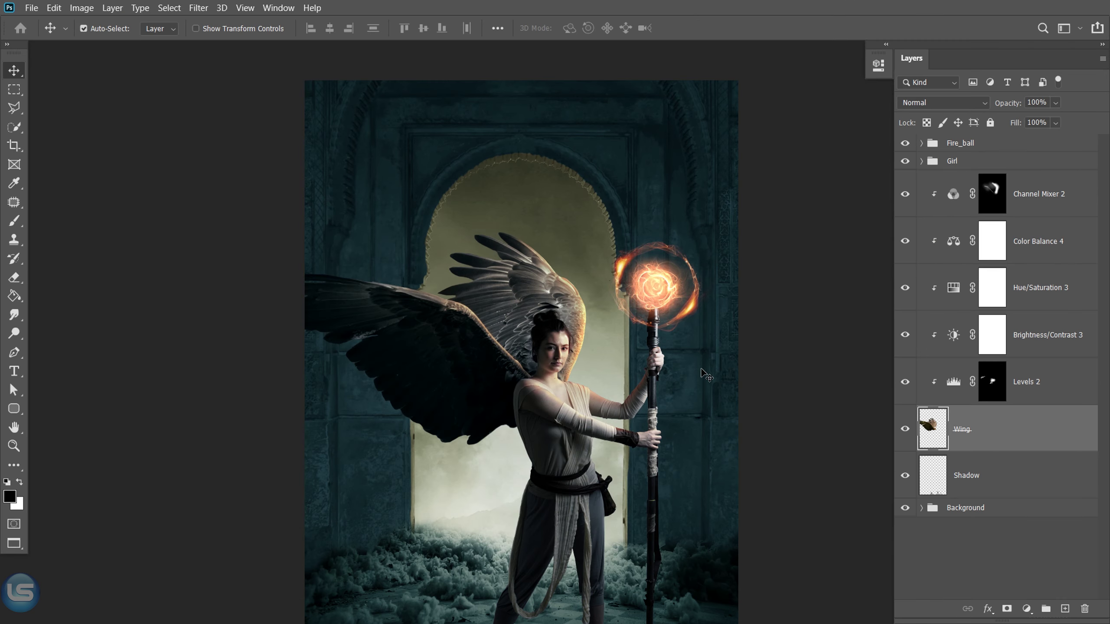
Zoom in on the wing and select the Channel Mixer 2 mask with white as the paint colour.
{"action": "key", "text": "ctrl+plus"}
{"action": "key", "text": "ctrl+plus"}
{"action": "key", "text": "ctrl+plus"}
{"action": "key", "text": "x"}
{"action": "left_click", "coordinate": [385, 426], "text": "ctrl"}
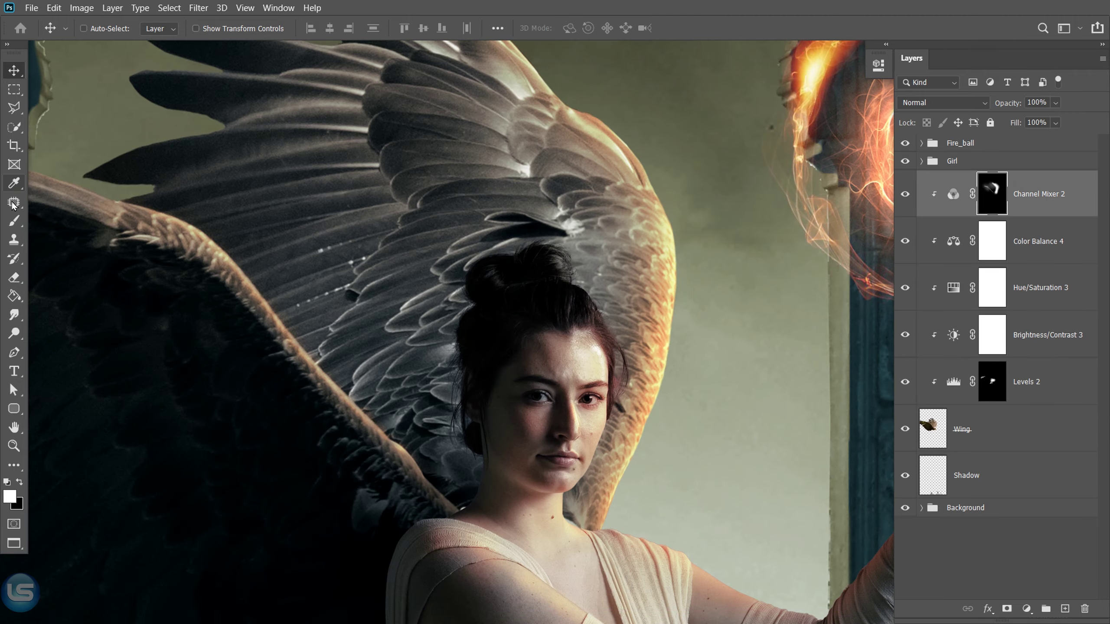
Paint more warm light onto the Channel Mixer mask along the wing's upper and lower ridges.
{"action": "left_click", "coordinate": [14, 221]}
{"action": "key", "text": "bracketleft"}
{"action": "key", "text": "bracketleft"}
{"action": "left_click_drag", "start_coordinate": [116, 220], "coordinate": [220, 268]}
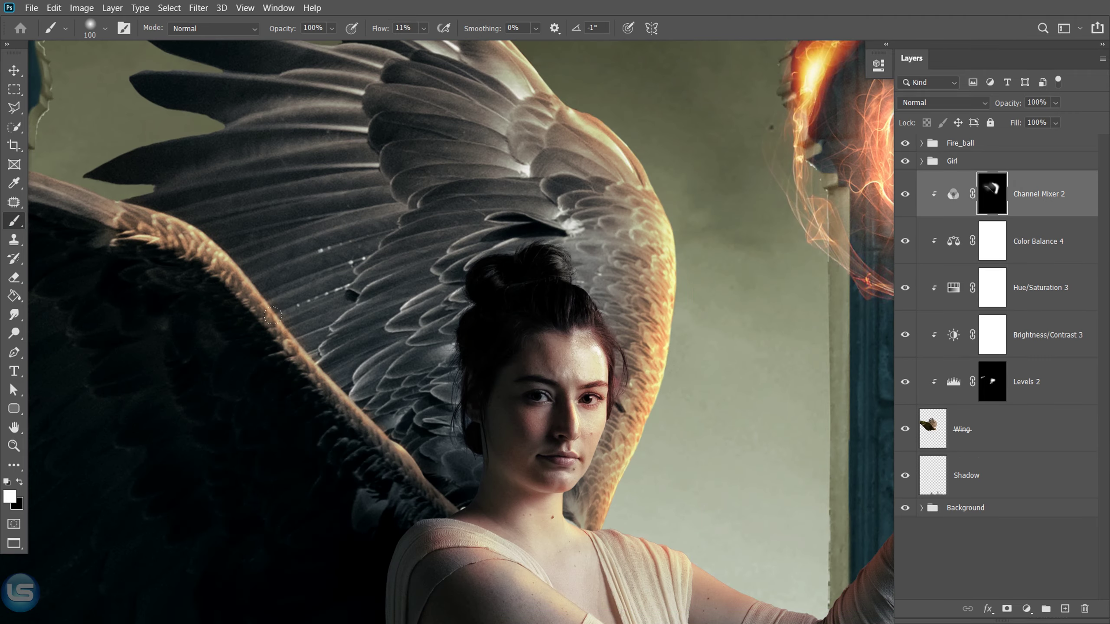
{"action": "key", "text": "bracketleft"}
{"action": "key", "text": "bracketleft"}
{"action": "key", "text": "bracketleft"}
{"action": "left_click_drag", "start_coordinate": [272, 315], "coordinate": [397, 462]}
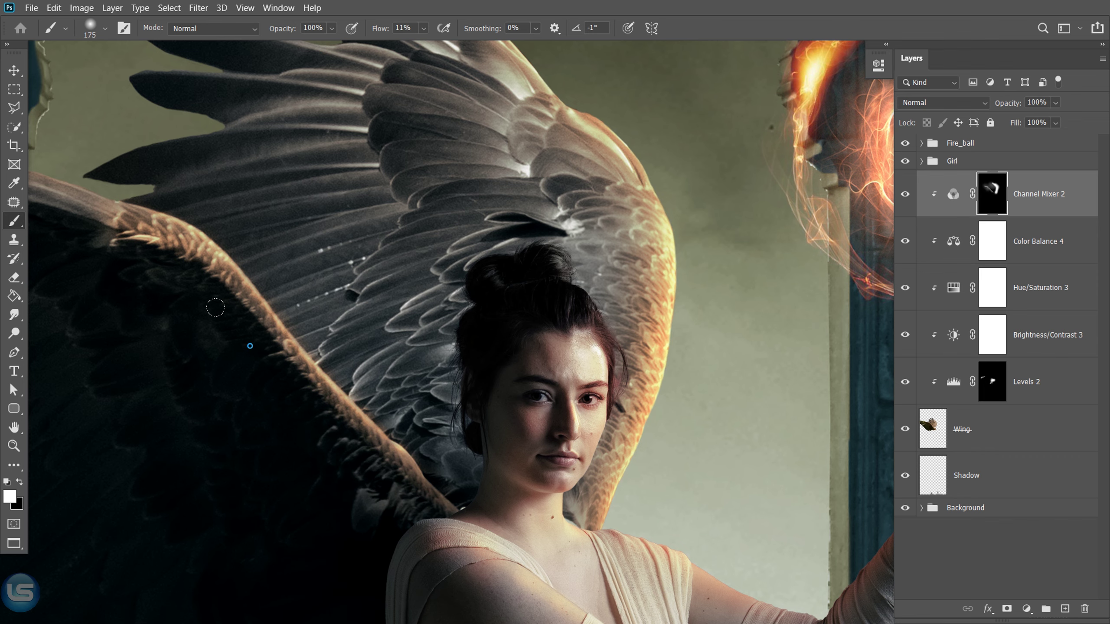
{"action": "key", "text": "ctrl+0"}
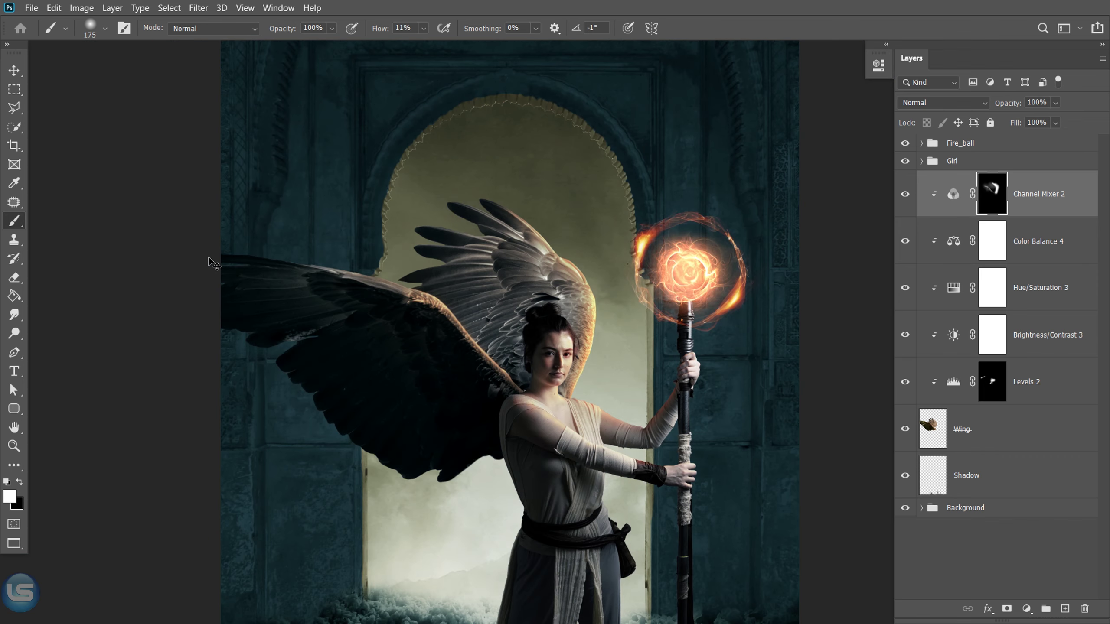
Group the Wing layer and its adjustment layers into a group named Wing.
{"action": "key", "text": "v"}
{"action": "key", "text": "x"}
{"action": "left_click", "coordinate": [1016, 441], "text": "shift"}
{"action": "right_click", "coordinate": [1017, 441]}
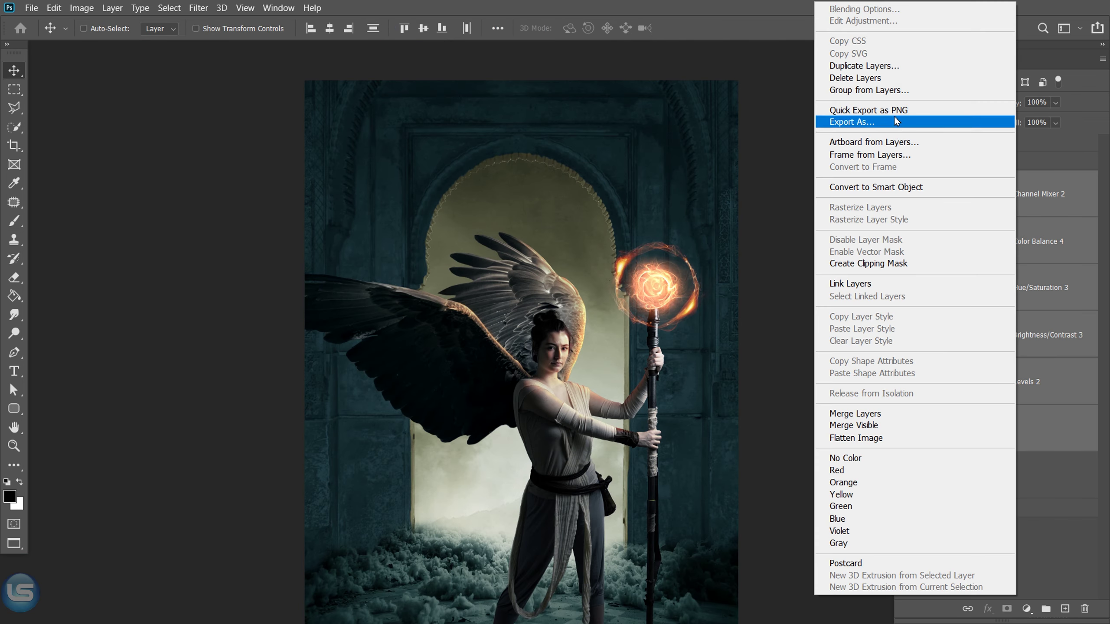
{"action": "left_click", "coordinate": [918, 91]}
{"action": "key", "text": "Return"}
{"action": "left_click", "coordinate": [903, 180]}
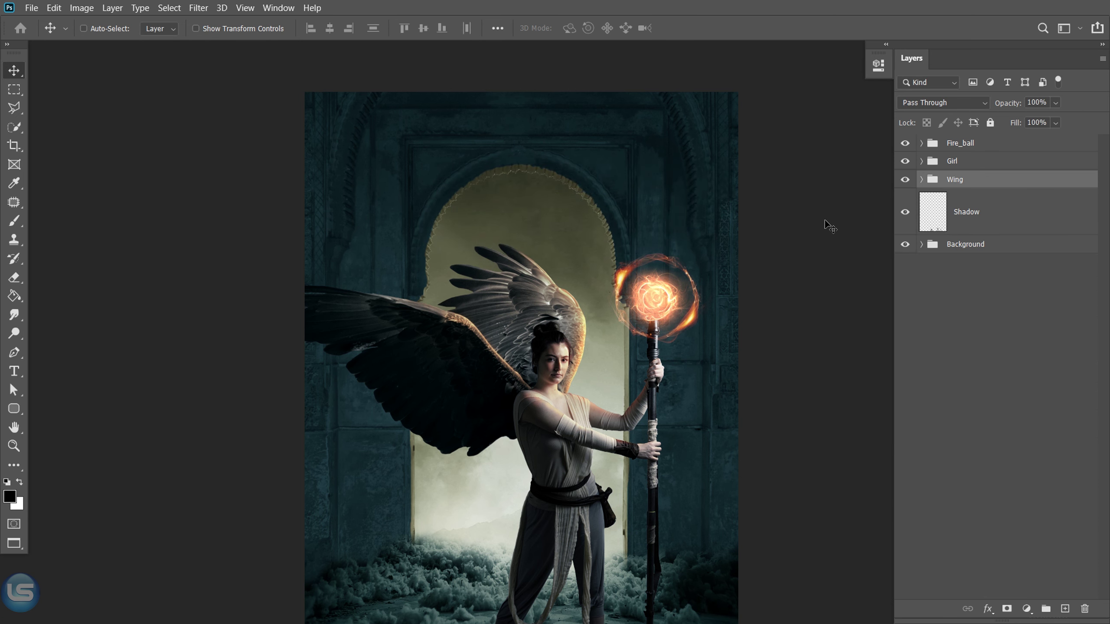
Paint a soft black shadow around the boots on the Shadow layer and toggle it to compare.
{"action": "left_click_drag", "start_coordinate": [755, 533], "coordinate": [757, 411]}
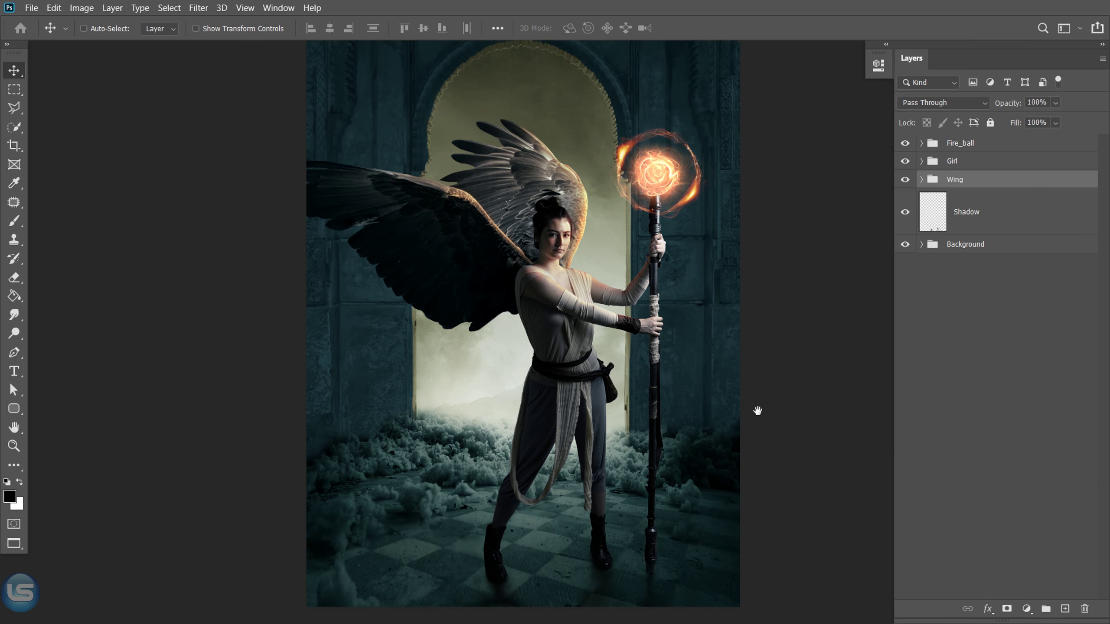
{"action": "left_click", "coordinate": [937, 222]}
{"action": "left_click", "coordinate": [14, 221]}
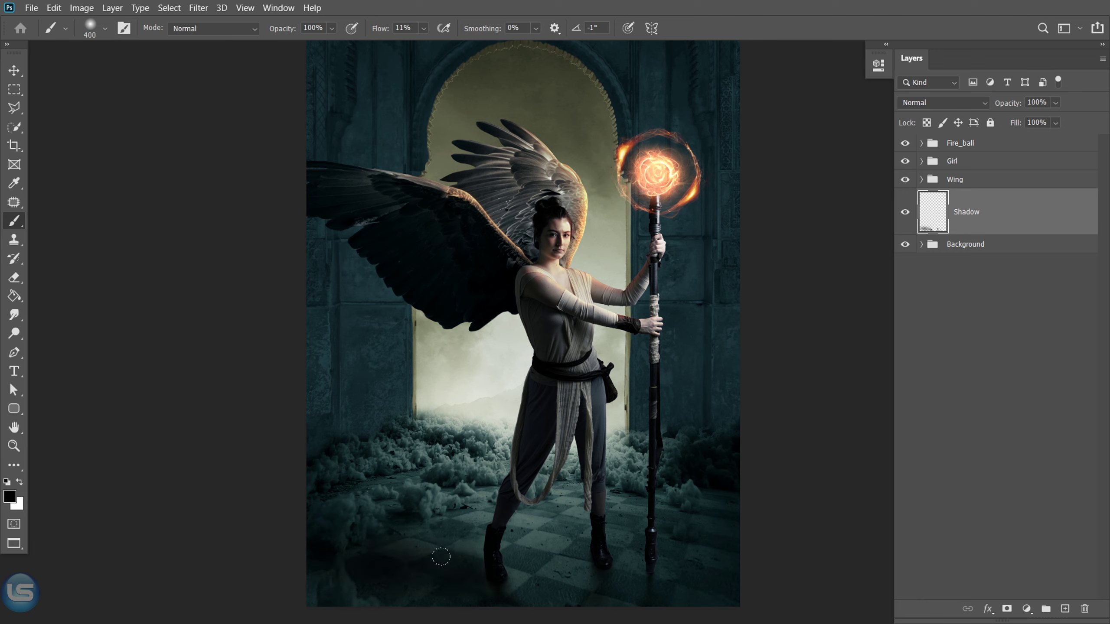
{"action": "left_click", "coordinate": [904, 211]}
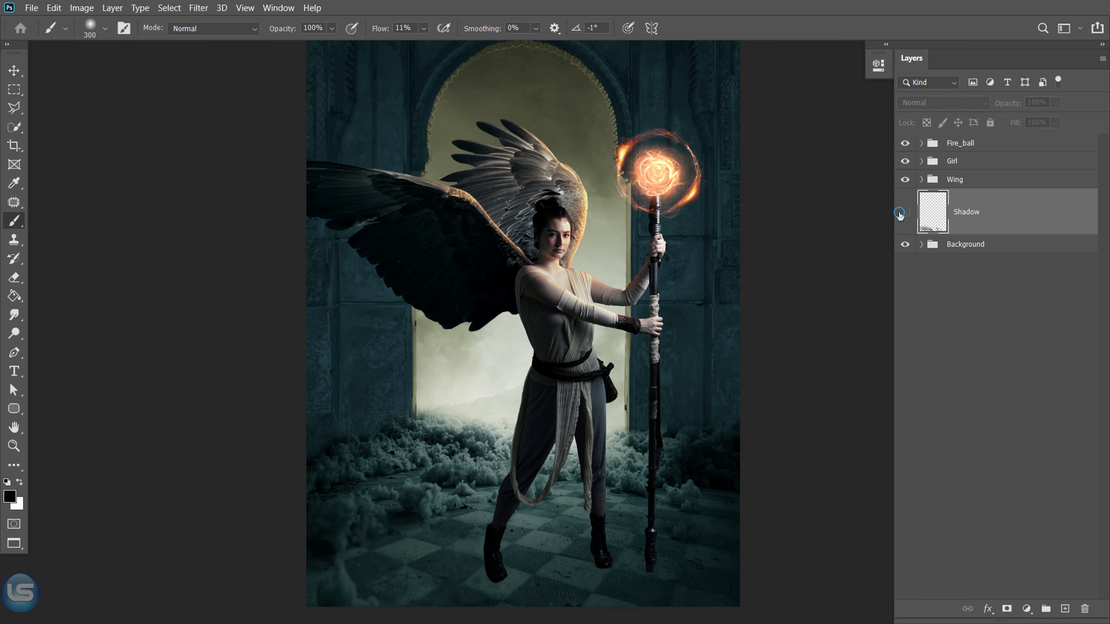
{"action": "left_click", "coordinate": [17, 70]}
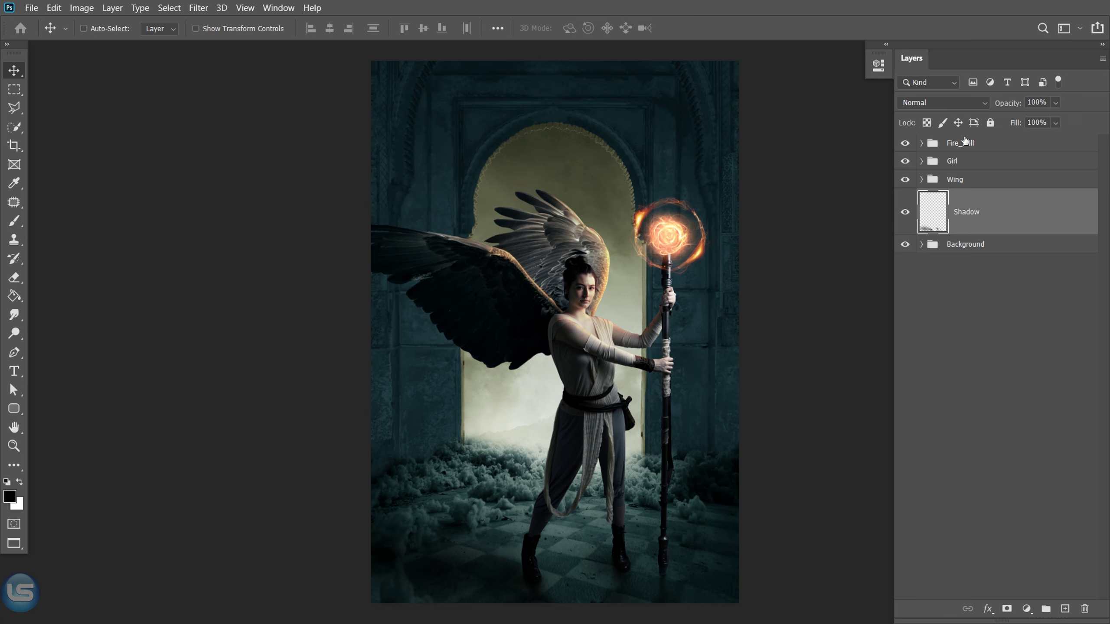
{"action": "left_click", "coordinate": [981, 146]}
Open Fire Flames.png and unlock its background into a normal layer.
{"action": "left_click", "coordinate": [32, 8]}
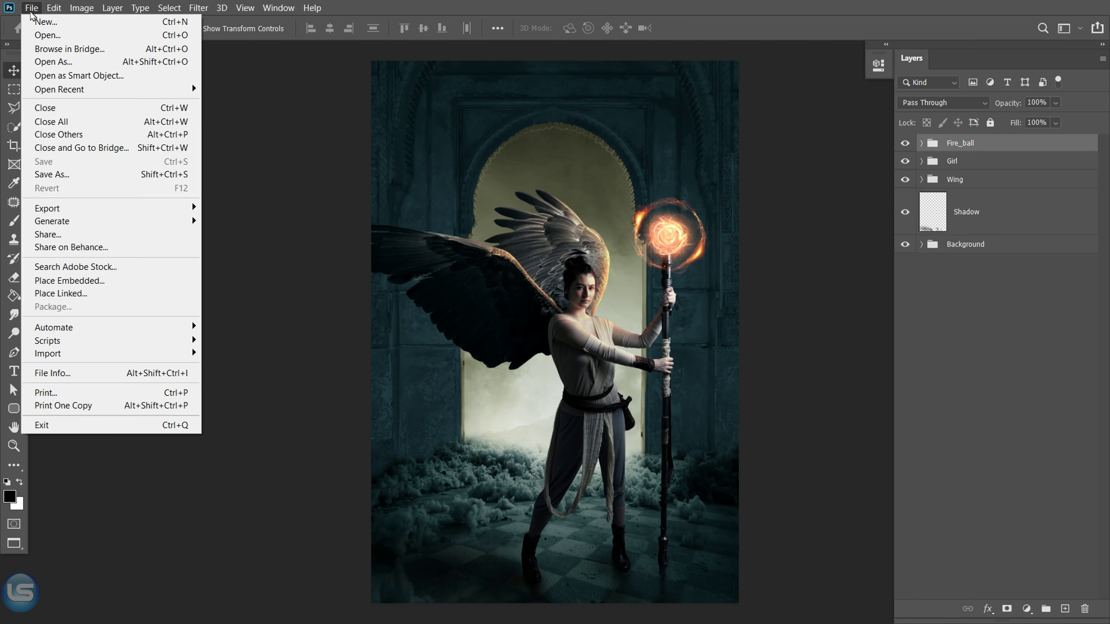
{"action": "left_click", "coordinate": [44, 34]}
{"action": "double_click", "coordinate": [238, 117]}
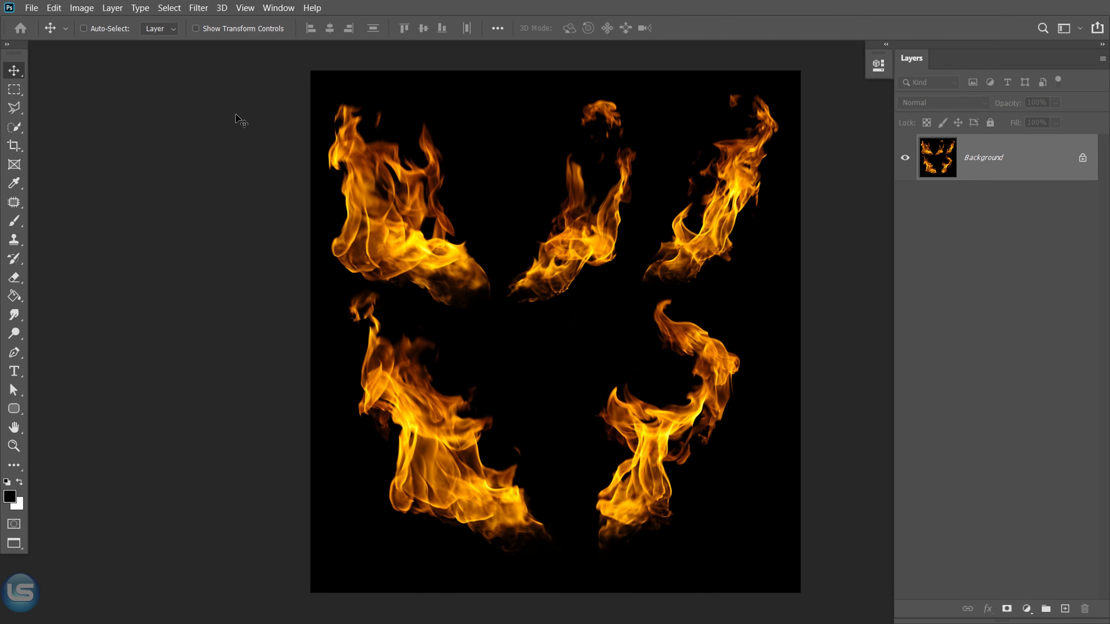
{"action": "left_click", "coordinate": [14, 108]}
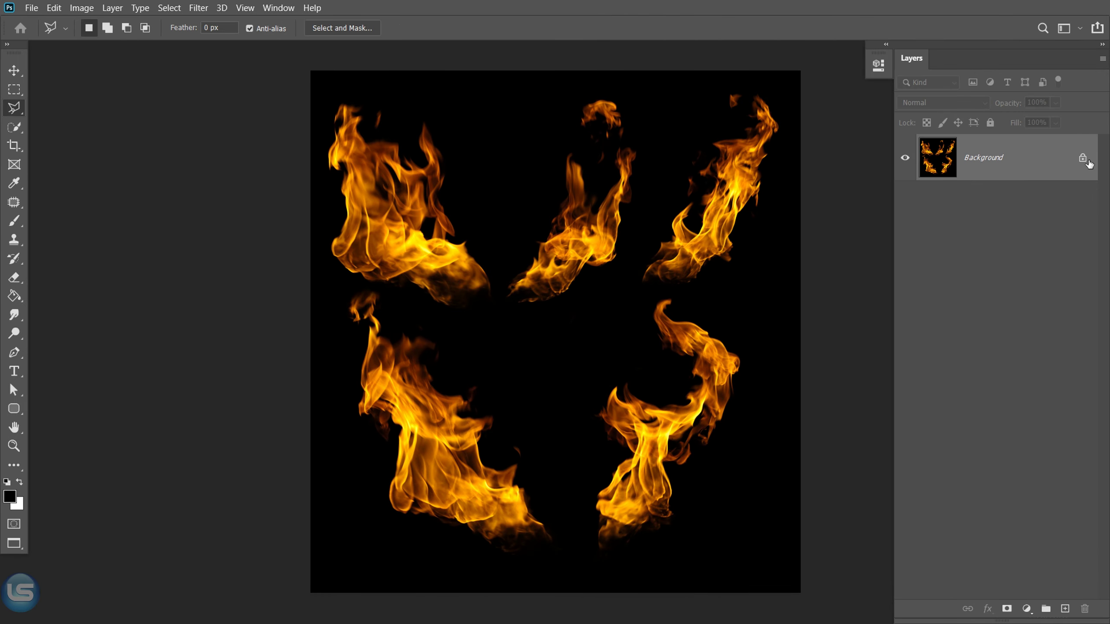
{"action": "left_click", "coordinate": [1083, 158]}
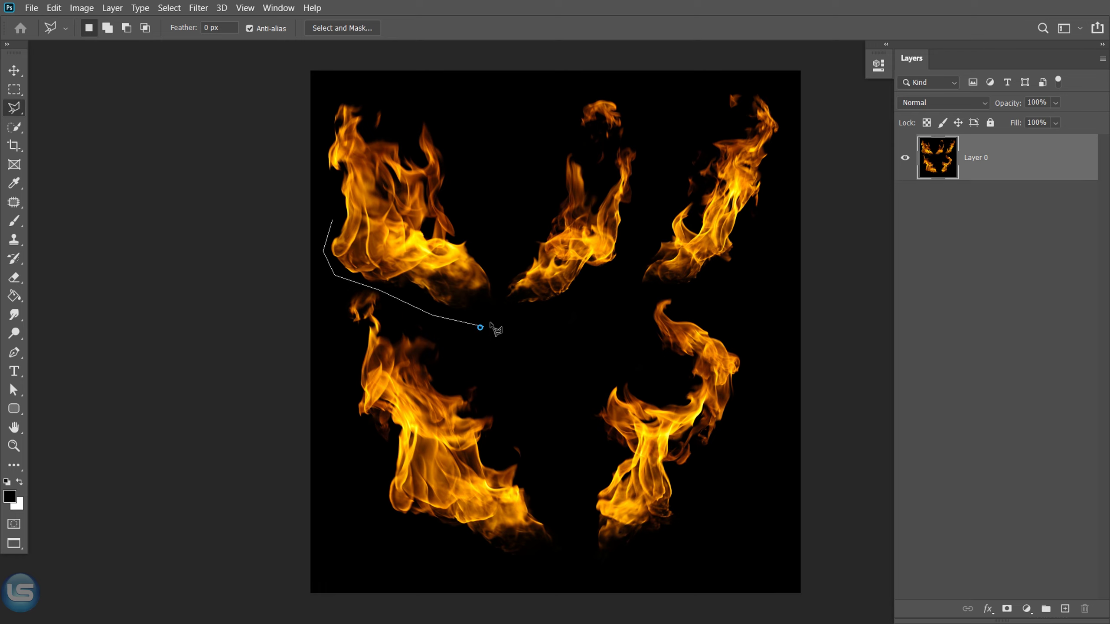
Cut the top-left flame from the sheet and place it on the upper left wing edge in Screen mode.
{"action": "left_click", "coordinate": [484, 326]}
{"action": "left_click", "coordinate": [503, 308]}
{"action": "double_click", "coordinate": [279, 157]}
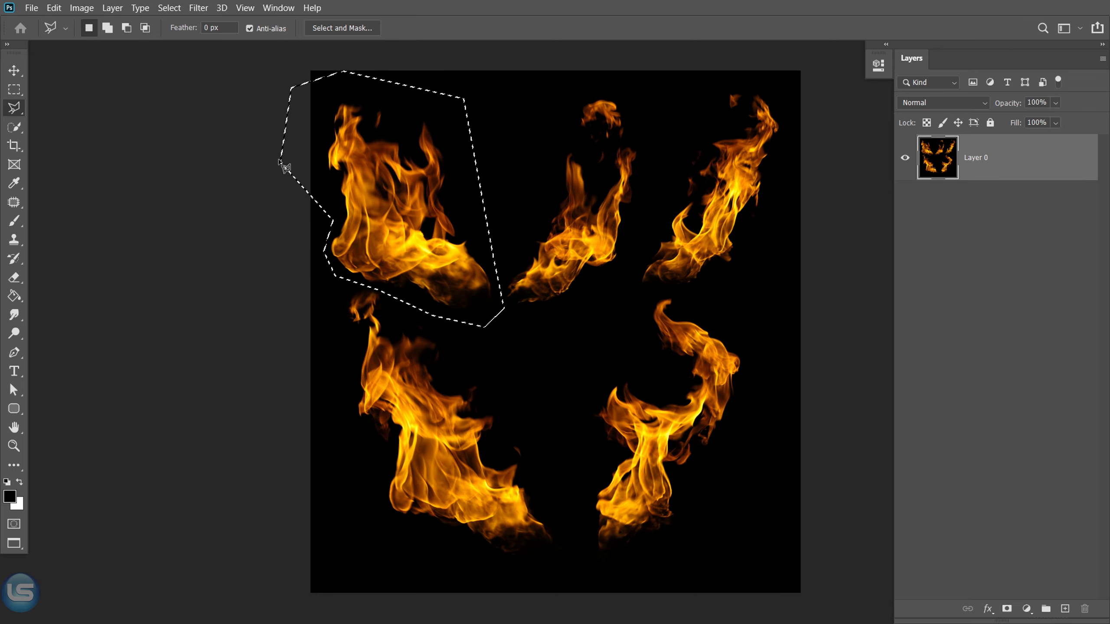
{"action": "key", "text": "Delete"}
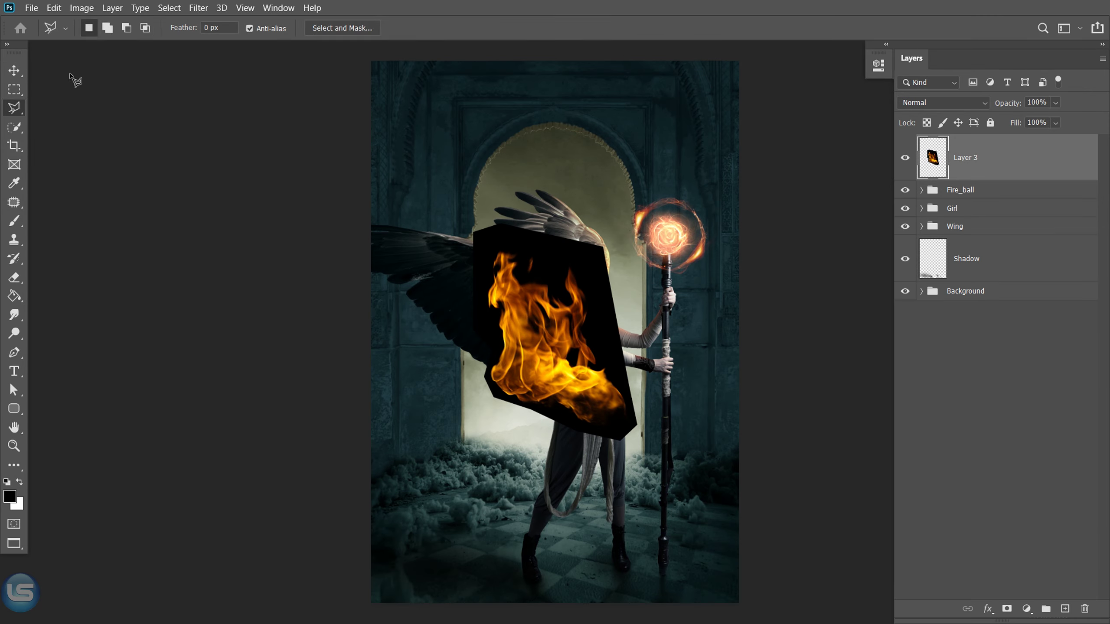
{"action": "key", "text": "v"}
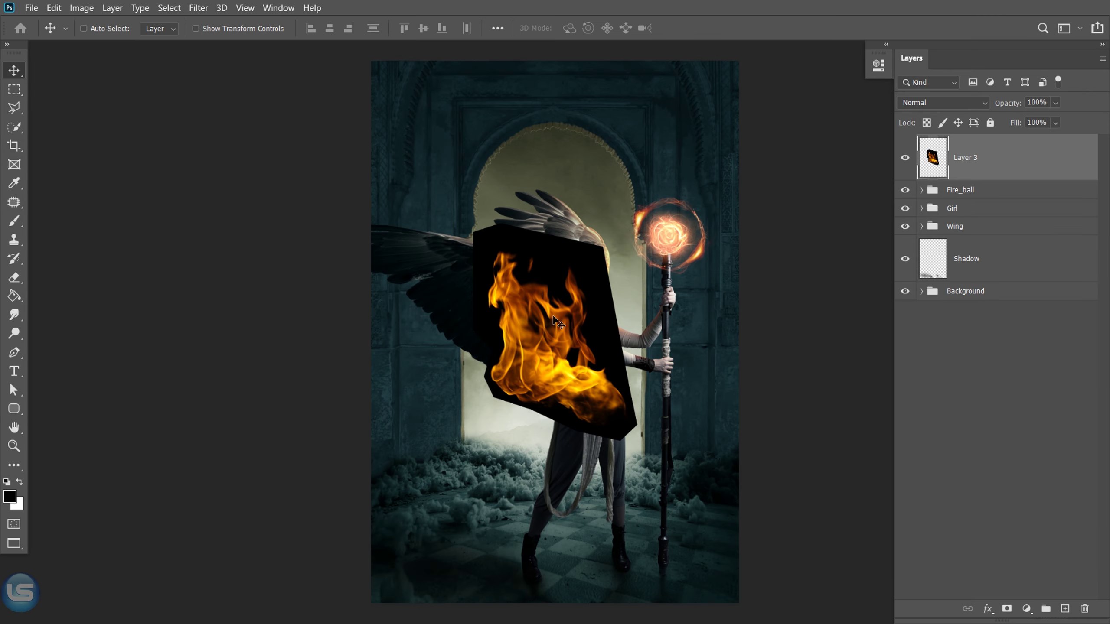
{"action": "left_click_drag", "start_coordinate": [524, 430], "coordinate": [520, 282]}
{"action": "key", "text": "ctrl+t"}
{"action": "left_click_drag", "start_coordinate": [578, 99], "coordinate": [526, 167]}
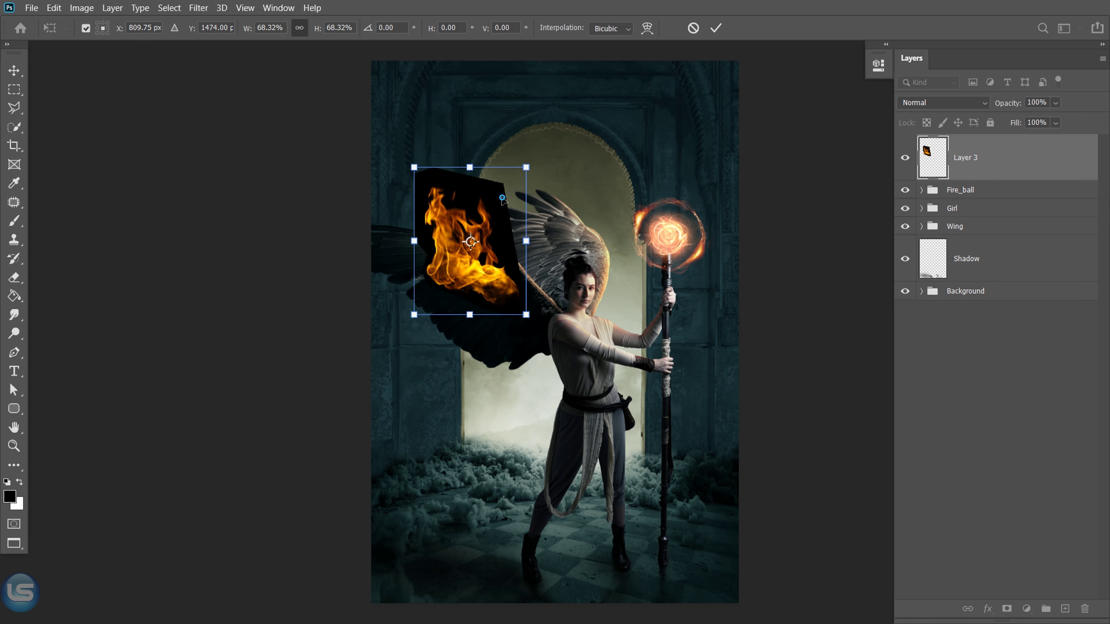
{"action": "left_click", "coordinate": [943, 103]}
{"action": "left_click", "coordinate": [922, 184]}
{"action": "mouse_move", "coordinate": [480, 218]}
{"action": "left_mouse_down"}
{"action": "mouse_move", "coordinate": [497, 162]}
{"action": "mouse_move", "coordinate": [483, 177]}
{"action": "mouse_move", "coordinate": [499, 217]}
{"action": "mouse_move", "coordinate": [517, 206]}
{"action": "left_mouse_up"}
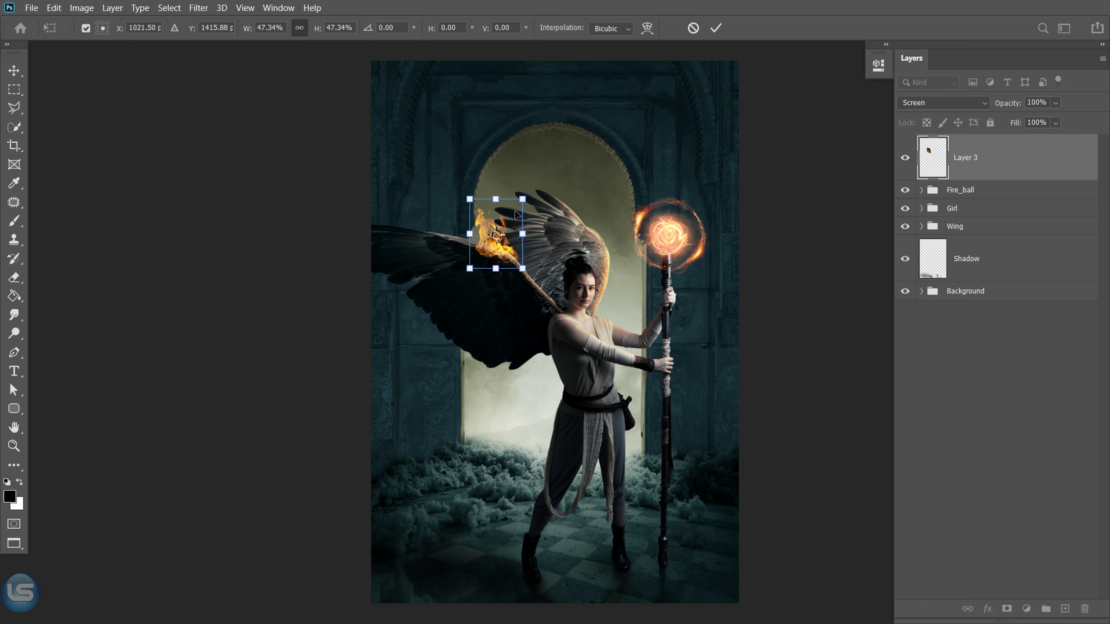
{"action": "key", "text": "Return"}
Copy a second flame into the composite, set it to Screen, and scale it onto the left wing tip.
{"action": "key", "text": "ctrl+Tab"}
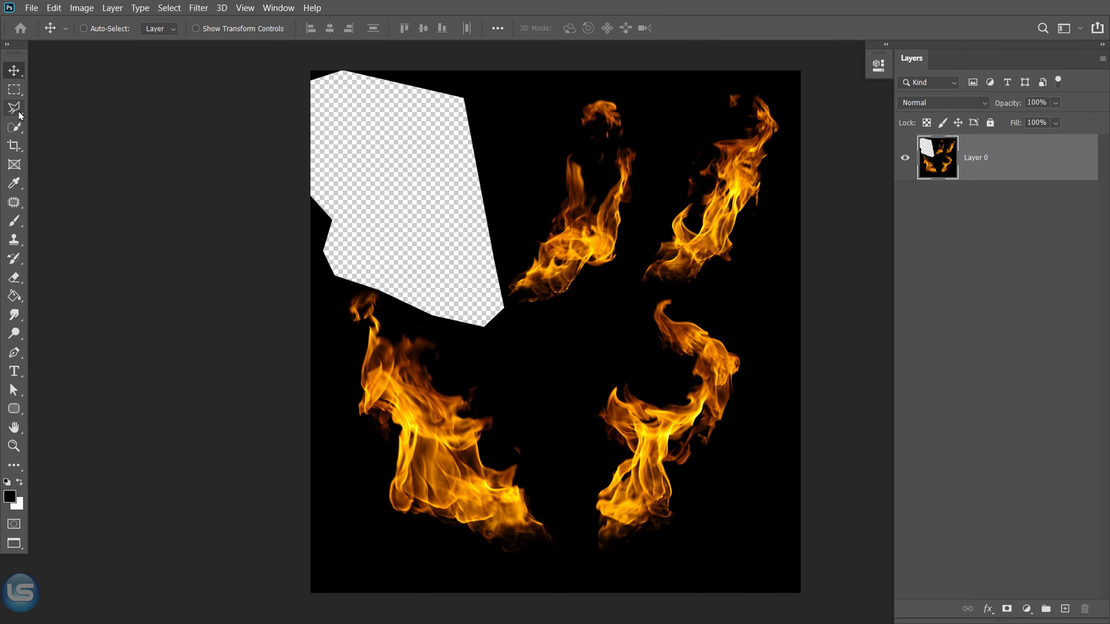
{"action": "key", "text": "l"}
{"action": "left_click", "coordinate": [370, 502]}
{"action": "left_click", "coordinate": [322, 382]}
{"action": "left_click", "coordinate": [310, 283]}
{"action": "double_click", "coordinate": [557, 574]}
{"action": "key", "text": "ctrl+c"}
{"action": "key", "text": "ctrl+Tab"}
{"action": "key", "text": "ctrl+v"}
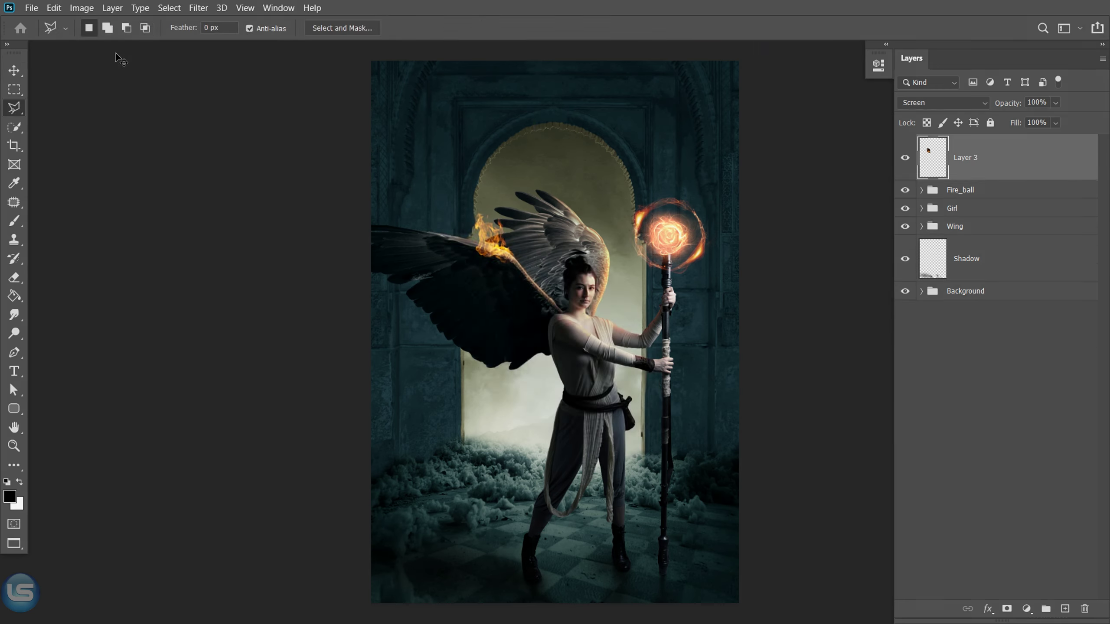
{"action": "left_click", "coordinate": [944, 102]}
{"action": "key", "text": "ctrl+t"}
{"action": "left_click_drag", "start_coordinate": [616, 224], "coordinate": [539, 336]}
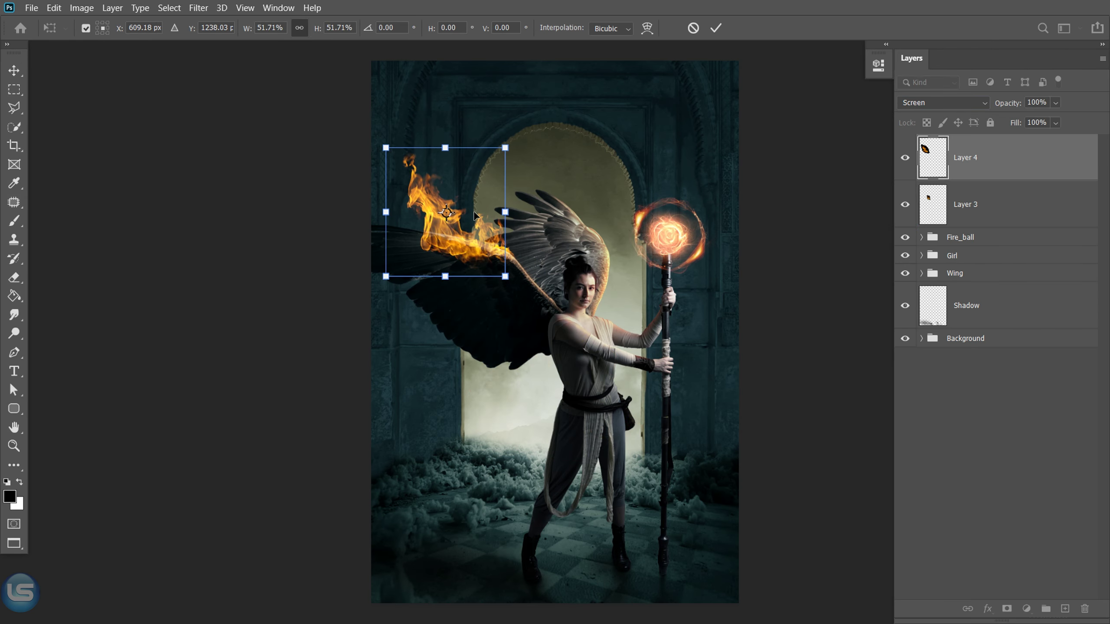
{"action": "left_click_drag", "start_coordinate": [495, 391], "coordinate": [423, 193]}
{"action": "left_click_drag", "start_coordinate": [462, 126], "coordinate": [454, 168]}
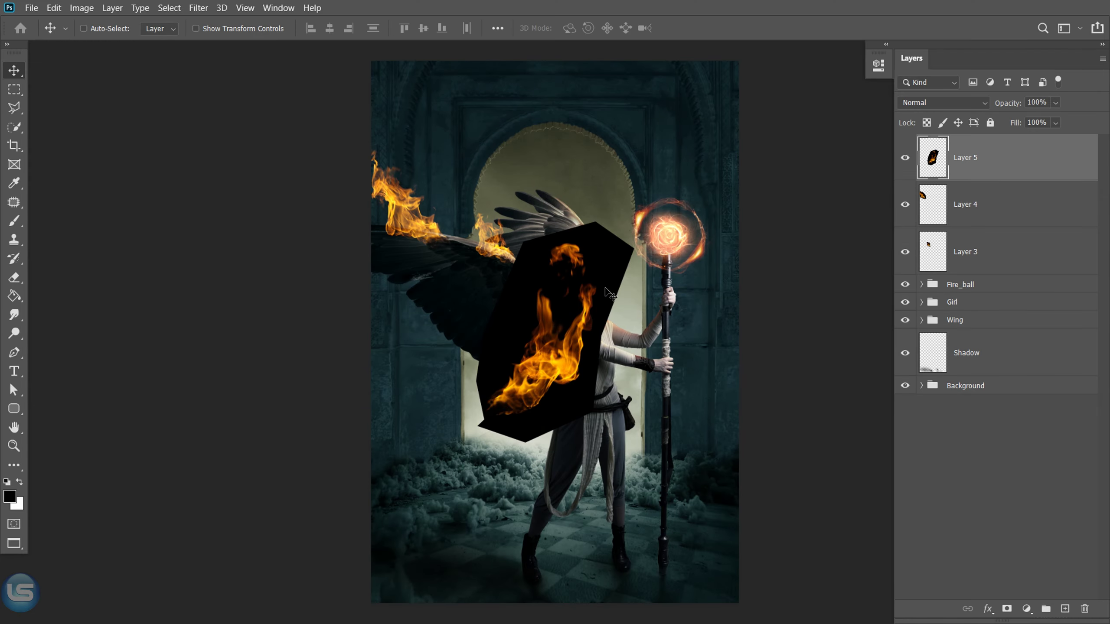
Set the next flame to Screen, then shrink and rotate it to follow the left wing tip.
{"action": "left_click", "coordinate": [941, 102]}
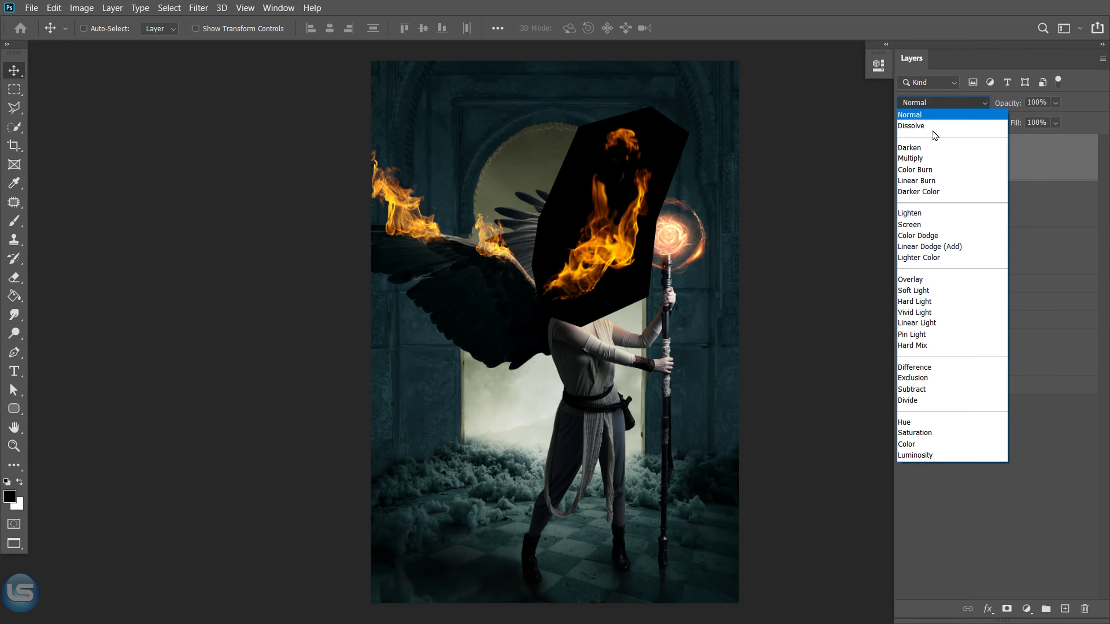
{"action": "left_click", "coordinate": [908, 224]}
{"action": "key", "text": "ctrl+t"}
{"action": "left_click_drag", "start_coordinate": [681, 106], "coordinate": [604, 224]}
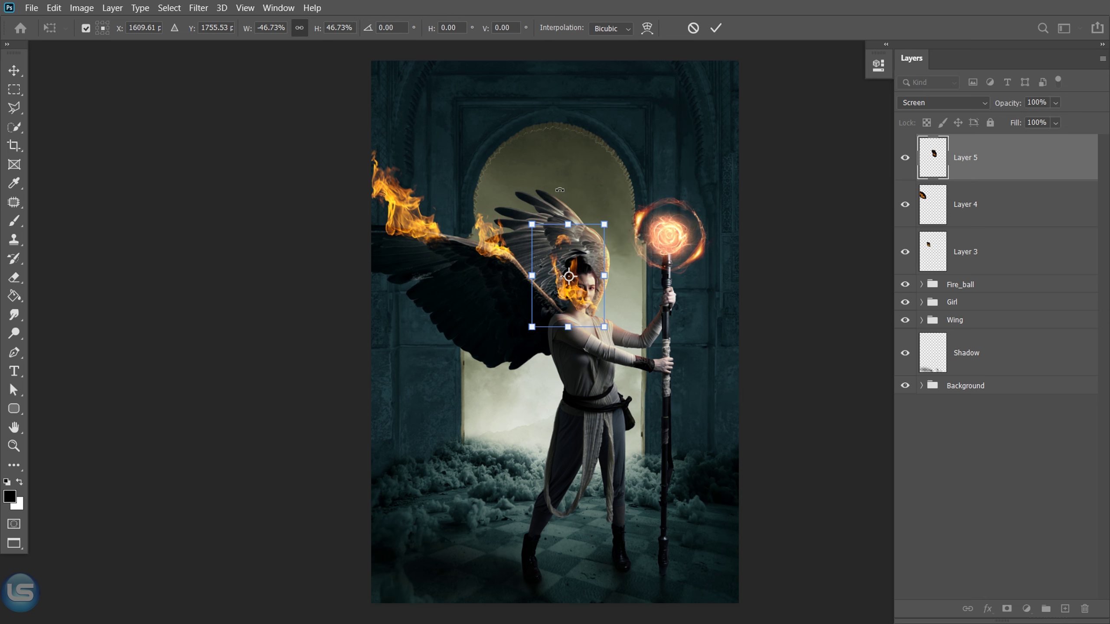
{"action": "left_click_drag", "start_coordinate": [559, 190], "coordinate": [581, 359]}
{"action": "left_click_drag", "start_coordinate": [568, 280], "coordinate": [445, 225]}
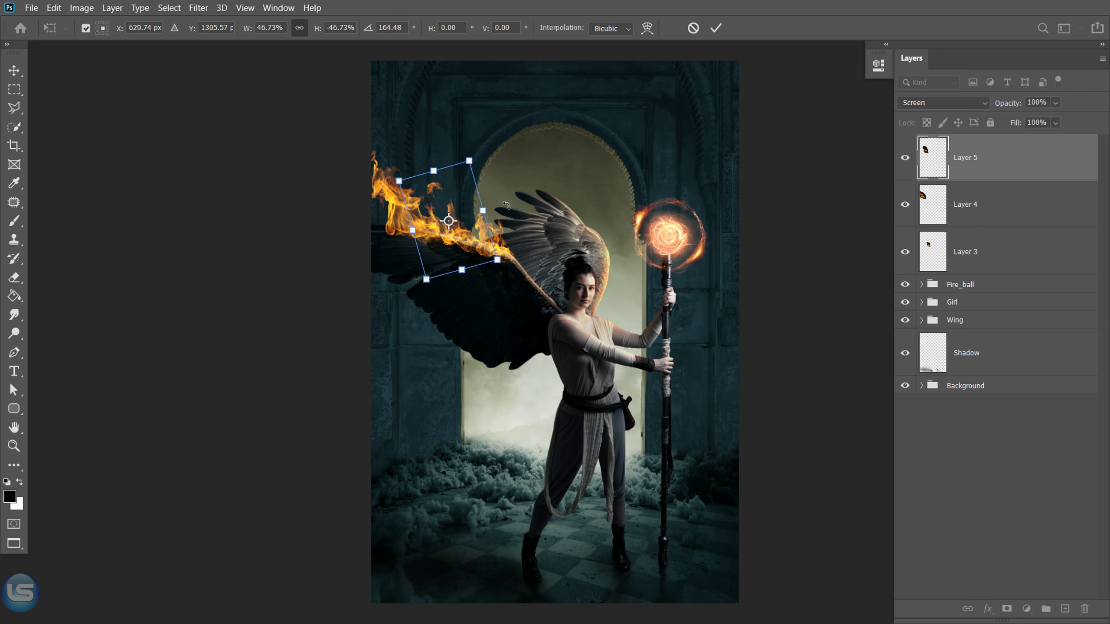
{"action": "left_click_drag", "start_coordinate": [471, 159], "coordinate": [464, 176]}
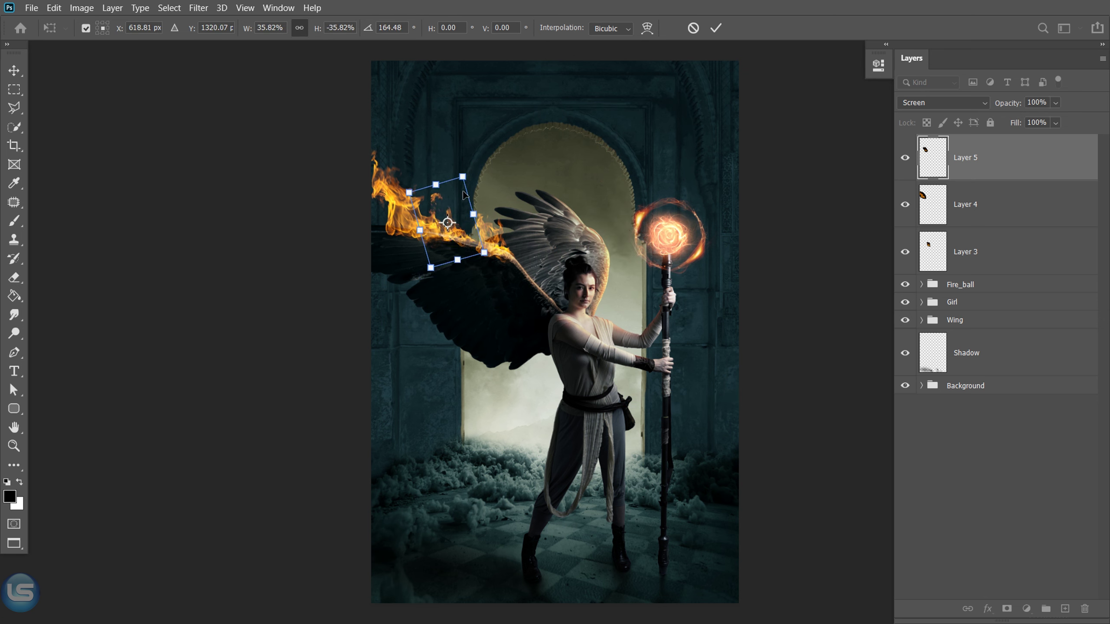
{"action": "key", "text": "Return"}
Rotate and scale the last flame onto the right wing's top edge in Screen mode.
{"action": "key", "text": "l"}
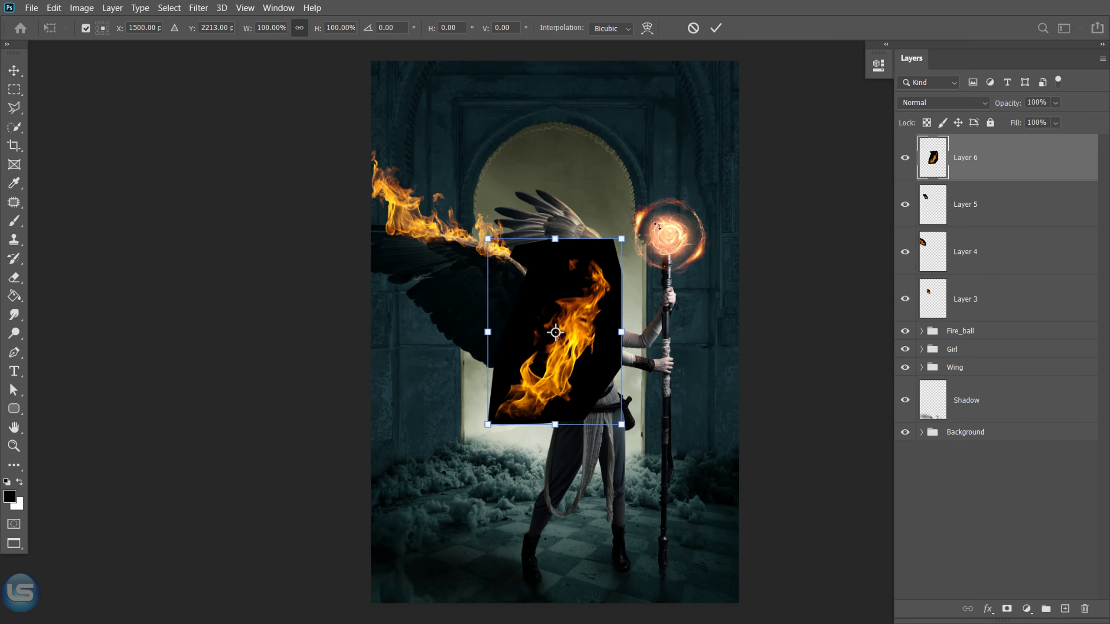
{"action": "mouse_move", "coordinate": [656, 226]}
{"action": "left_mouse_down"}
{"action": "mouse_move", "coordinate": [542, 362]}
{"action": "mouse_move", "coordinate": [594, 94]}
{"action": "left_mouse_up"}
{"action": "mouse_move", "coordinate": [618, 164]}
{"action": "left_mouse_down"}
{"action": "mouse_move", "coordinate": [580, 157]}
{"action": "mouse_move", "coordinate": [538, 183]}
{"action": "mouse_move", "coordinate": [568, 177]}
{"action": "mouse_move", "coordinate": [556, 202]}
{"action": "left_mouse_up"}
{"action": "key", "text": "Return"}
{"action": "left_click", "coordinate": [943, 103]}
{"action": "left_click", "coordinate": [918, 227]}
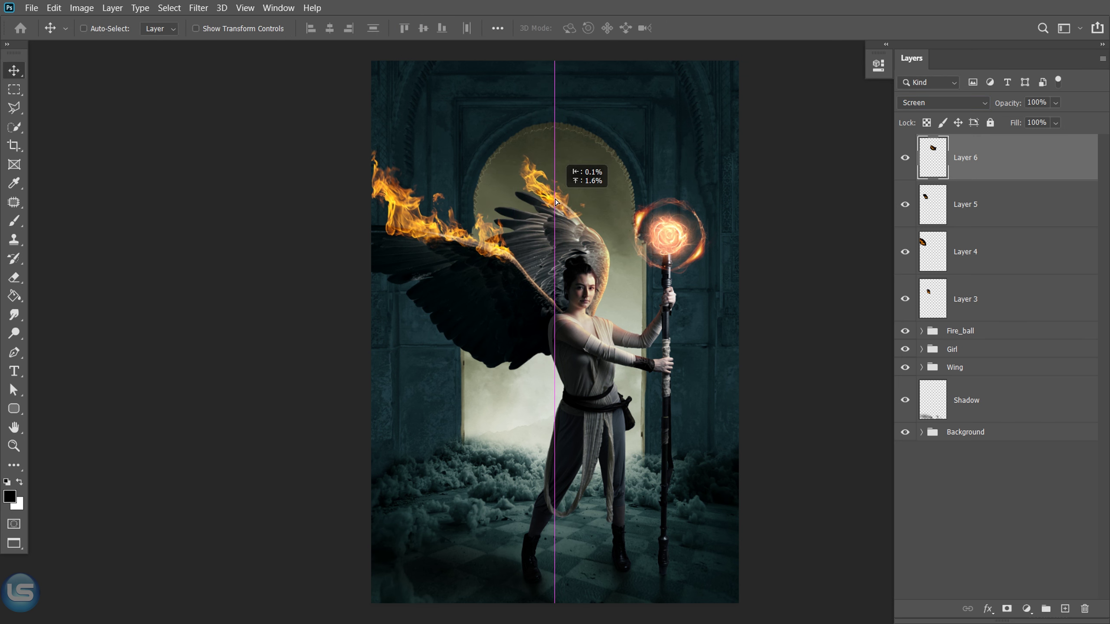
{"action": "left_click", "coordinate": [1064, 609]}
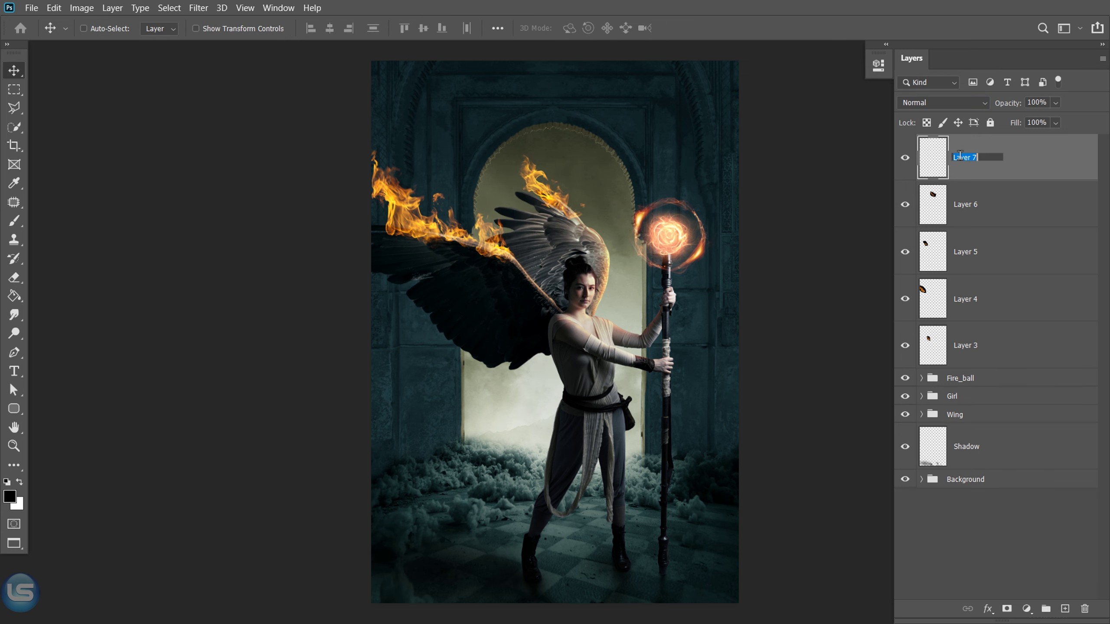
Paint a soft orange FireGlow with a large 800 low-flow brush and set it to Screen.
{"action": "left_click", "coordinate": [16, 222]}
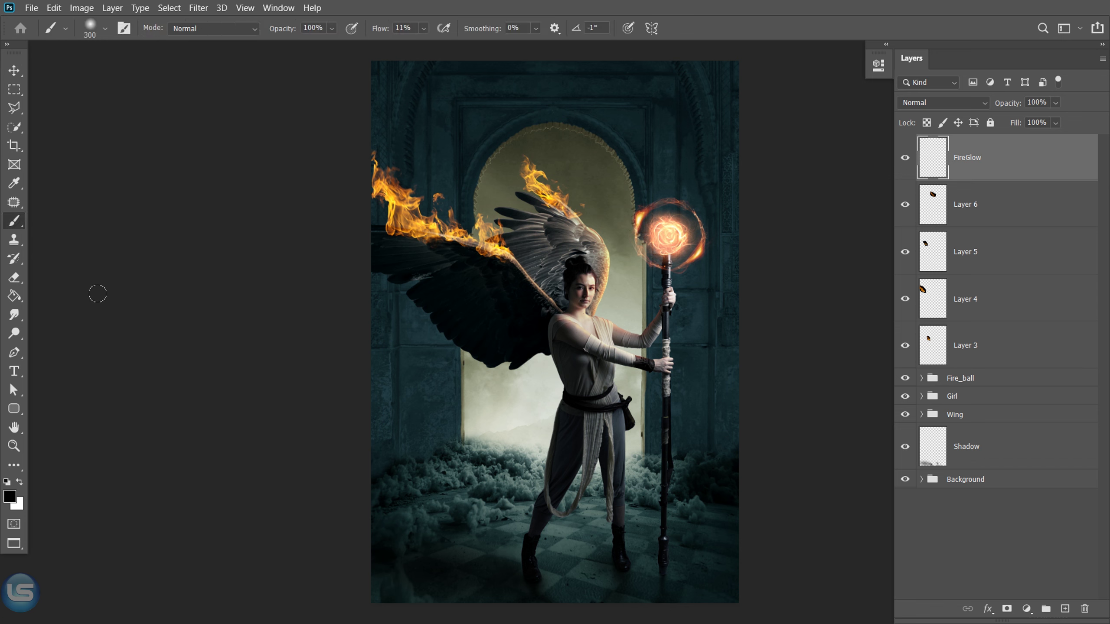
{"action": "key", "text": "i"}
{"action": "left_click", "coordinate": [9, 497]}
{"action": "left_click", "coordinate": [391, 192]}
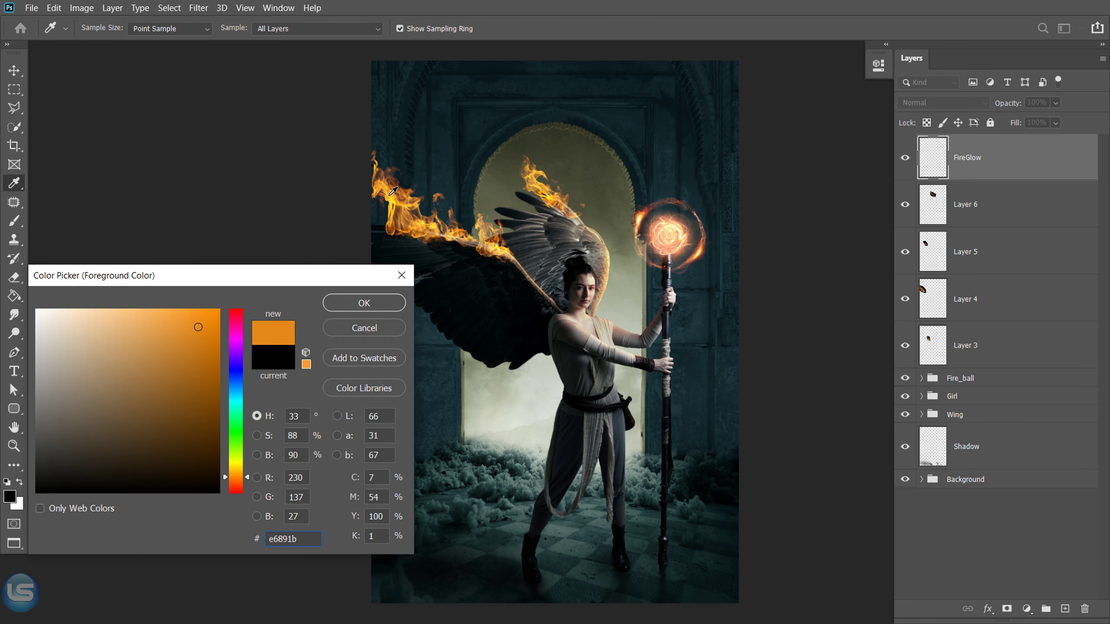
{"action": "left_click", "coordinate": [354, 303]}
{"action": "right_click", "coordinate": [617, 262]}
{"action": "left_click", "coordinate": [423, 28]}
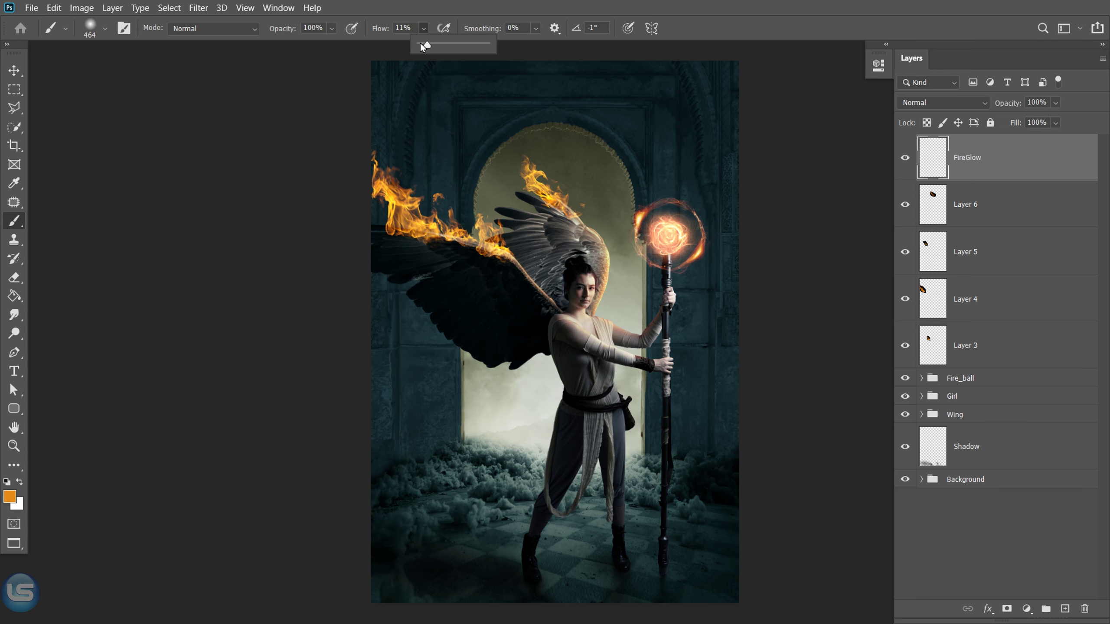
{"action": "key", "text": "bracketright"}
{"action": "key", "text": "bracketright"}
{"action": "key", "text": "bracketright"}
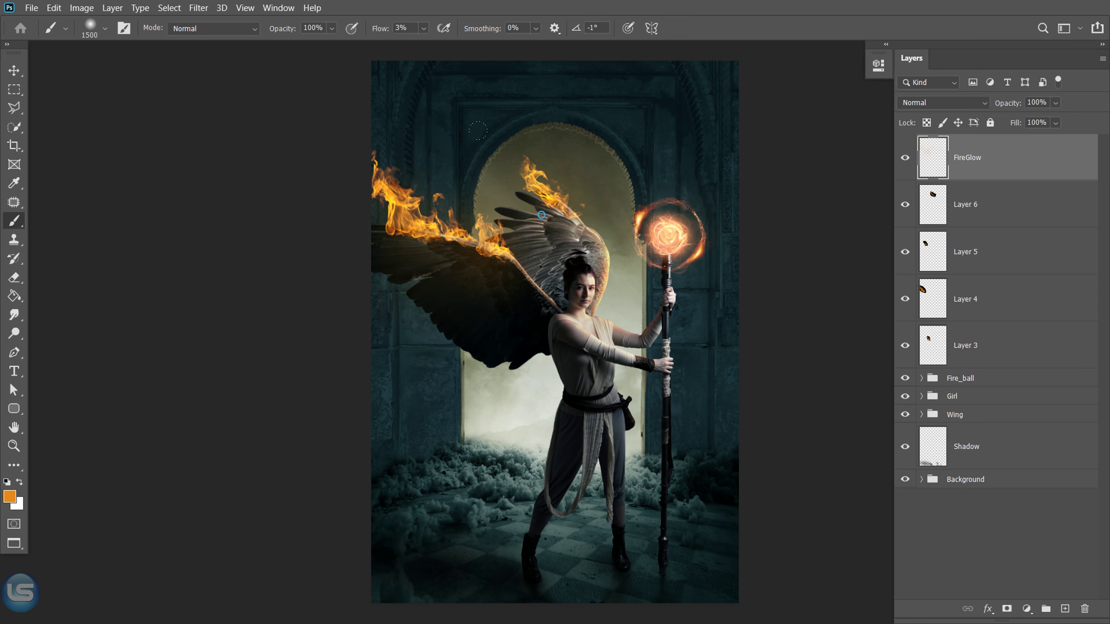
{"action": "left_click", "coordinate": [911, 105]}
{"action": "left_click", "coordinate": [919, 224]}
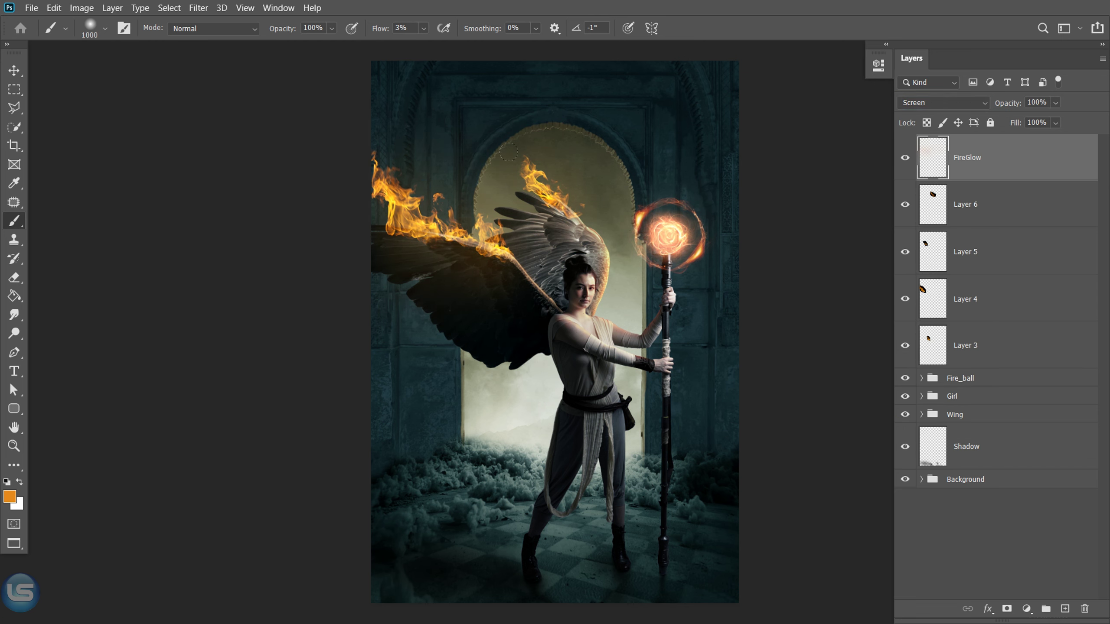
Group FireGlow through Layer 3 into a new group named Fire.
{"action": "left_click", "coordinate": [14, 69]}
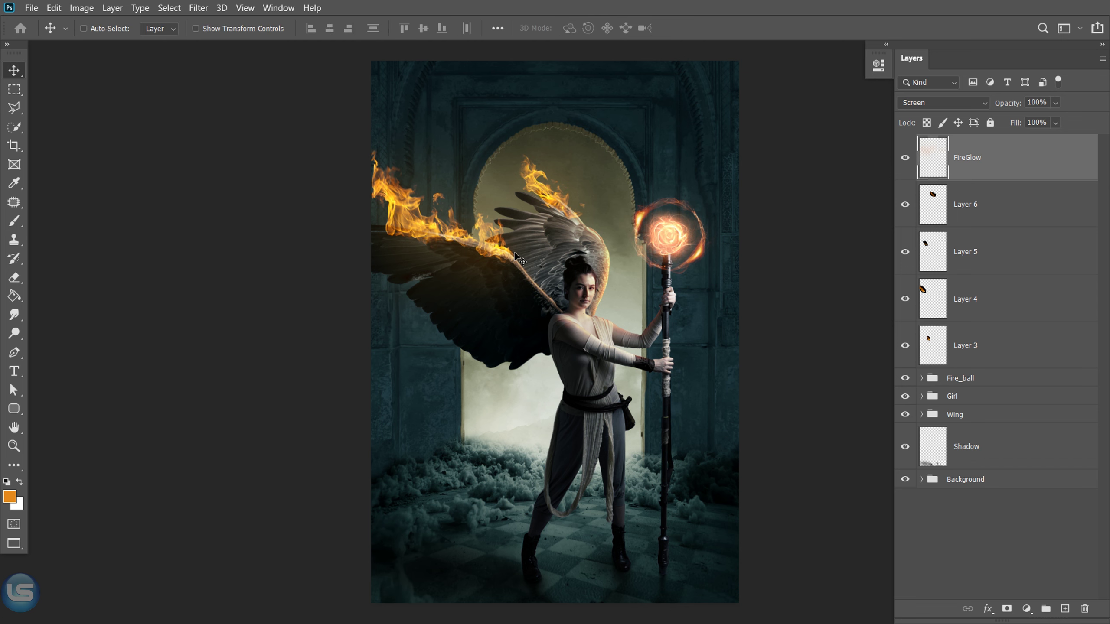
{"action": "key", "text": "ctrl+minus"}
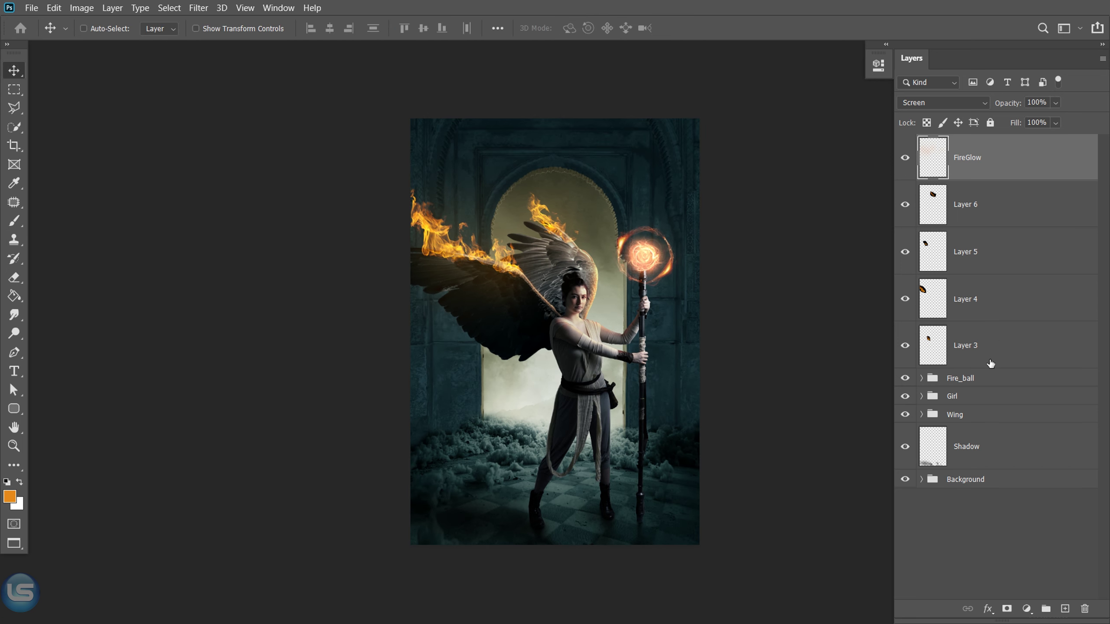
{"action": "left_click", "coordinate": [990, 363], "text": "shift"}
{"action": "right_click", "coordinate": [991, 360]}
{"action": "left_click", "coordinate": [876, 106]}
{"action": "type", "text": "Fire"}
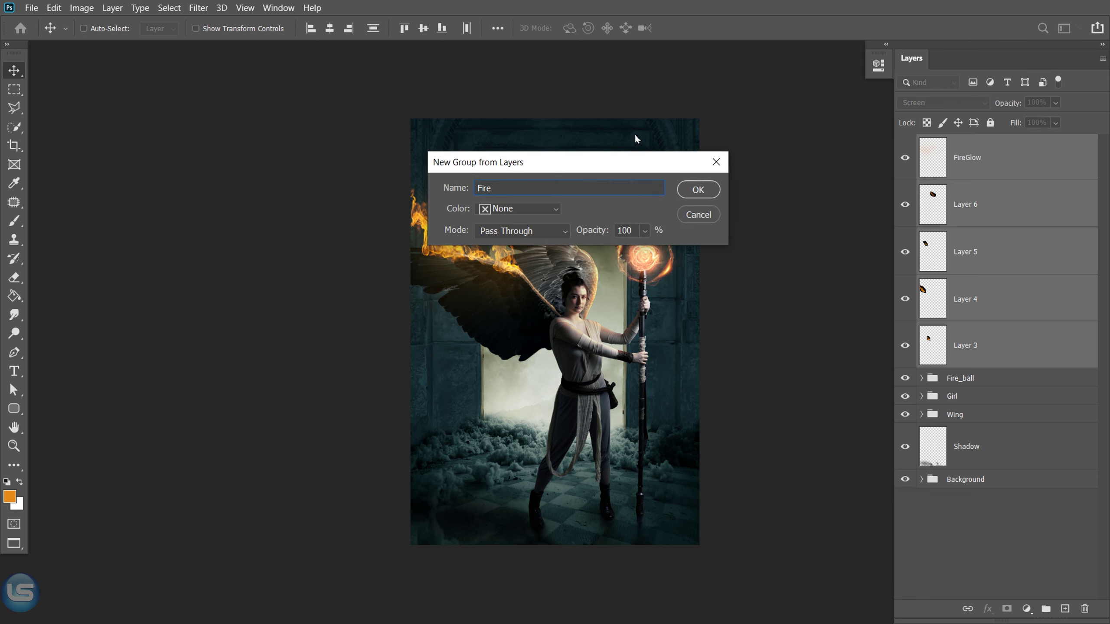
{"action": "key", "text": "Return"}
{"action": "left_click", "coordinate": [905, 144]}
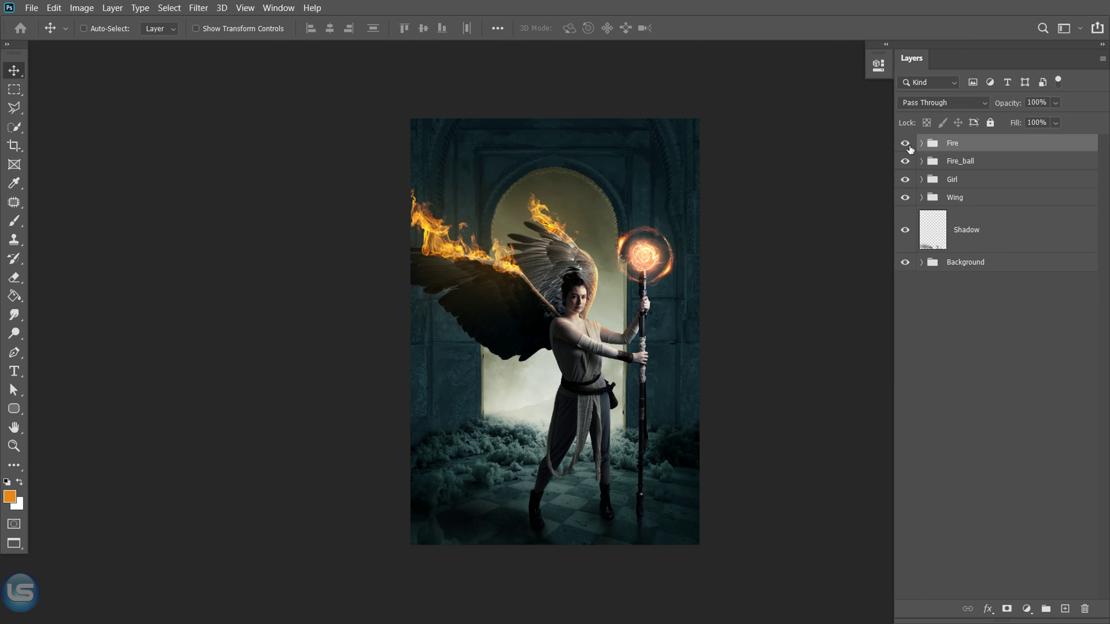
Expand the Girl group and load the girl's outline as a selection from her layer mask.
{"action": "key", "text": "ctrl+plus"}
{"action": "key", "text": "ctrl+plus"}
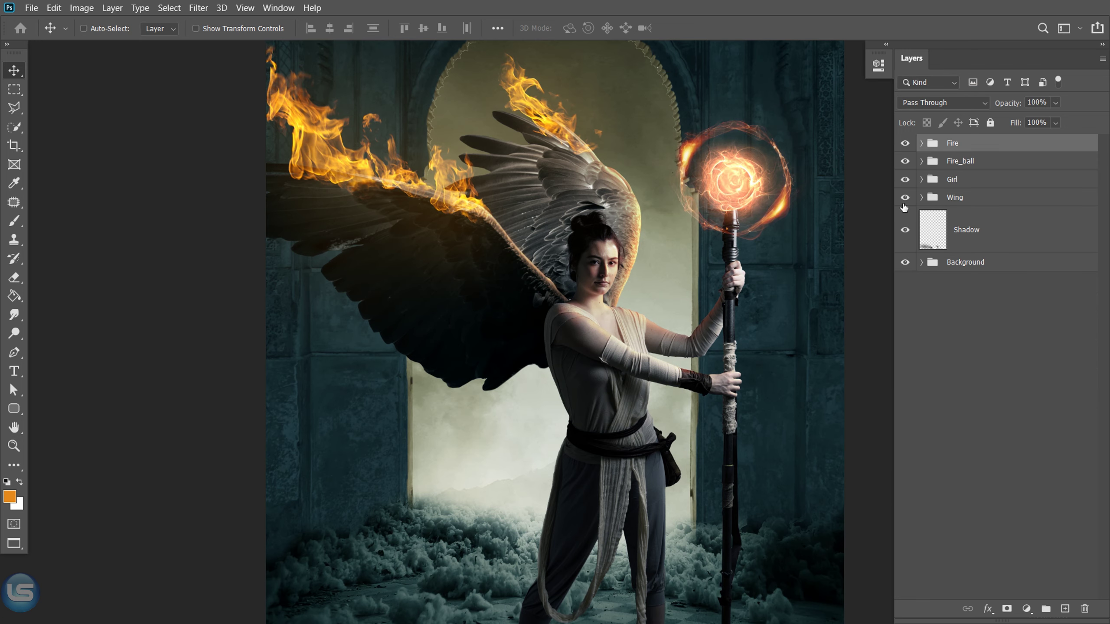
{"action": "left_click", "coordinate": [921, 179]}
{"action": "left_click", "coordinate": [966, 184]}
{"action": "left_click", "coordinate": [955, 401]}
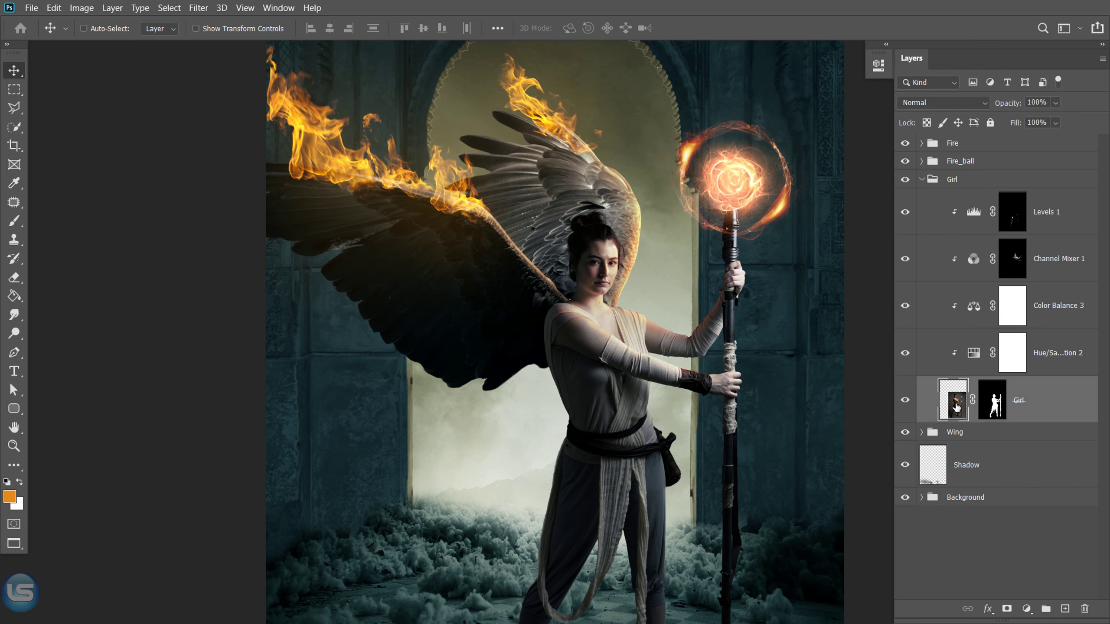
{"action": "key", "text": "ctrl+plus"}
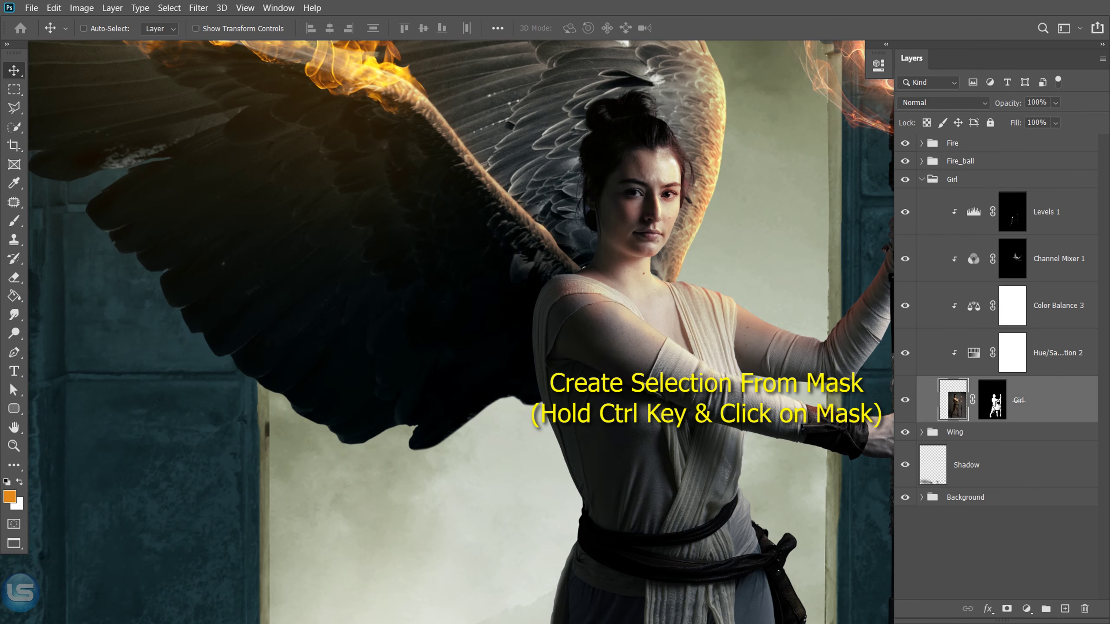
{"action": "left_click", "coordinate": [998, 410], "text": "ctrl"}
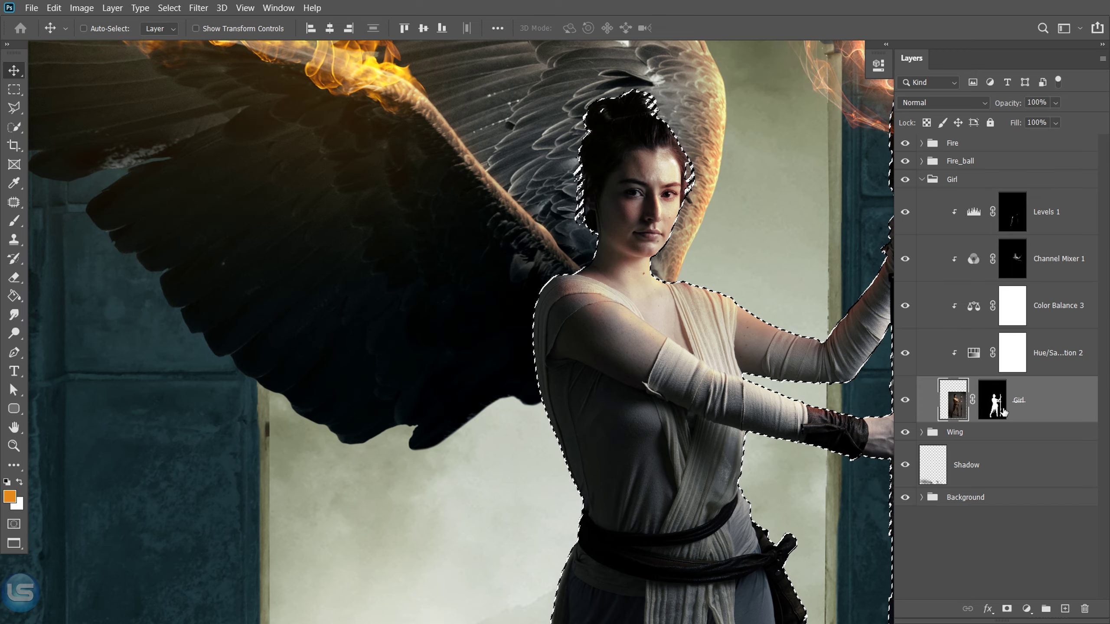
Add a new layer above the Fire group and set the brush colour to #c24a01.
{"action": "left_click", "coordinate": [921, 179]}
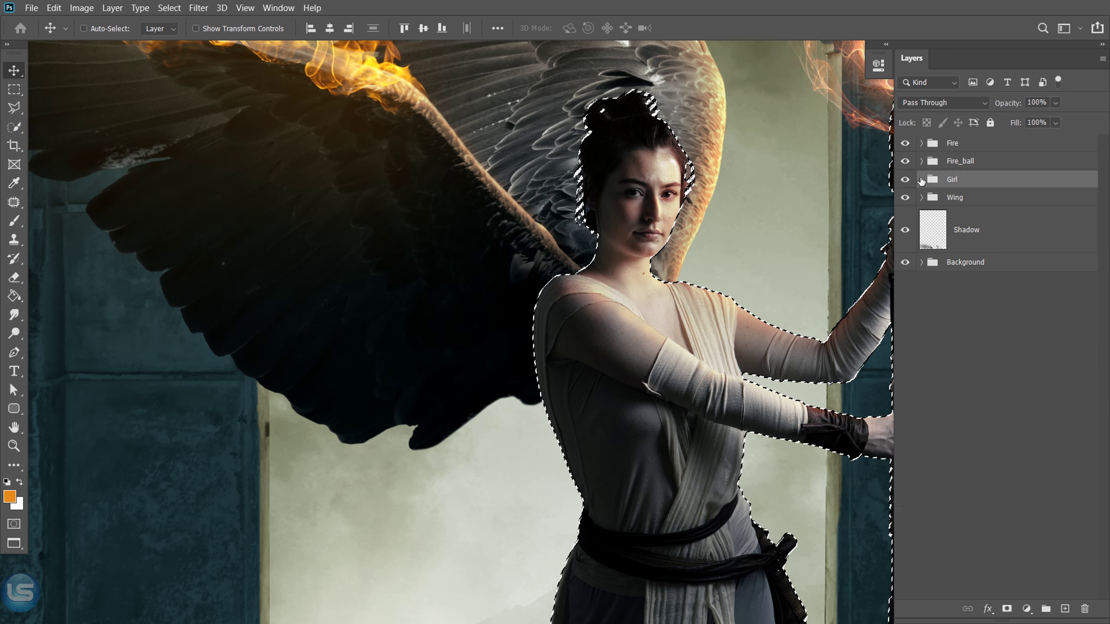
{"action": "left_click", "coordinate": [980, 144]}
{"action": "left_click", "coordinate": [1065, 608]}
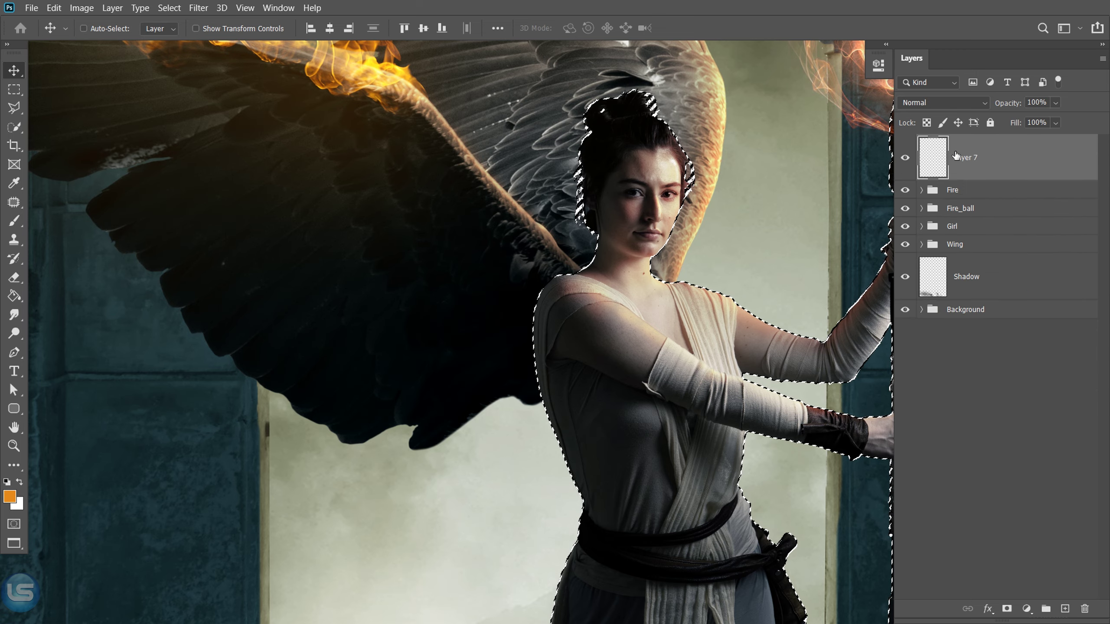
{"action": "key", "text": "b"}
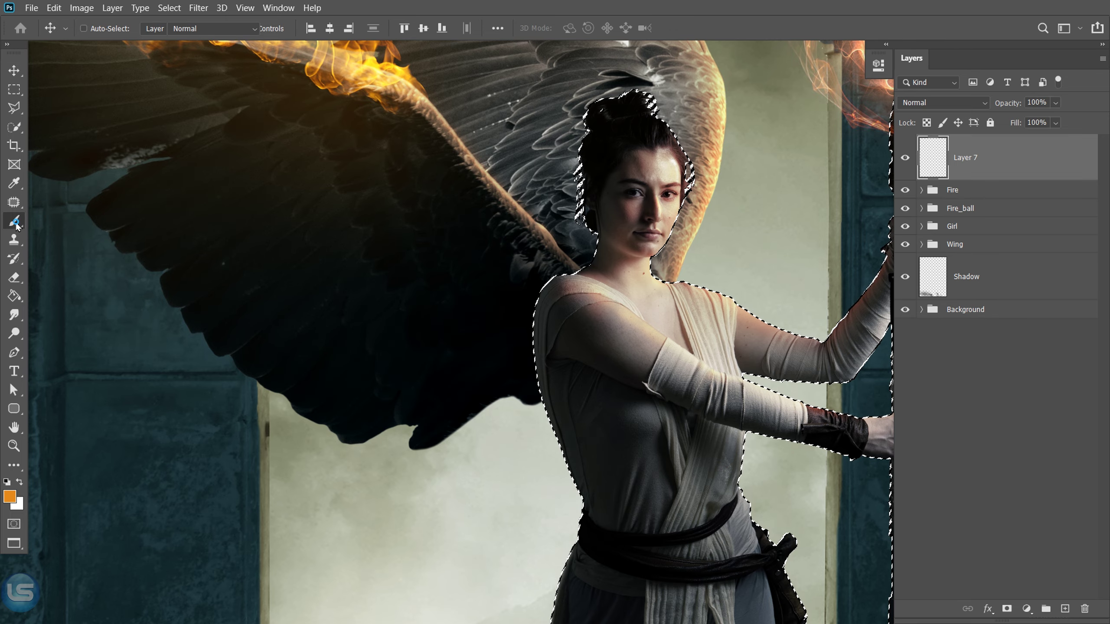
{"action": "left_click", "coordinate": [10, 496]}
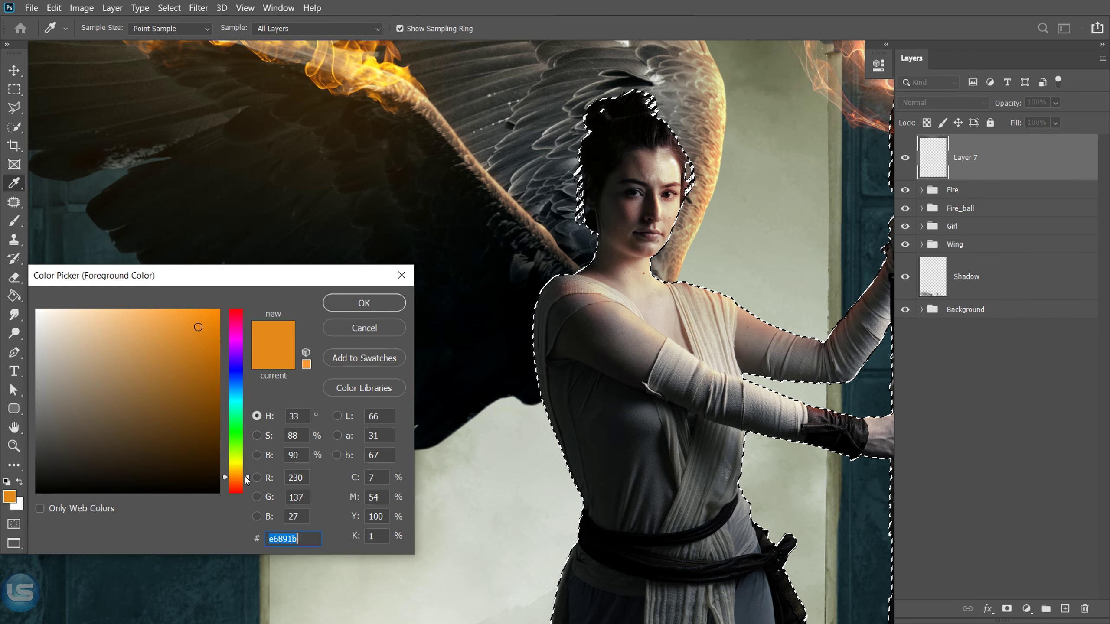
{"action": "type", "text": "c24a01"}
{"action": "key", "text": "Return"}
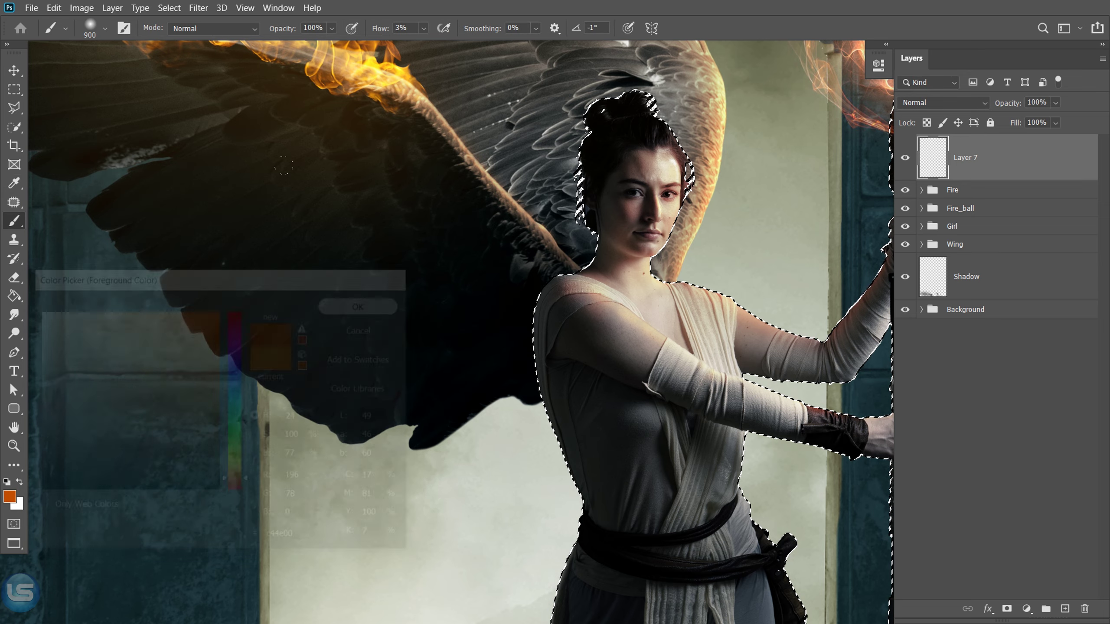
Set brush flow to 100% and paint orange over the girl's torso, chest and raised arm.
{"action": "right_click", "coordinate": [524, 266]}
{"action": "double_click", "coordinate": [404, 28]}
{"action": "type", "text": "100"}
{"action": "key", "text": "Return"}
{"action": "mouse_move", "coordinate": [655, 420]}
{"action": "left_mouse_down"}
{"action": "mouse_move", "coordinate": [620, 464]}
{"action": "mouse_move", "coordinate": [595, 555]}
{"action": "left_mouse_up"}
{"action": "mouse_move", "coordinate": [576, 433]}
{"action": "left_mouse_down"}
{"action": "mouse_move", "coordinate": [647, 306]}
{"action": "mouse_move", "coordinate": [433, 306]}
{"action": "left_mouse_up"}
{"action": "left_click_drag", "start_coordinate": [502, 306], "coordinate": [656, 266]}
{"action": "left_click_drag", "start_coordinate": [564, 350], "coordinate": [610, 275]}
{"action": "mouse_move", "coordinate": [481, 227]}
{"action": "left_mouse_down"}
{"action": "mouse_move", "coordinate": [420, 323]}
{"action": "mouse_move", "coordinate": [515, 437]}
{"action": "left_mouse_up"}
{"action": "left_click_drag", "start_coordinate": [401, 472], "coordinate": [534, 411]}
{"action": "left_click_drag", "start_coordinate": [480, 393], "coordinate": [502, 250]}
{"action": "left_click_drag", "start_coordinate": [489, 306], "coordinate": [418, 358]}
With a larger brush, paint the legs, strap and sleeve orange up to the hand.
{"action": "scroll", "coordinate": [419, 358], "scroll_direction": "down", "scroll_amount": 5}
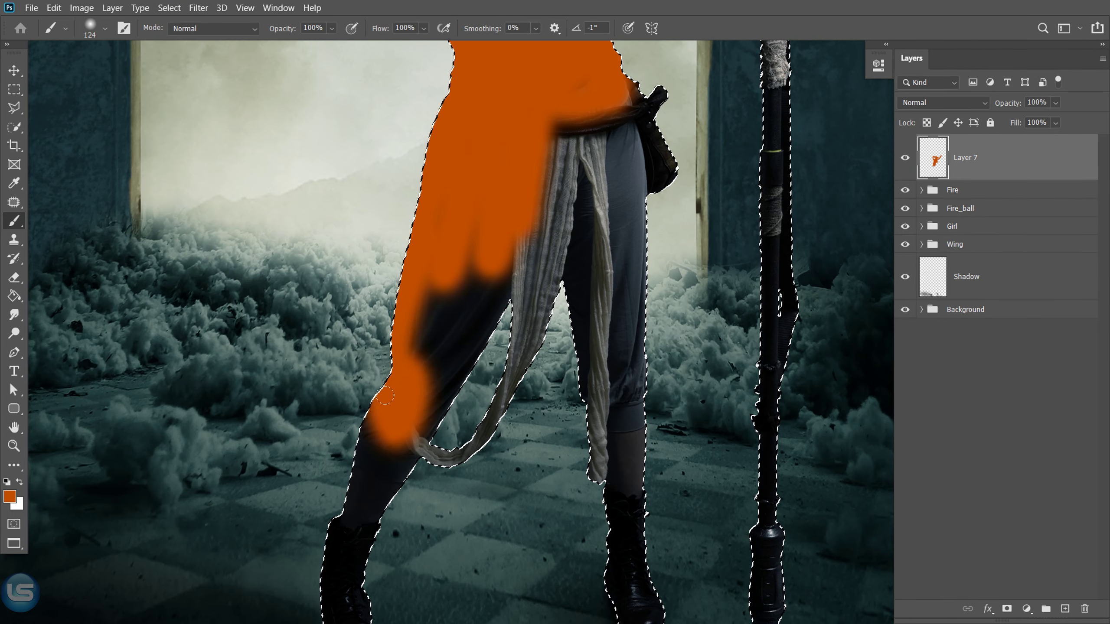
{"action": "right_click", "coordinate": [481, 323]}
{"action": "left_click_drag", "start_coordinate": [481, 175], "coordinate": [393, 416]}
{"action": "mouse_move", "coordinate": [611, 197]}
{"action": "left_mouse_down"}
{"action": "mouse_move", "coordinate": [550, 393]}
{"action": "mouse_move", "coordinate": [437, 454]}
{"action": "left_mouse_up"}
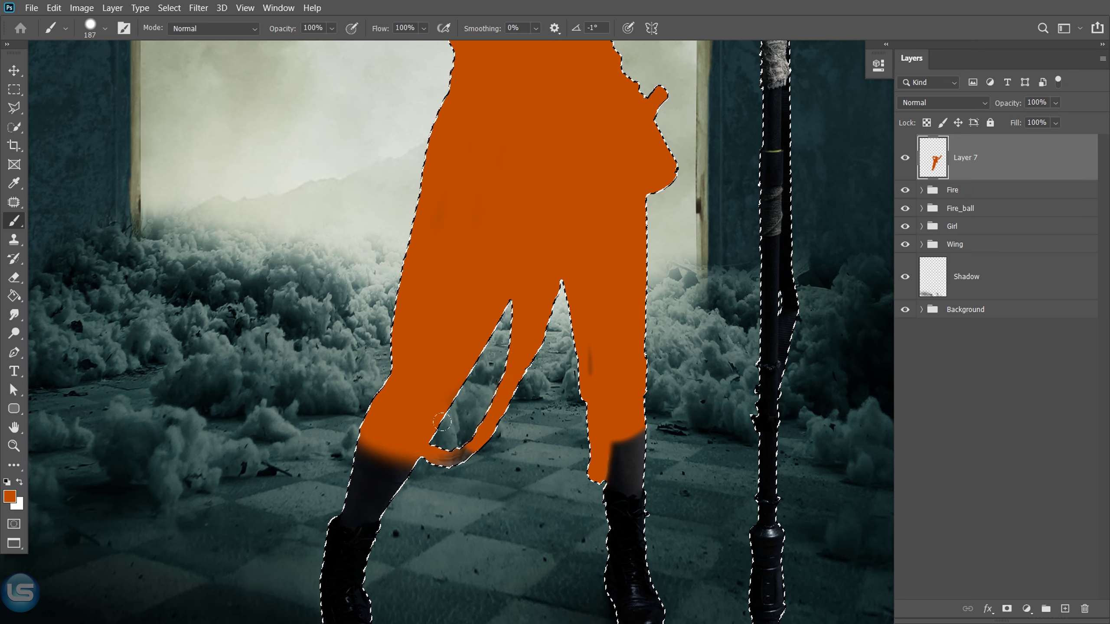
{"action": "left_click_drag", "start_coordinate": [502, 314], "coordinate": [448, 330]}
{"action": "scroll", "coordinate": [448, 329], "scroll_direction": "up", "scroll_amount": 5}
{"action": "mouse_move", "coordinate": [612, 271]}
{"action": "left_mouse_down"}
{"action": "mouse_move", "coordinate": [638, 199]}
{"action": "mouse_move", "coordinate": [700, 249]}
{"action": "left_mouse_up"}
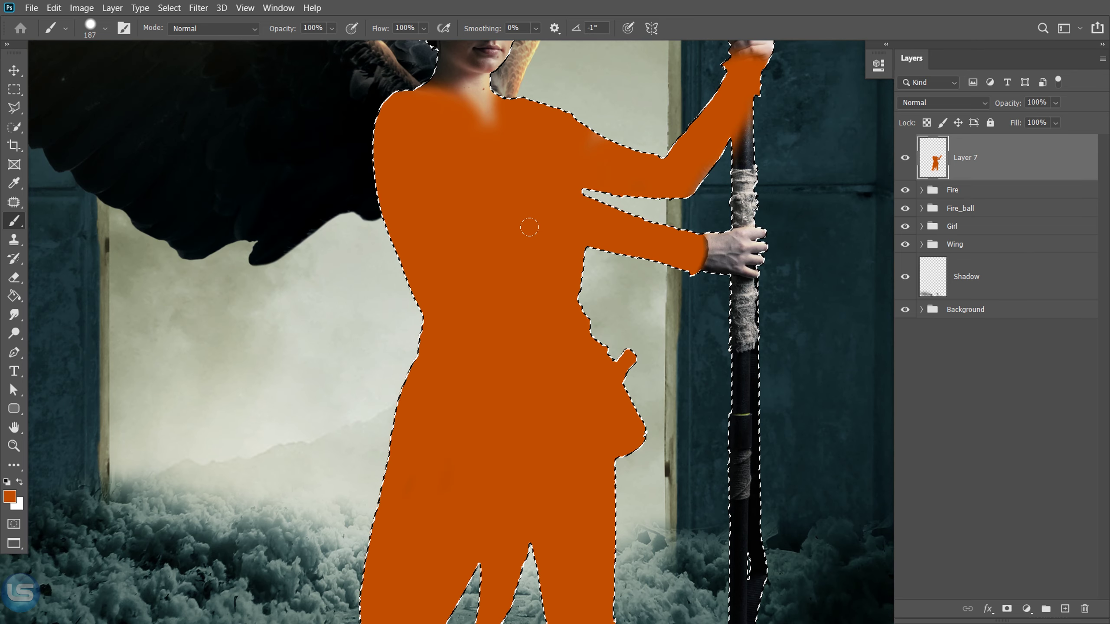
Deselect the girl and fit the whole image on screen.
{"action": "left_click", "coordinate": [169, 8]}
{"action": "left_click", "coordinate": [183, 35]}
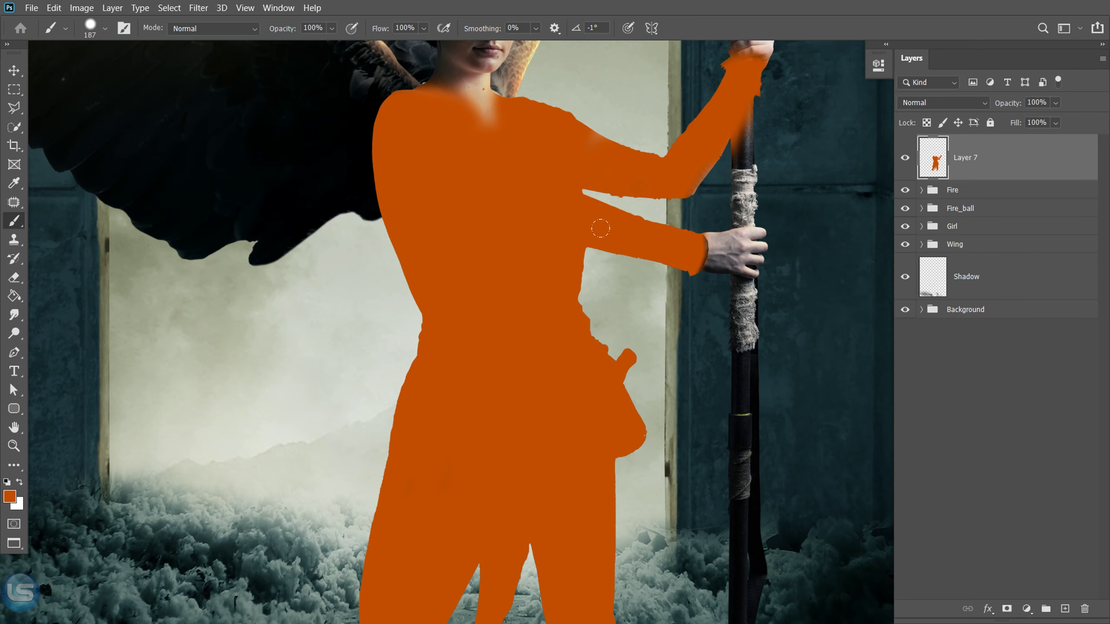
{"action": "key", "text": "ctrl+0"}
Set Layer 7 to Overlay, add a layer mask, and make black the brush colour.
{"action": "left_click", "coordinate": [919, 104]}
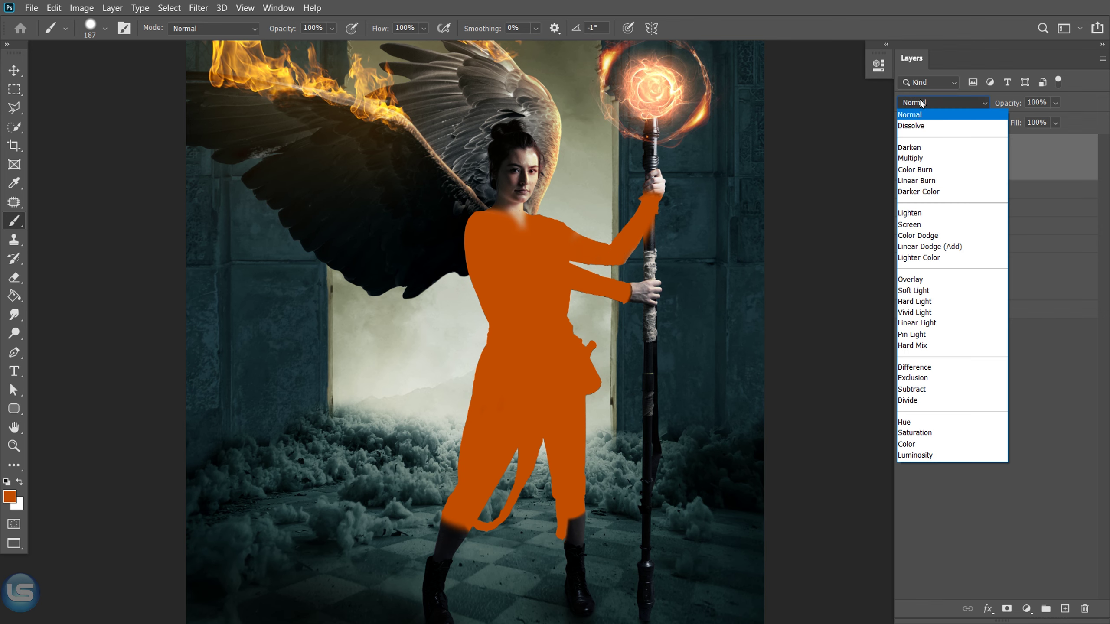
{"action": "left_click", "coordinate": [912, 281]}
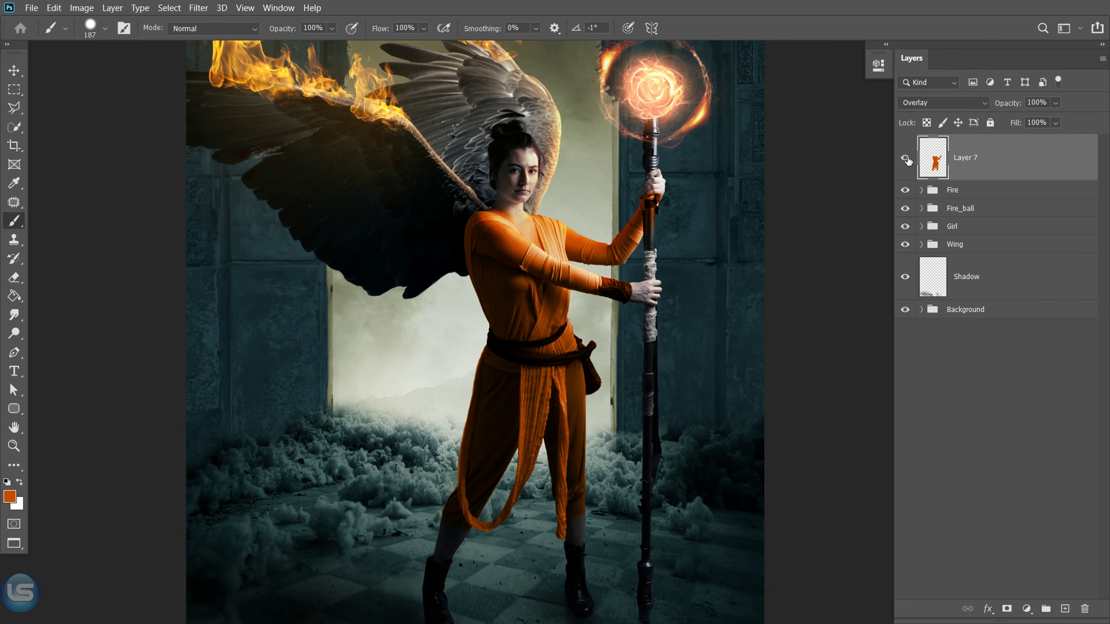
{"action": "scroll", "coordinate": [599, 250], "scroll_direction": "up", "scroll_amount": 5}
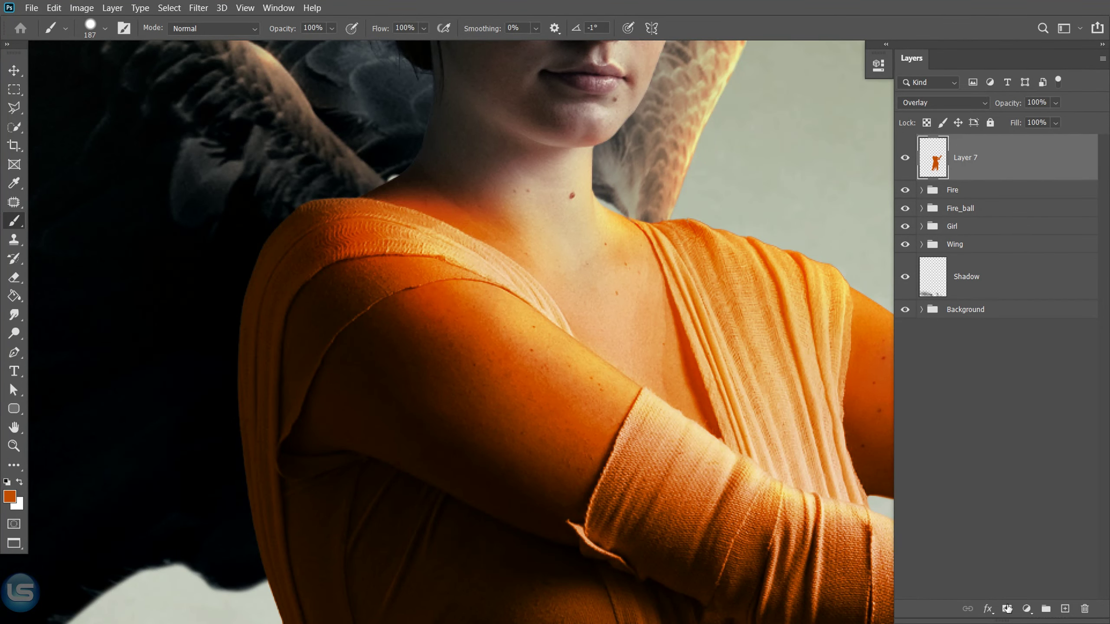
{"action": "left_click", "coordinate": [1007, 608]}
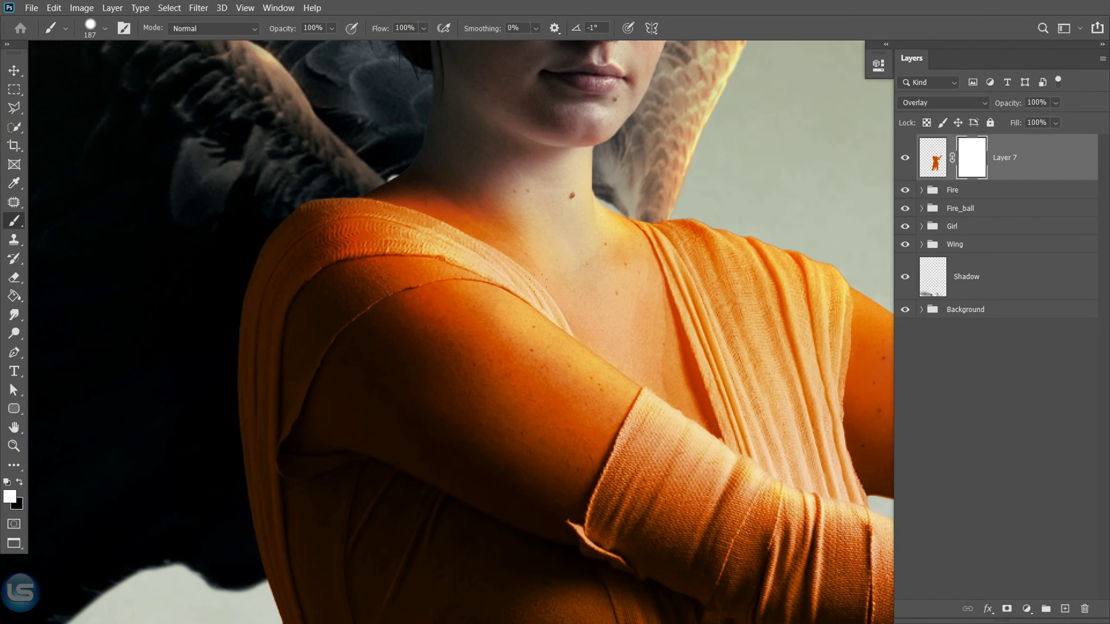
{"action": "right_click", "coordinate": [672, 323]}
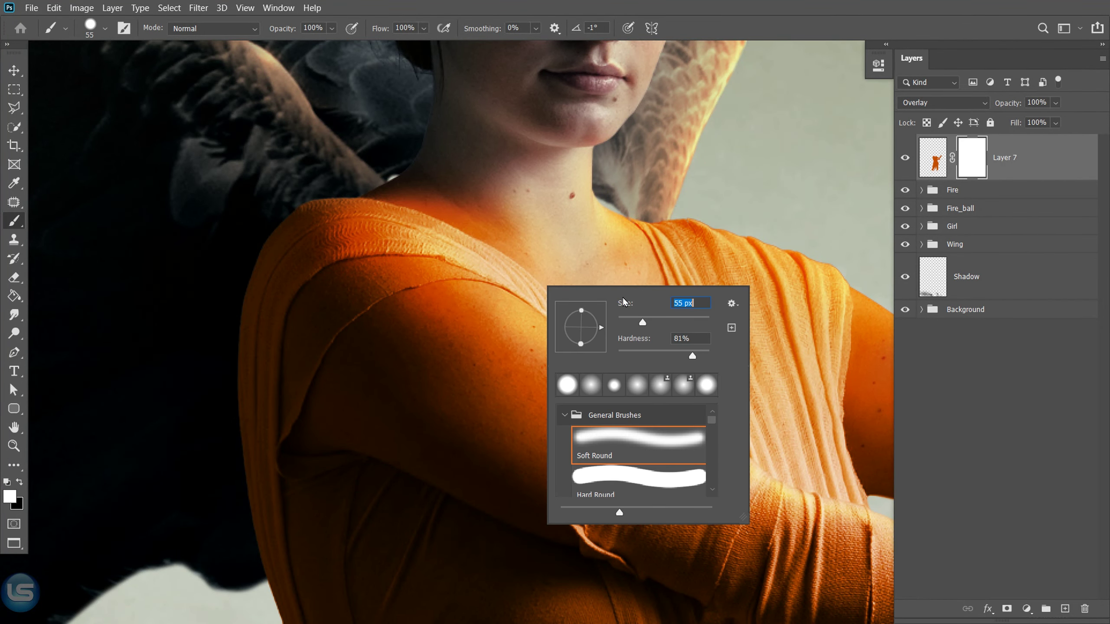
{"action": "key", "text": "Return"}
{"action": "left_click", "coordinate": [19, 481]}
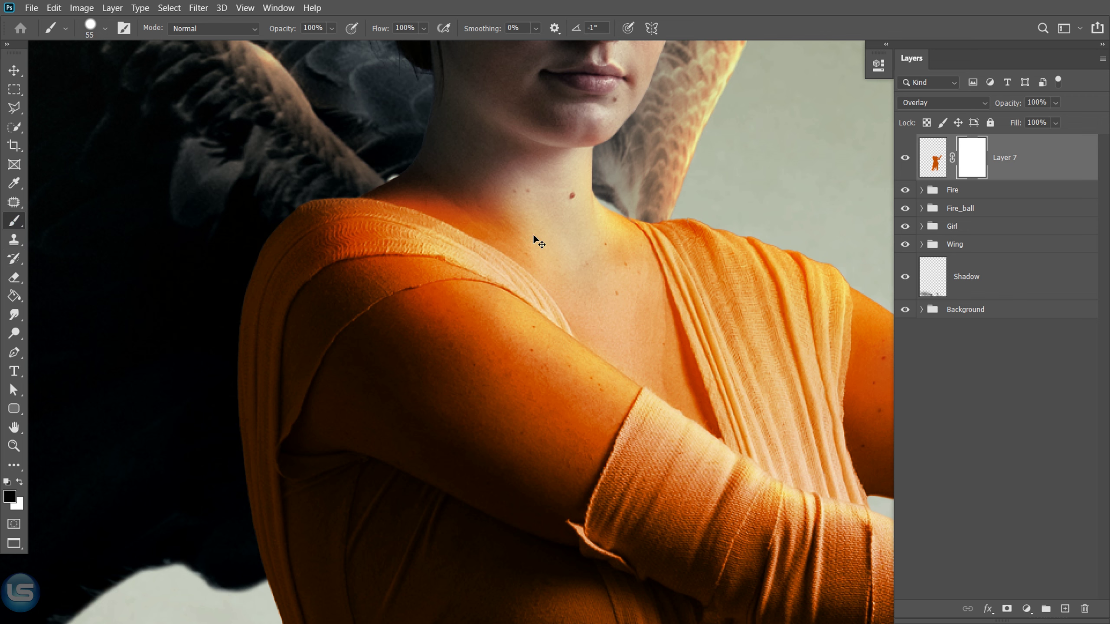
Mask the orange tint off the neck, collarbone and shoulder skin.
{"action": "left_click_drag", "start_coordinate": [533, 233], "coordinate": [452, 208]}
{"action": "right_click", "coordinate": [449, 210]}
{"action": "key", "text": "Return"}
{"action": "scroll", "coordinate": [381, 162], "scroll_direction": "up", "scroll_amount": 2}
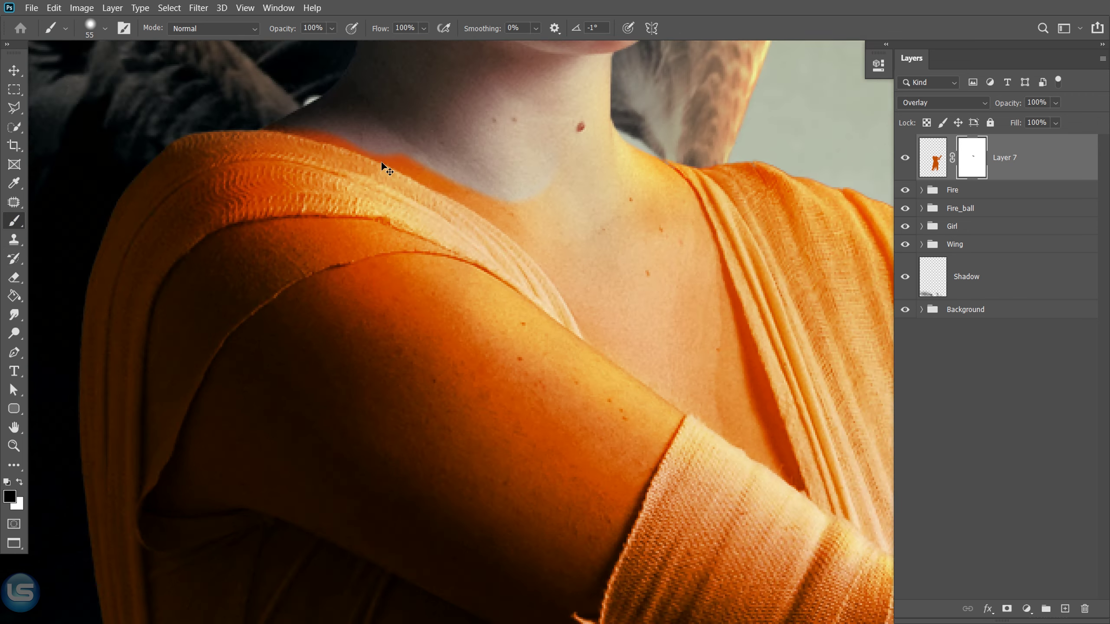
{"action": "scroll", "coordinate": [381, 162], "scroll_direction": "up", "scroll_amount": 2}
{"action": "key", "text": "bracketleft"}
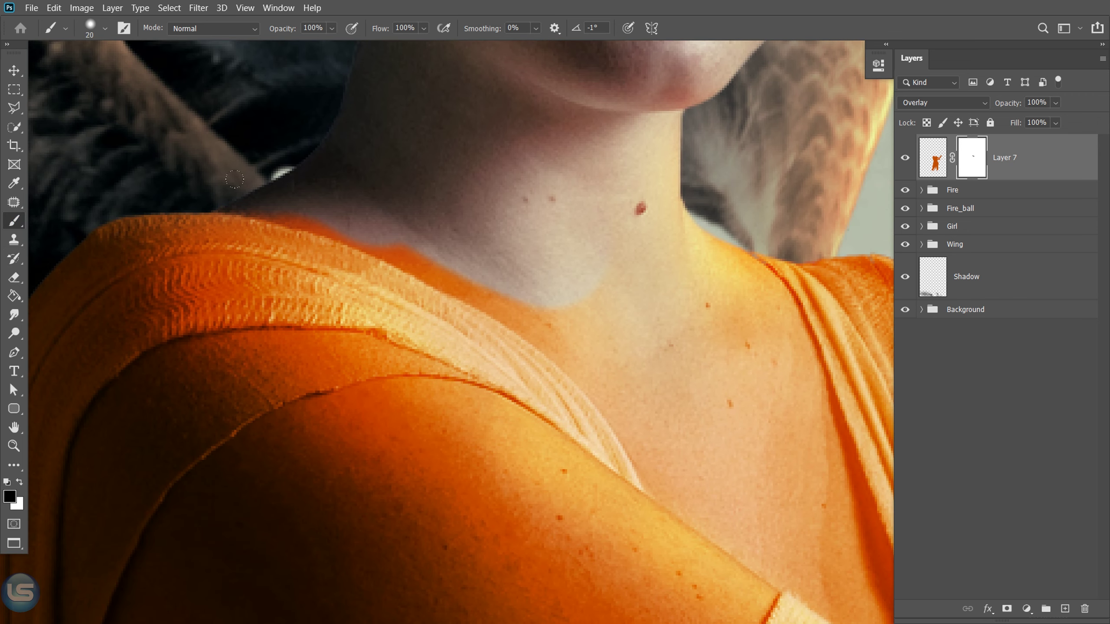
{"action": "left_click_drag", "start_coordinate": [372, 249], "coordinate": [434, 260]}
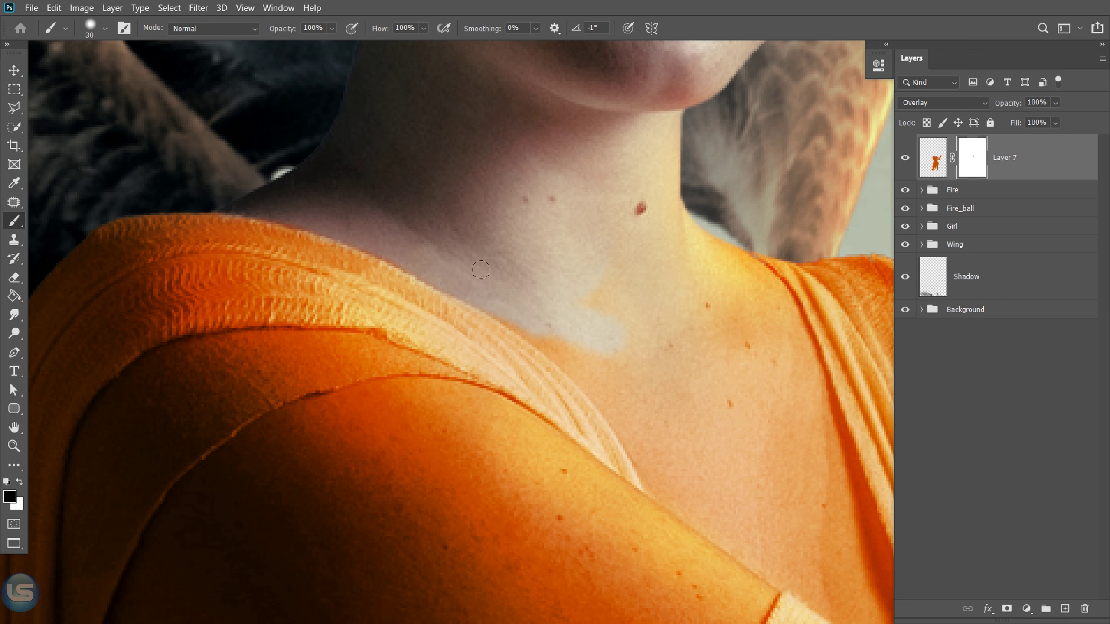
{"action": "mouse_move", "coordinate": [551, 345]}
{"action": "left_mouse_down"}
{"action": "mouse_move", "coordinate": [664, 250]}
{"action": "mouse_move", "coordinate": [769, 358]}
{"action": "left_mouse_up"}
{"action": "key", "text": "bracketleft"}
{"action": "scroll", "coordinate": [536, 131], "scroll_direction": "down", "scroll_amount": 5}
{"action": "mouse_move", "coordinate": [612, 214]}
{"action": "left_mouse_down"}
{"action": "mouse_move", "coordinate": [621, 184]}
{"action": "mouse_move", "coordinate": [673, 367]}
{"action": "mouse_move", "coordinate": [463, 223]}
{"action": "mouse_move", "coordinate": [546, 132]}
{"action": "mouse_move", "coordinate": [631, 292]}
{"action": "left_mouse_up"}
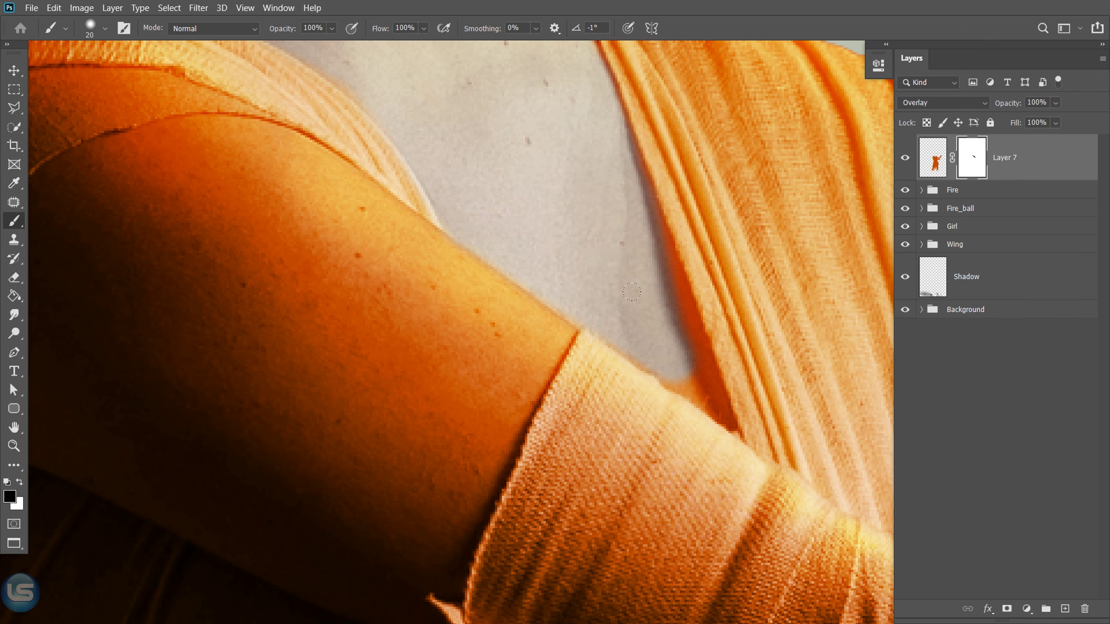
{"action": "left_click_drag", "start_coordinate": [663, 376], "coordinate": [714, 415]}
{"action": "key", "text": "bracketleft"}
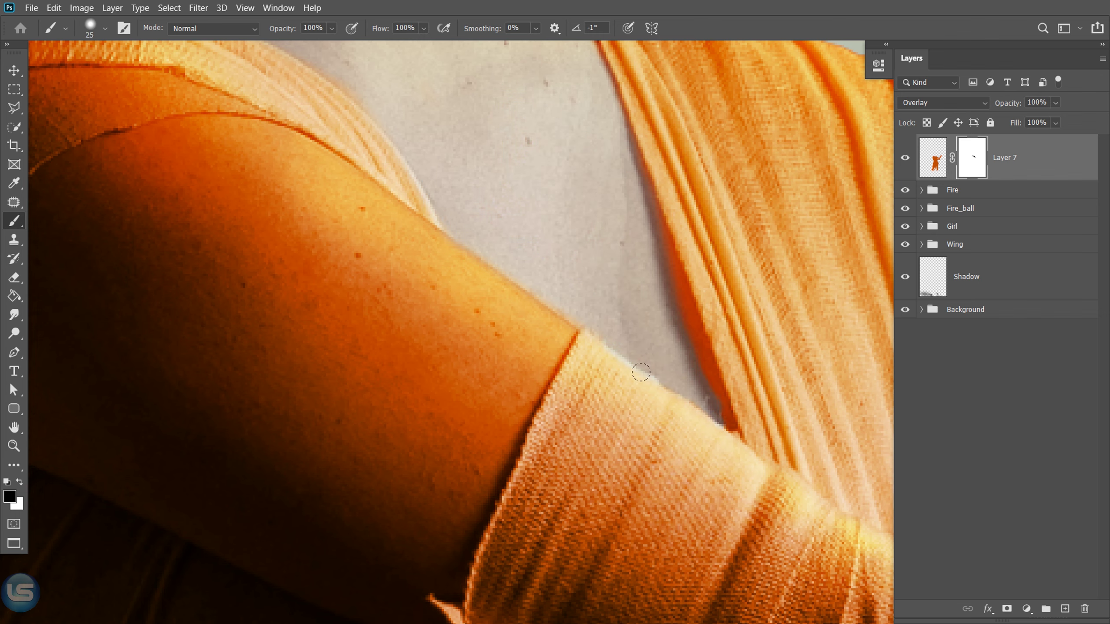
Mask the orange tint off the upper arm and shoulder.
{"action": "key", "text": "ctrl+0"}
{"action": "scroll", "coordinate": [658, 389], "scroll_direction": "up", "scroll_amount": 3}
{"action": "mouse_move", "coordinate": [472, 372]}
{"action": "left_mouse_down"}
{"action": "mouse_move", "coordinate": [534, 322]}
{"action": "mouse_move", "coordinate": [519, 318]}
{"action": "mouse_move", "coordinate": [350, 393]}
{"action": "mouse_move", "coordinate": [426, 248]}
{"action": "mouse_move", "coordinate": [254, 180]}
{"action": "mouse_move", "coordinate": [76, 354]}
{"action": "left_mouse_up"}
{"action": "mouse_move", "coordinate": [216, 250]}
{"action": "left_mouse_down"}
{"action": "mouse_move", "coordinate": [288, 284]}
{"action": "mouse_move", "coordinate": [315, 324]}
{"action": "left_mouse_up"}
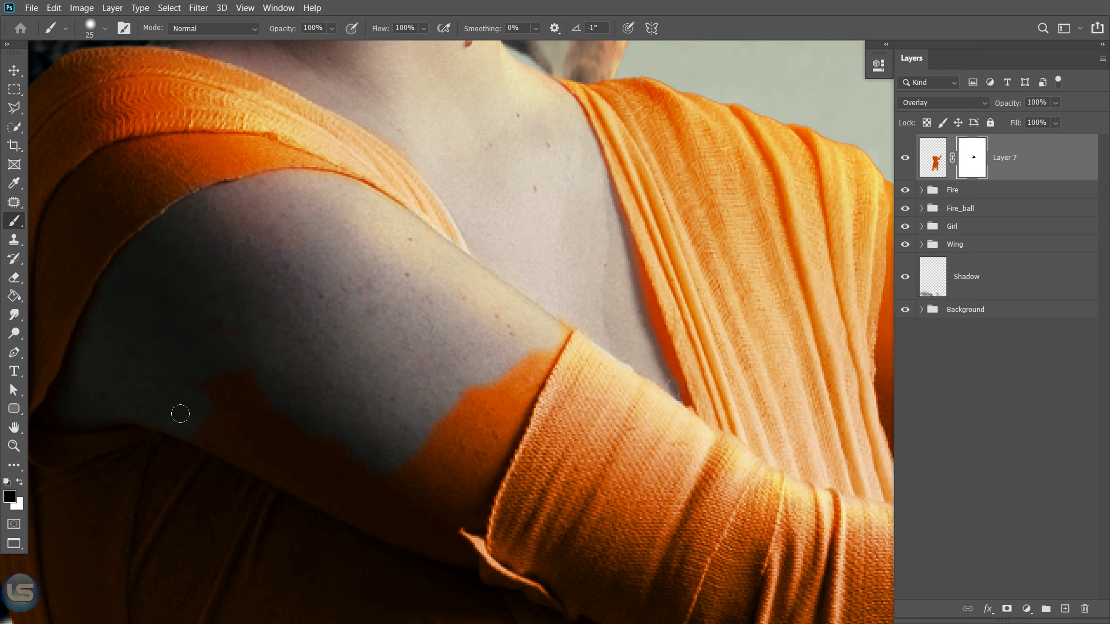
{"action": "mouse_move", "coordinate": [526, 322]}
{"action": "left_mouse_down"}
{"action": "mouse_move", "coordinate": [436, 420]}
{"action": "mouse_move", "coordinate": [599, 422]}
{"action": "left_mouse_up"}
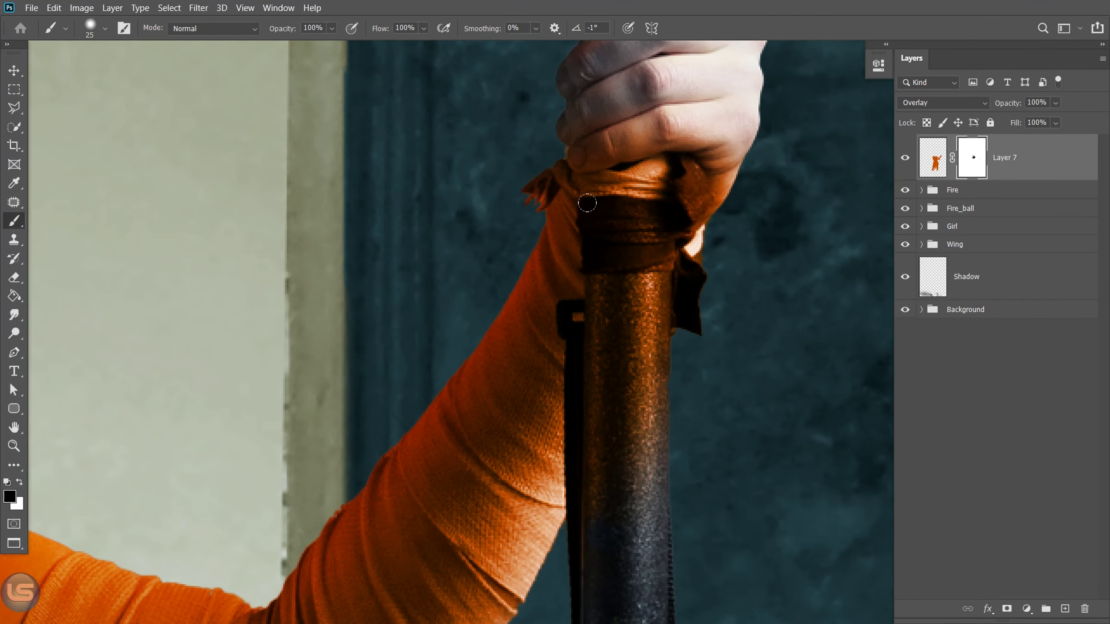
Mask the orange tint off the staff grip.
{"action": "left_click_drag", "start_coordinate": [587, 202], "coordinate": [633, 437]}
{"action": "mouse_move", "coordinate": [682, 245]}
{"action": "left_mouse_down"}
{"action": "mouse_move", "coordinate": [581, 136]}
{"action": "mouse_move", "coordinate": [655, 184]}
{"action": "left_mouse_up"}
{"action": "left_click_drag", "start_coordinate": [681, 149], "coordinate": [721, 237]}
{"action": "mouse_move", "coordinate": [568, 612]}
{"action": "left_mouse_down"}
{"action": "mouse_move", "coordinate": [686, 353]}
{"action": "mouse_move", "coordinate": [817, 336]}
{"action": "left_mouse_up"}
Return the wrist cuffs to their dark colour, then check the sleeve and leg.
{"action": "mouse_move", "coordinate": [480, 420]}
{"action": "left_mouse_down"}
{"action": "mouse_move", "coordinate": [524, 368]}
{"action": "mouse_move", "coordinate": [642, 354]}
{"action": "left_mouse_up"}
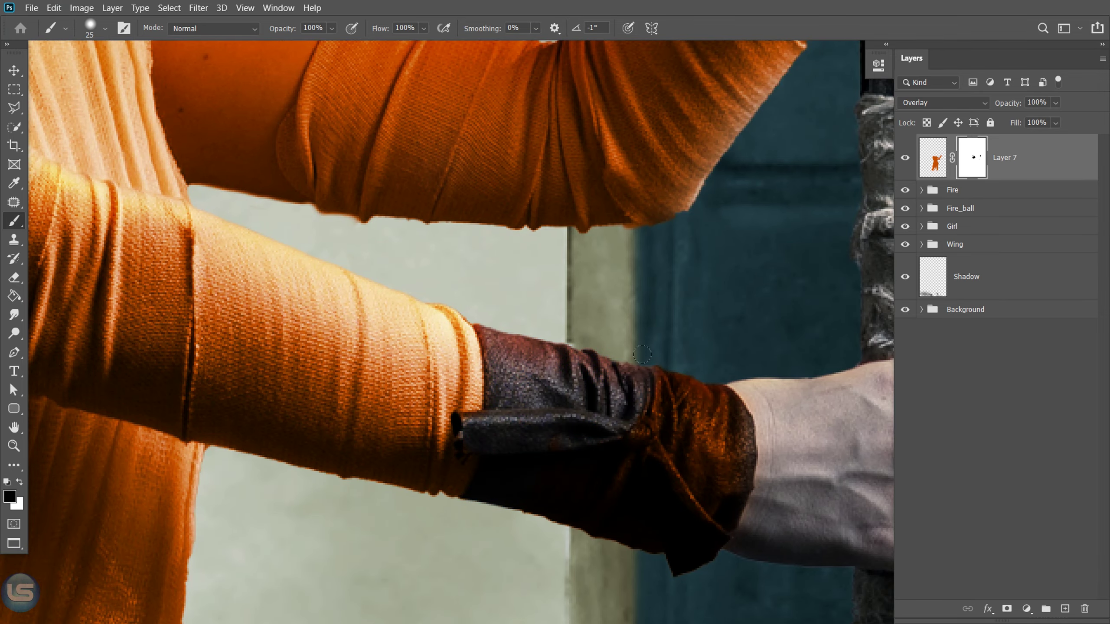
{"action": "left_click_drag", "start_coordinate": [695, 407], "coordinate": [721, 459]}
{"action": "left_click_drag", "start_coordinate": [567, 153], "coordinate": [545, 348]}
{"action": "left_click_drag", "start_coordinate": [655, 131], "coordinate": [576, 393]}
{"action": "mouse_move", "coordinate": [765, 109]}
{"action": "left_mouse_down"}
{"action": "mouse_move", "coordinate": [686, 216]}
{"action": "mouse_move", "coordinate": [568, 132]}
{"action": "mouse_move", "coordinate": [503, 318]}
{"action": "mouse_move", "coordinate": [609, 451]}
{"action": "mouse_move", "coordinate": [794, 252]}
{"action": "mouse_move", "coordinate": [419, 187]}
{"action": "left_mouse_up"}
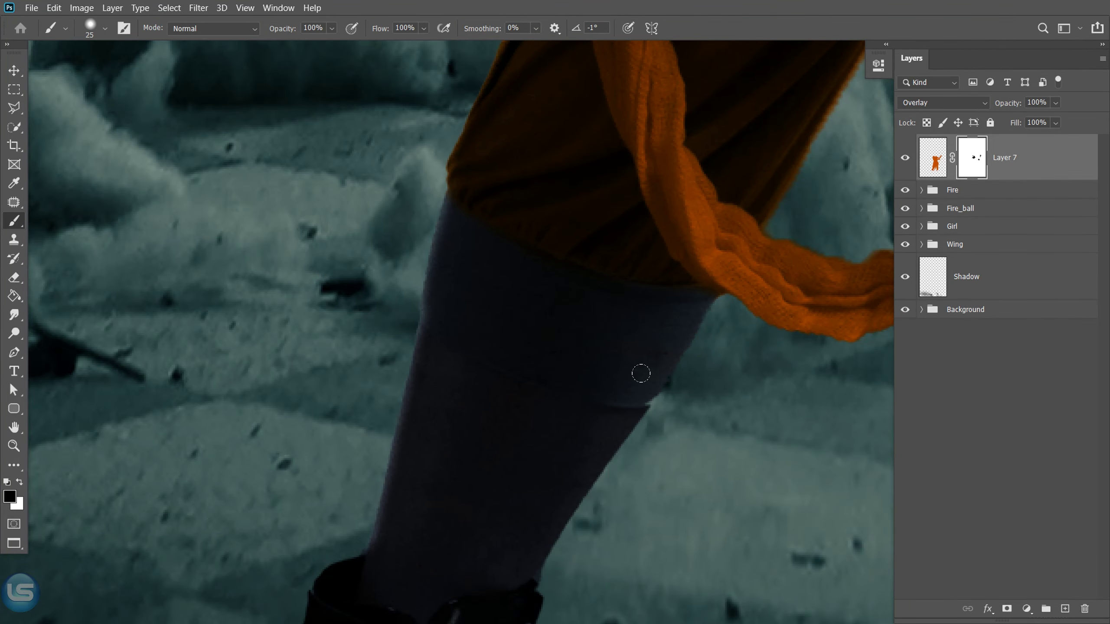
{"action": "left_click_drag", "start_coordinate": [640, 373], "coordinate": [471, 356]}
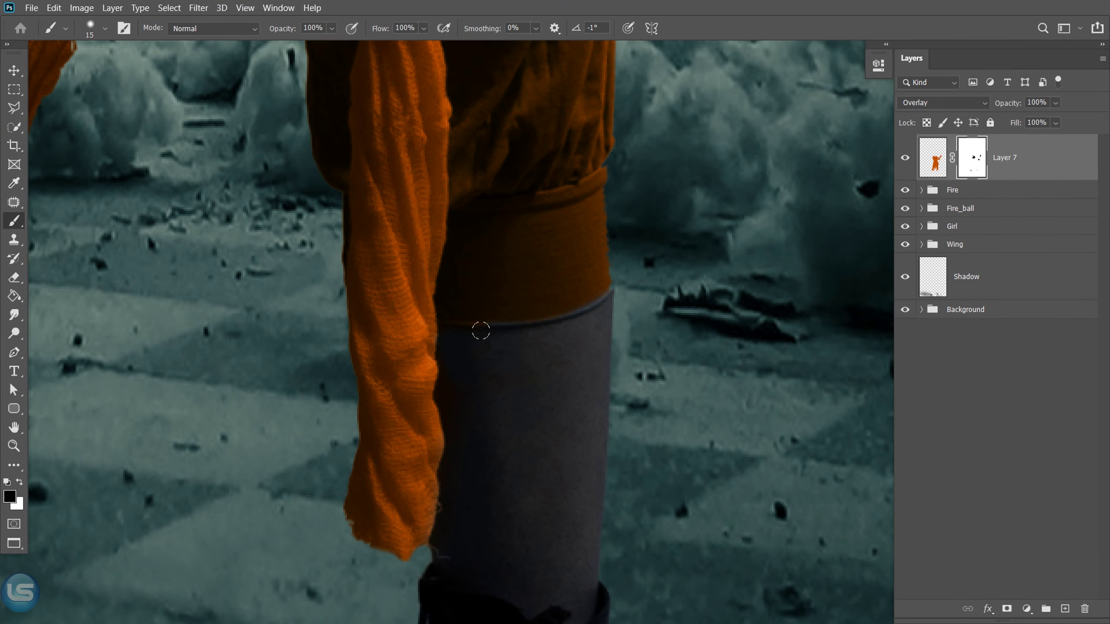
{"action": "key", "text": "ctrl+0"}
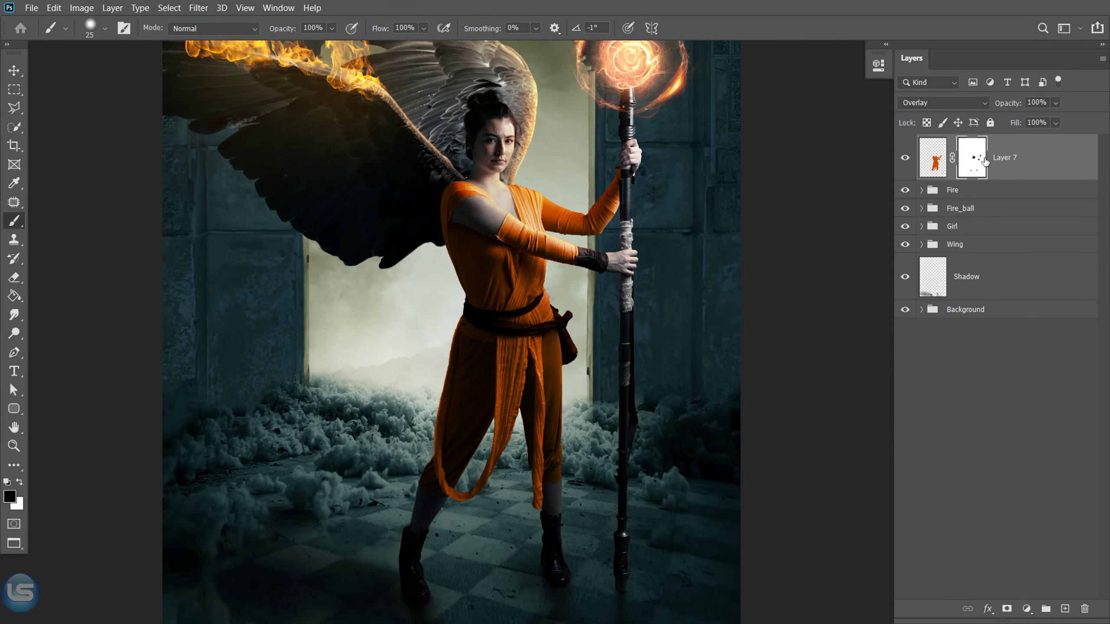
Lower the orange clothing layer's opacity to 46%.
{"action": "left_click", "coordinate": [1057, 103]}
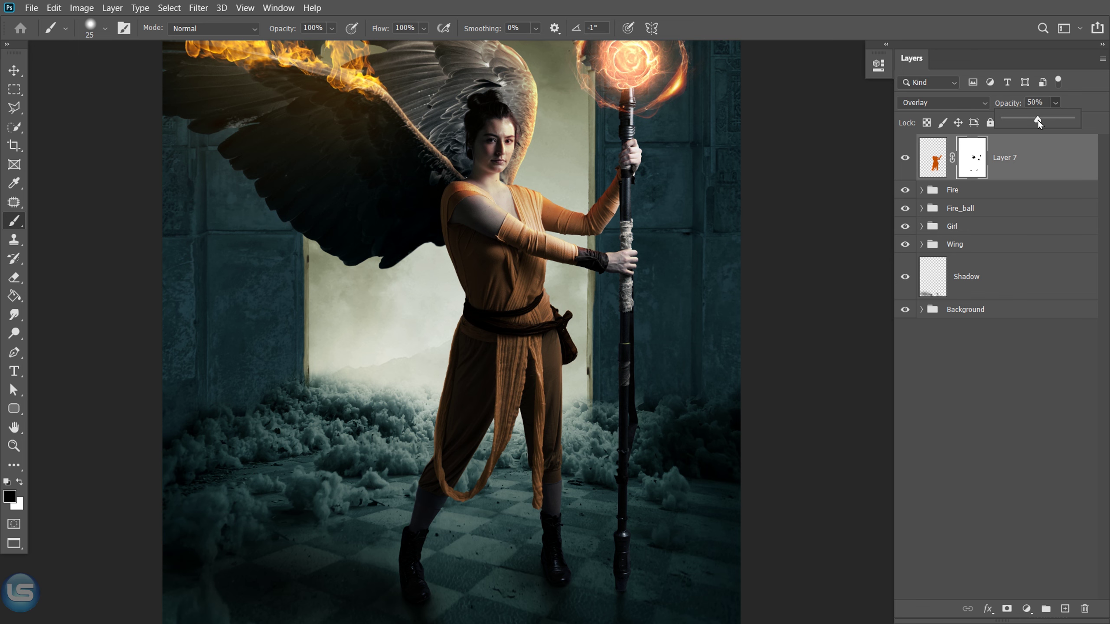
{"action": "left_click_drag", "start_coordinate": [1034, 123], "coordinate": [1035, 123]}
{"action": "key", "text": "v"}
{"action": "key", "text": "ctrl+0"}
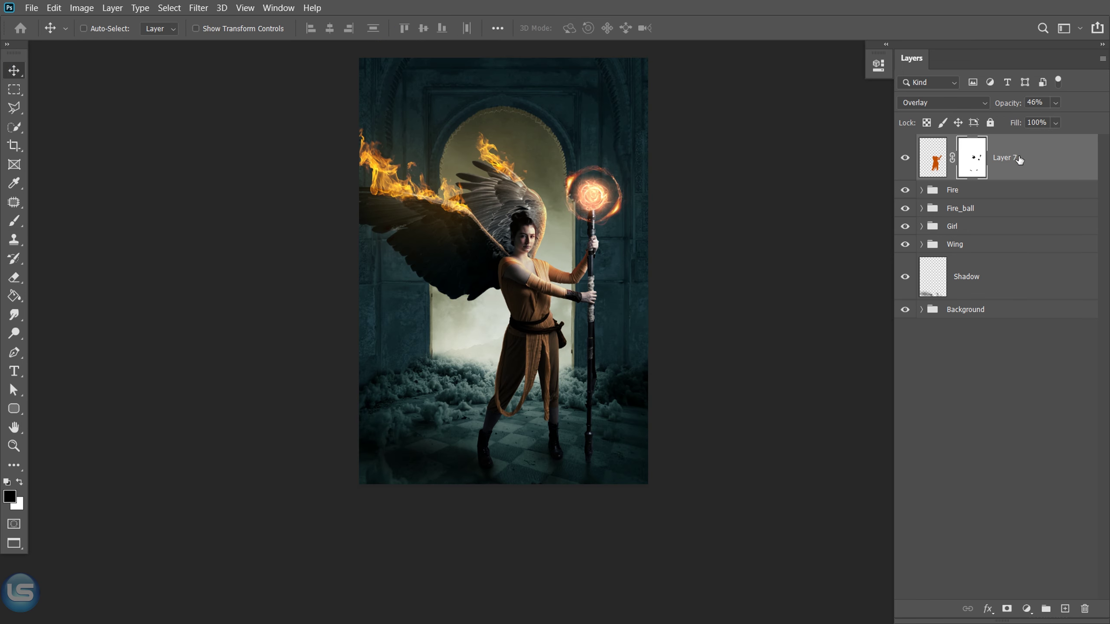
Rename Layer 7 to Cloth_color.
{"action": "double_click", "coordinate": [1005, 157]}
{"action": "type", "text": "dor"}
{"action": "key", "text": "Return"}
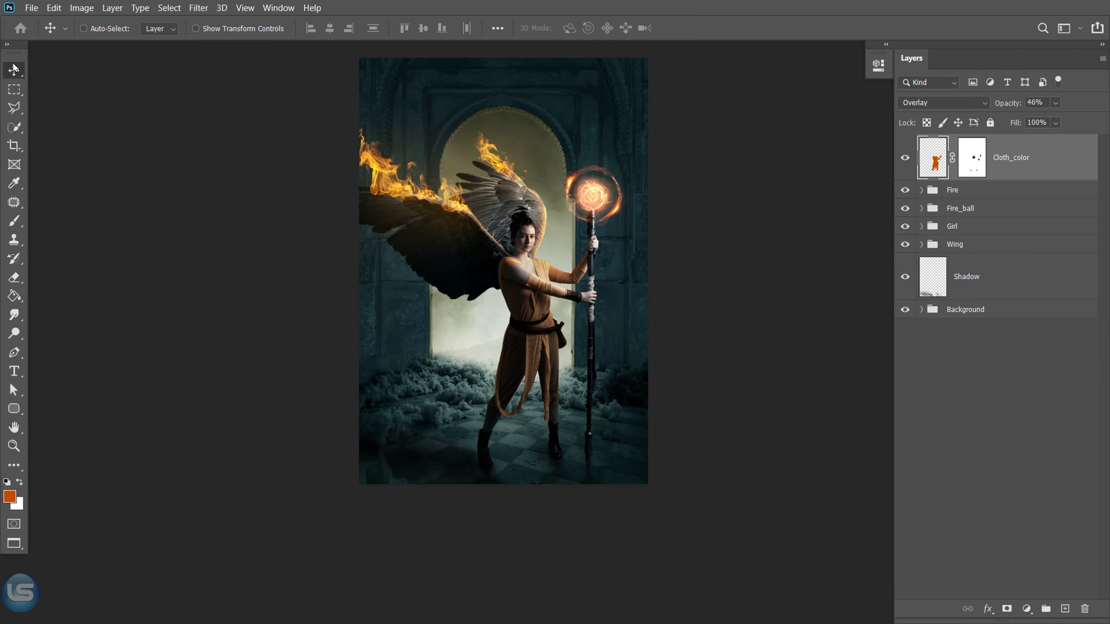
{"action": "key", "text": "alt+f"}
Open the blue nebula image and drag it into the winged woman composite.
{"action": "key", "text": "o"}
{"action": "double_click", "coordinate": [163, 111]}
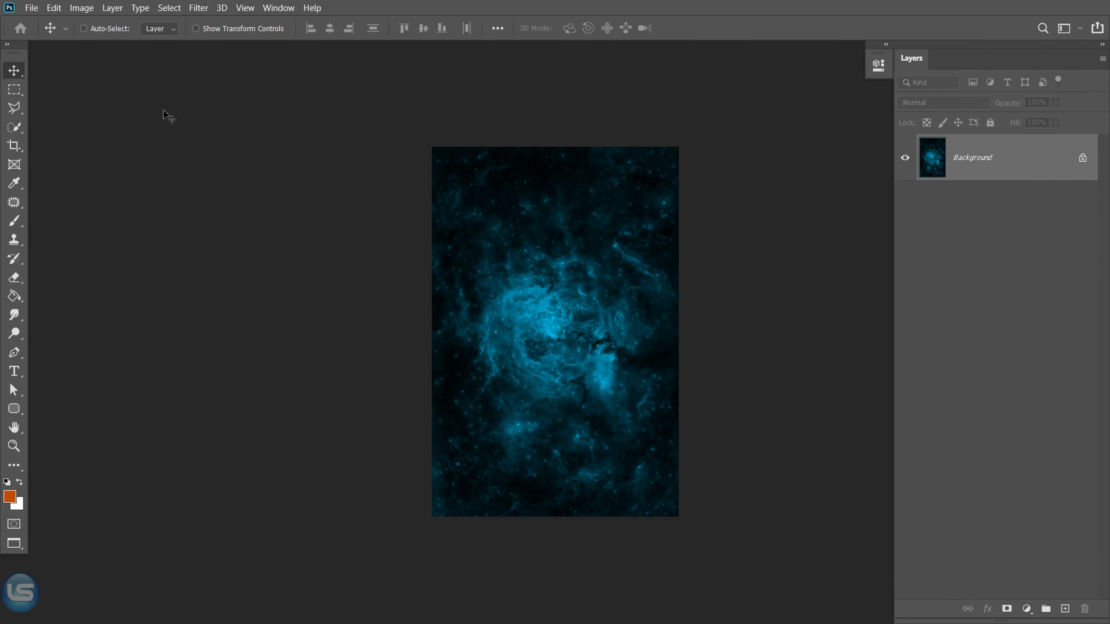
{"action": "left_click", "coordinate": [1080, 158]}
{"action": "left_click_drag", "start_coordinate": [585, 341], "coordinate": [583, 322]}
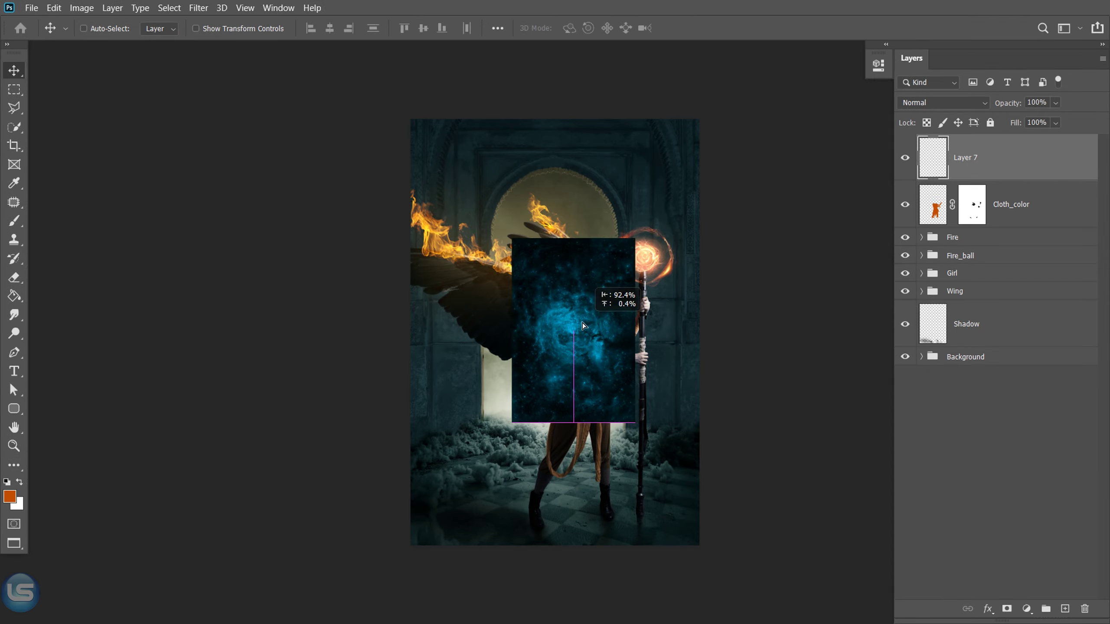
Scale the nebula to cover the whole canvas and set its blend mode to Screen.
{"action": "key", "text": "ctrl+t"}
{"action": "left_click_drag", "start_coordinate": [622, 232], "coordinate": [768, 153]}
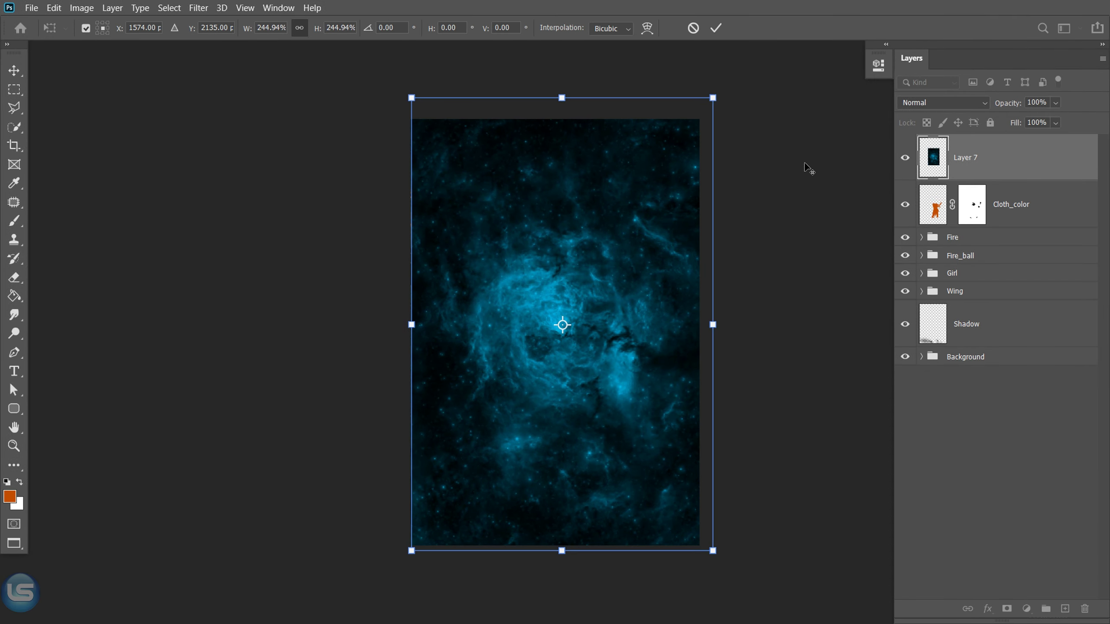
{"action": "left_click_drag", "start_coordinate": [713, 99], "coordinate": [699, 117]}
{"action": "key", "text": "Return"}
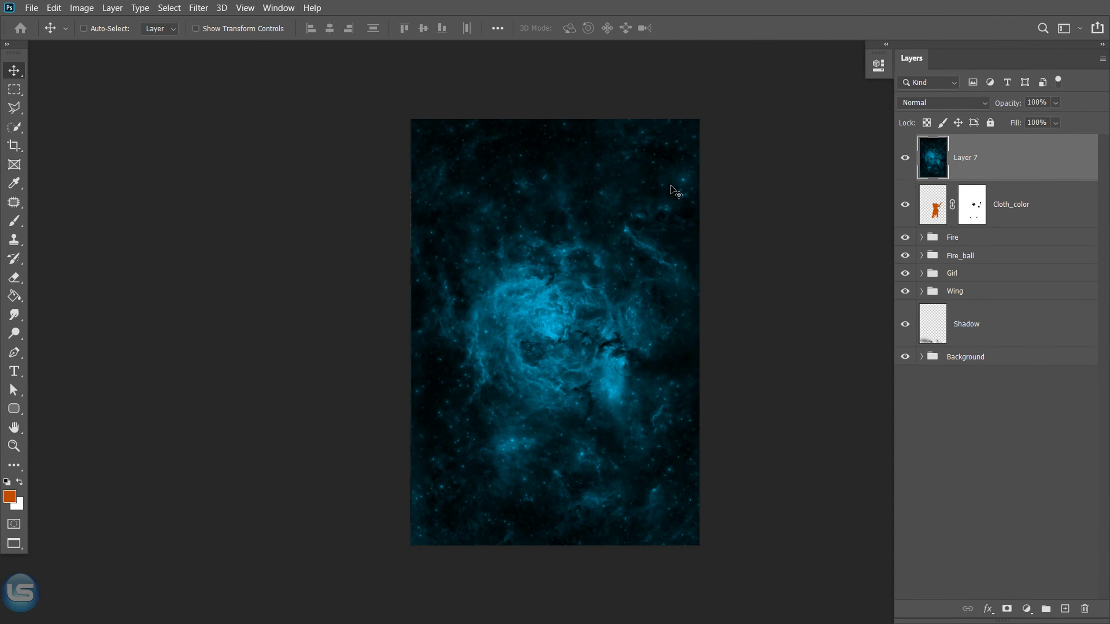
{"action": "key", "text": "ctrl+t"}
{"action": "key", "text": "Return"}
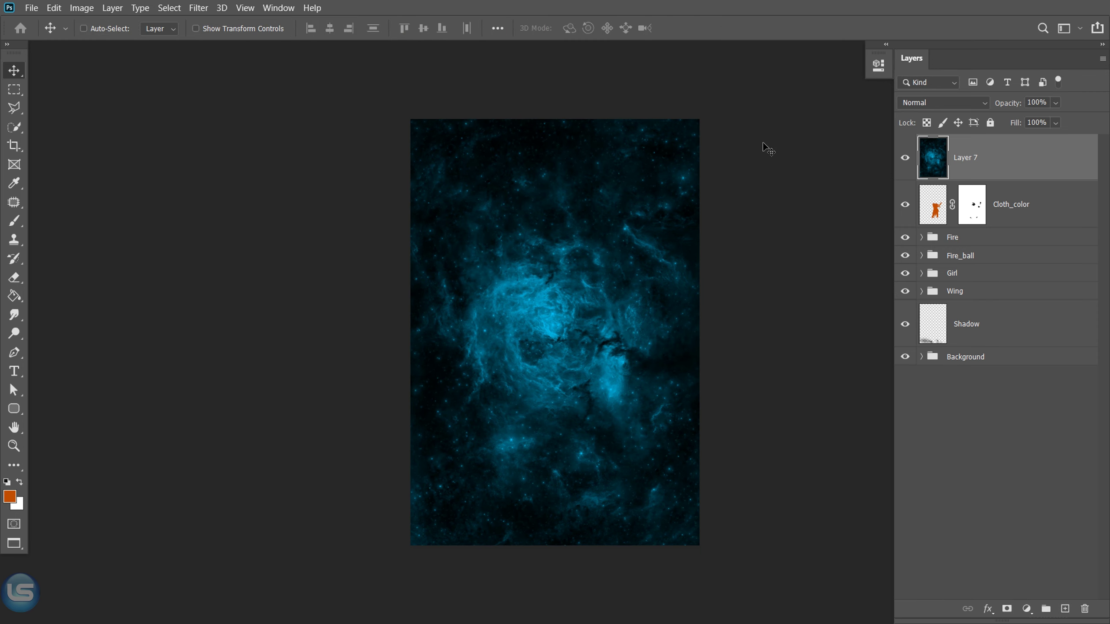
{"action": "left_click", "coordinate": [917, 103]}
{"action": "left_click", "coordinate": [918, 221]}
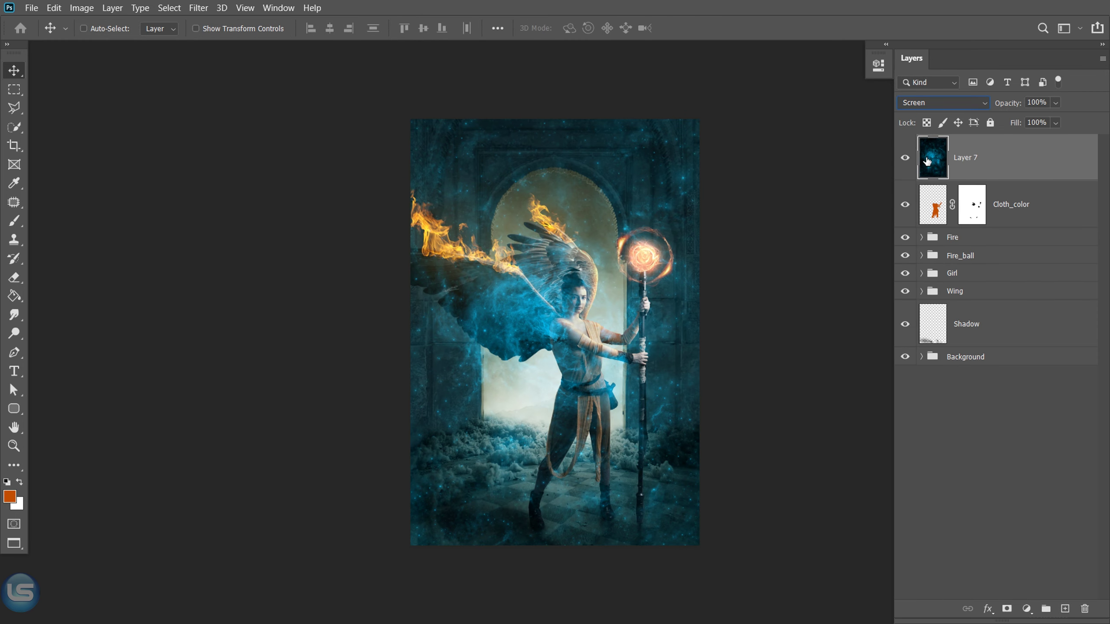
Add an inverted layer mask that hides the whole nebula.
{"action": "left_click", "coordinate": [1007, 608]}
{"action": "left_click", "coordinate": [981, 168]}
{"action": "key", "text": "ctrl+i"}
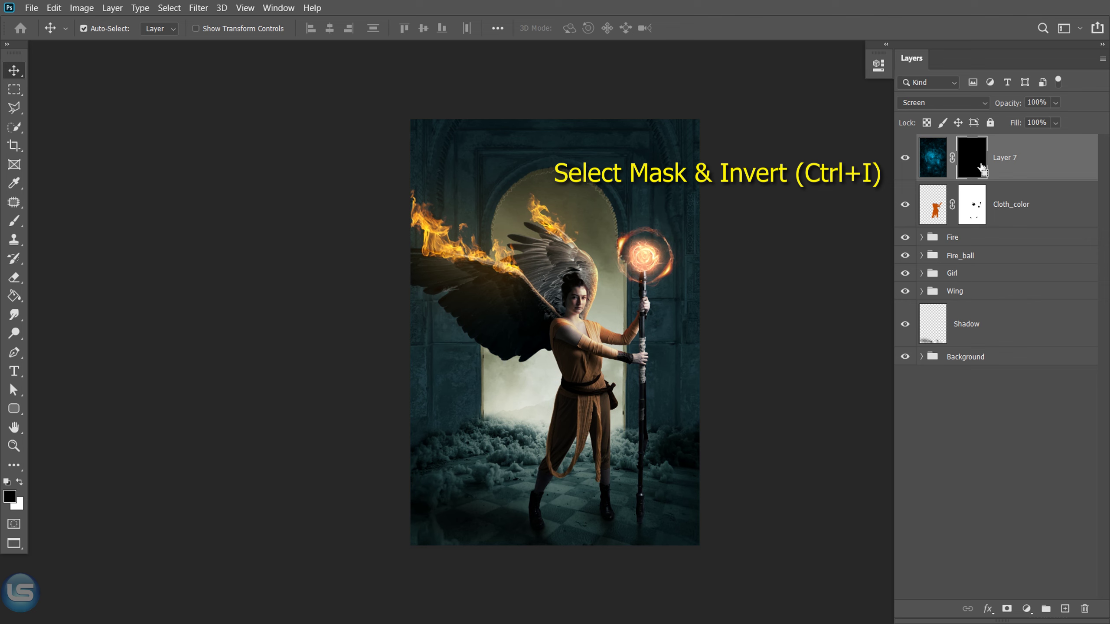
Paint white at 12% flow with a large soft brush to reveal edge glow.
{"action": "left_click", "coordinate": [14, 220]}
{"action": "right_click", "coordinate": [531, 225]}
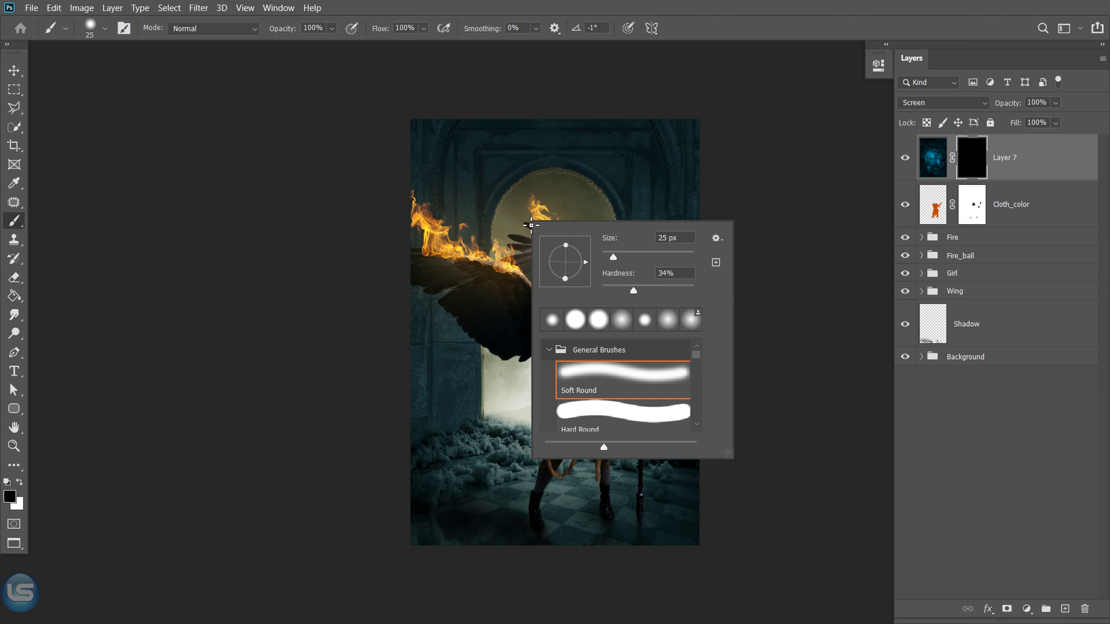
{"action": "key", "text": "Tab"}
{"action": "left_click", "coordinate": [423, 29]}
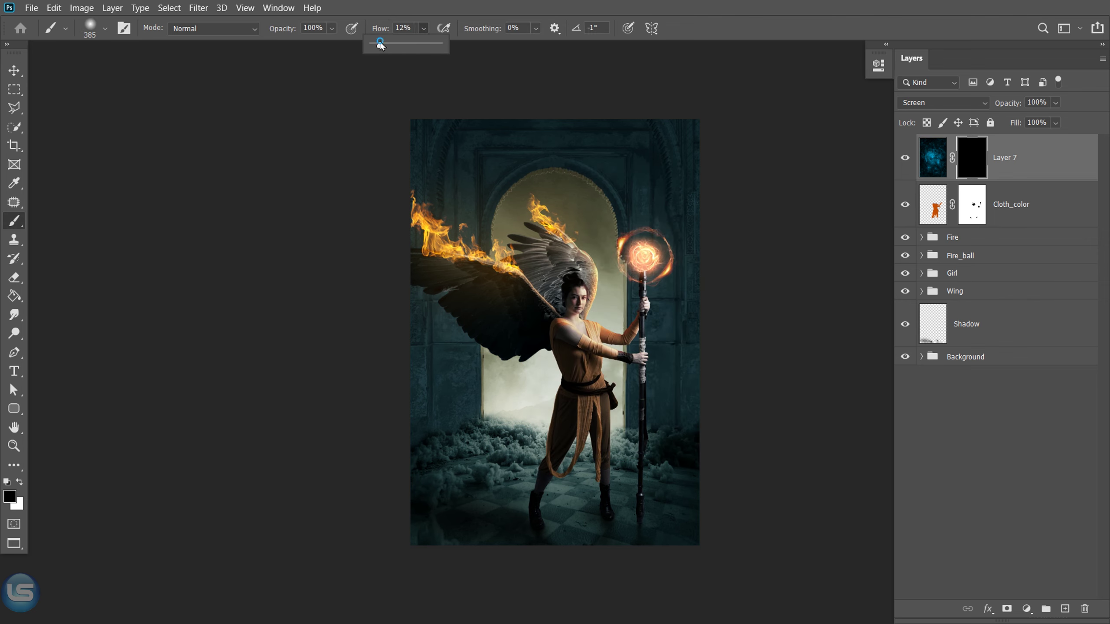
{"action": "left_click", "coordinate": [379, 106]}
{"action": "key", "text": "x"}
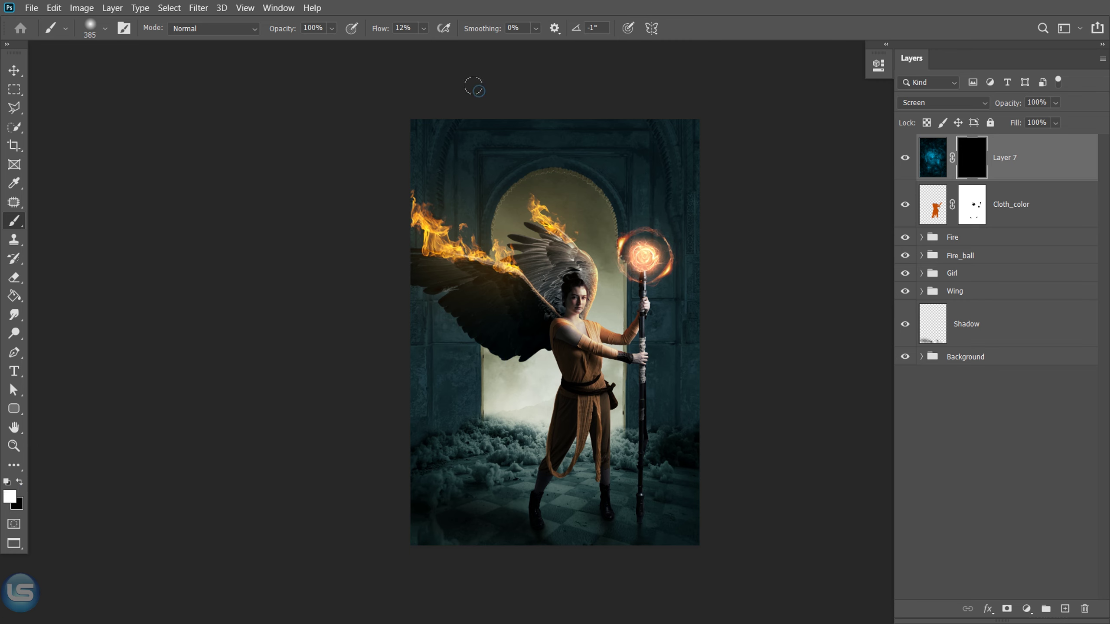
{"action": "key", "text": "bracketright"}
{"action": "key", "text": "bracketright"}
{"action": "key", "text": "bracketright"}
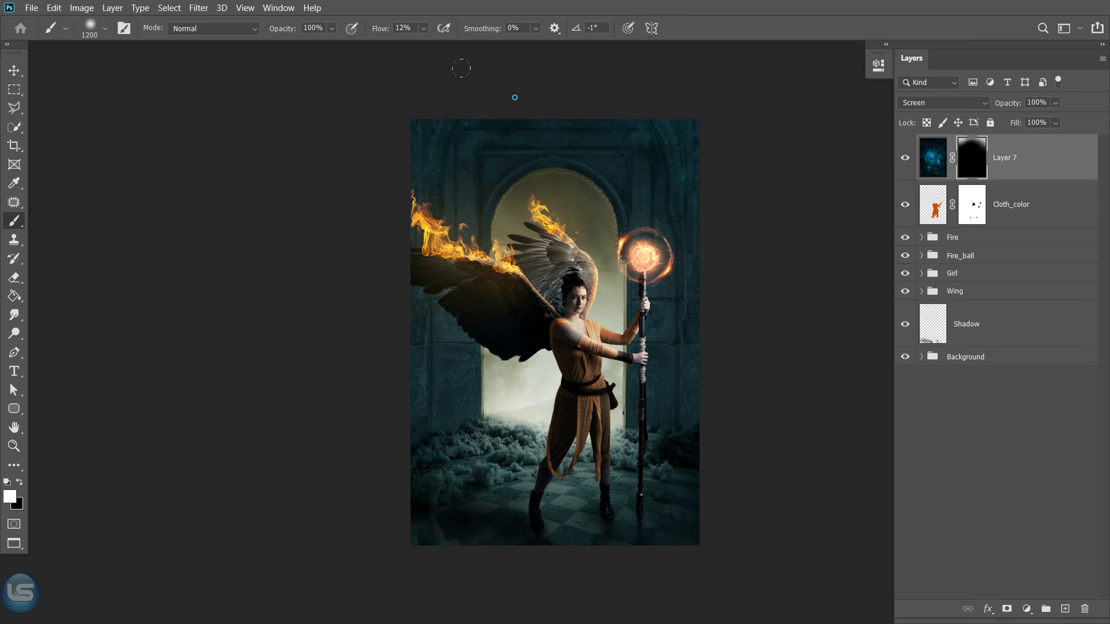
{"action": "left_click_drag", "start_coordinate": [620, 516], "coordinate": [667, 413]}
Rename the nebula layer to Nebula.
{"action": "left_click", "coordinate": [14, 70]}
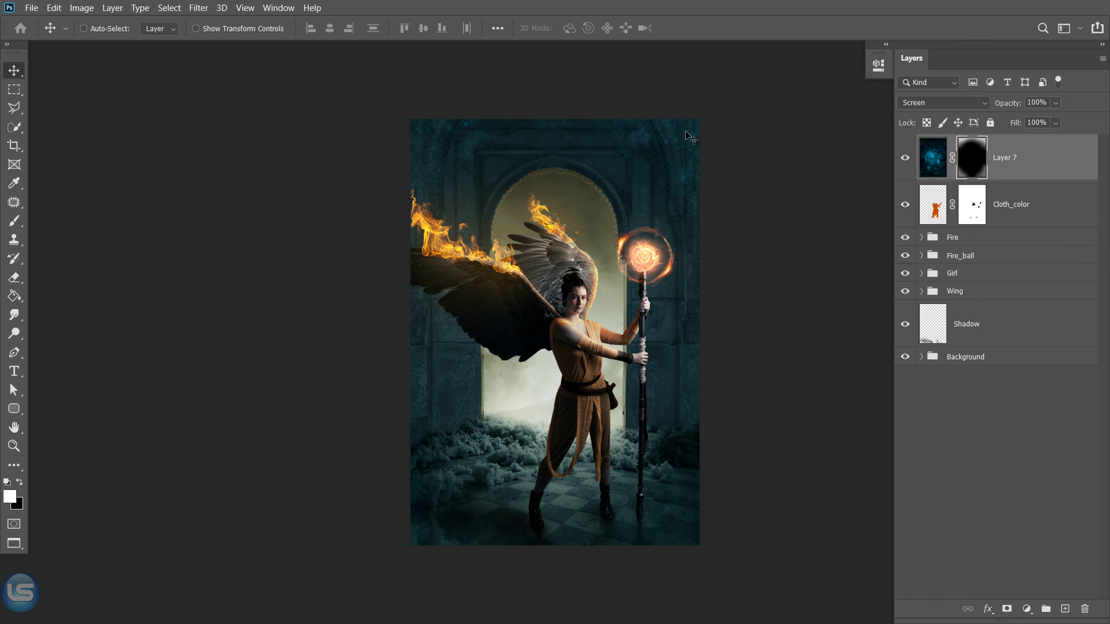
{"action": "double_click", "coordinate": [1005, 157]}
{"action": "type", "text": "Nebula"}
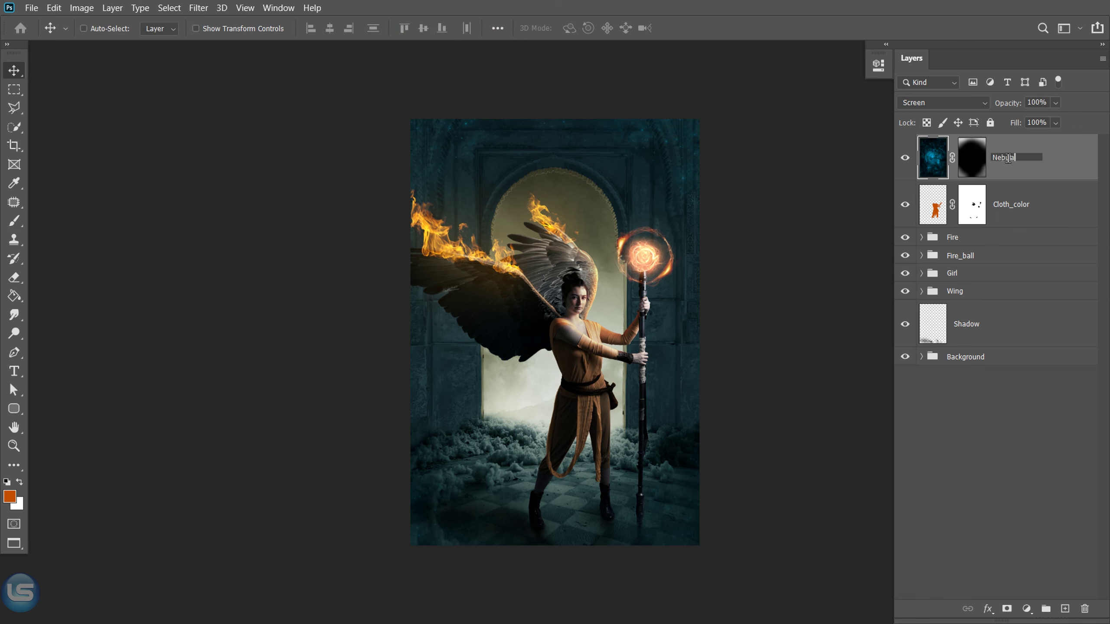
{"action": "key", "text": "Return"}
{"action": "key", "text": "ctrl+0"}
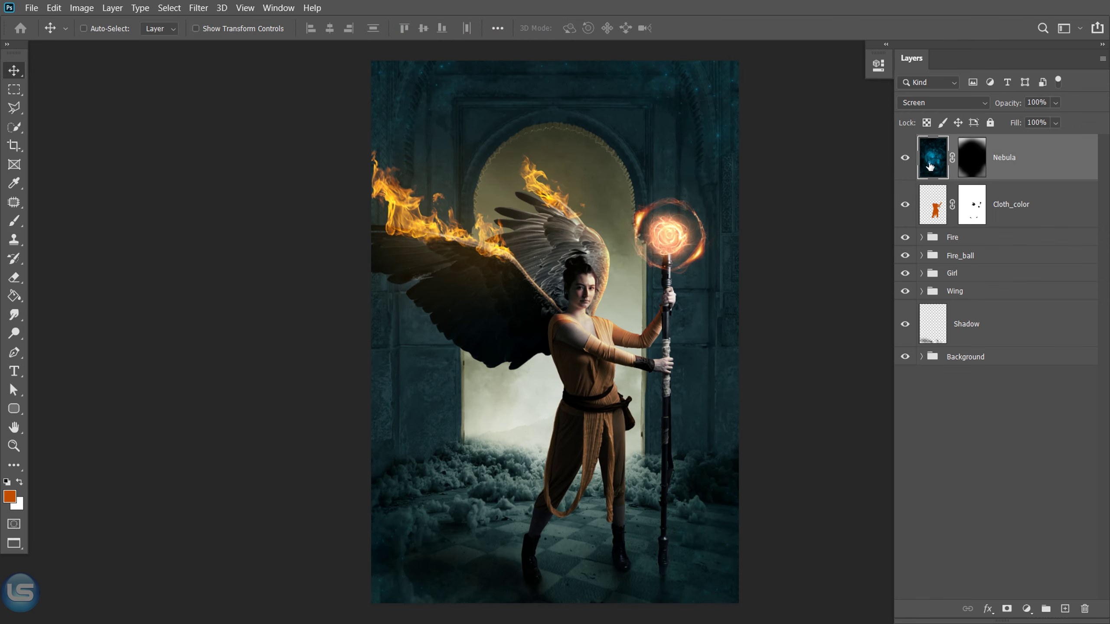
Expand the Background group and add a new layer above Color Balance 2.
{"action": "left_click", "coordinate": [954, 357]}
{"action": "left_click", "coordinate": [921, 356]}
{"action": "scroll", "coordinate": [922, 356], "scroll_direction": "down", "scroll_amount": 3}
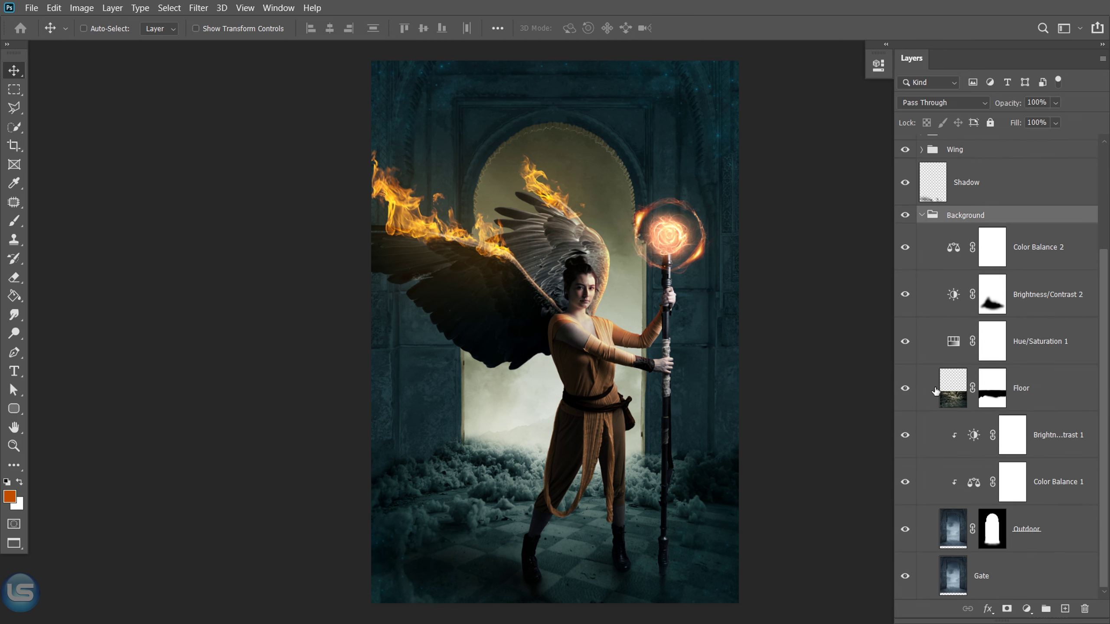
{"action": "left_click", "coordinate": [905, 214]}
{"action": "left_click", "coordinate": [1042, 253]}
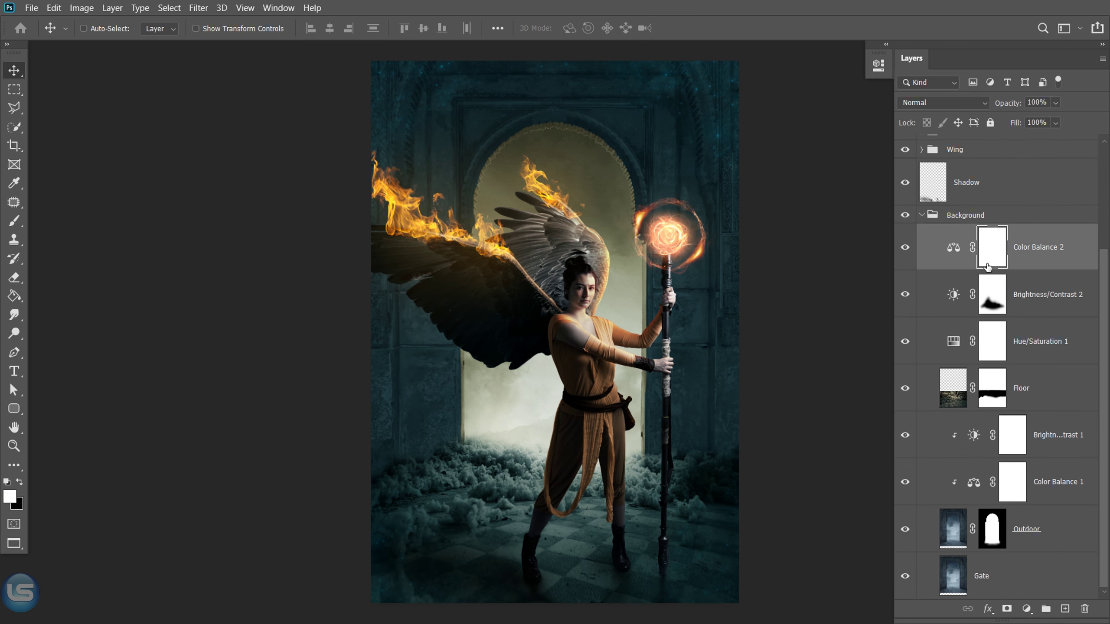
{"action": "left_click", "coordinate": [1064, 609]}
Set up a black #000000 brush at 4% flow and size 1400.
{"action": "key", "text": "b"}
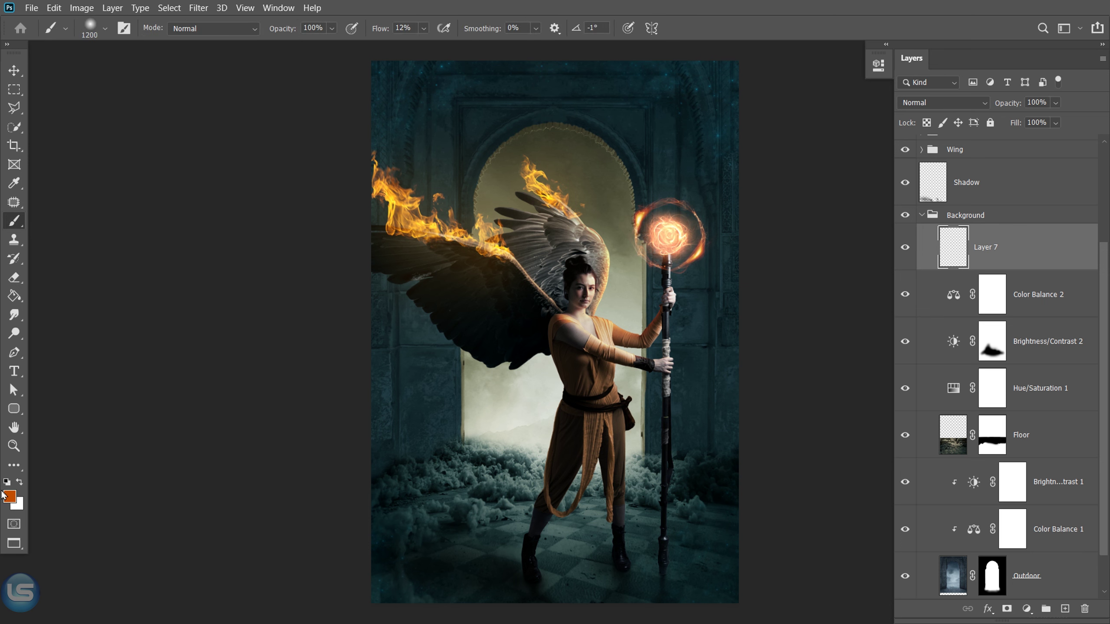
{"action": "left_click", "coordinate": [8, 495]}
{"action": "type", "text": "000000"}
{"action": "left_click", "coordinate": [364, 302]}
{"action": "left_click", "coordinate": [424, 29]}
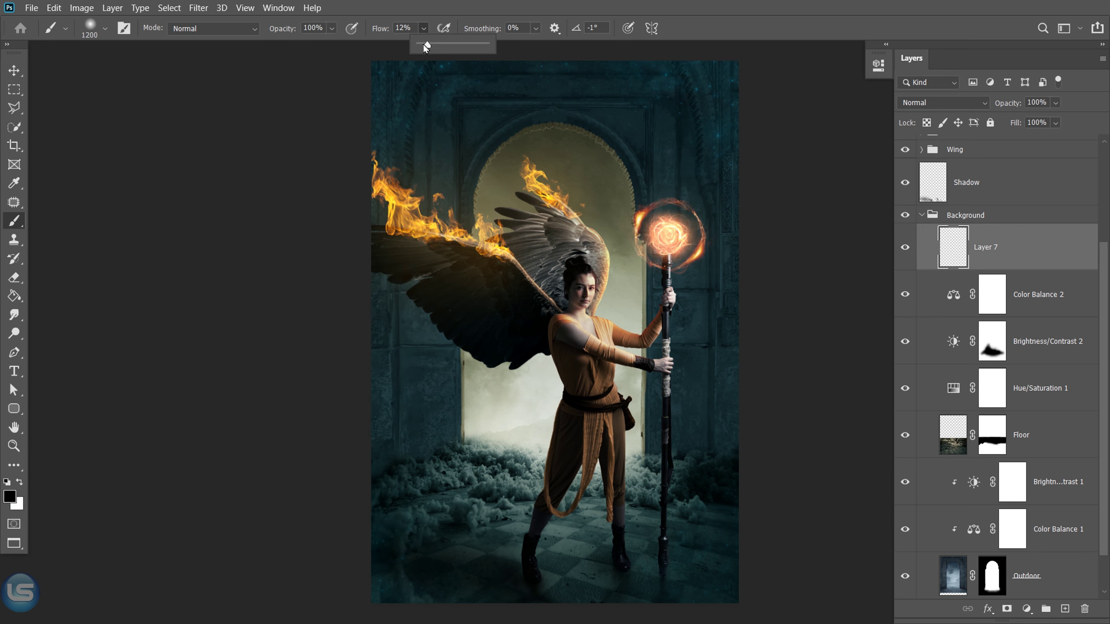
{"action": "left_click_drag", "start_coordinate": [426, 45], "coordinate": [420, 45]}
{"action": "key", "text": "ctrl+minus"}
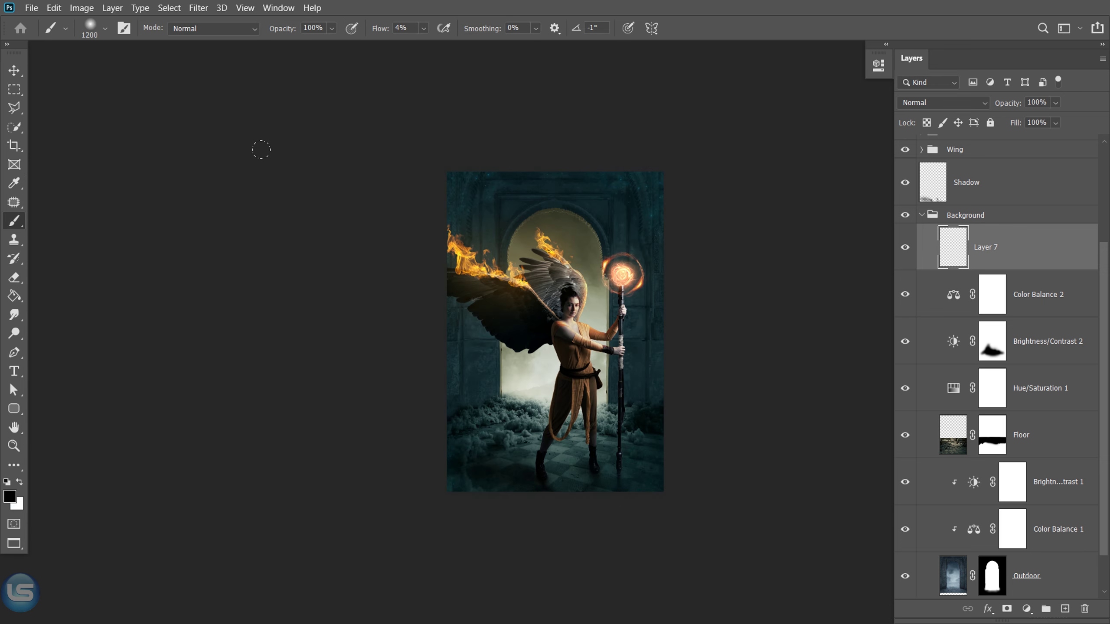
{"action": "key", "text": "bracketright"}
{"action": "key", "text": "bracketright"}
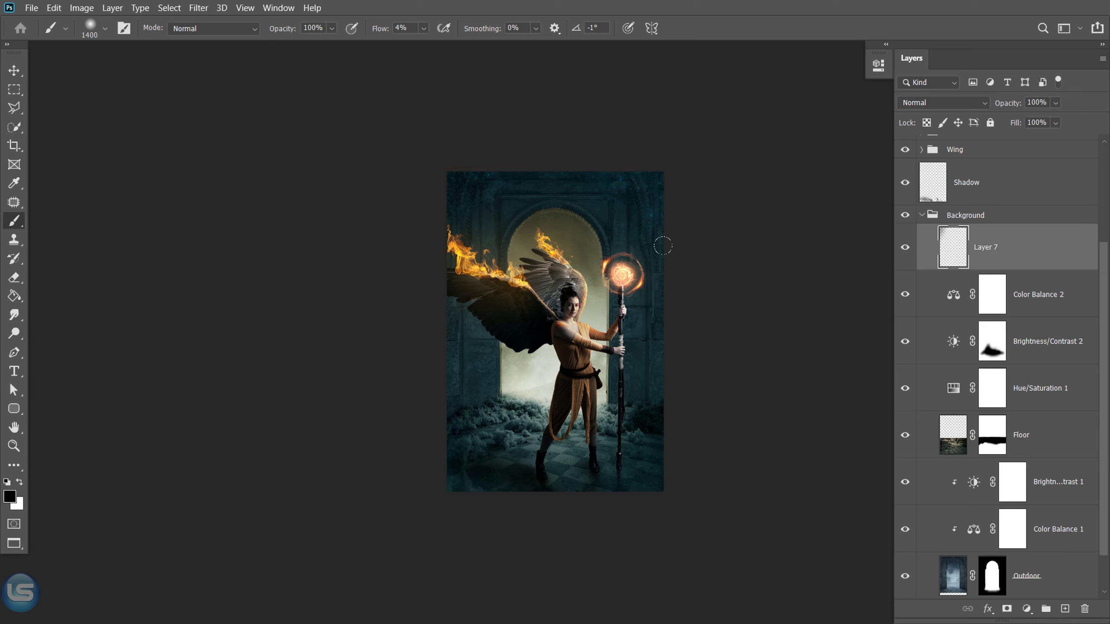
Darken the scene's right edge with a soft dab and collapse the Background group.
{"action": "left_click", "coordinate": [660, 283]}
{"action": "key", "text": "bracketleft"}
{"action": "key", "text": "bracketleft"}
{"action": "key", "text": "bracketleft"}
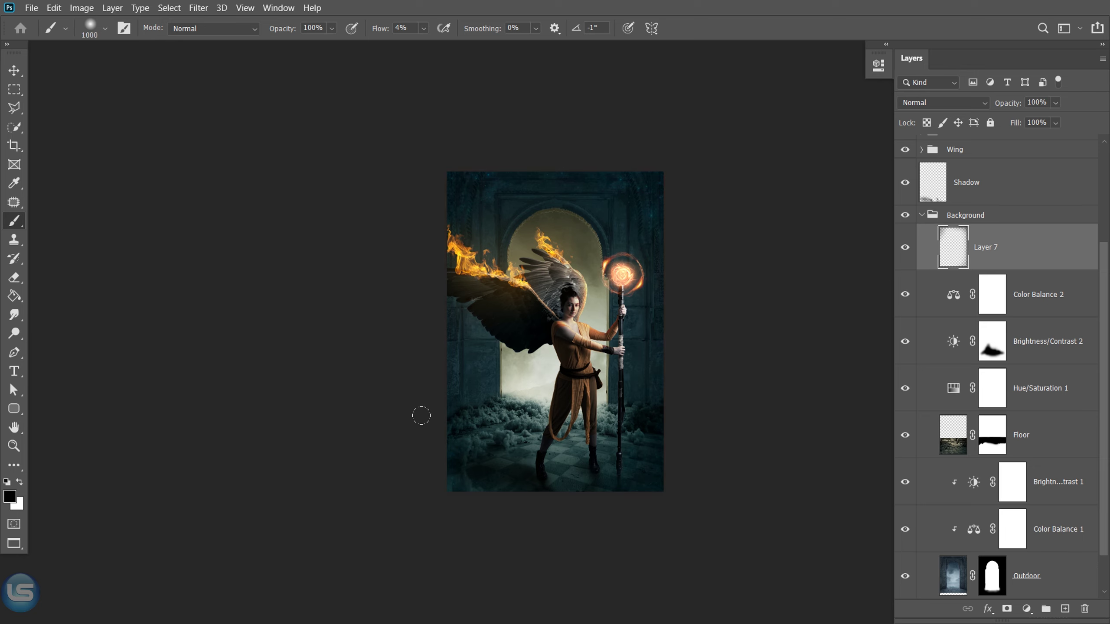
{"action": "key", "text": "bracketright"}
{"action": "key", "text": "bracketright"}
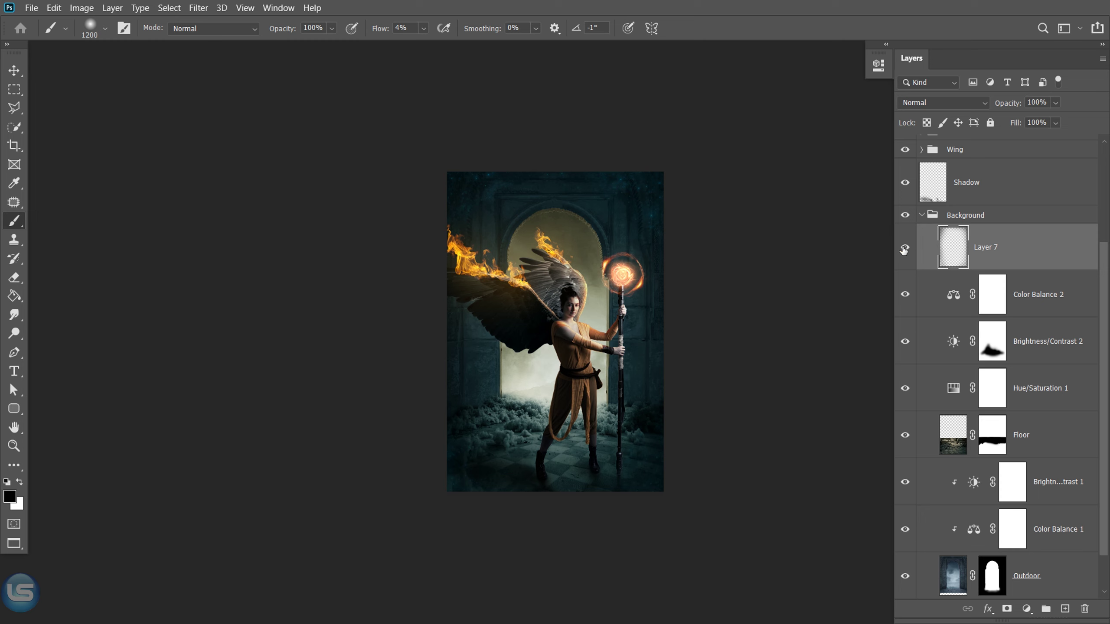
{"action": "key", "text": "v"}
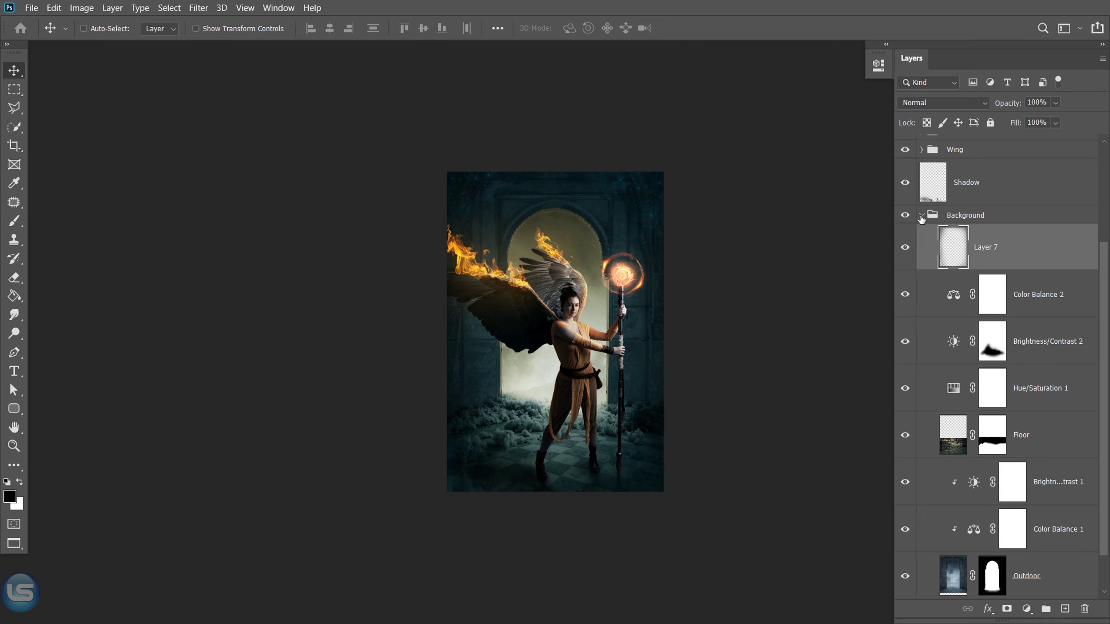
{"action": "left_click", "coordinate": [921, 216]}
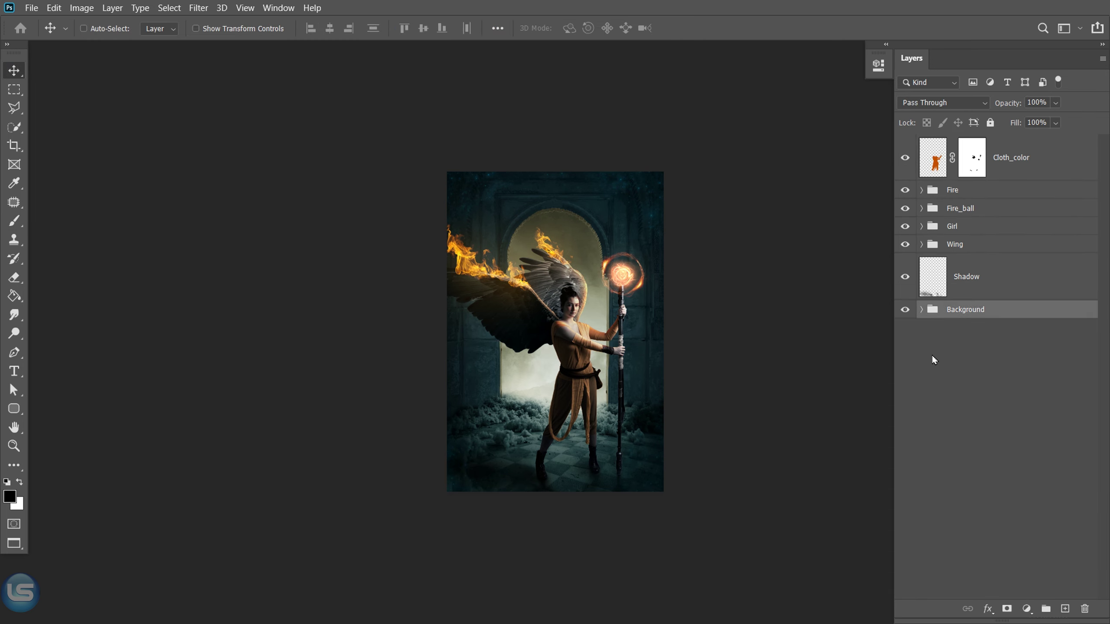
Move the Cloth_color layer into the Girl group.
{"action": "left_click", "coordinate": [902, 158]}
{"action": "left_click_drag", "start_coordinate": [933, 157], "coordinate": [932, 226]}
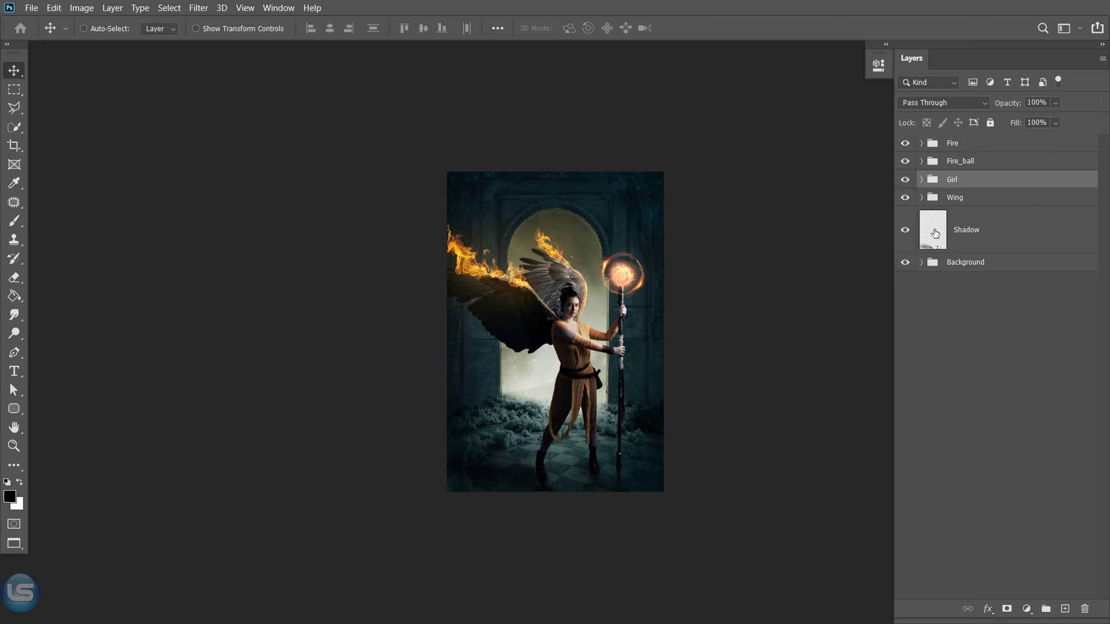
{"action": "left_click", "coordinate": [934, 233]}
Add a Color Lookup adjustment above Fire using the FuturisticBleak.3DL look.
{"action": "left_click", "coordinate": [996, 150]}
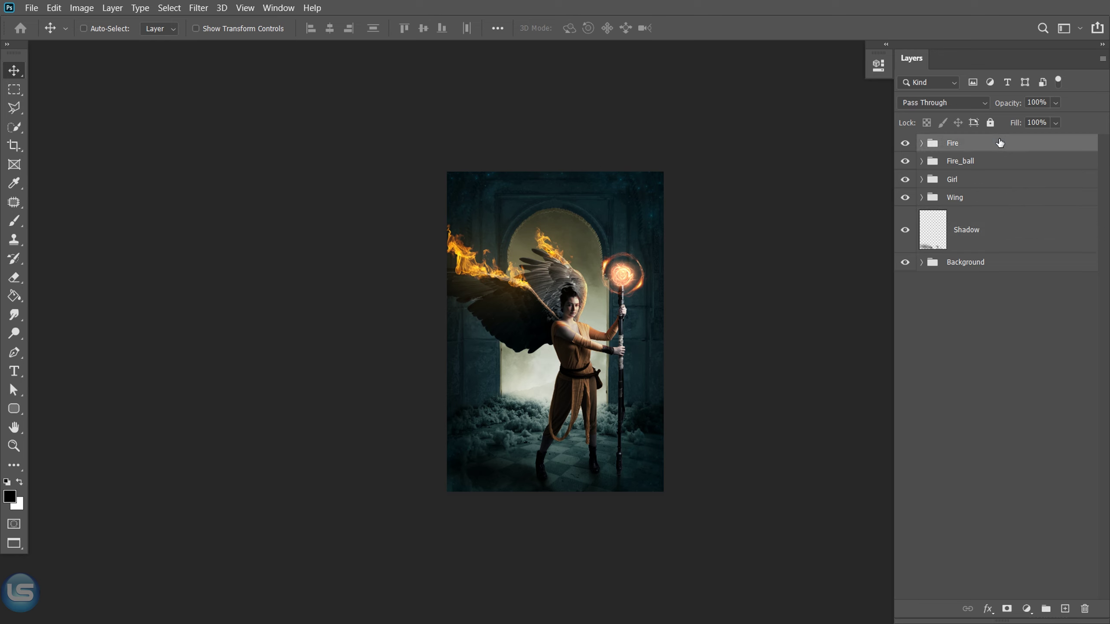
{"action": "left_click", "coordinate": [1026, 608]}
{"action": "left_click", "coordinate": [1020, 537]}
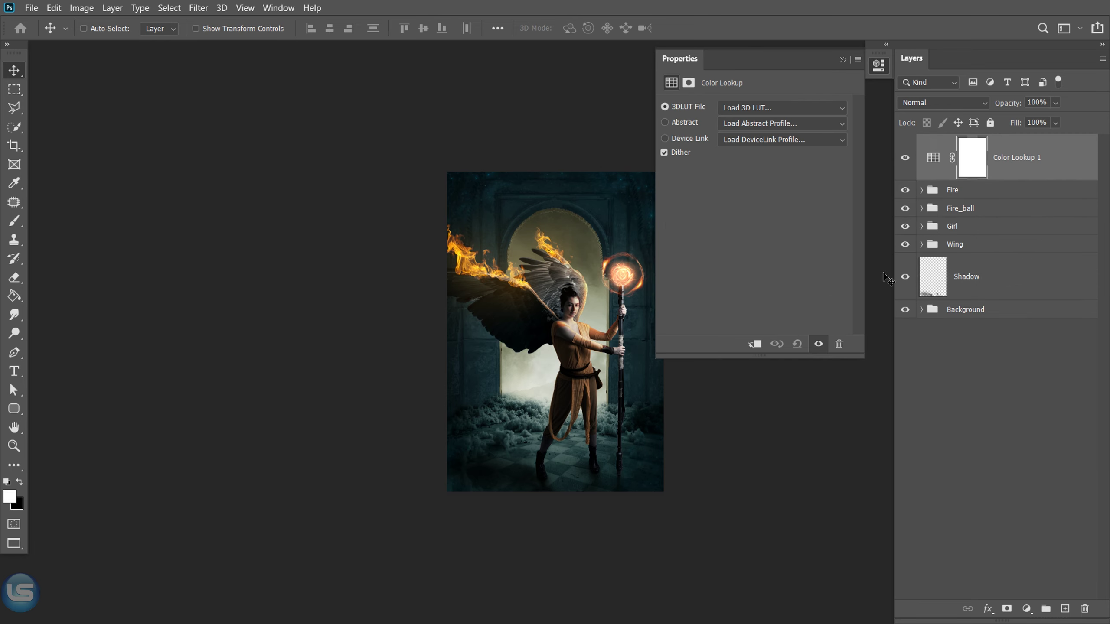
{"action": "left_click", "coordinate": [789, 108]}
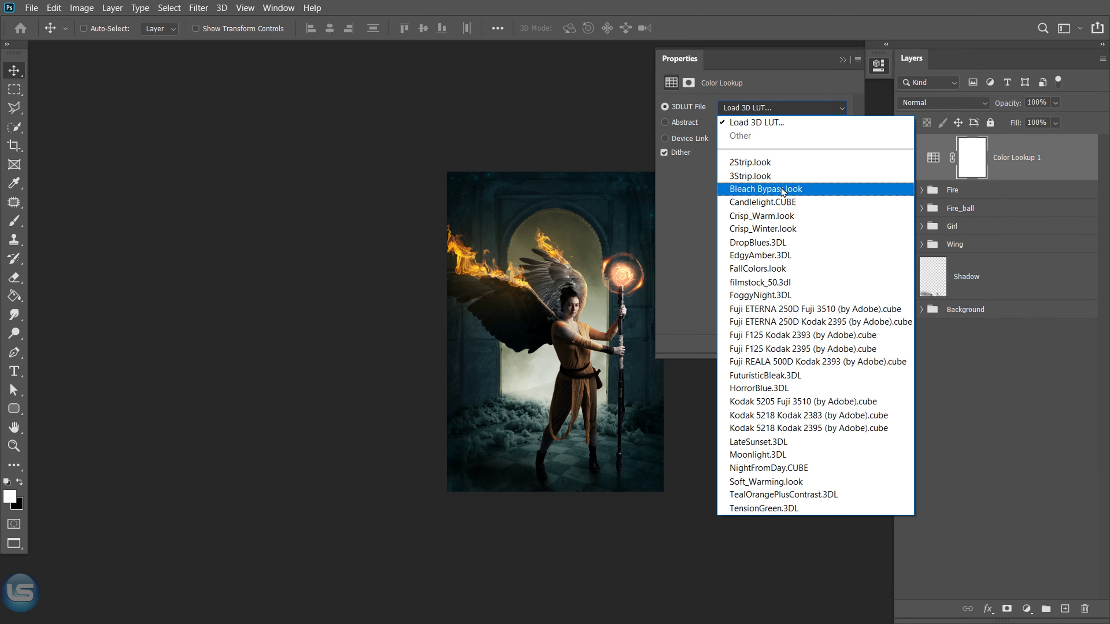
{"action": "left_click", "coordinate": [769, 375]}
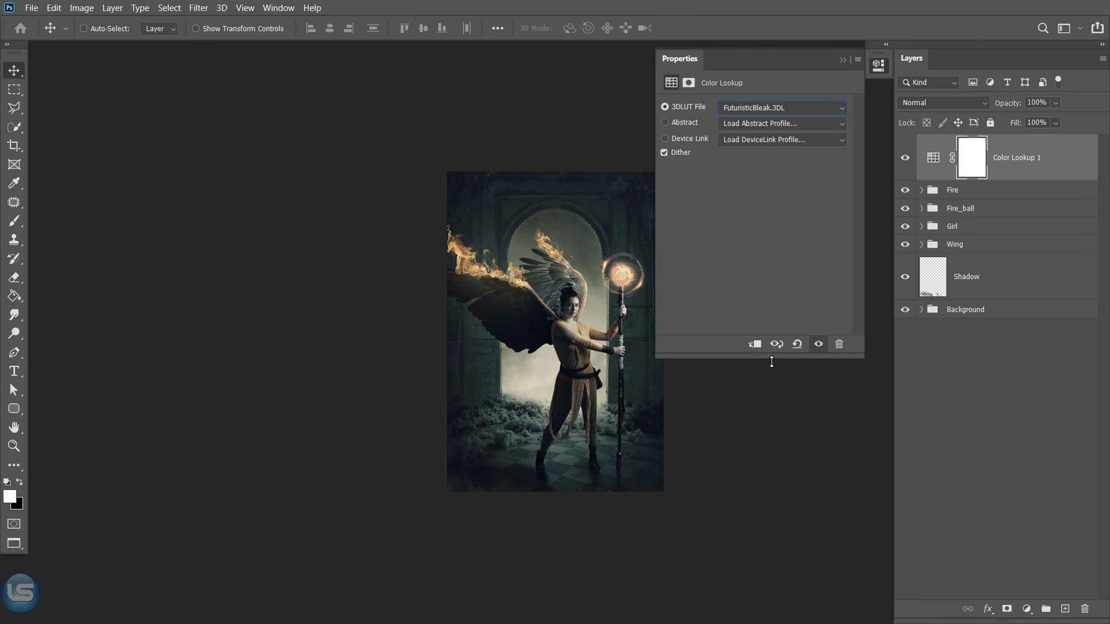
{"action": "left_click", "coordinate": [841, 62]}
Review Cloth_color in the Girl group, then add a new empty layer on top.
{"action": "left_click", "coordinate": [939, 161]}
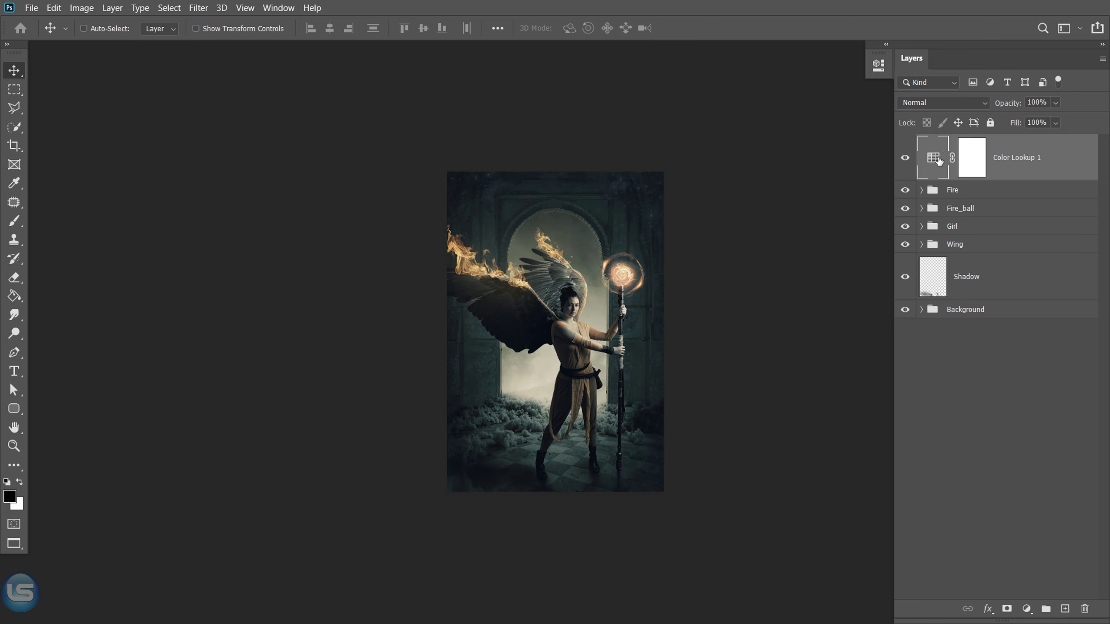
{"action": "left_click", "coordinate": [921, 226]}
{"action": "left_click", "coordinate": [939, 258]}
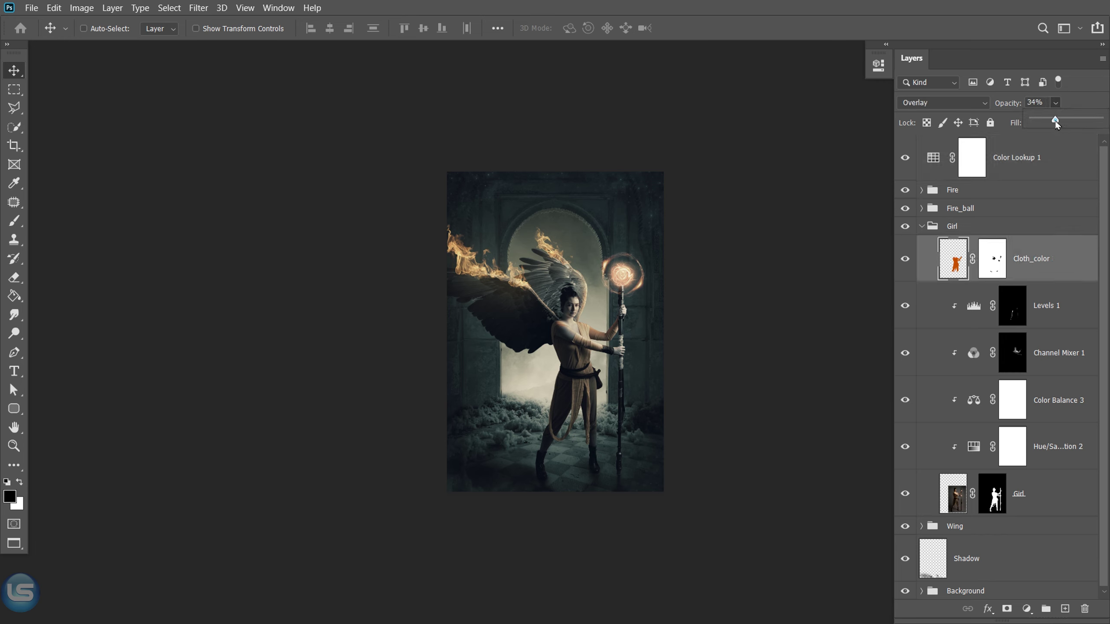
{"action": "left_click", "coordinate": [921, 227]}
{"action": "left_click", "coordinate": [930, 157]}
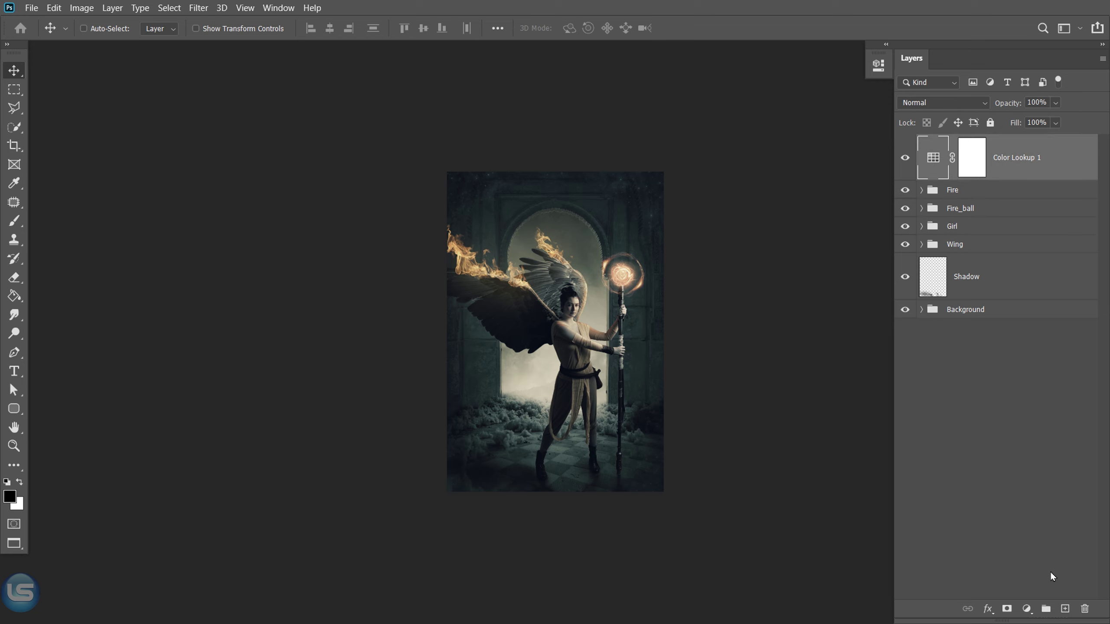
{"action": "left_click", "coordinate": [1064, 608]}
Name the new layer 'Merged', stamp all visible layers into it, and convert it for Smart Filters.
{"action": "double_click", "coordinate": [961, 158]}
{"action": "type", "text": "Merg"}
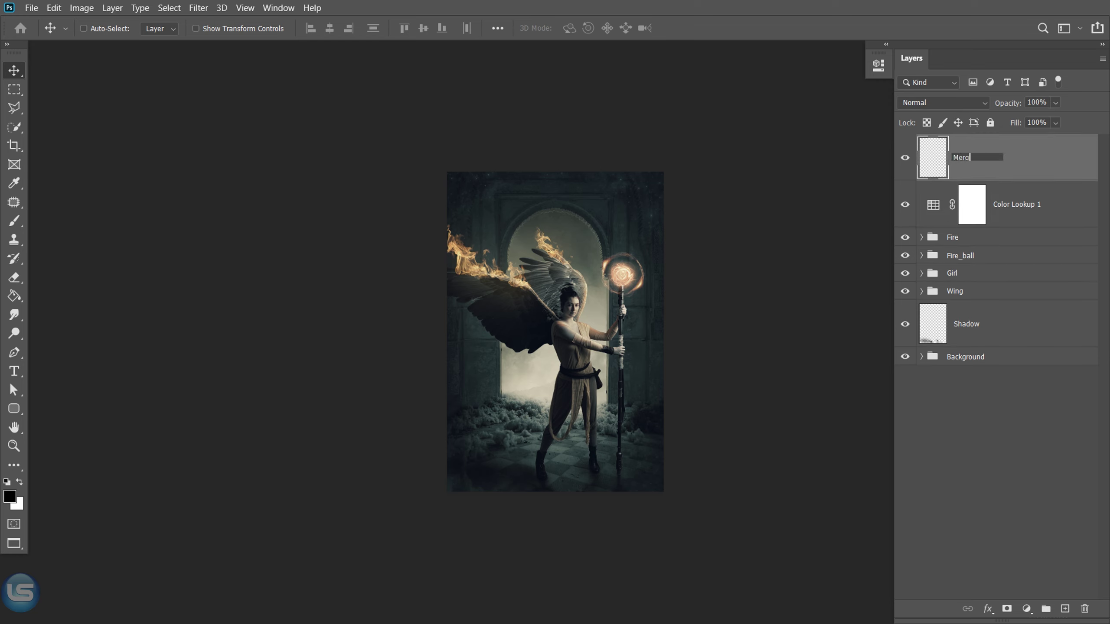
{"action": "type", "text": "ed"}
{"action": "key", "text": "Return"}
{"action": "key", "text": "ctrl+shift+alt+e"}
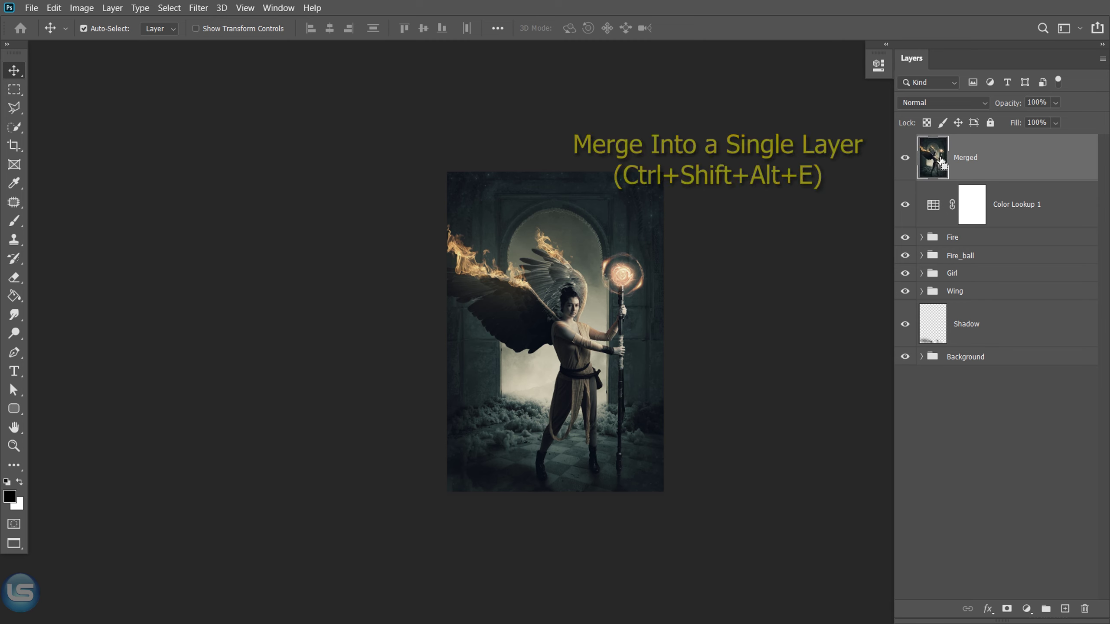
{"action": "left_click", "coordinate": [199, 7]}
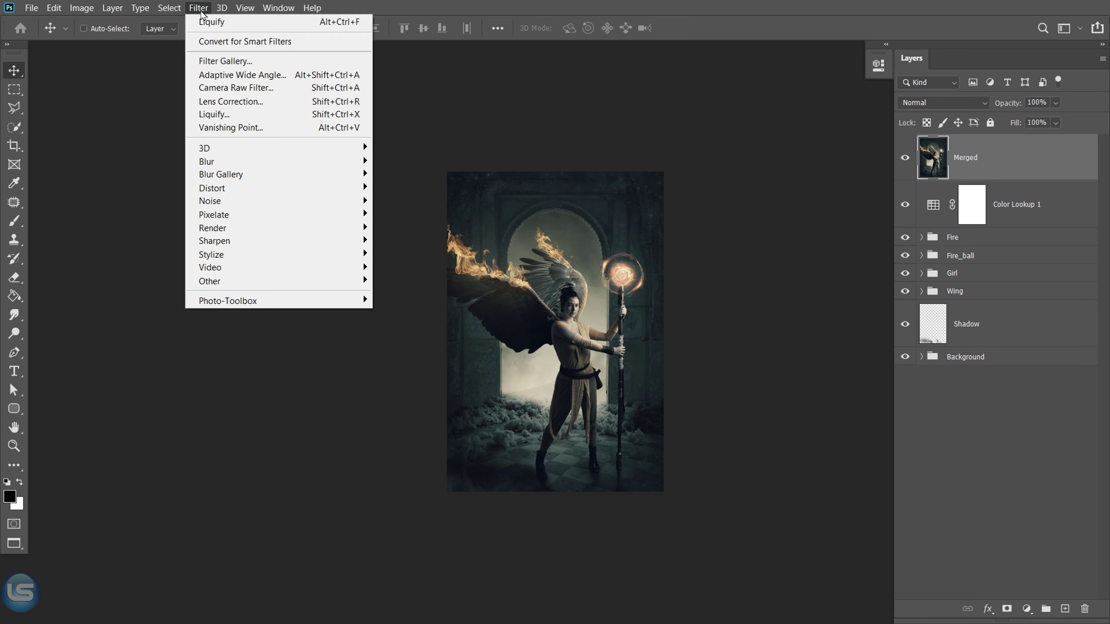
{"action": "left_click", "coordinate": [282, 41]}
{"action": "left_click", "coordinate": [554, 243]}
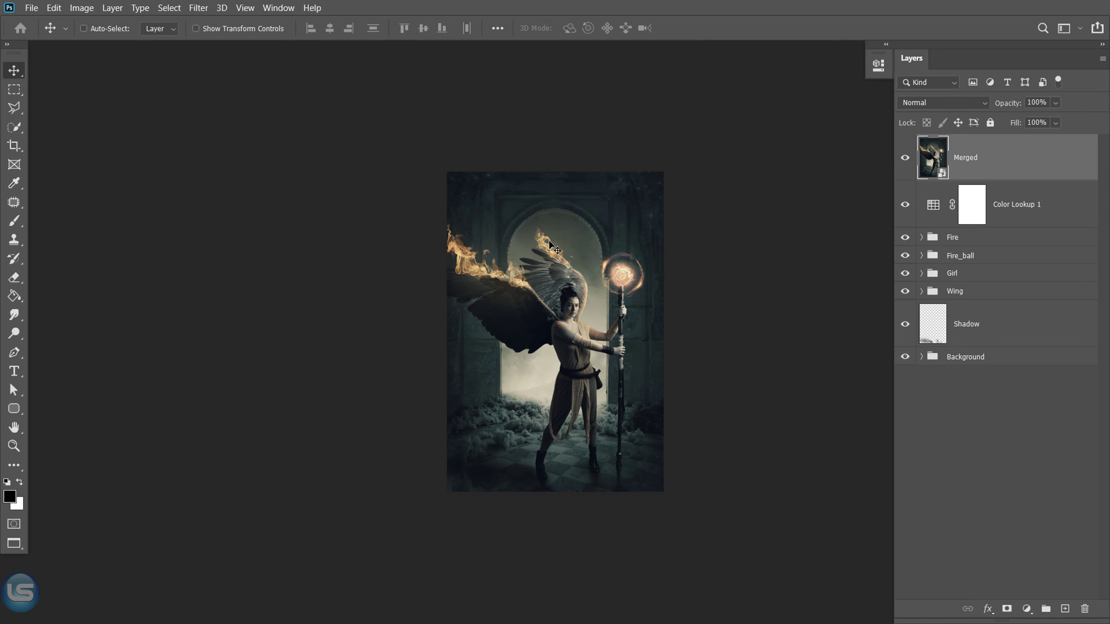
Apply Camera Raw with temperature +3, contrast +11, shadows +40, clarity +33 and vibrance +30.
{"action": "left_click", "coordinate": [199, 8]}
{"action": "left_click", "coordinate": [226, 90]}
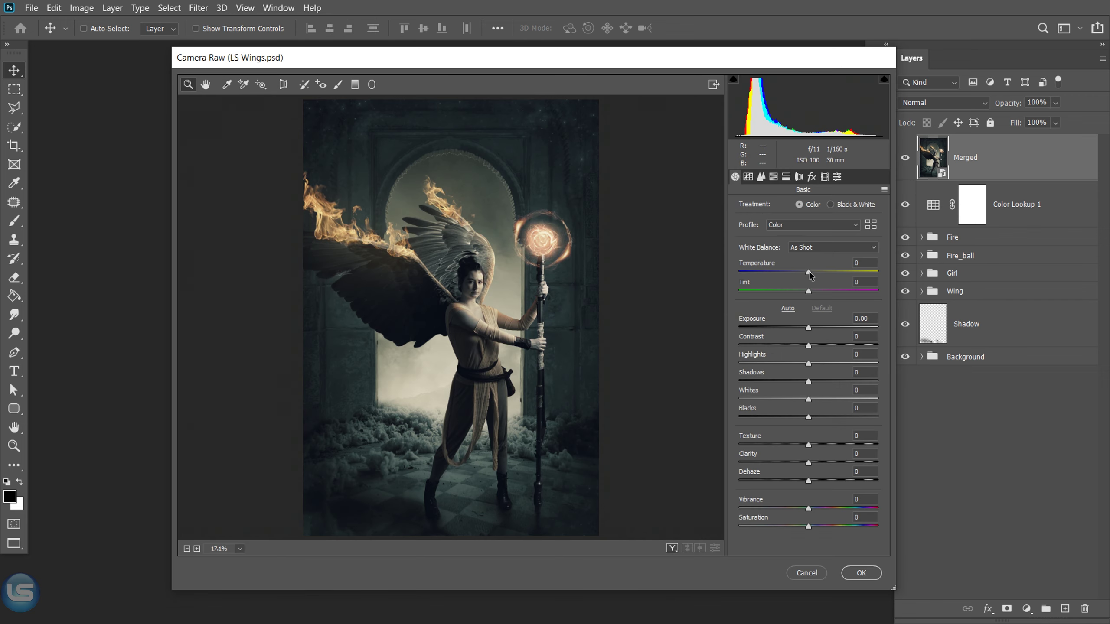
{"action": "left_click_drag", "start_coordinate": [808, 270], "coordinate": [799, 291]}
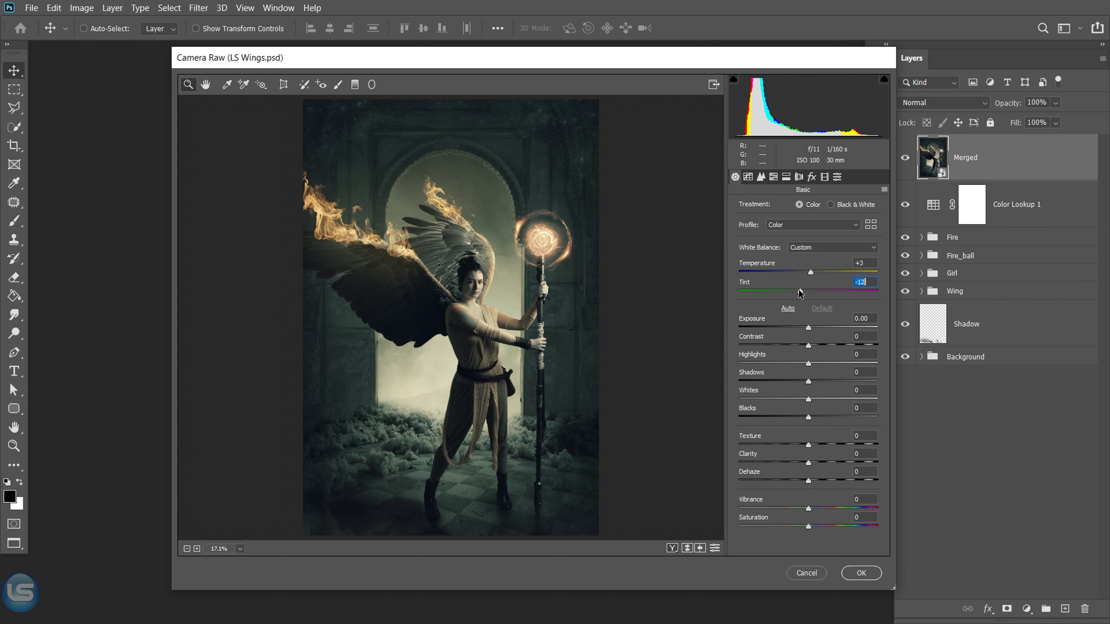
{"action": "mouse_move", "coordinate": [808, 345]}
{"action": "left_mouse_down"}
{"action": "mouse_move", "coordinate": [827, 344]}
{"action": "mouse_move", "coordinate": [817, 344]}
{"action": "left_mouse_up"}
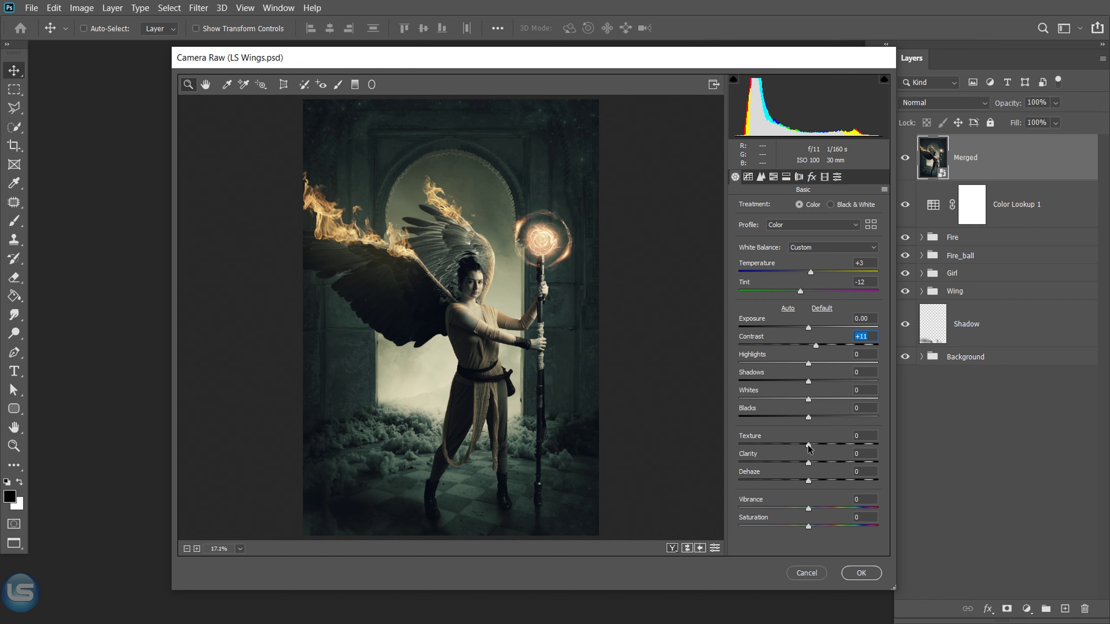
{"action": "mouse_move", "coordinate": [801, 378]}
{"action": "left_mouse_down"}
{"action": "mouse_move", "coordinate": [853, 378]}
{"action": "mouse_move", "coordinate": [836, 381]}
{"action": "left_mouse_up"}
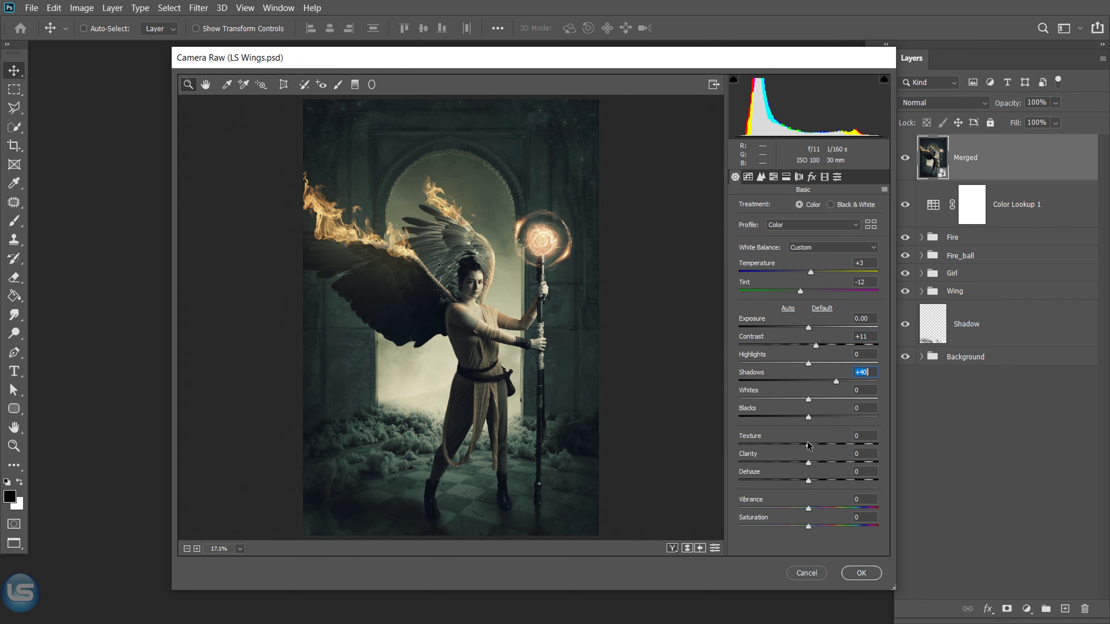
{"action": "mouse_move", "coordinate": [808, 444]}
{"action": "left_mouse_down"}
{"action": "mouse_move", "coordinate": [846, 444]}
{"action": "mouse_move", "coordinate": [815, 444]}
{"action": "mouse_move", "coordinate": [813, 419]}
{"action": "left_mouse_up"}
{"action": "mouse_move", "coordinate": [810, 461]}
{"action": "left_mouse_down"}
{"action": "mouse_move", "coordinate": [849, 460]}
{"action": "mouse_move", "coordinate": [832, 461]}
{"action": "left_mouse_up"}
{"action": "left_click", "coordinate": [811, 176]}
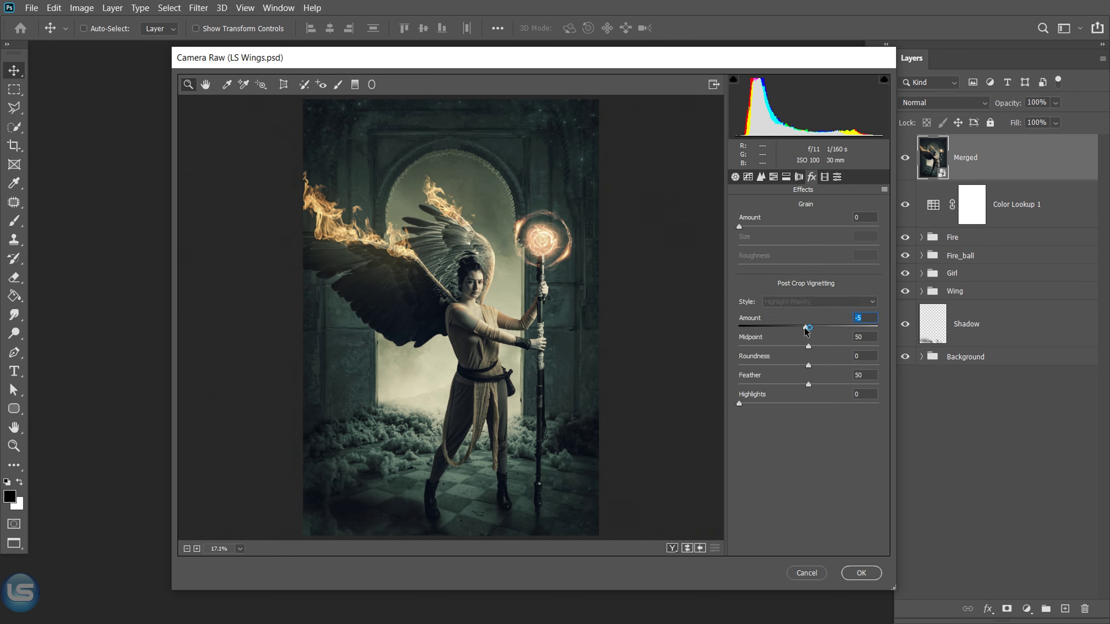
{"action": "left_click", "coordinate": [734, 177]}
{"action": "left_click_drag", "start_coordinate": [810, 514], "coordinate": [830, 514]}
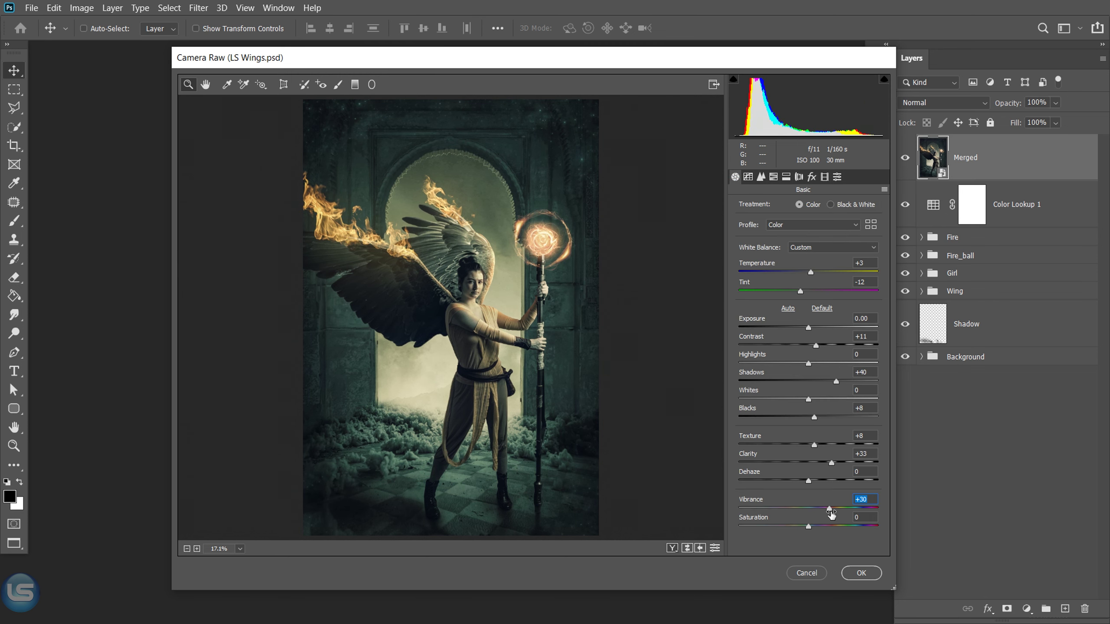
{"action": "left_click", "coordinate": [862, 573]}
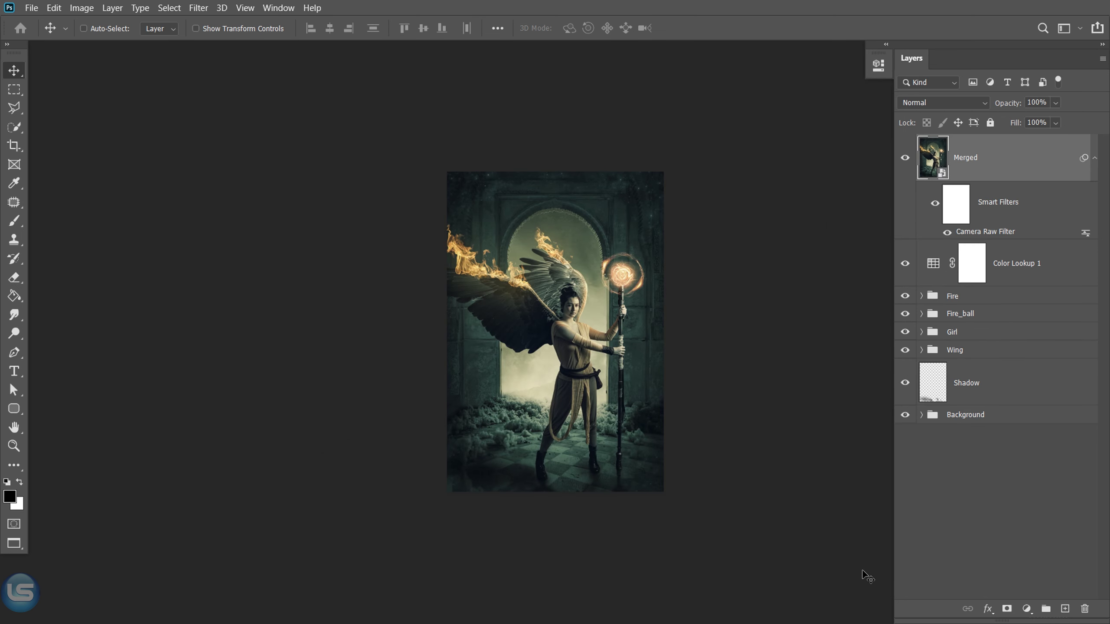
Add a Curves layer with the Blue curve's highlights lowered to 238 and shadows raised to 9, then zoom in to inspect.
{"action": "left_click", "coordinate": [1026, 608]}
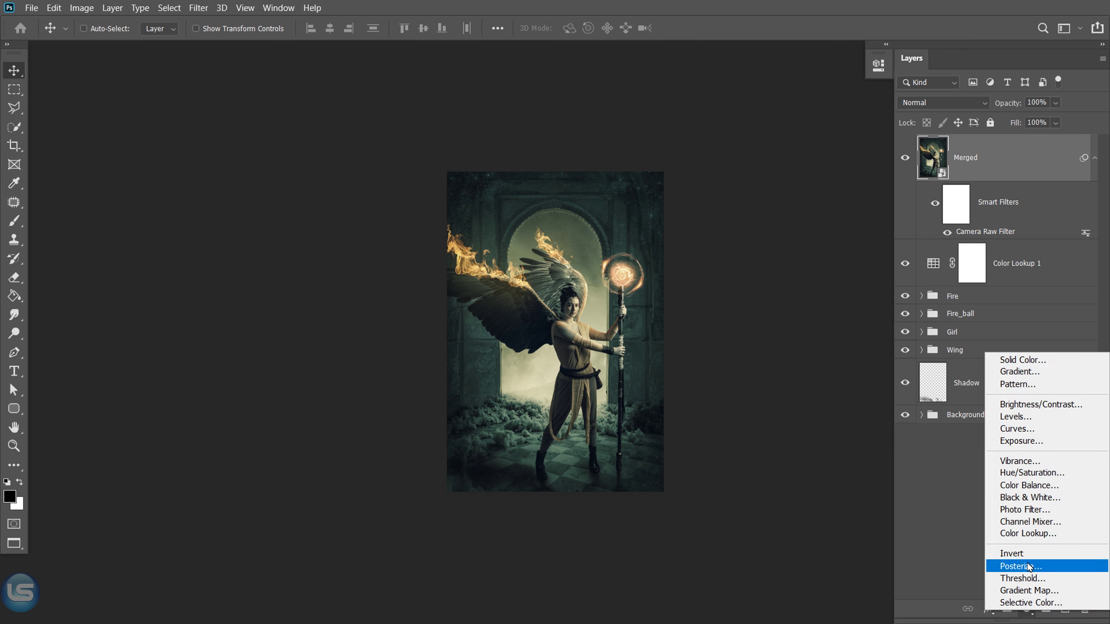
{"action": "left_click", "coordinate": [1017, 428]}
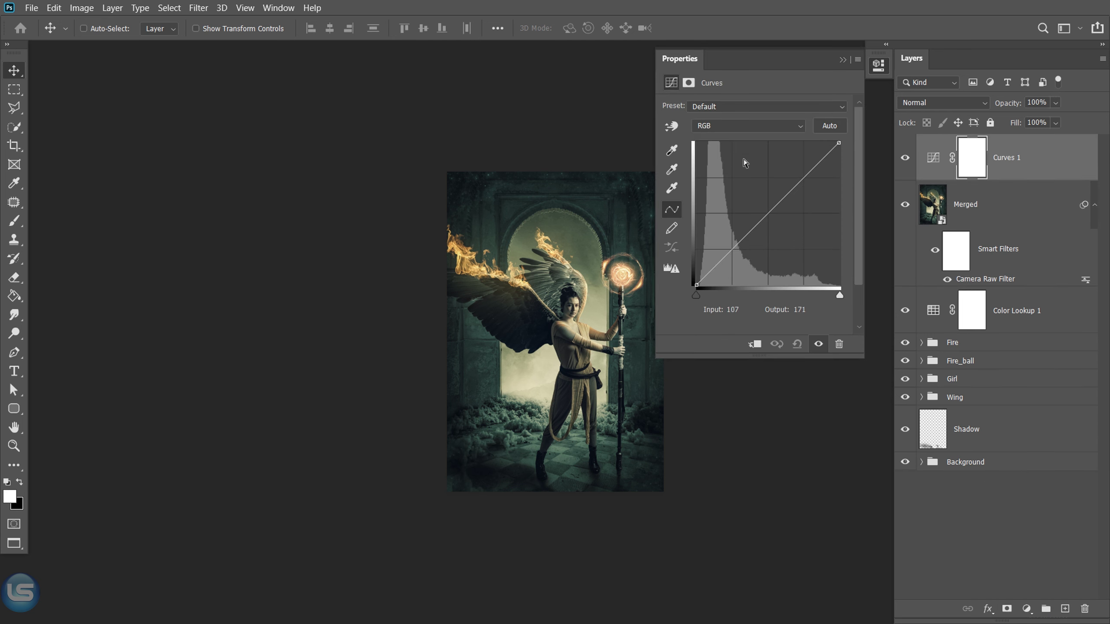
{"action": "left_click", "coordinate": [748, 126]}
{"action": "left_click", "coordinate": [721, 155]}
{"action": "left_click_drag", "start_coordinate": [839, 142], "coordinate": [839, 150]}
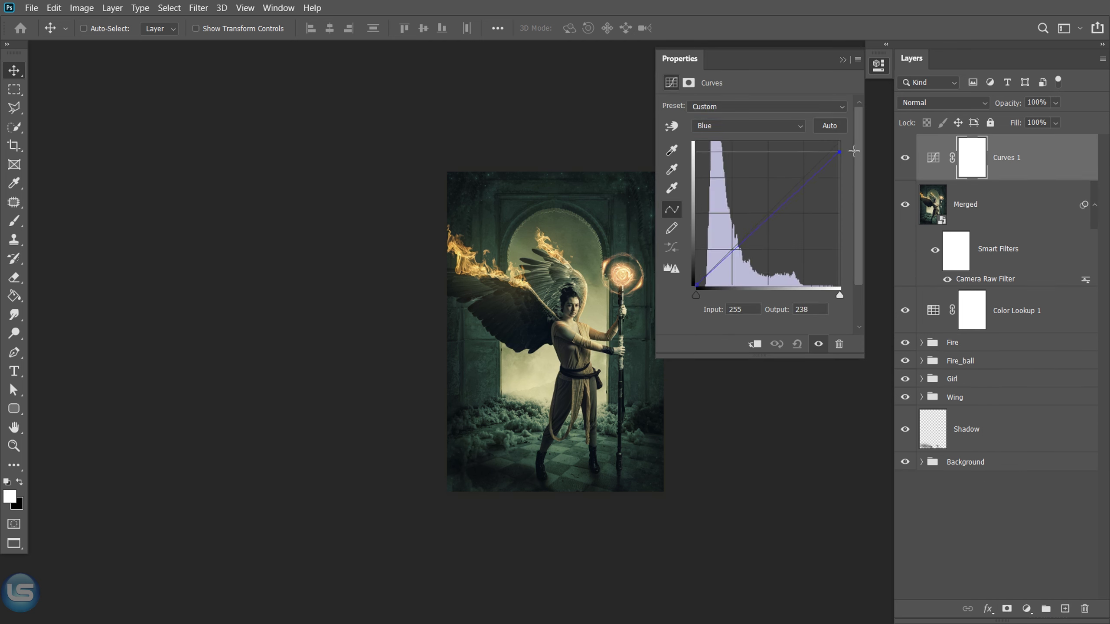
{"action": "left_click_drag", "start_coordinate": [696, 286], "coordinate": [683, 278]}
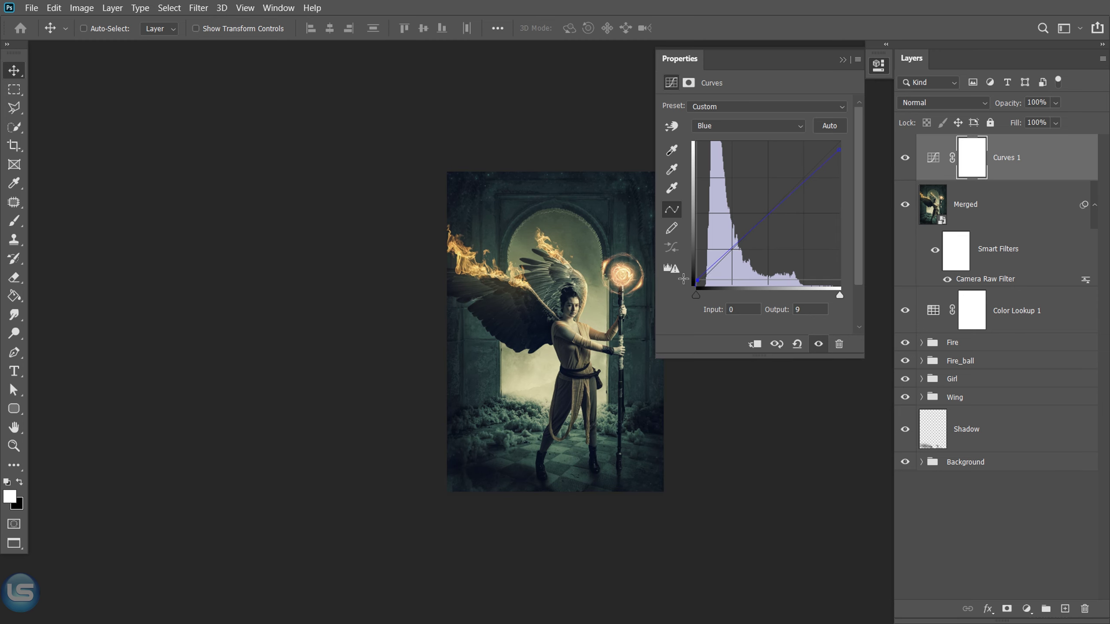
{"action": "left_click", "coordinate": [842, 59]}
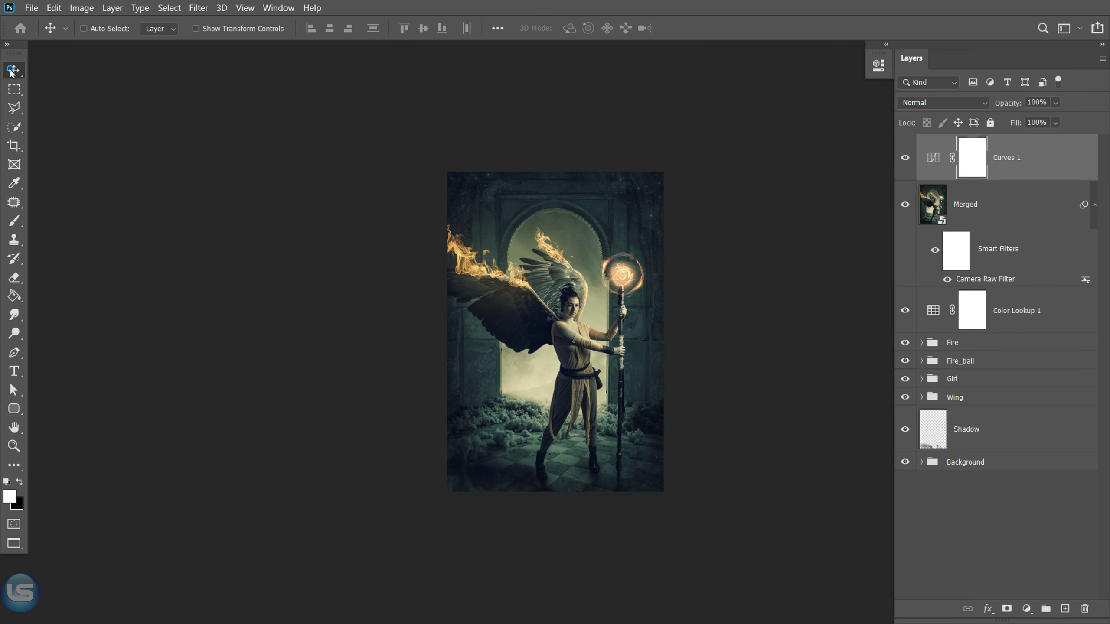
{"action": "key", "text": "ctrl+plus"}
{"action": "key", "text": "ctrl+plus"}
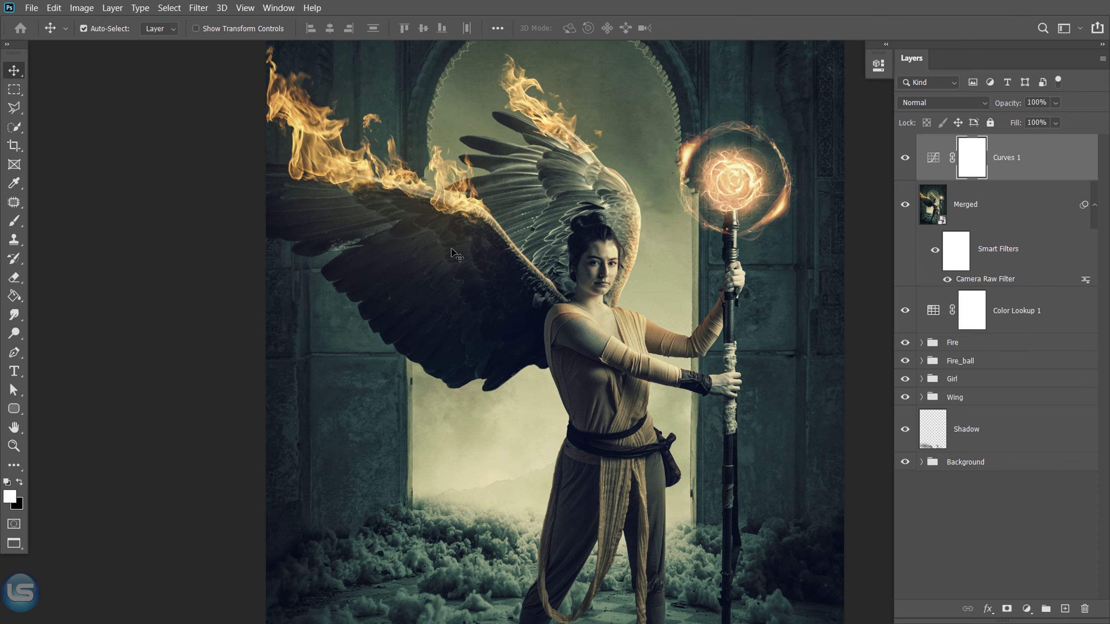
{"action": "left_click_drag", "start_coordinate": [454, 254], "coordinate": [542, 138]}
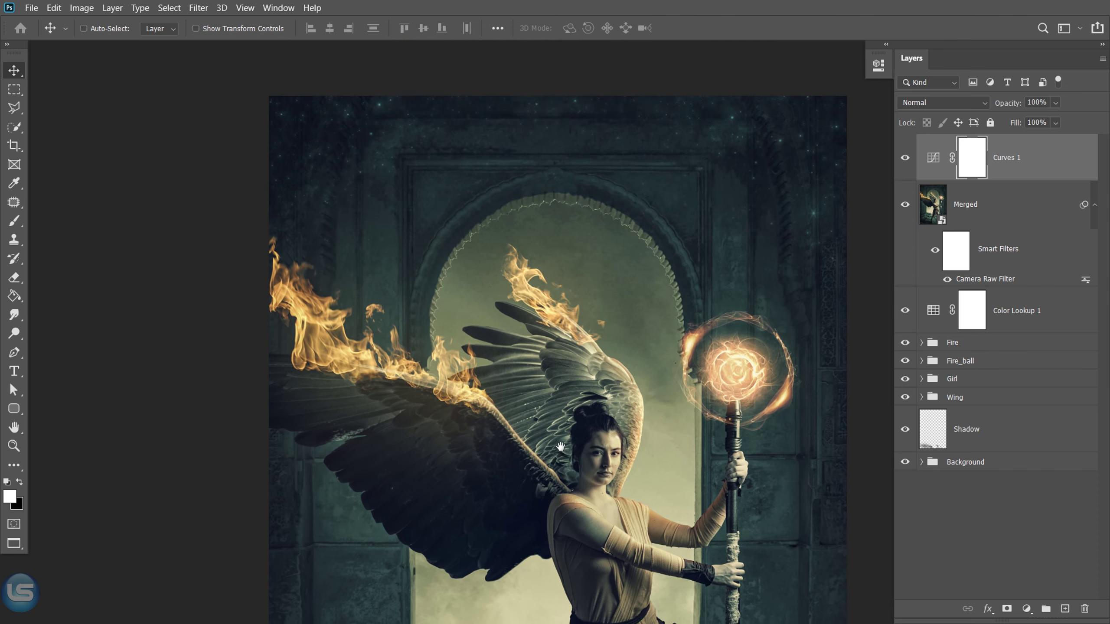